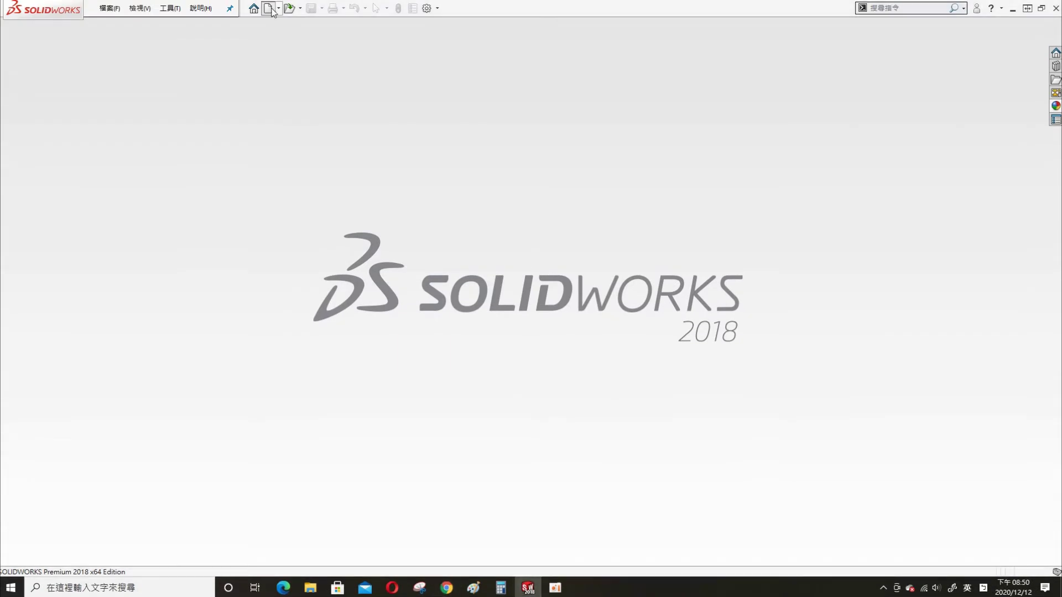
# Step: Create a new part and start a sketch on the Front Plane
pyautogui.click(269, 8)
pyautogui.doubleClick(228, 172)
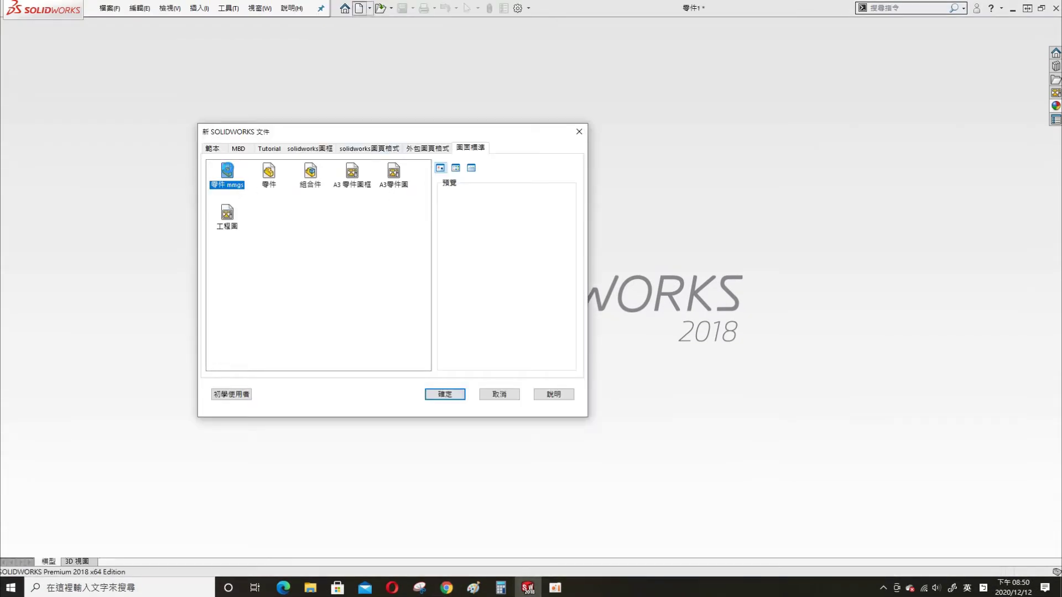
pyautogui.click(83, 168)
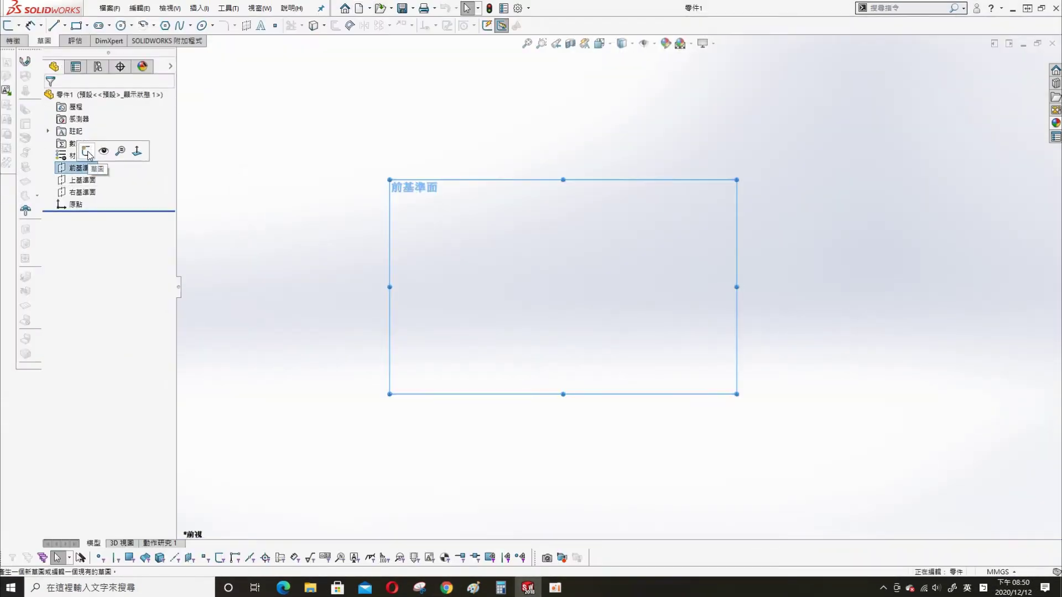
pyautogui.click(87, 151)
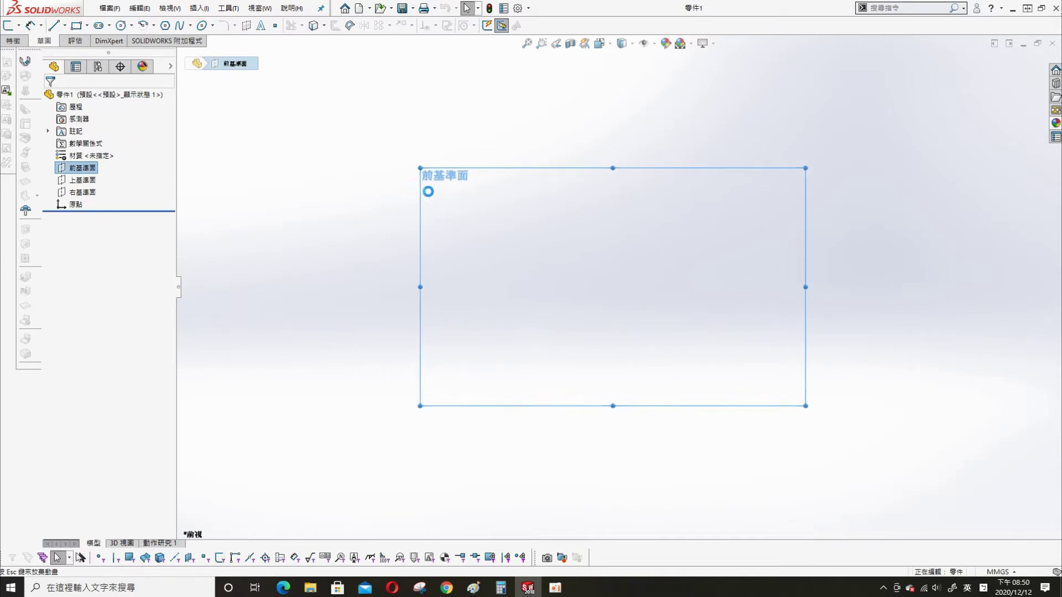
# Step: Draw a corner rectangle with its right edge's midpoint on the origin
pyautogui.click(87, 27)
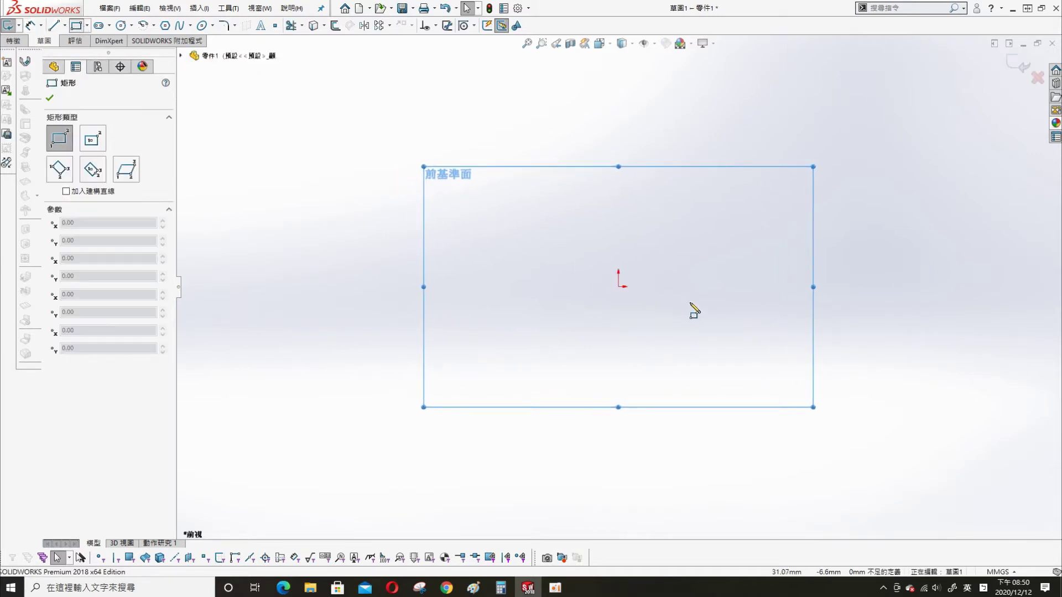
pyautogui.click(414, 219)
pyautogui.click(572, 351)
pyautogui.press('Escape')
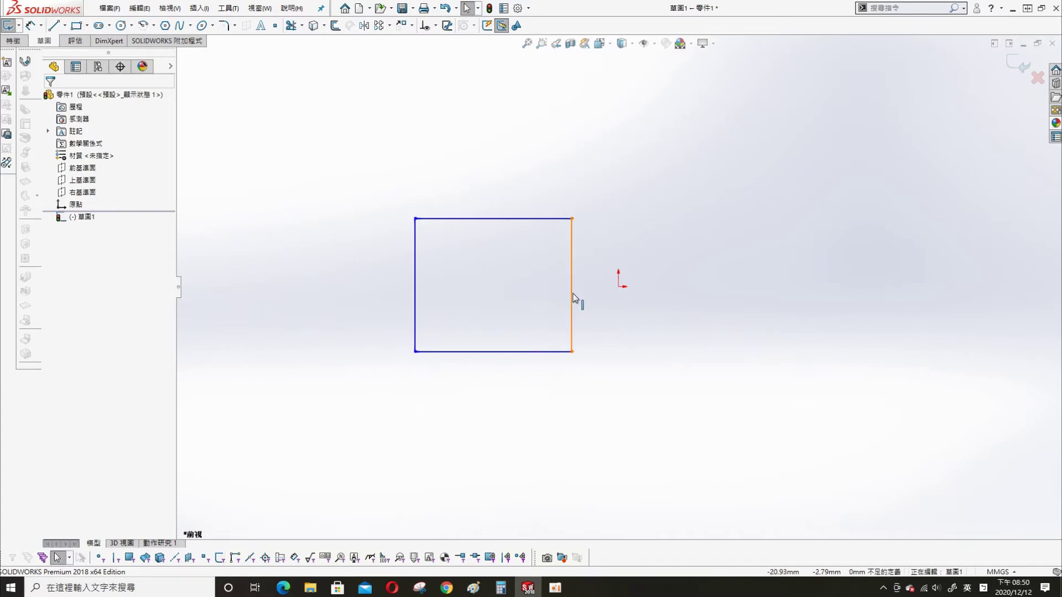
pyautogui.click(571, 299)
pyautogui.keyDown('ctrl'); pyautogui.click(618, 287); pyautogui.keyUp('ctrl')
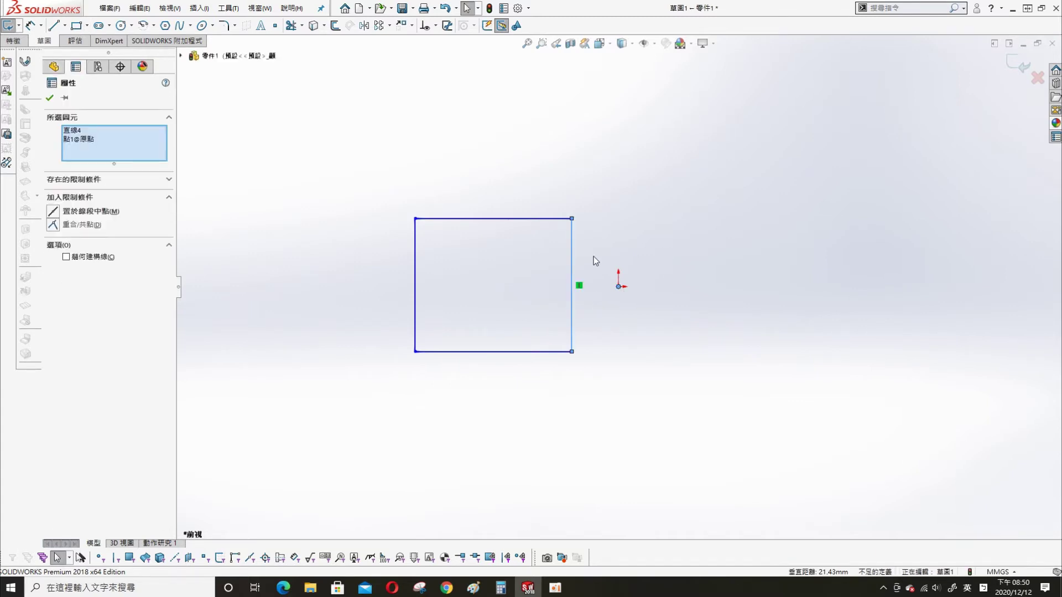
pyautogui.click(65, 211)
pyautogui.click(50, 99)
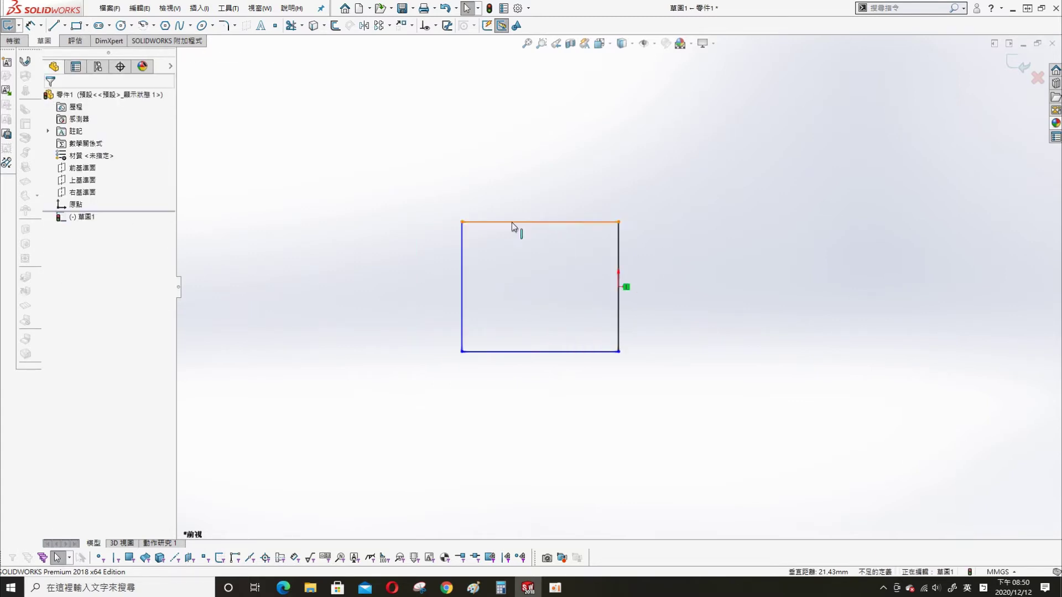
# Step: Dimension the rectangle 80 tall and 100 wide
pyautogui.press('s')
pyautogui.click(731, 221)
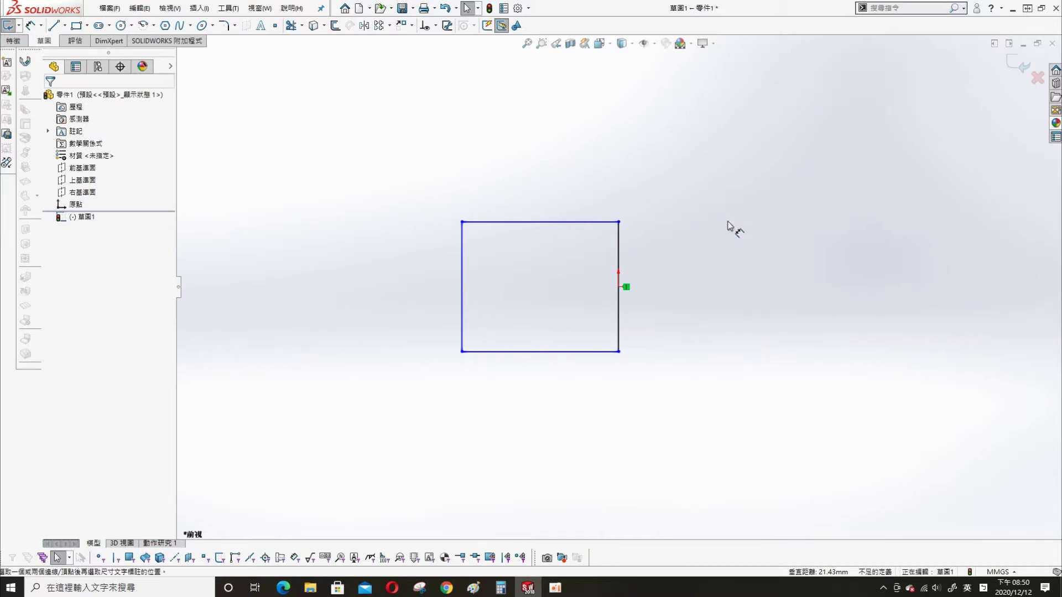
pyautogui.click(462, 308)
pyautogui.click(390, 267)
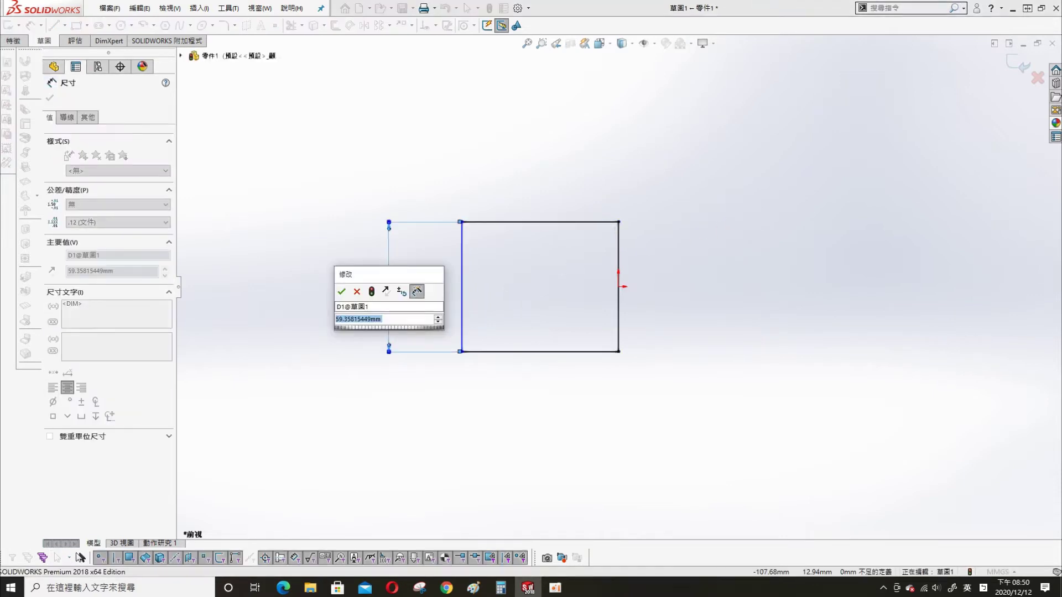
pyautogui.write('80')
pyautogui.press('Return')
pyautogui.click(550, 222)
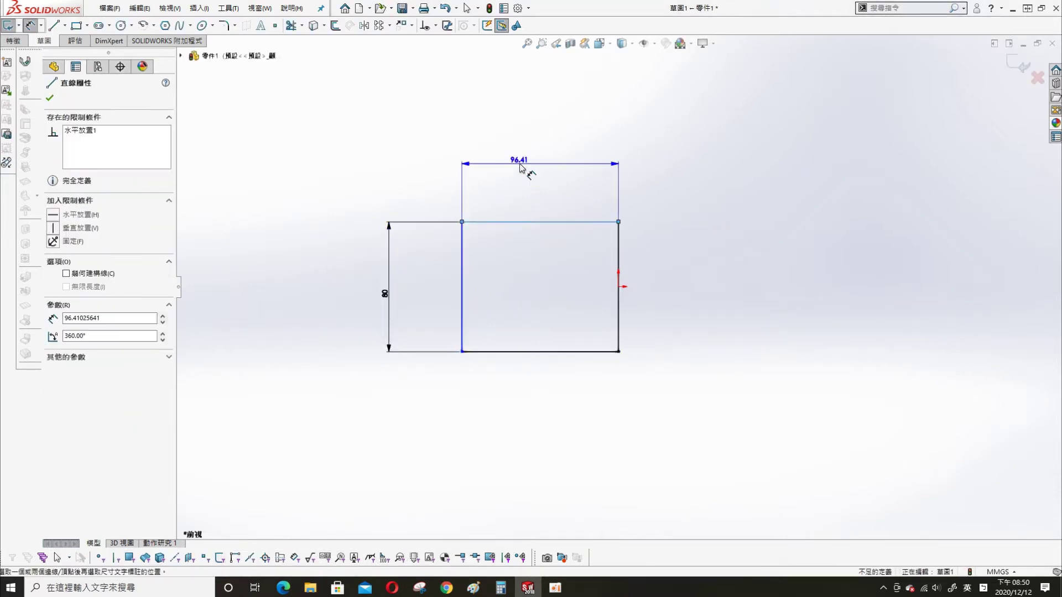
pyautogui.click(528, 167)
pyautogui.write('100')
pyautogui.press('Return')
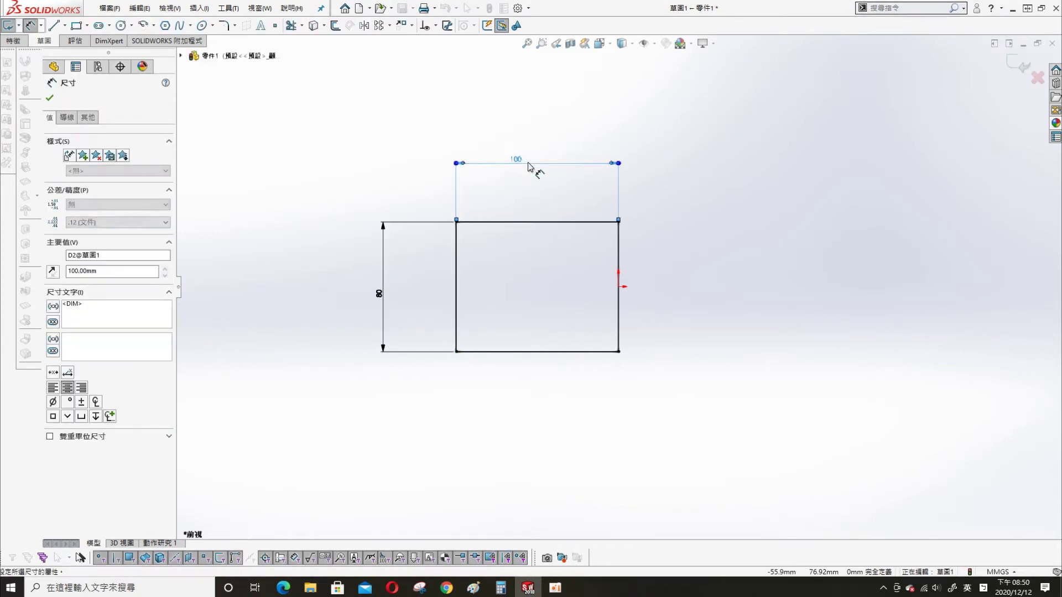
# Step: Extrude the rectangle sketch 50 mm as a boss into a solid block
pyautogui.press('s')
pyautogui.click(747, 350)
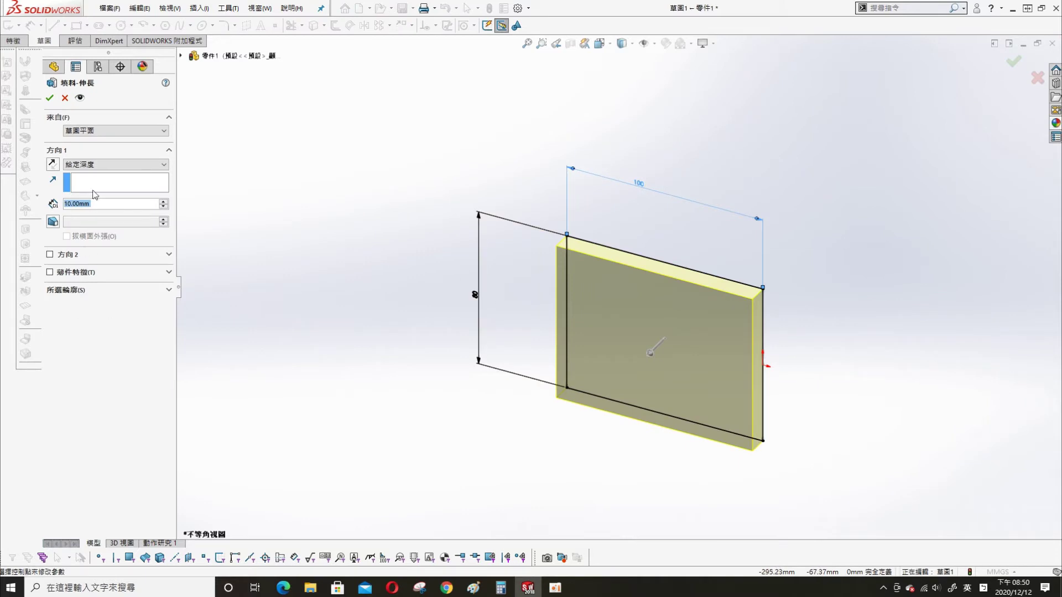
pyautogui.write('50')
pyautogui.press('Return')
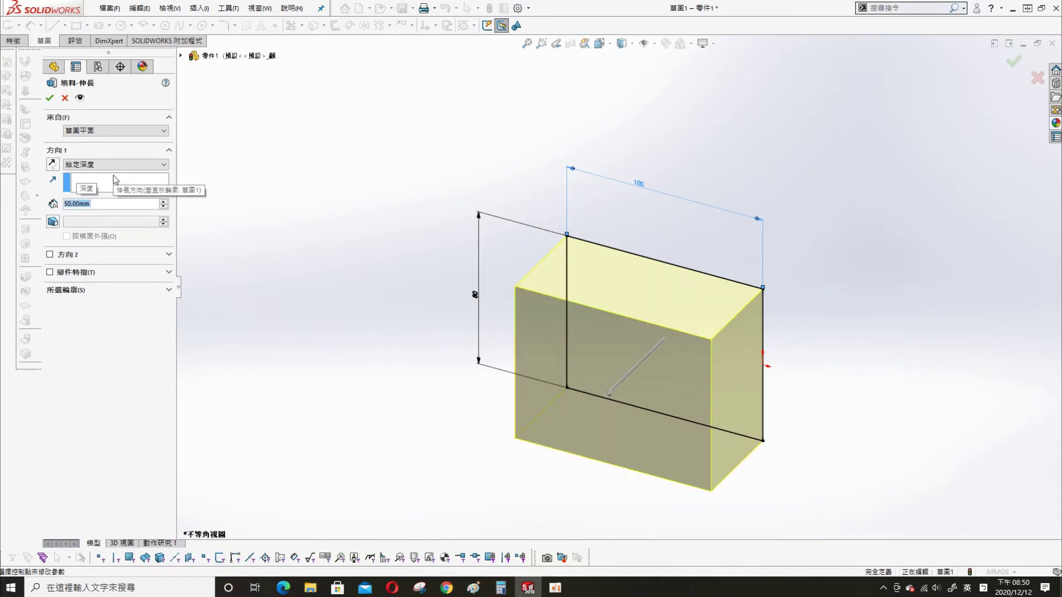
pyautogui.click(49, 98)
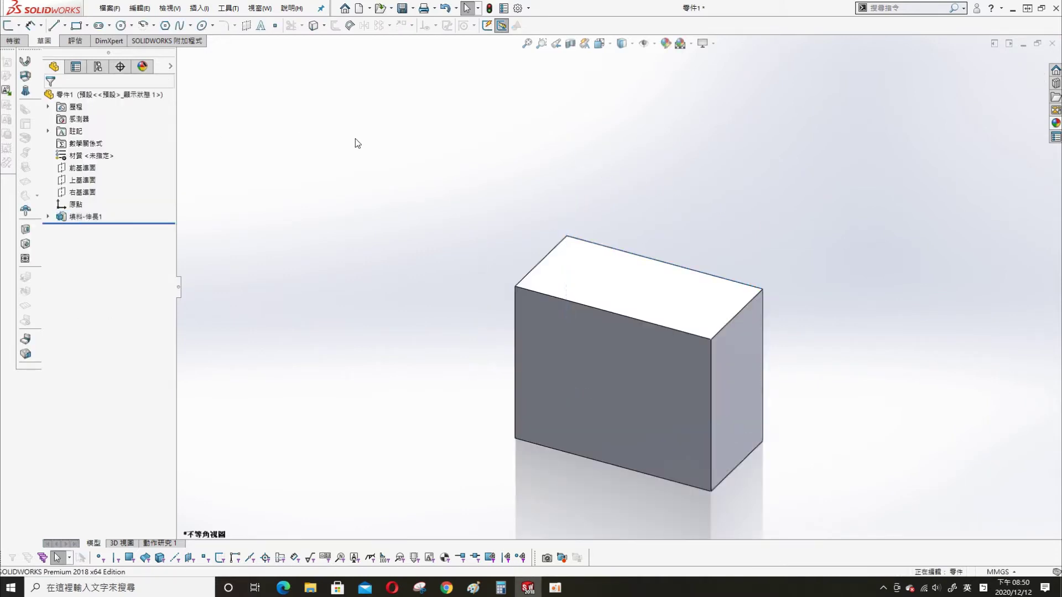
pyautogui.rightClick(84, 154)
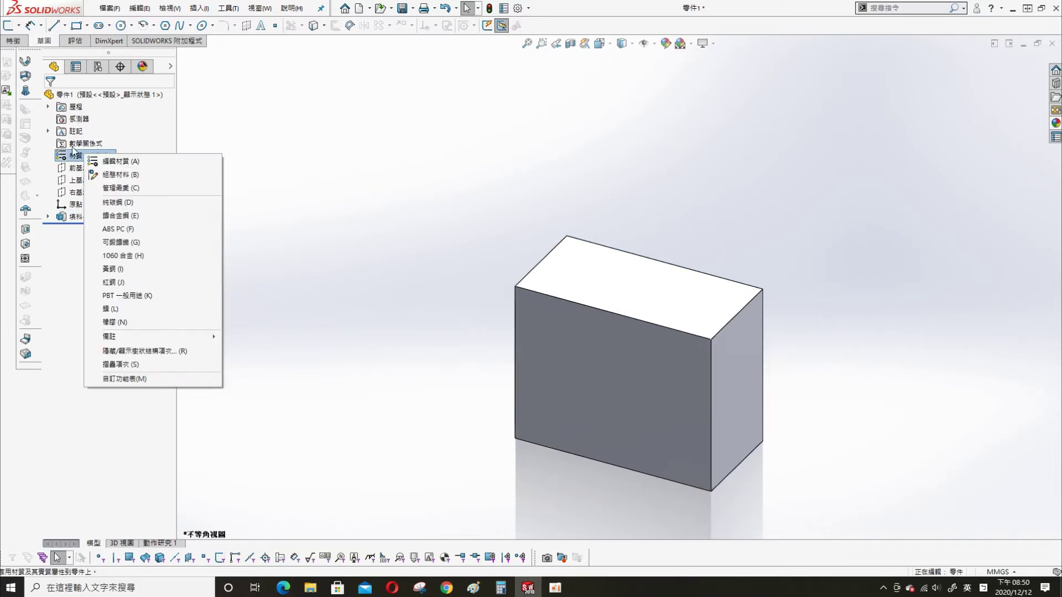
# Step: Give the whole part a green appearance colour
pyautogui.click(100, 95)
pyautogui.rightClick(101, 96)
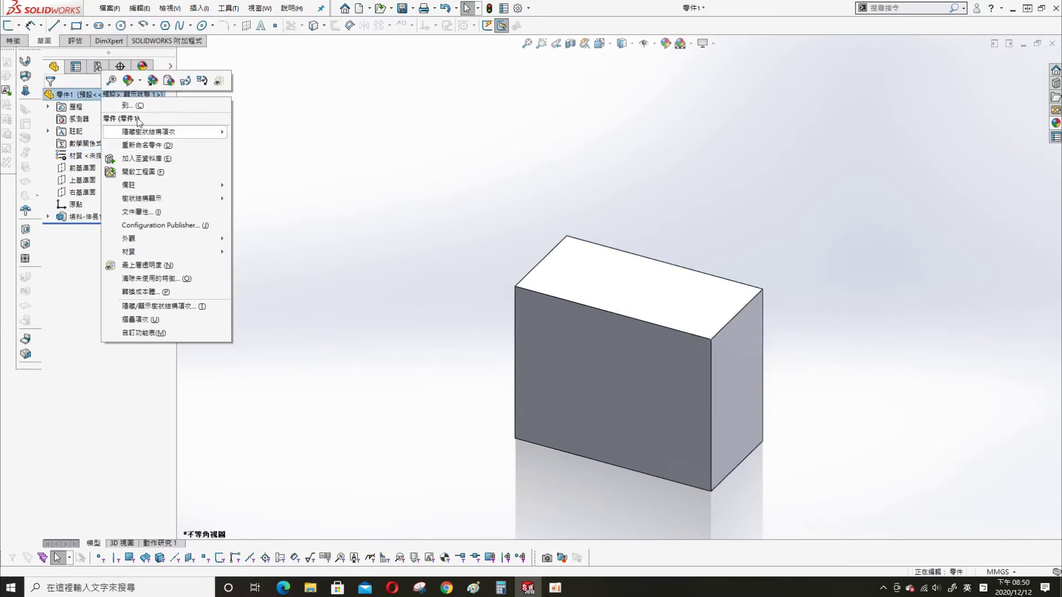
pyautogui.click(134, 89)
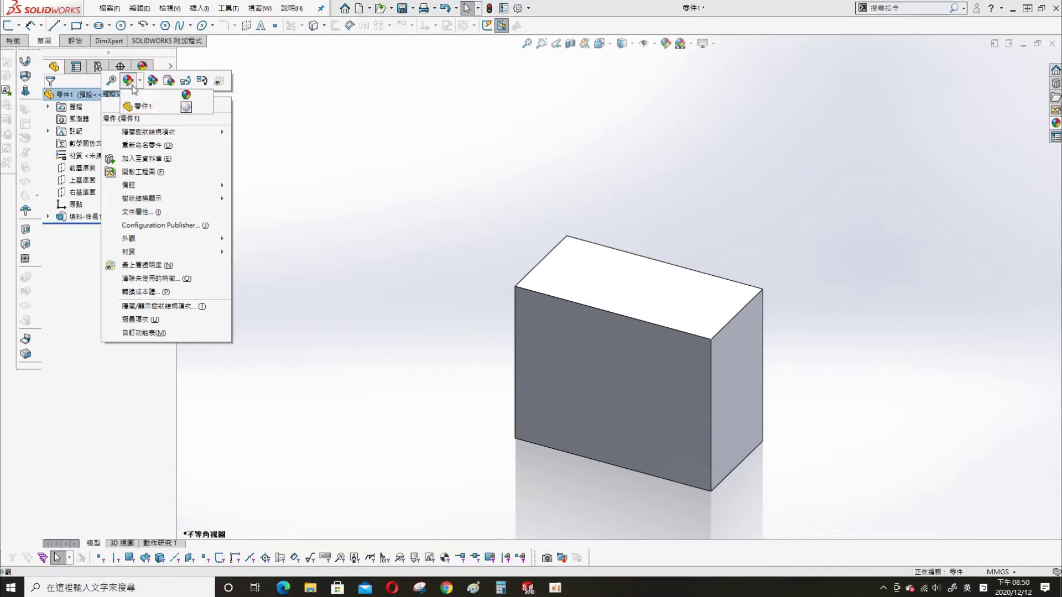
pyautogui.click(135, 107)
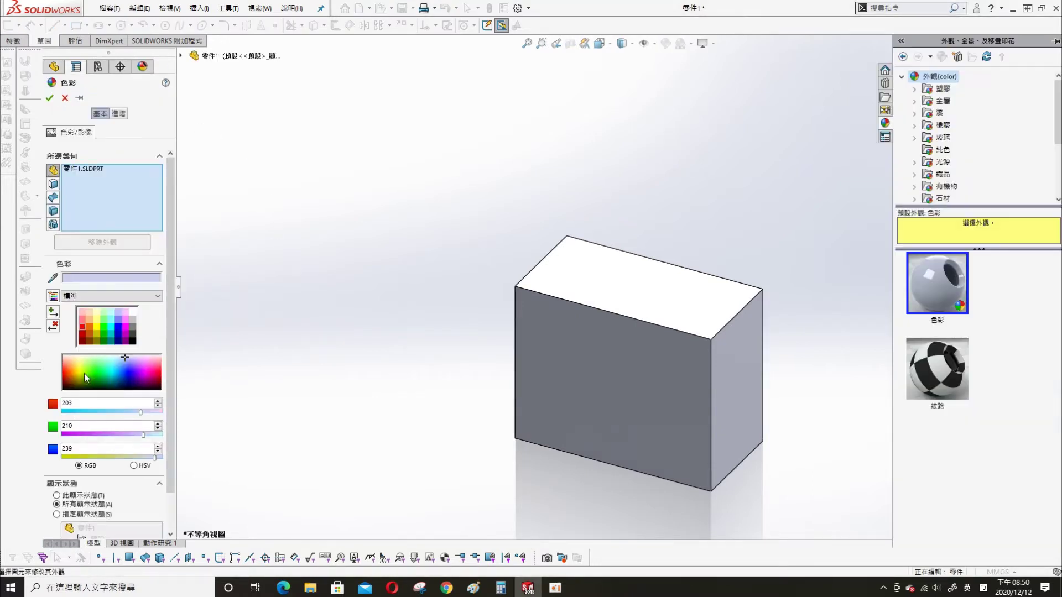
pyautogui.click(90, 369)
pyautogui.click(50, 99)
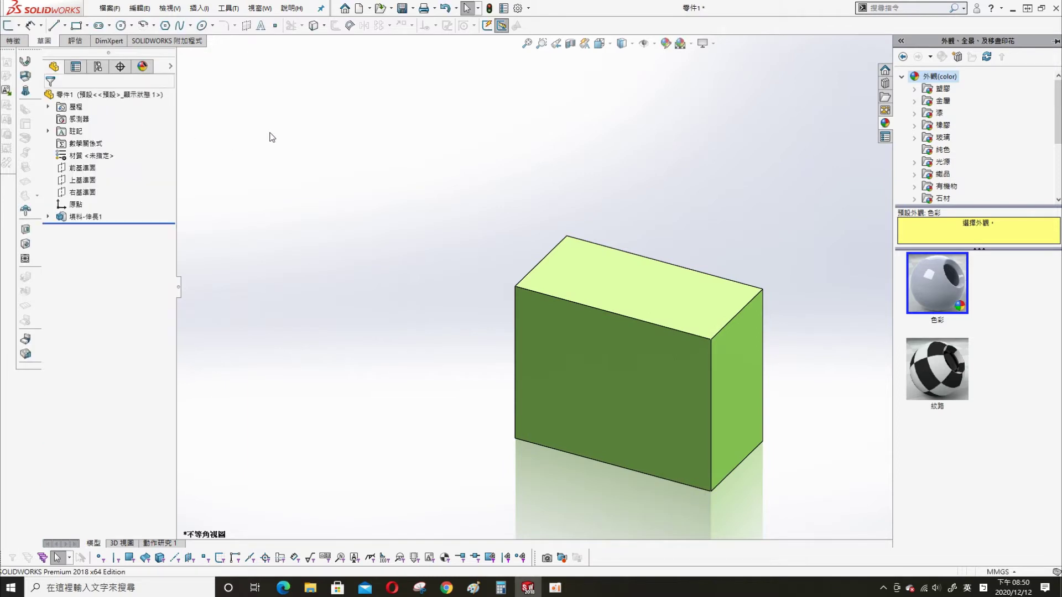
# Step: Save the part as base in the 剪床 folder
pyautogui.hotkey('ctrl', 's')
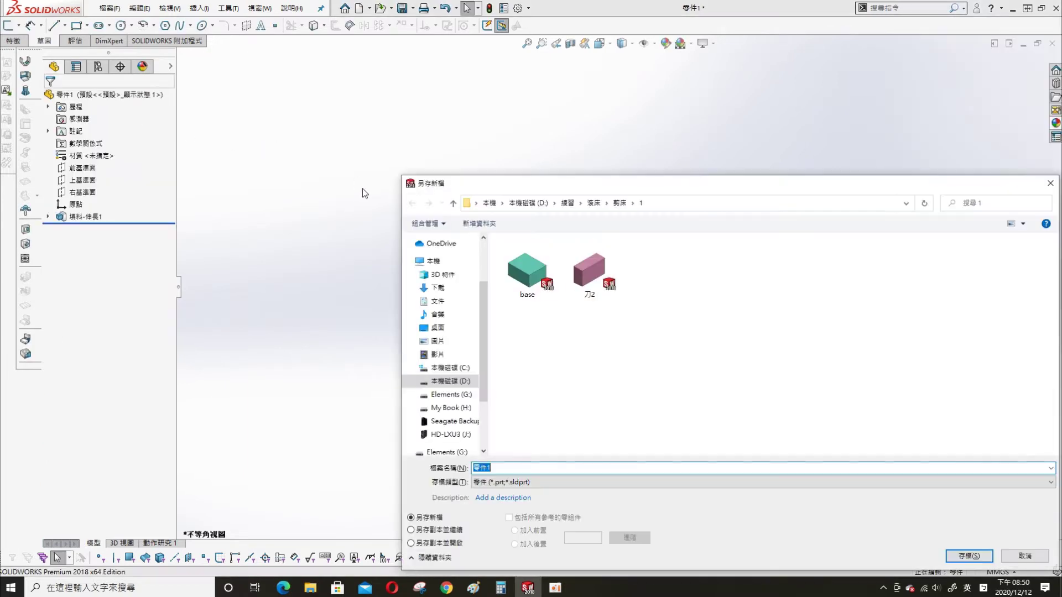
pyautogui.click(620, 203)
pyautogui.write('bas')
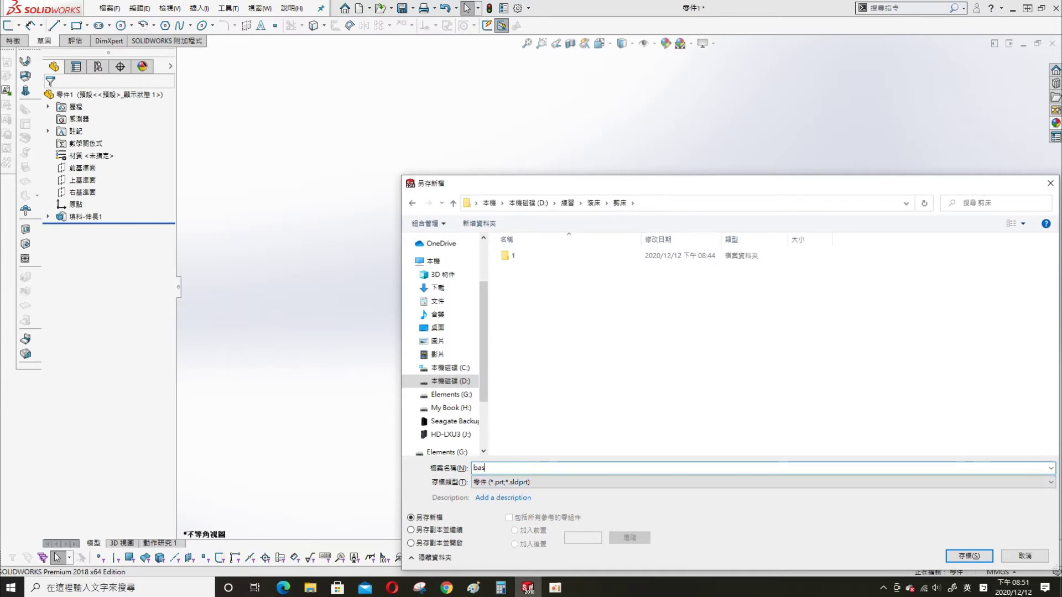
pyautogui.write('e')
pyautogui.press('Return')
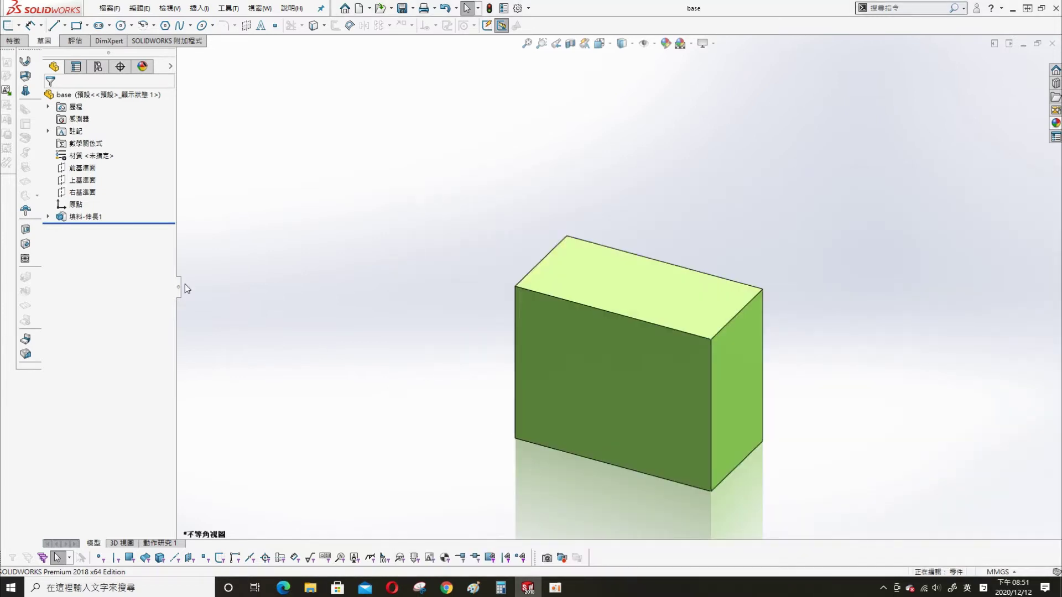
# Step: Edit the extrusion to 80 mm with a Mid Plane end condition
pyautogui.click(680, 383)
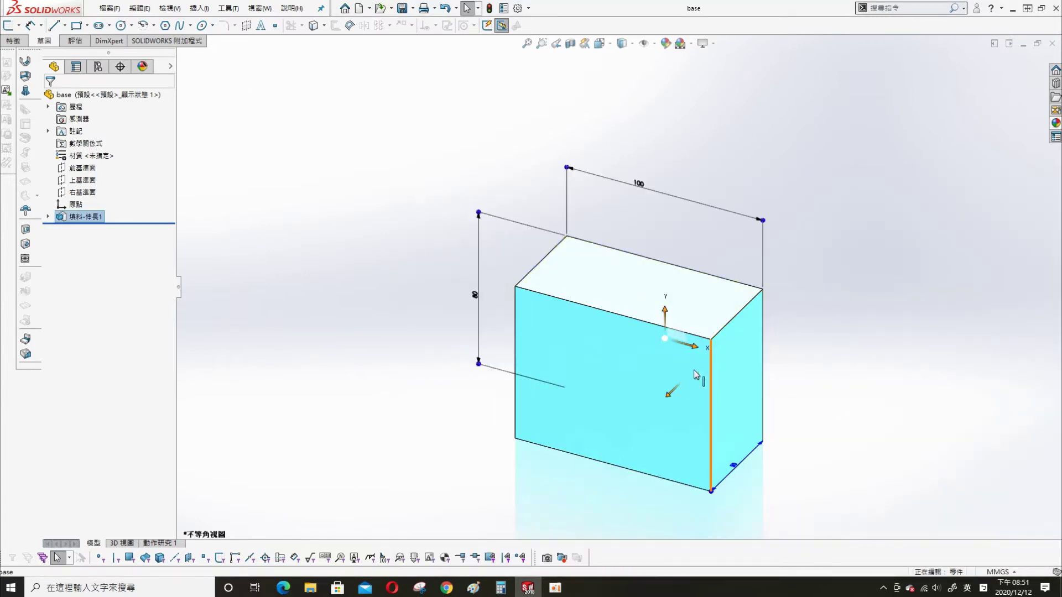
pyautogui.rightClick(85, 217)
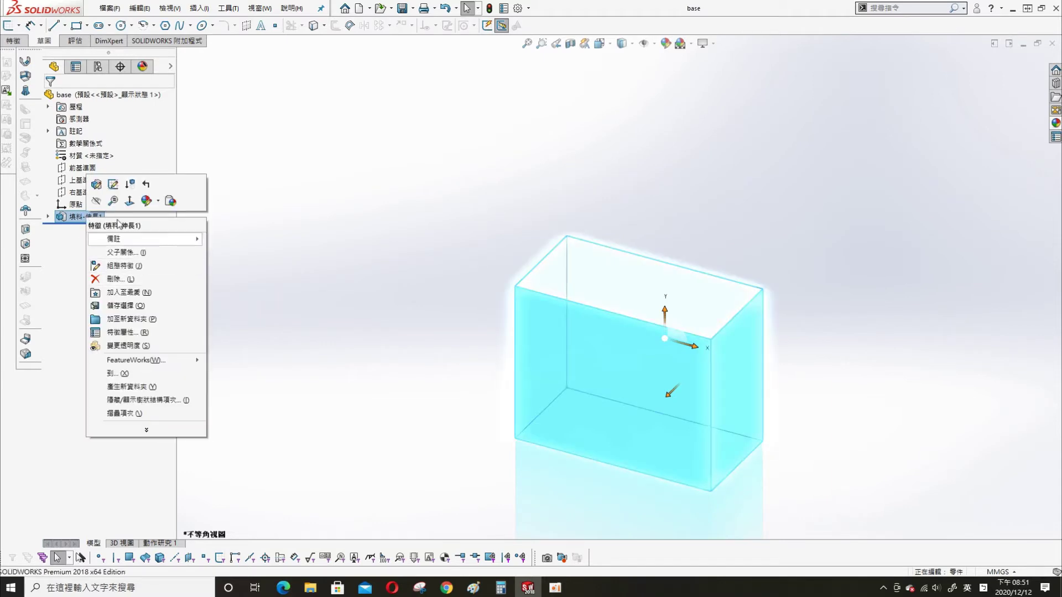
pyautogui.click(136, 186)
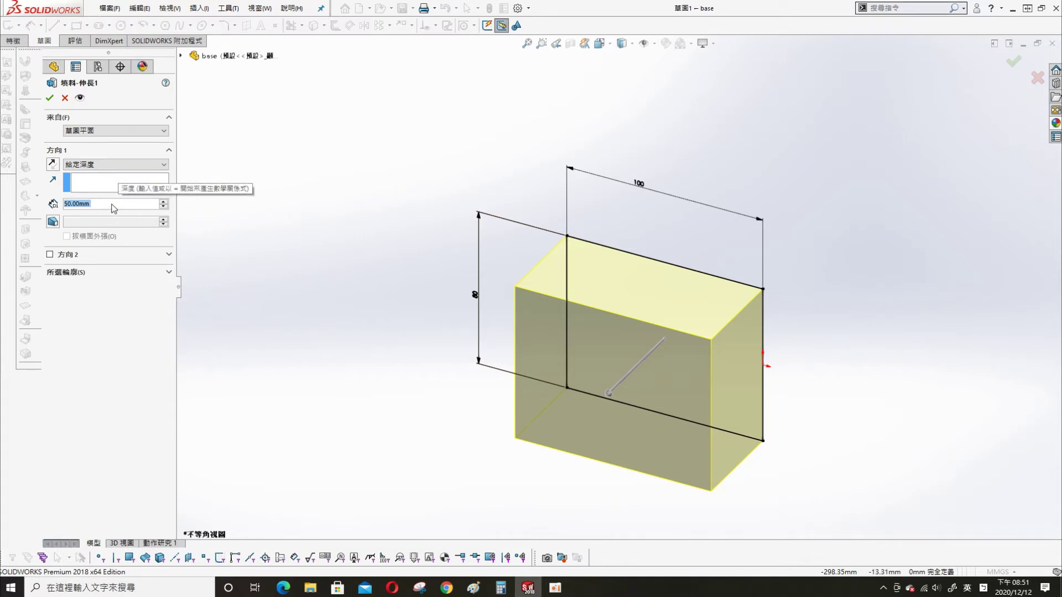
pyautogui.write('80')
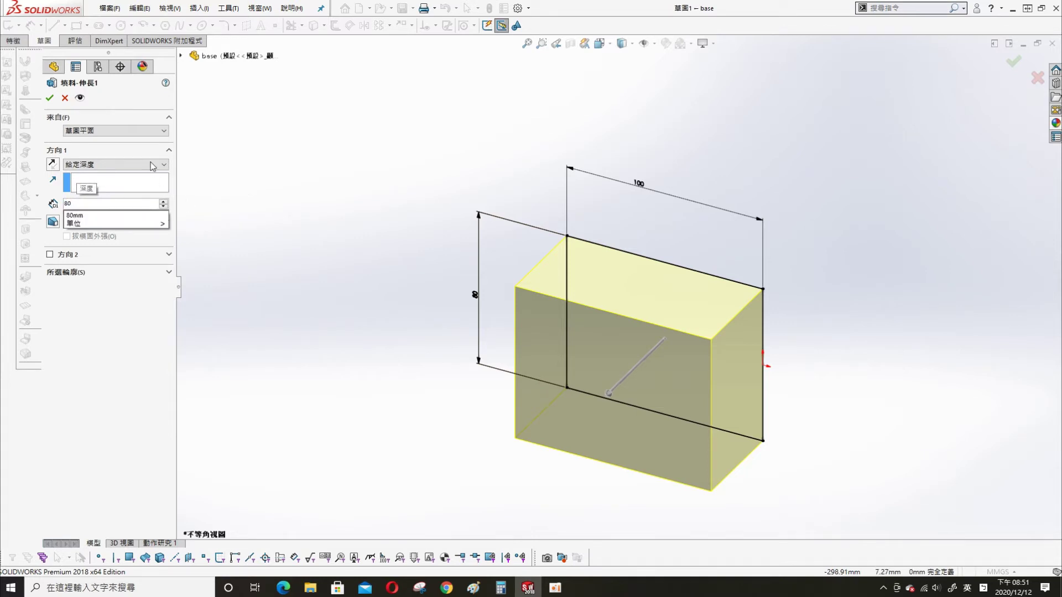
pyautogui.click(153, 166)
pyautogui.click(105, 208)
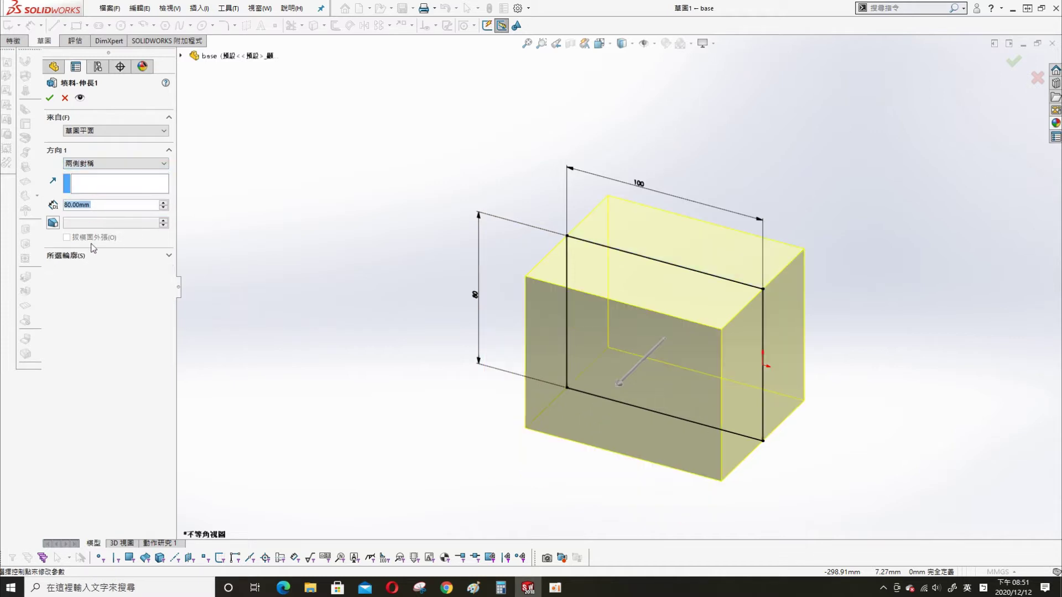
pyautogui.click(50, 98)
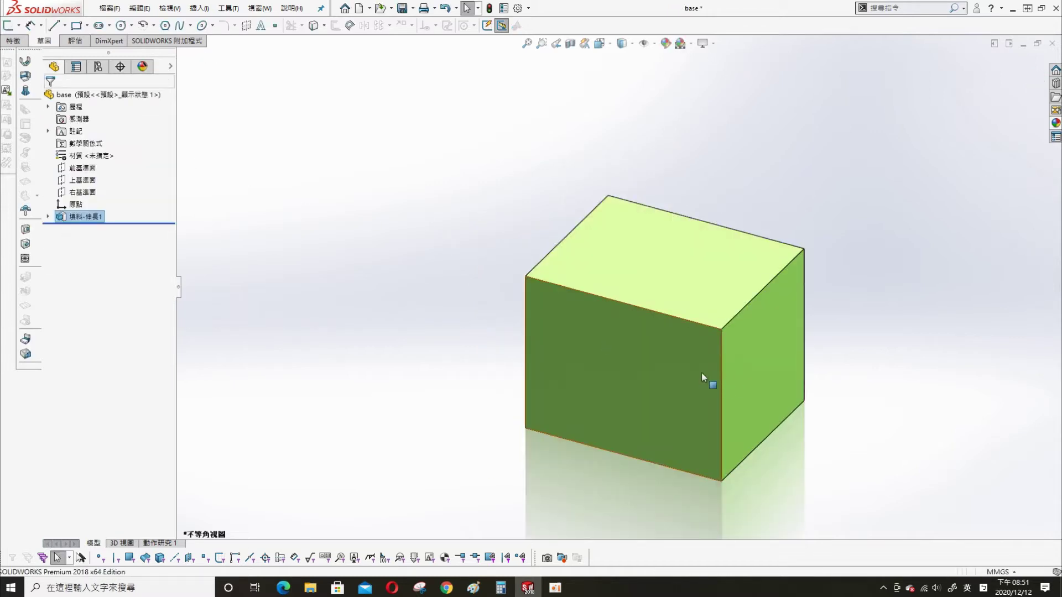
# Step: Change the sketch height dimension to 50 mm and rebuild the part
pyautogui.click(662, 367)
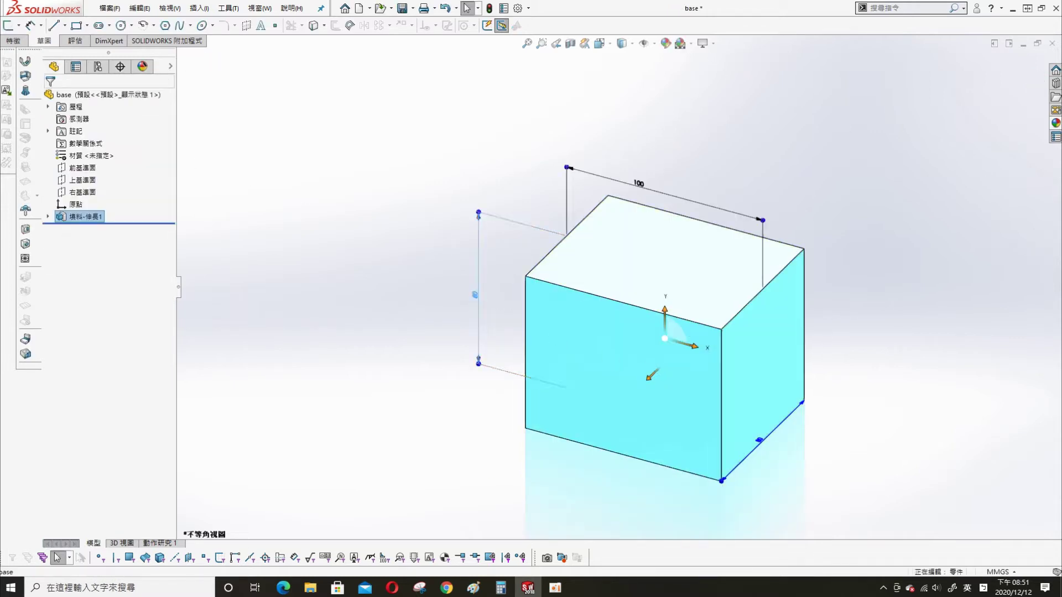
pyautogui.doubleClick(475, 295)
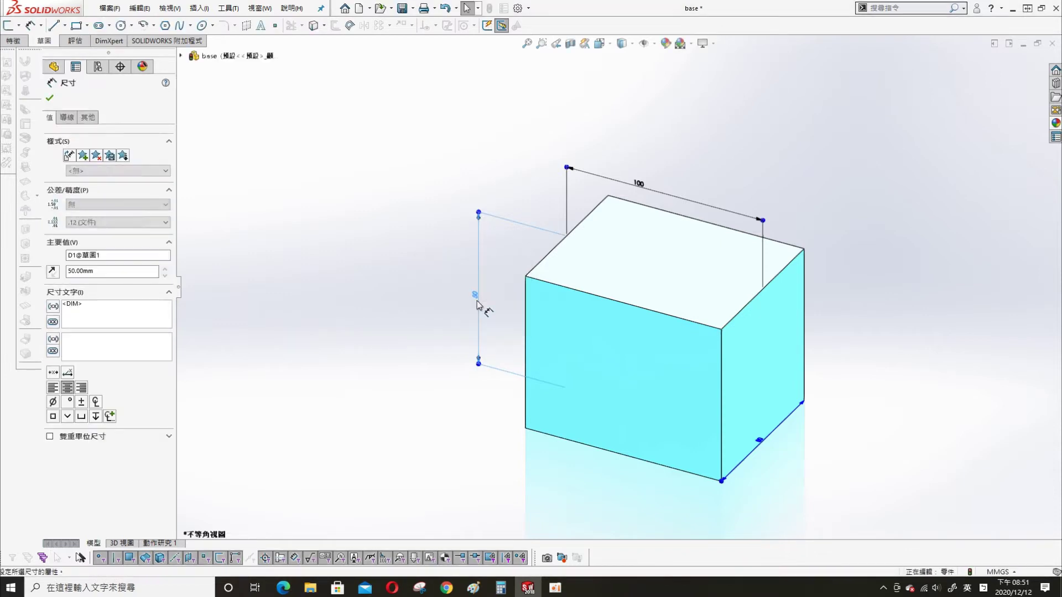
pyautogui.click(443, 48)
pyautogui.click(491, 8)
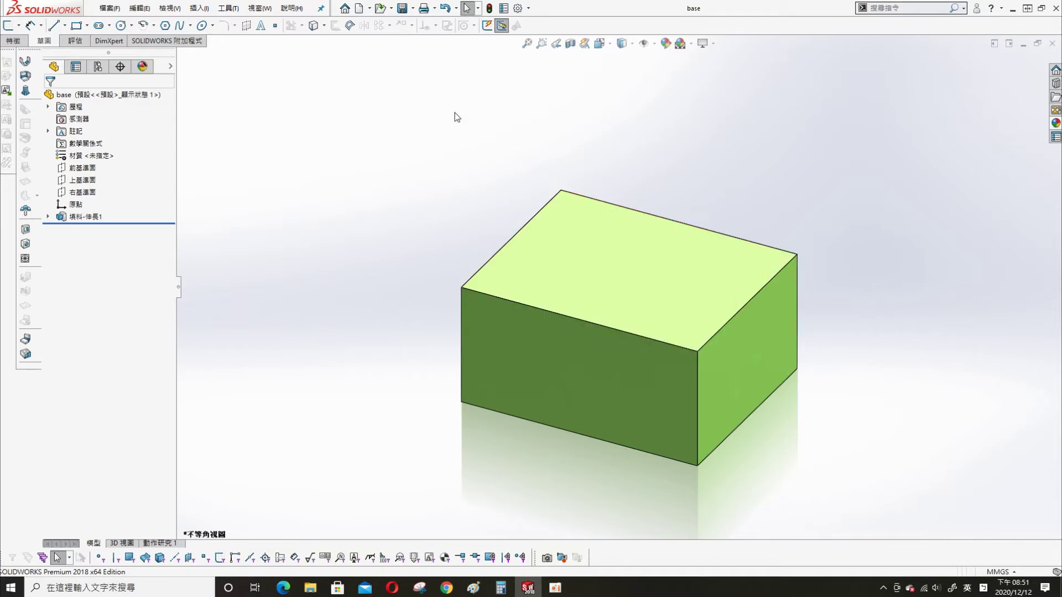
# Step: Create a second new part and start a sketch on the Front Plane
pyautogui.click(360, 9)
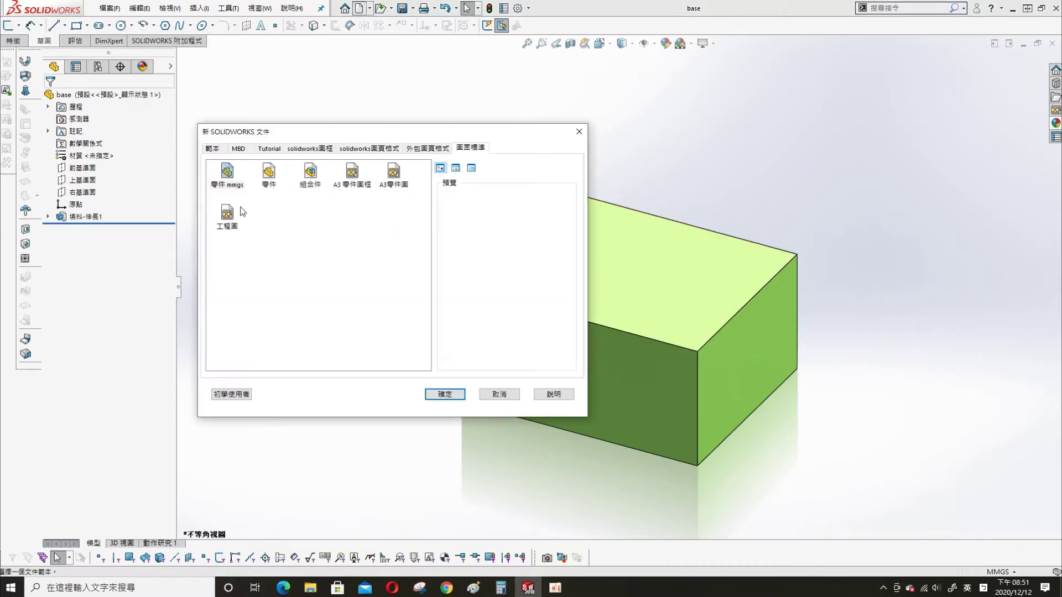
pyautogui.doubleClick(227, 172)
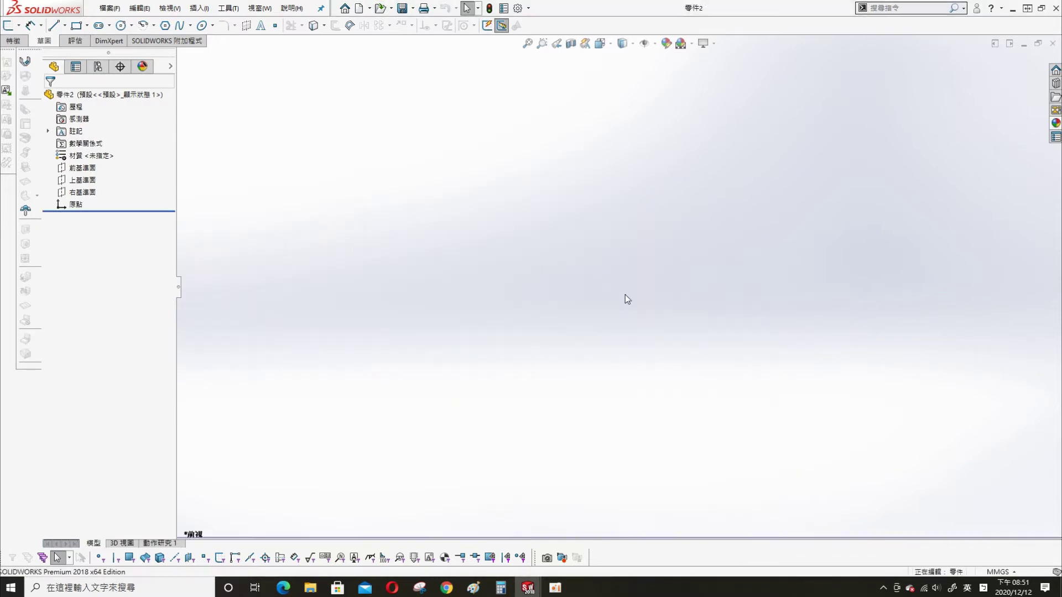
pyautogui.click(71, 168)
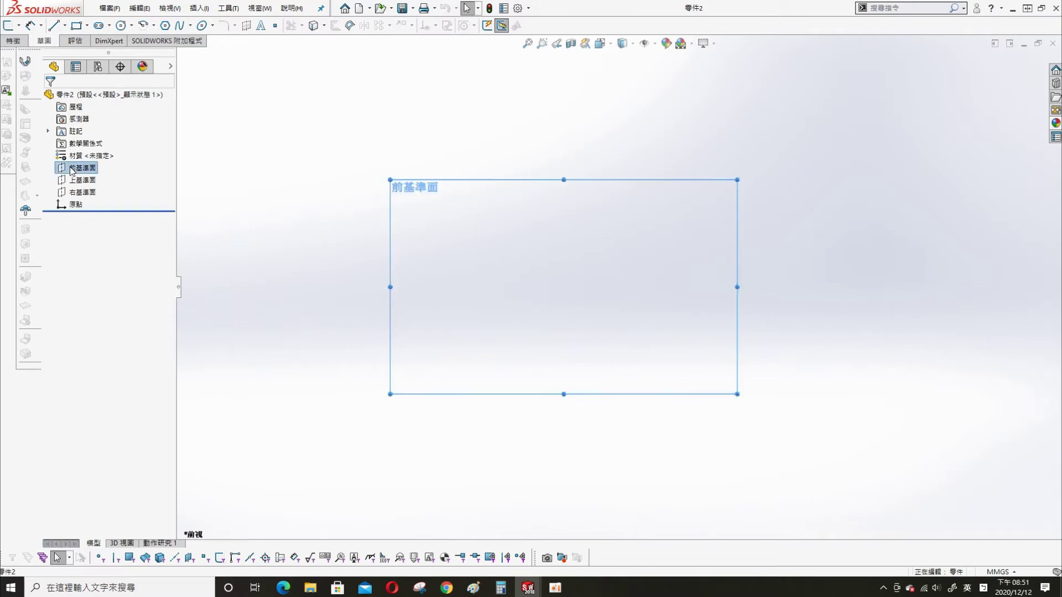
pyautogui.click(131, 150)
pyautogui.press('s')
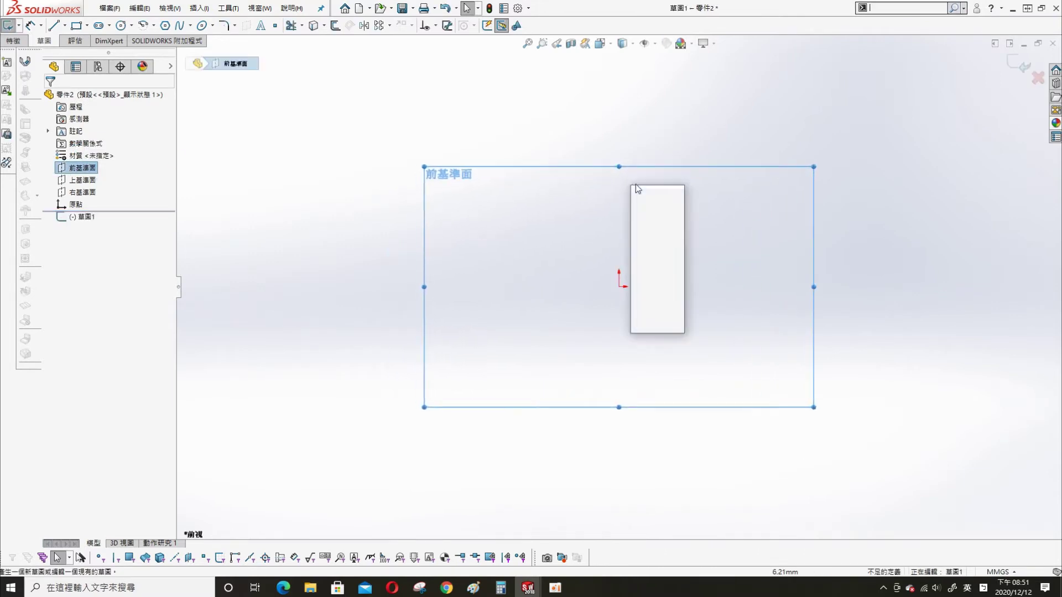
# Step: Draw a closed four-line outline from the origin and make its left edge vertical
pyautogui.click(656, 213)
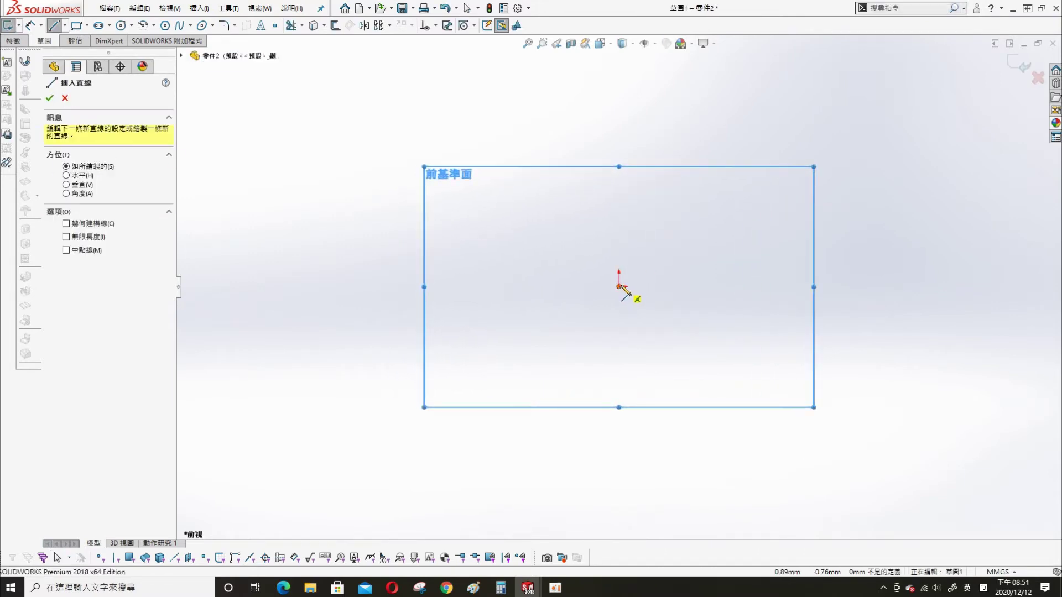
pyautogui.click(619, 286)
pyautogui.click(711, 254)
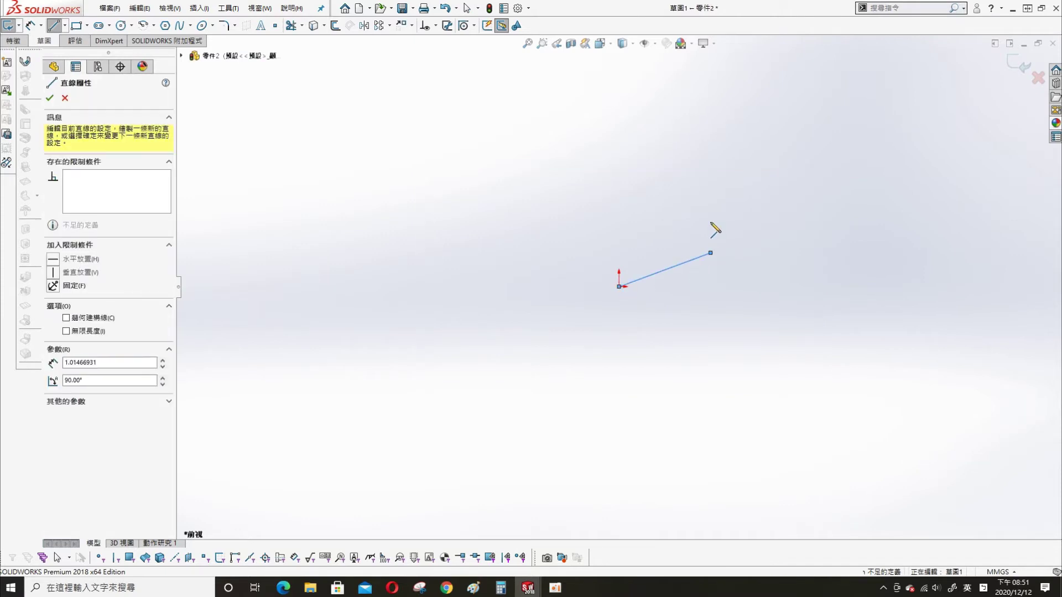
pyautogui.click(711, 92)
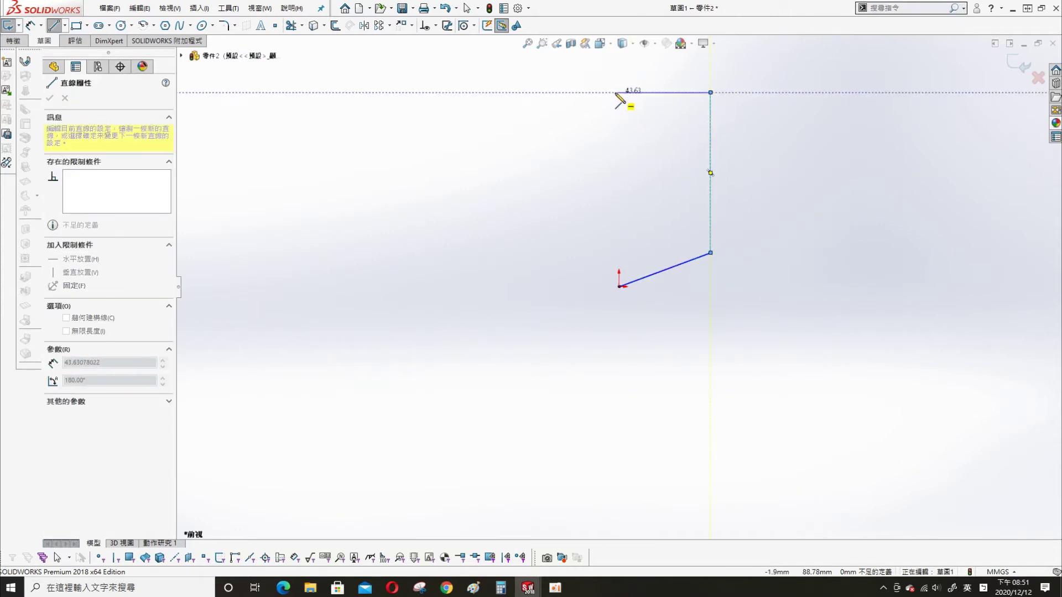
pyautogui.click(615, 92)
pyautogui.click(620, 287)
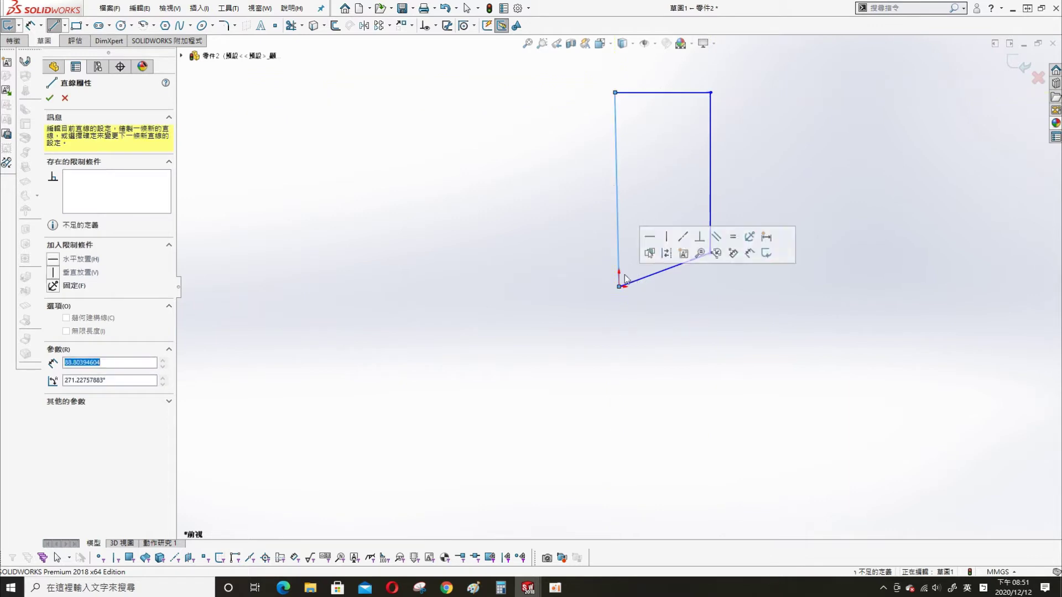
pyautogui.press('Escape')
pyautogui.click(617, 201)
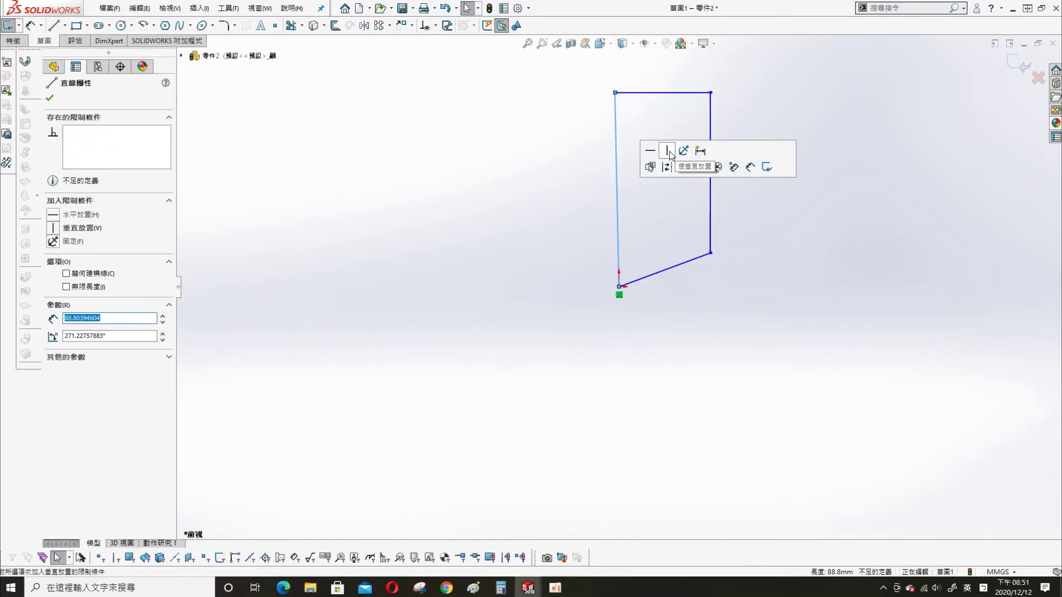
pyautogui.click(666, 150)
pyautogui.rightClick(728, 234)
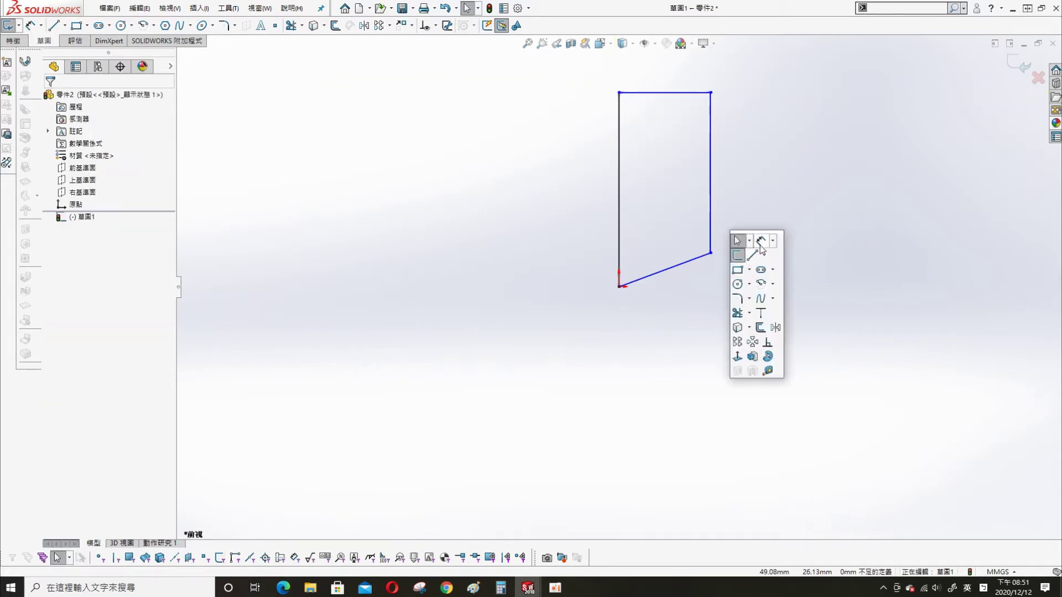
# Step: Dimension the left edge 30 mm and the top edge 20 mm
pyautogui.click(760, 245)
pyautogui.click(618, 230)
pyautogui.click(540, 212)
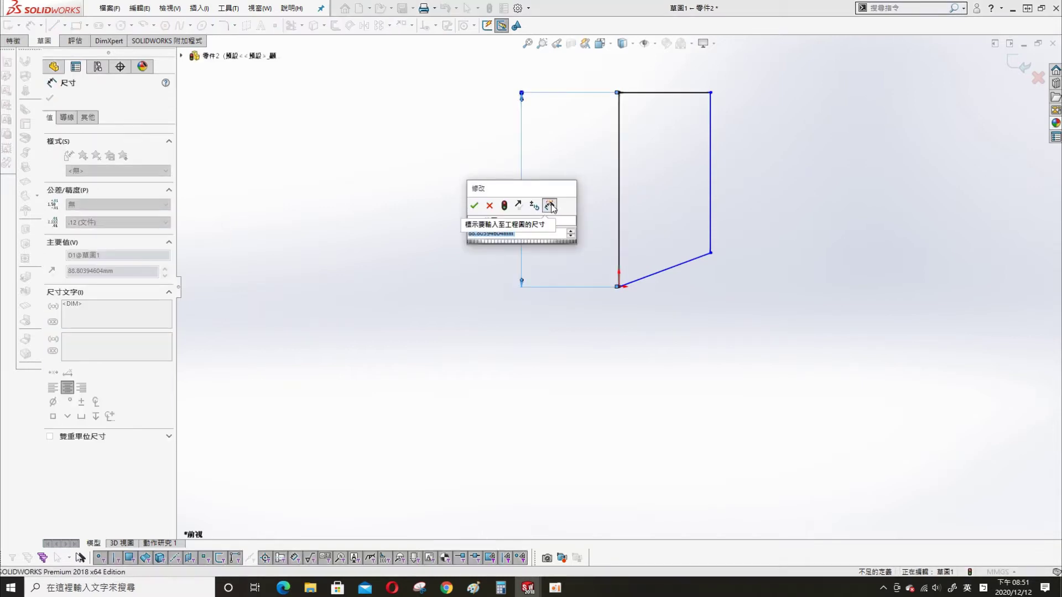
pyautogui.write('30')
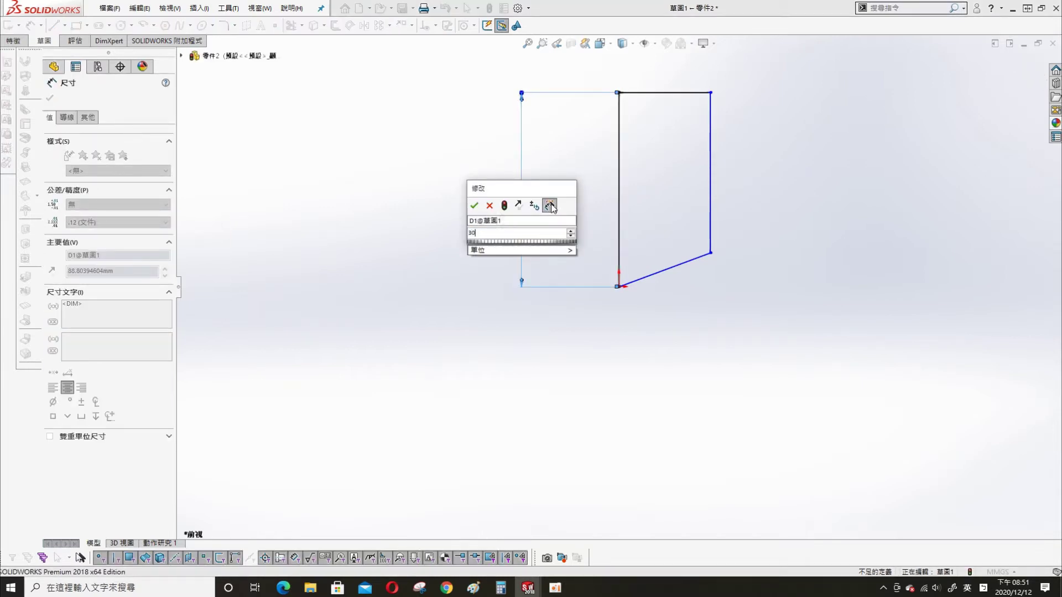
pyautogui.press('Return')
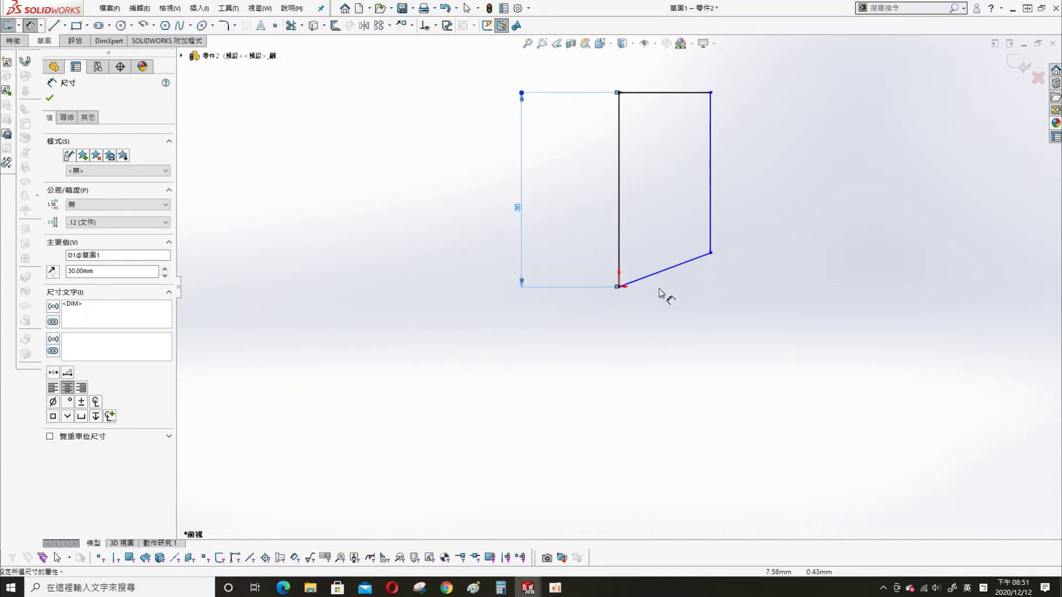
pyautogui.click(673, 94)
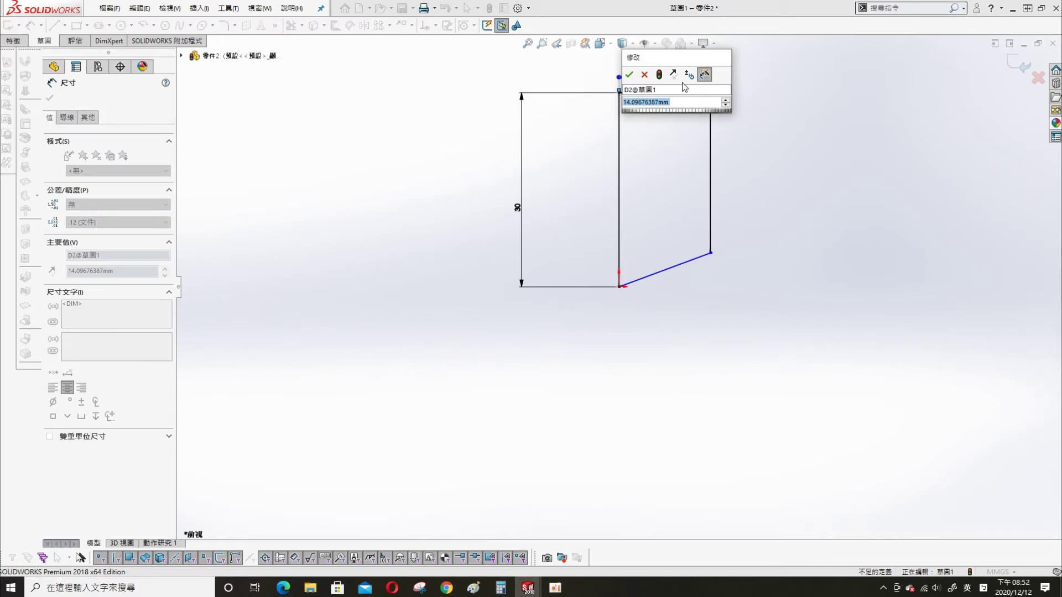
pyautogui.write('20')
pyautogui.press('Return')
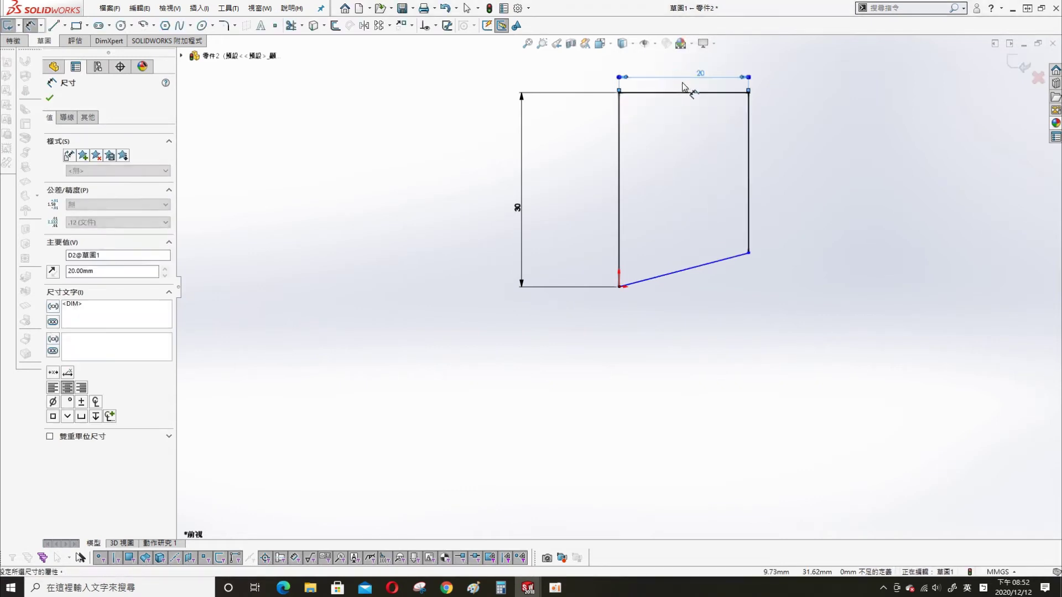
# Step: Set the angle between the bottom and left edges to 80°
pyautogui.click(712, 267)
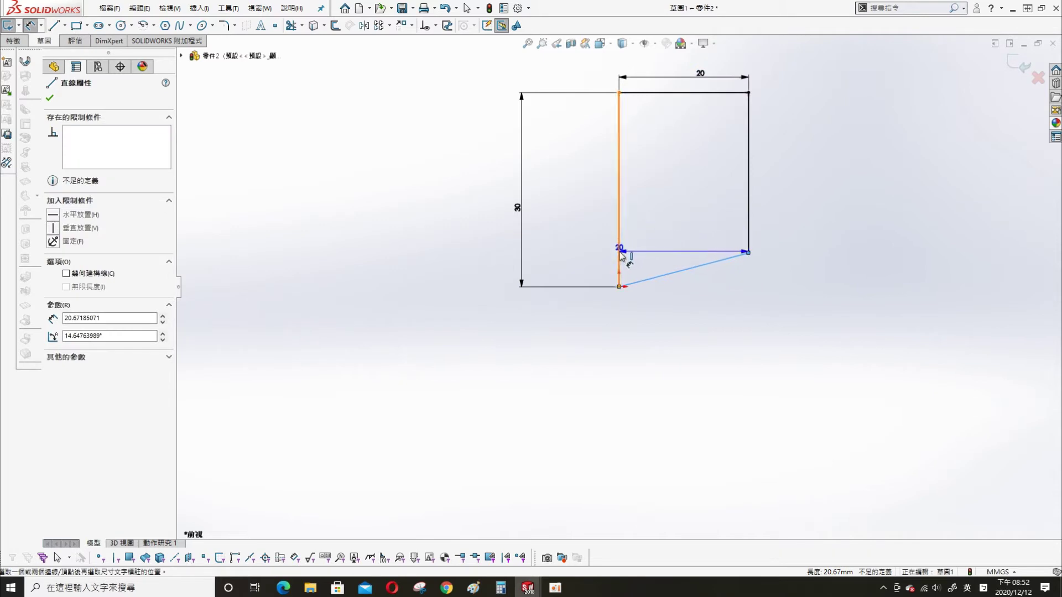
pyautogui.click(619, 255)
pyautogui.click(645, 217)
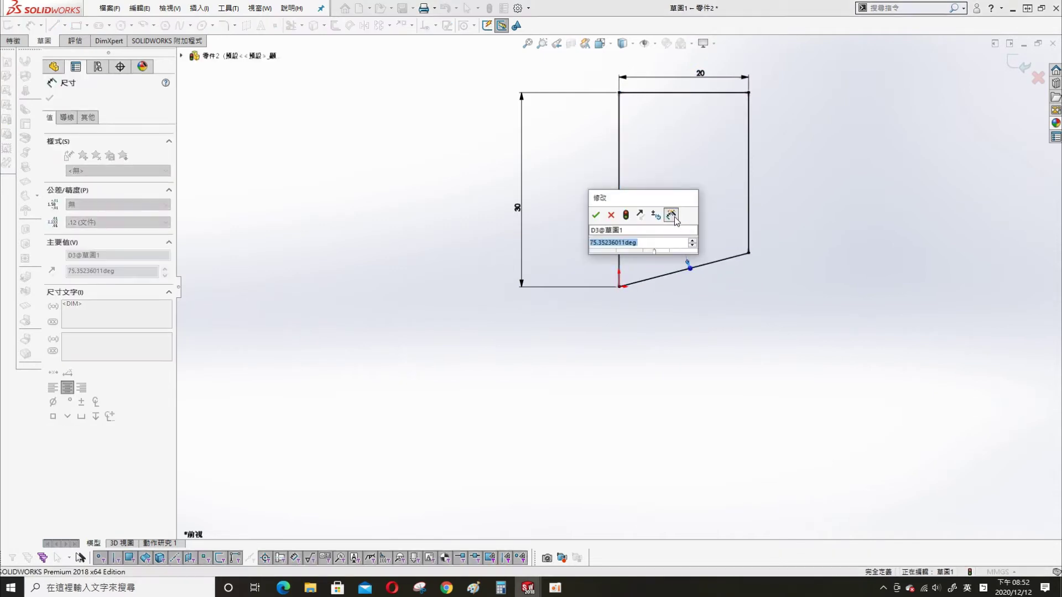
pyautogui.write('80')
pyautogui.press('Return')
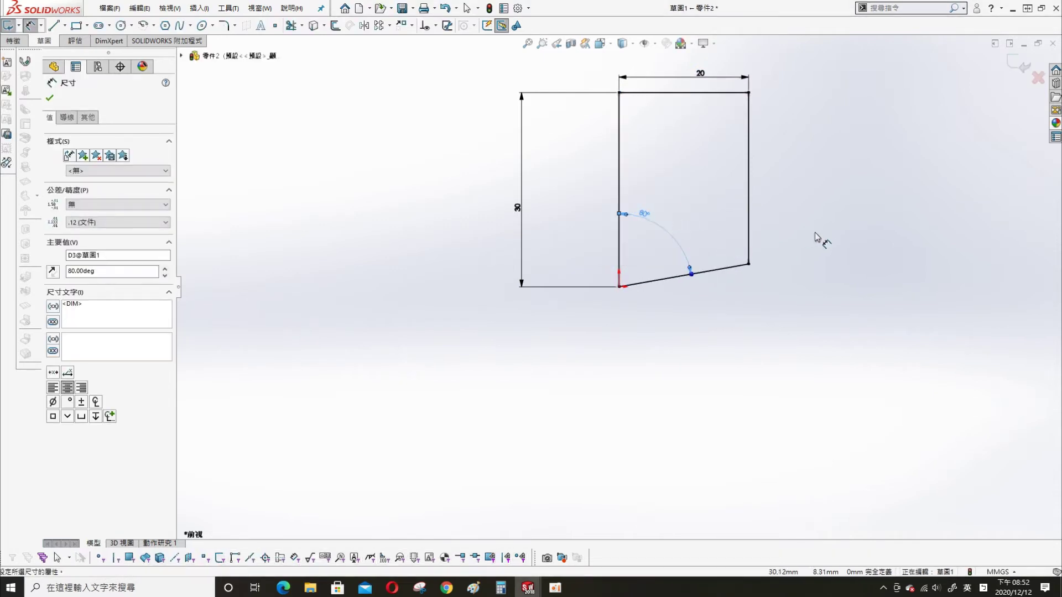
pyautogui.click(816, 238)
# Step: Extrude the profile 80 mm with a Mid Plane end condition into a solid bar
pyautogui.press('s')
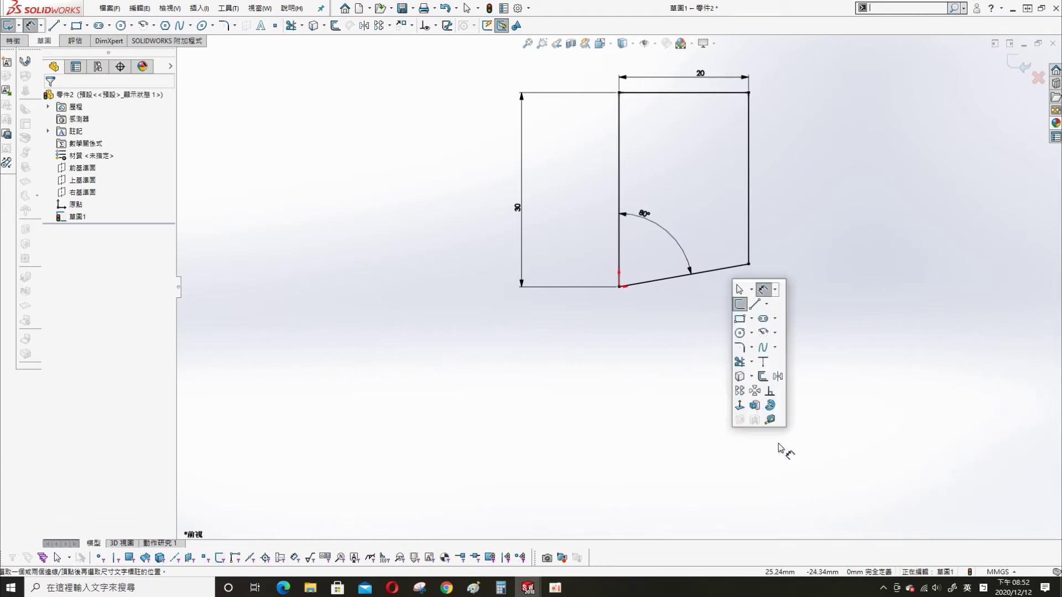
pyautogui.click(756, 408)
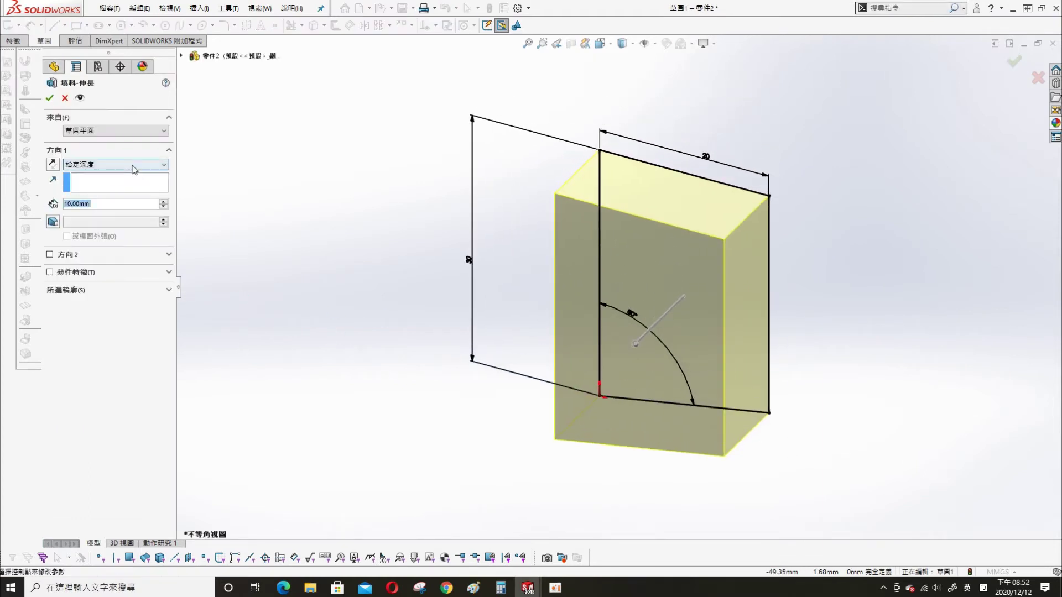
pyautogui.click(133, 164)
pyautogui.click(110, 213)
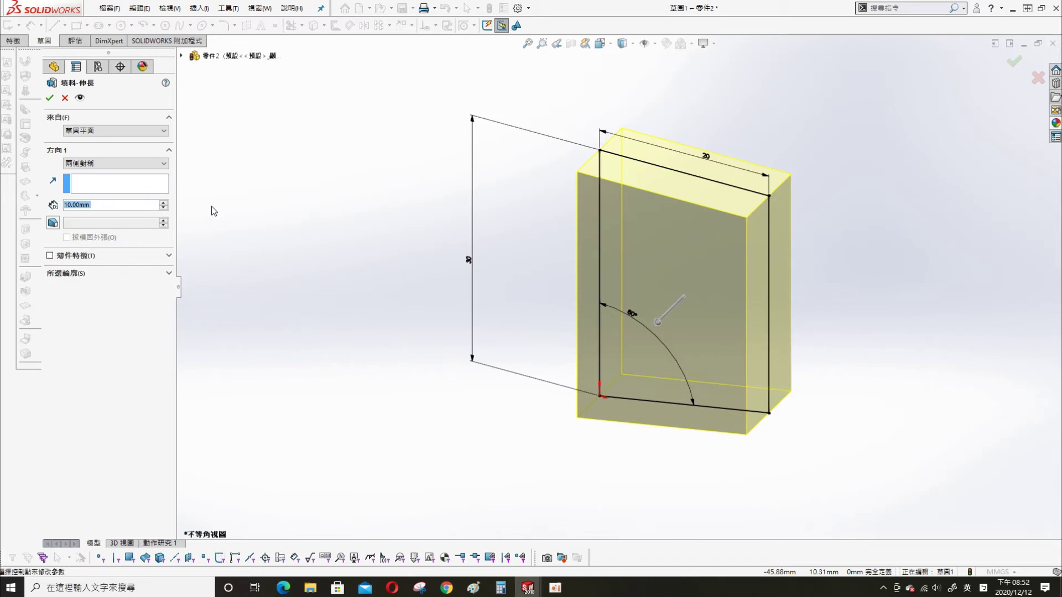
pyautogui.write('80')
pyautogui.press('Return')
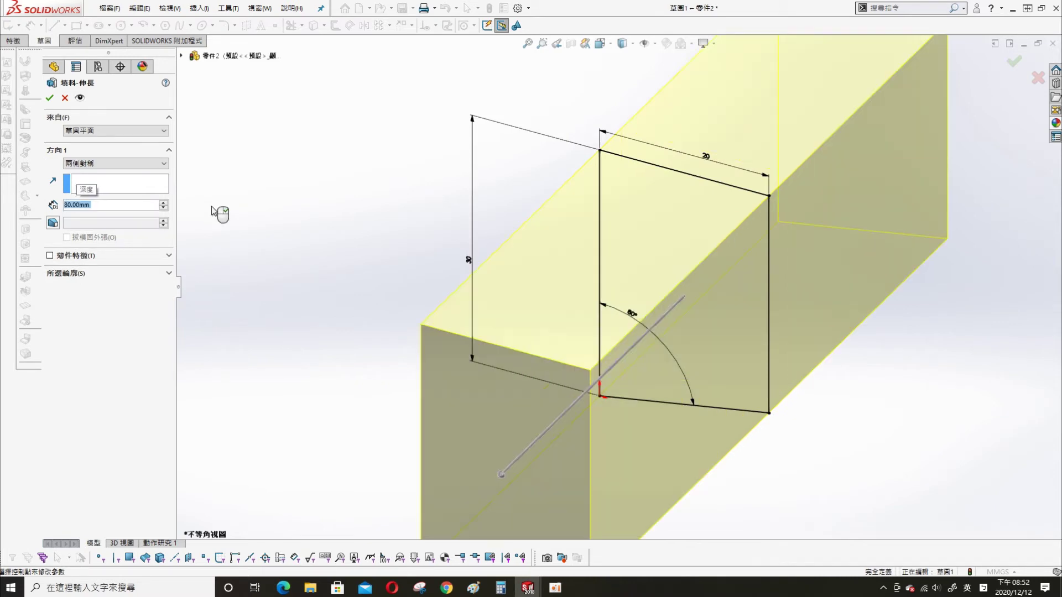
pyautogui.click(46, 99)
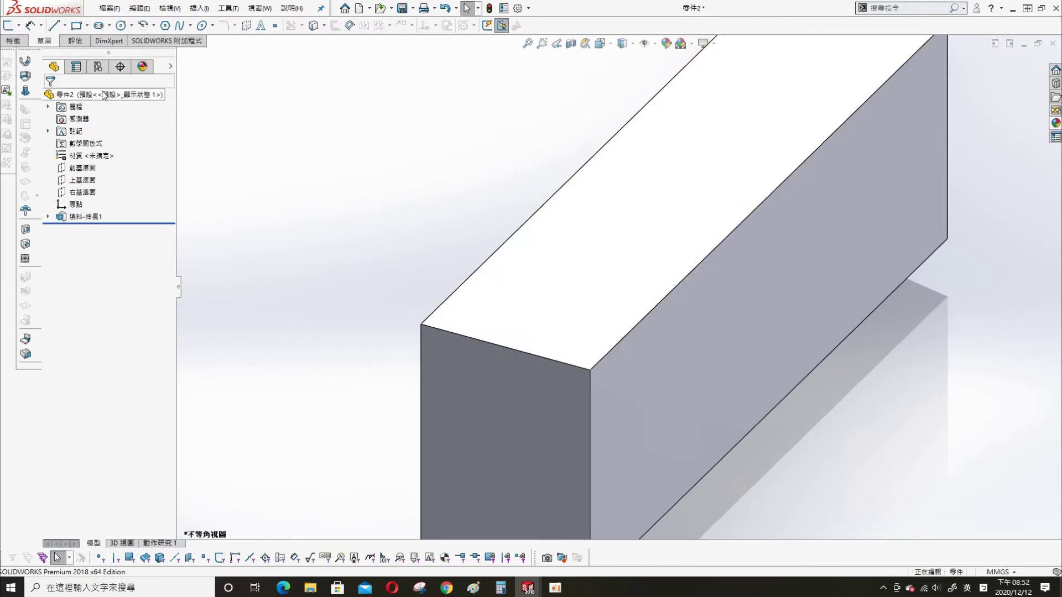
pyautogui.rightClick(103, 95)
# Step: Colour the bar purple and fit it in view
pyautogui.click(343, 257)
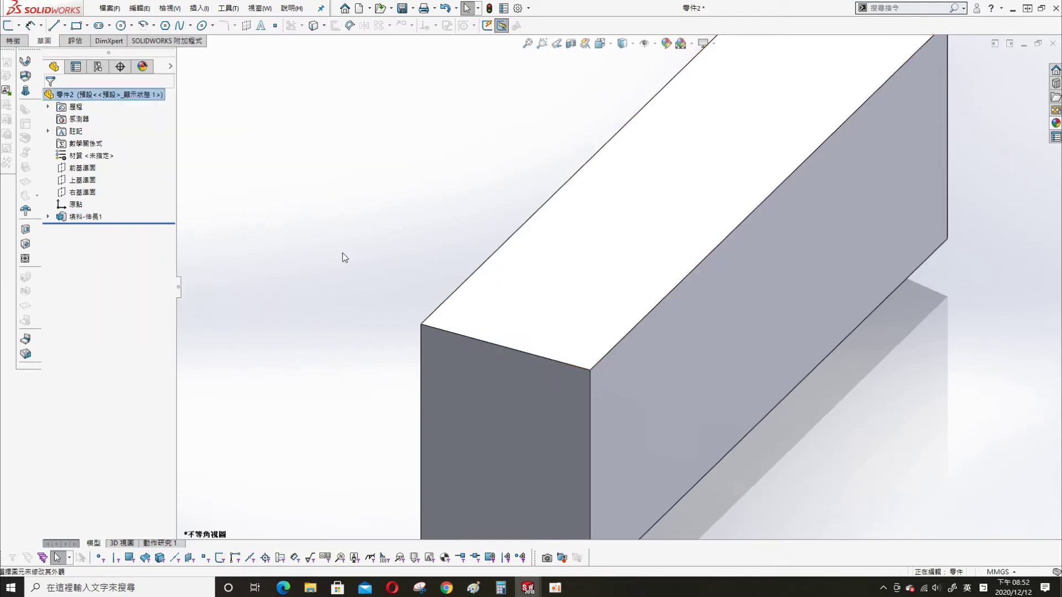
pyautogui.click(154, 369)
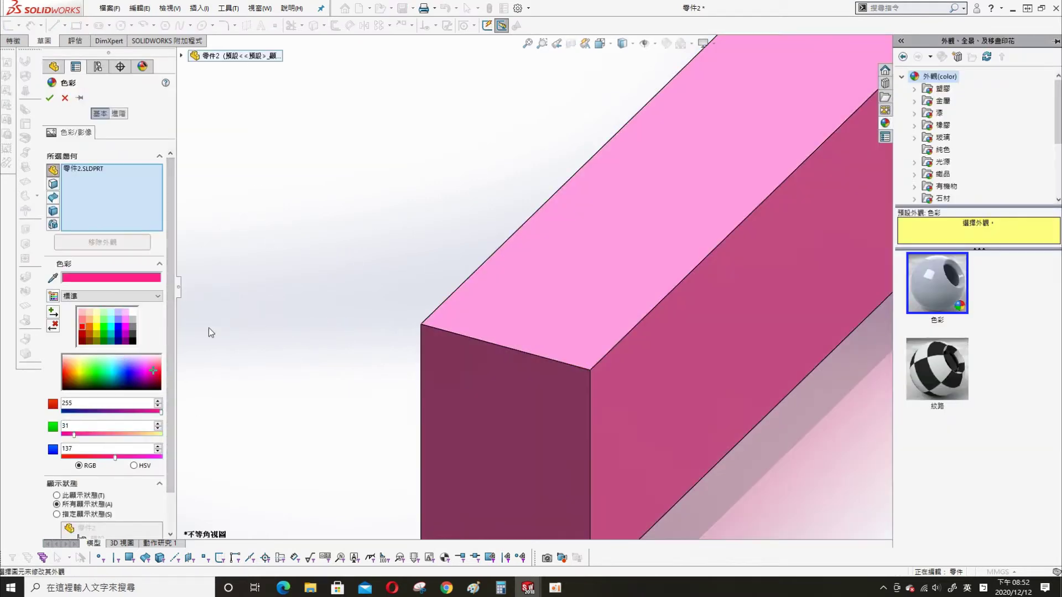
pyautogui.click(135, 365)
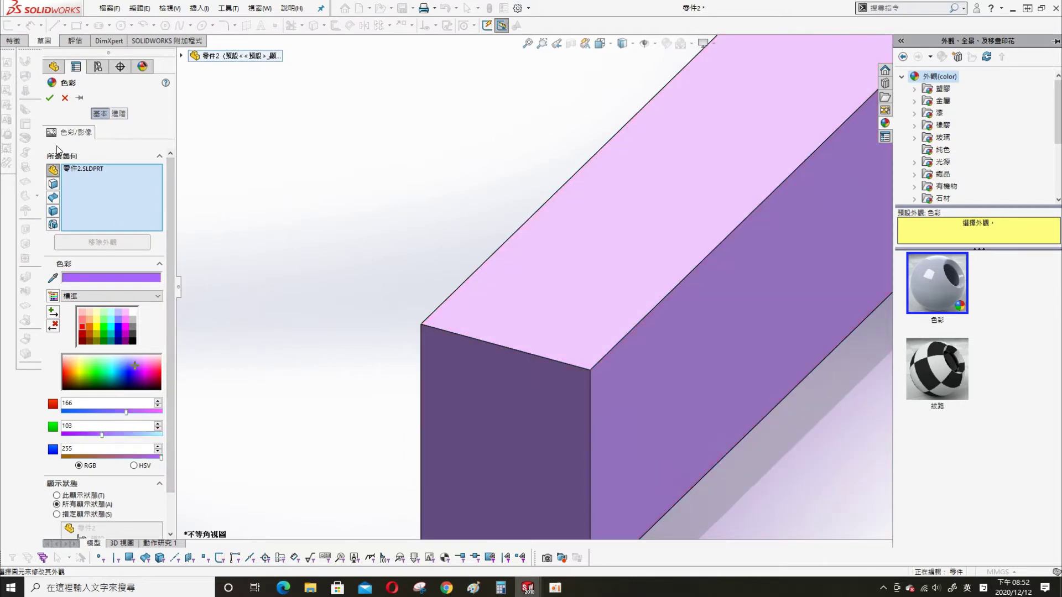
pyautogui.click(49, 98)
pyautogui.press('f')
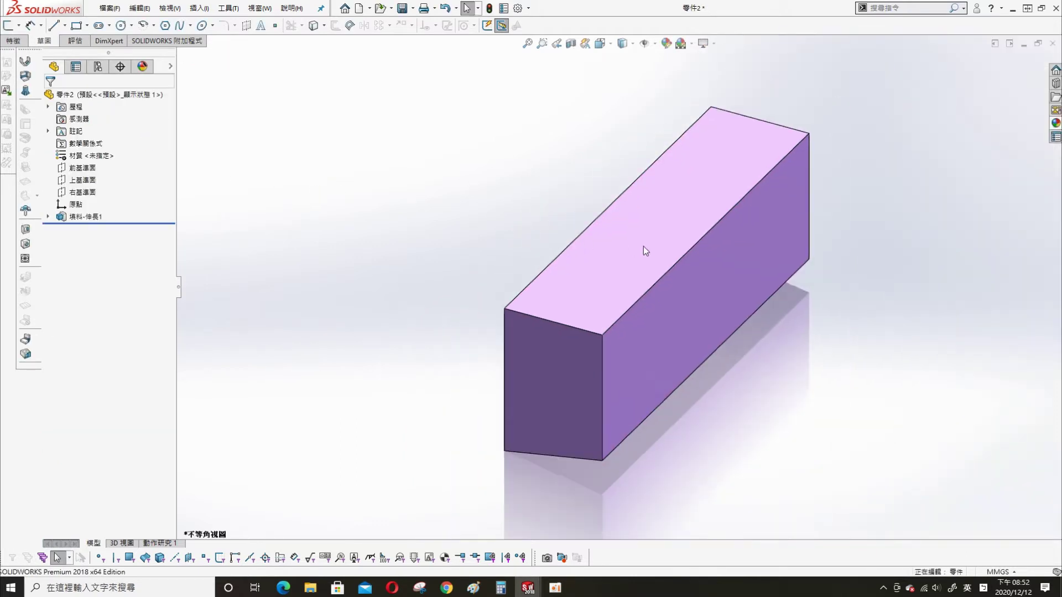
# Step: Save the part as cutter
pyautogui.hotkey('ctrl', 's')
pyautogui.write('cutter')
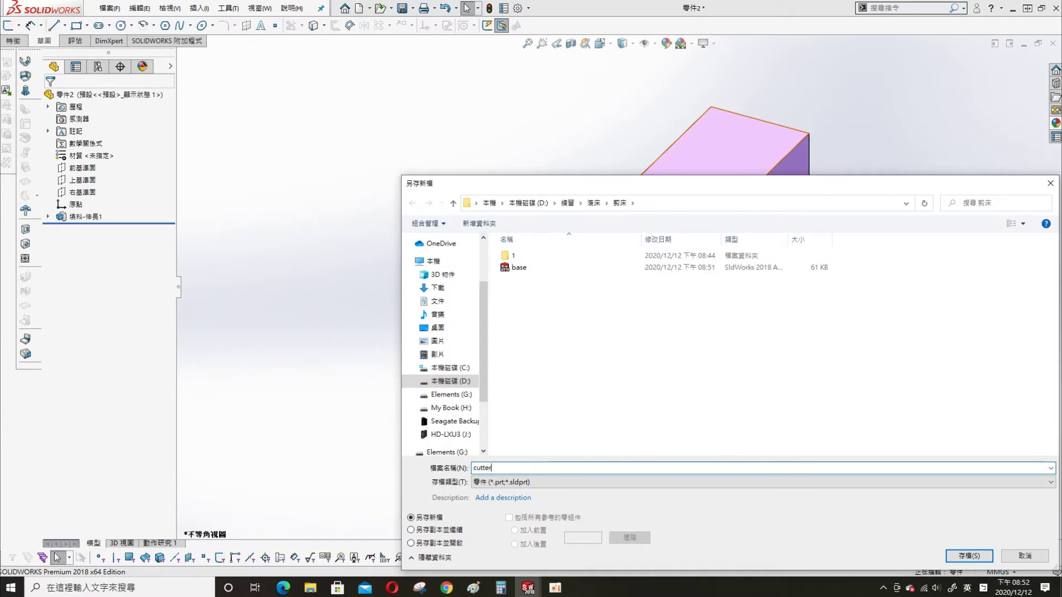
pyautogui.press('Return')
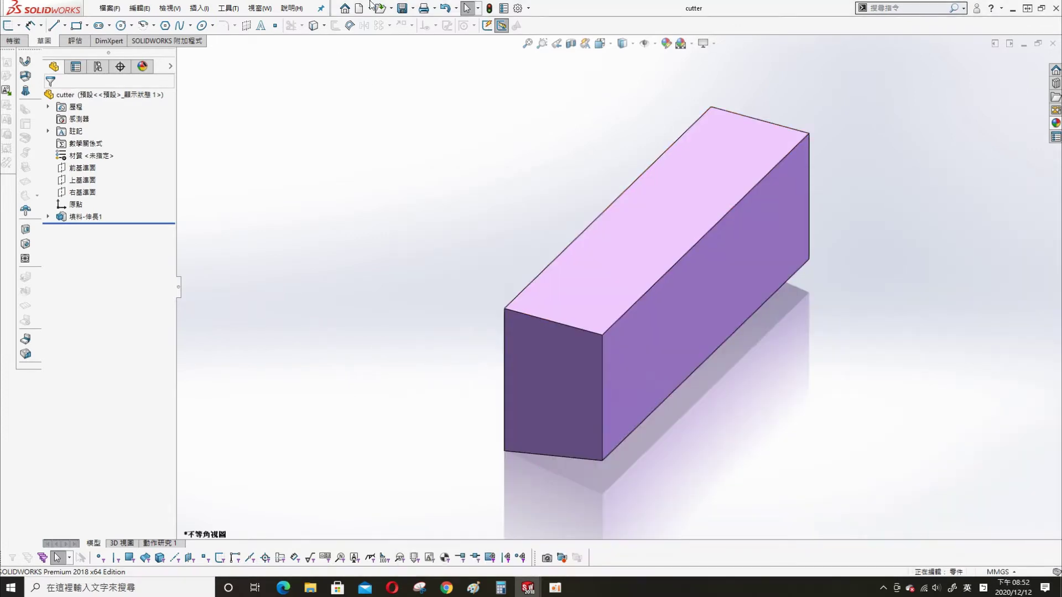
pyautogui.click(359, 8)
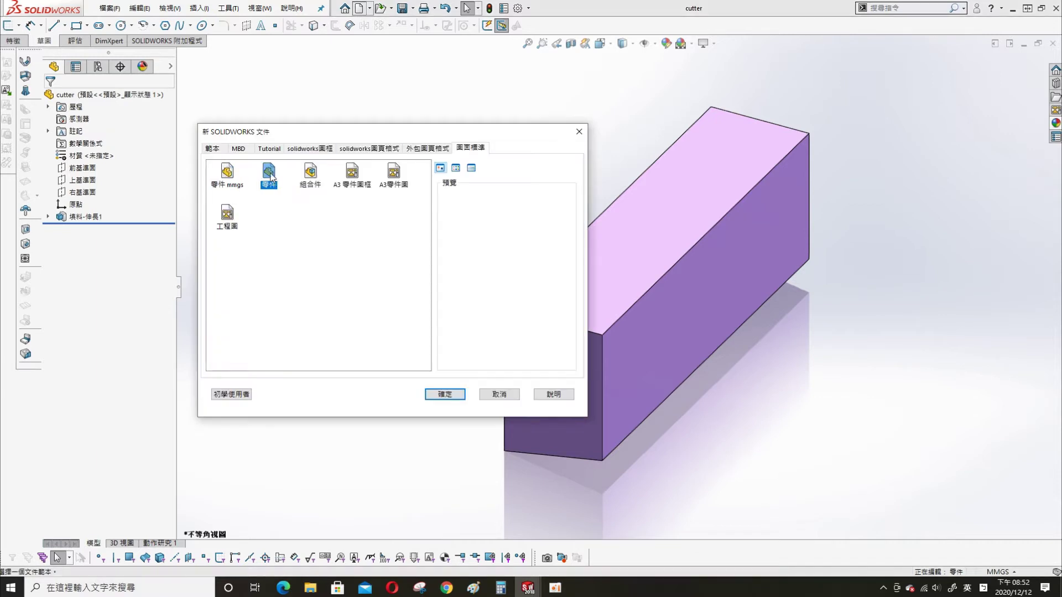
# Step: Create a new assembly, insert the base part, and set base<1> to float
pyautogui.click(308, 176)
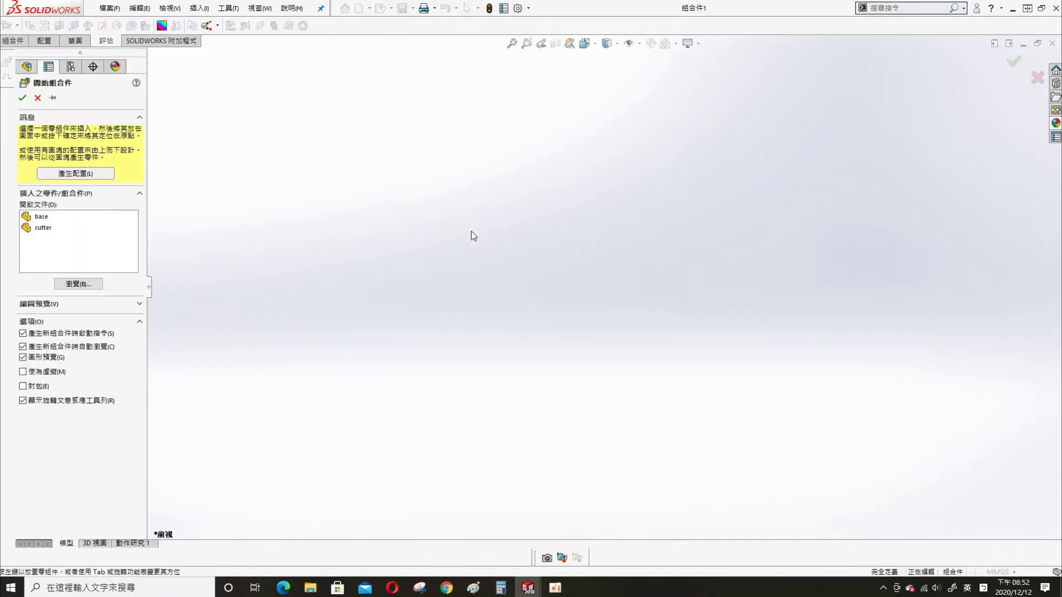
pyautogui.click(41, 216)
pyautogui.click(480, 269)
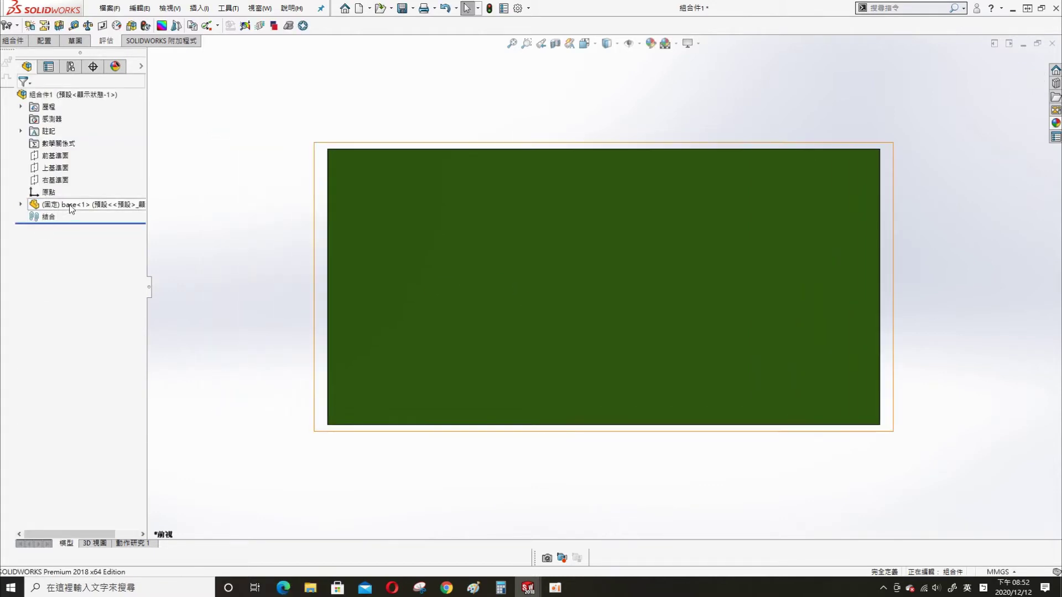
pyautogui.rightClick(70, 205)
pyautogui.click(131, 335)
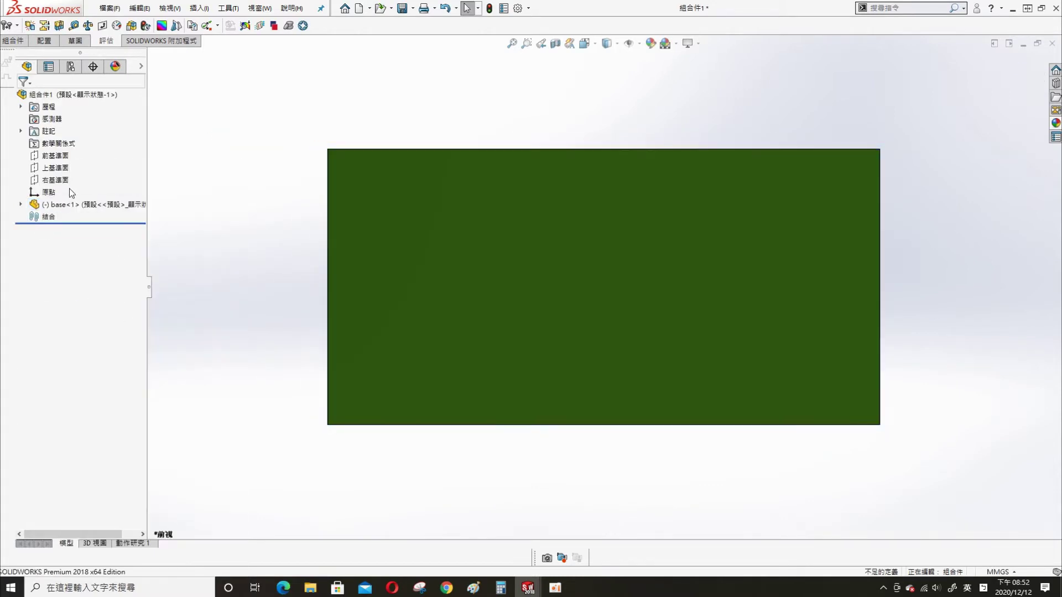
pyautogui.click(20, 204)
# Step: Mate the base's Front and Top Planes coincident with the assembly's Front and Top Planes
pyautogui.click(60, 277)
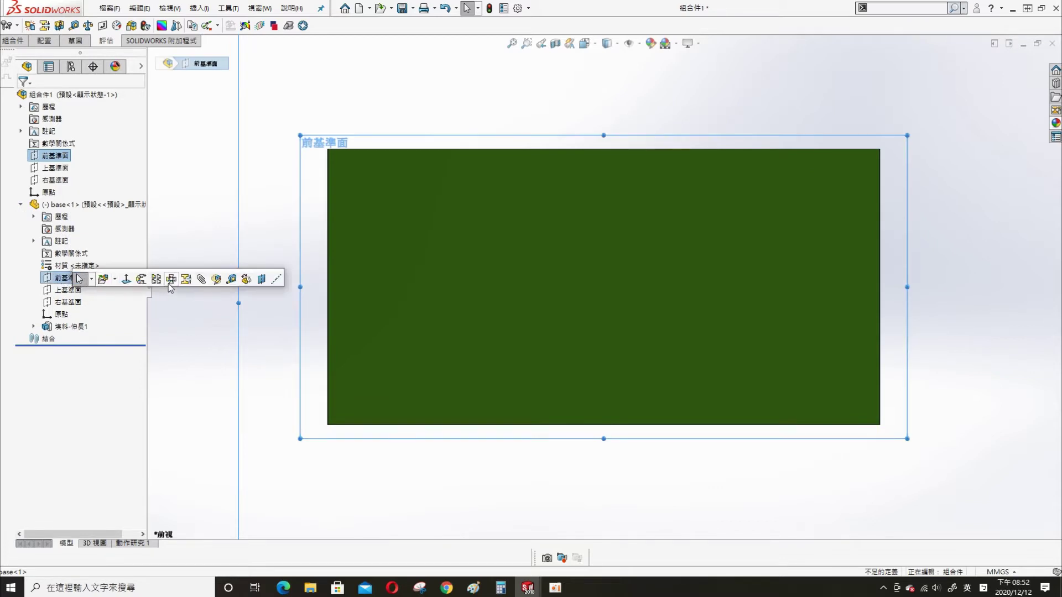
pyautogui.click(343, 217)
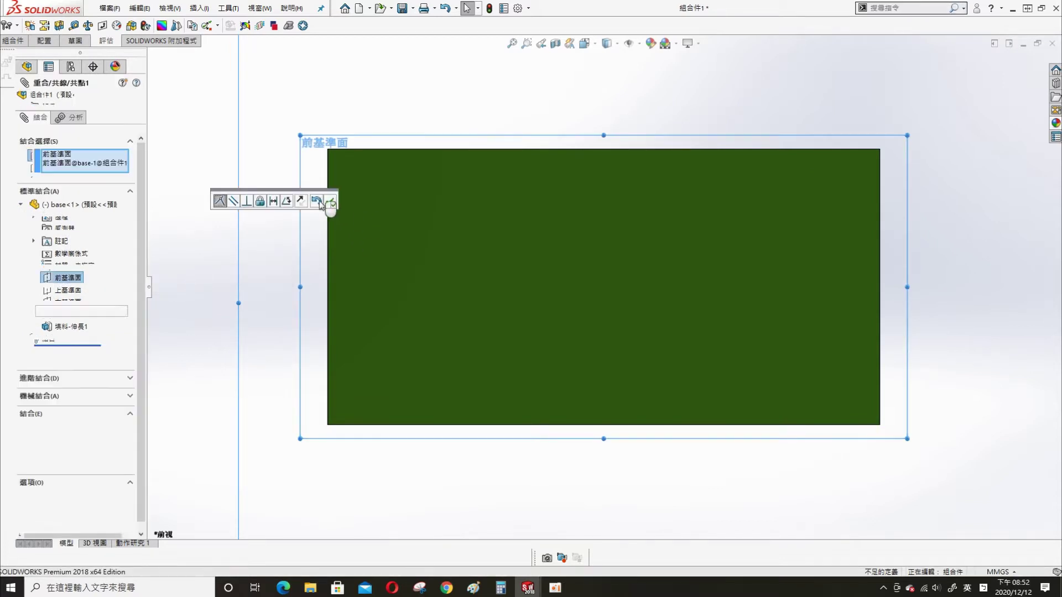
pyautogui.click(331, 202)
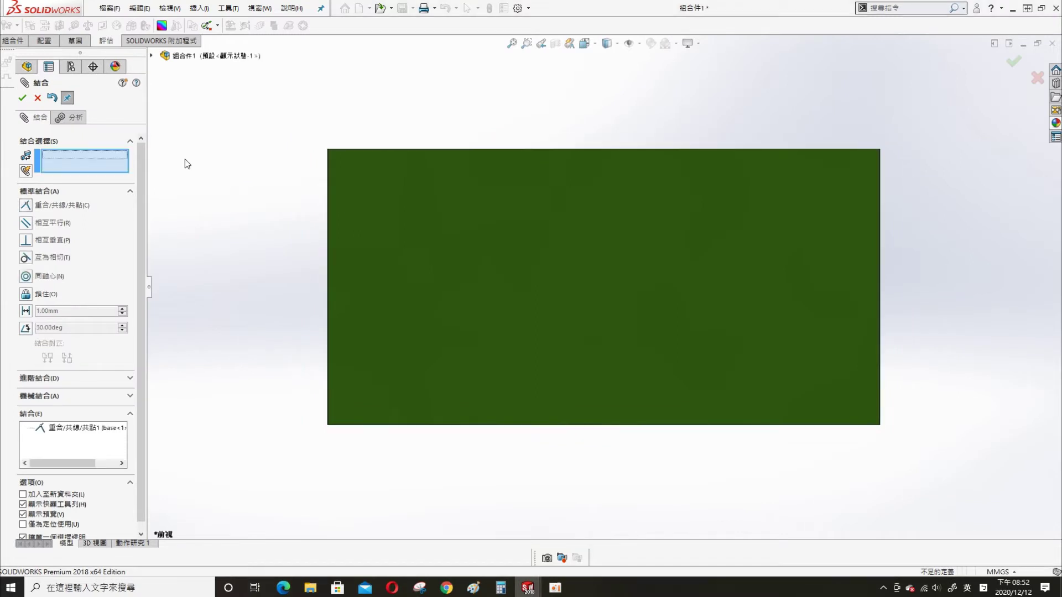
pyautogui.click(152, 56)
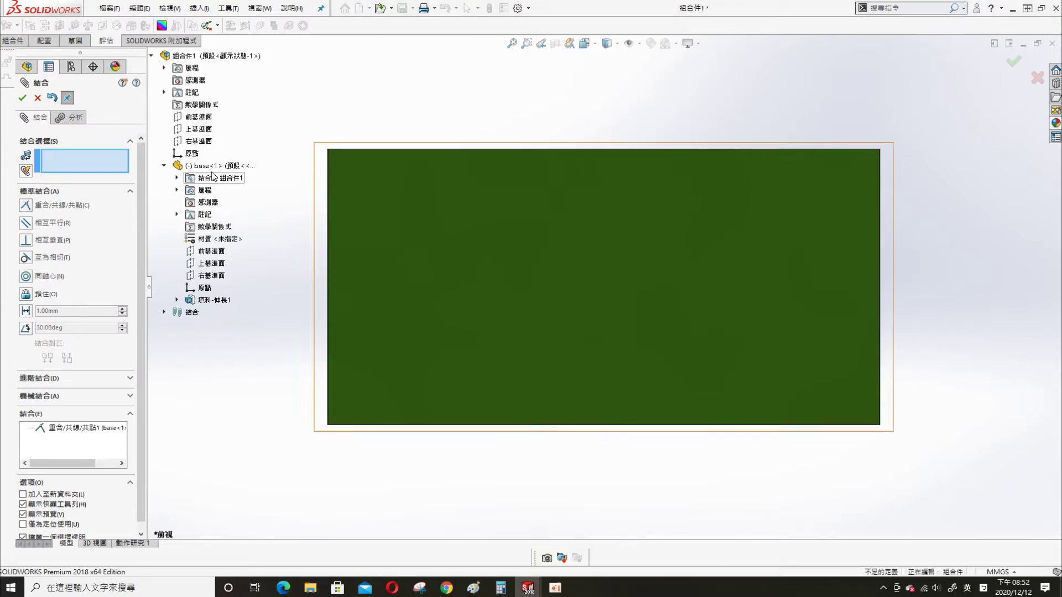
pyautogui.click(205, 131)
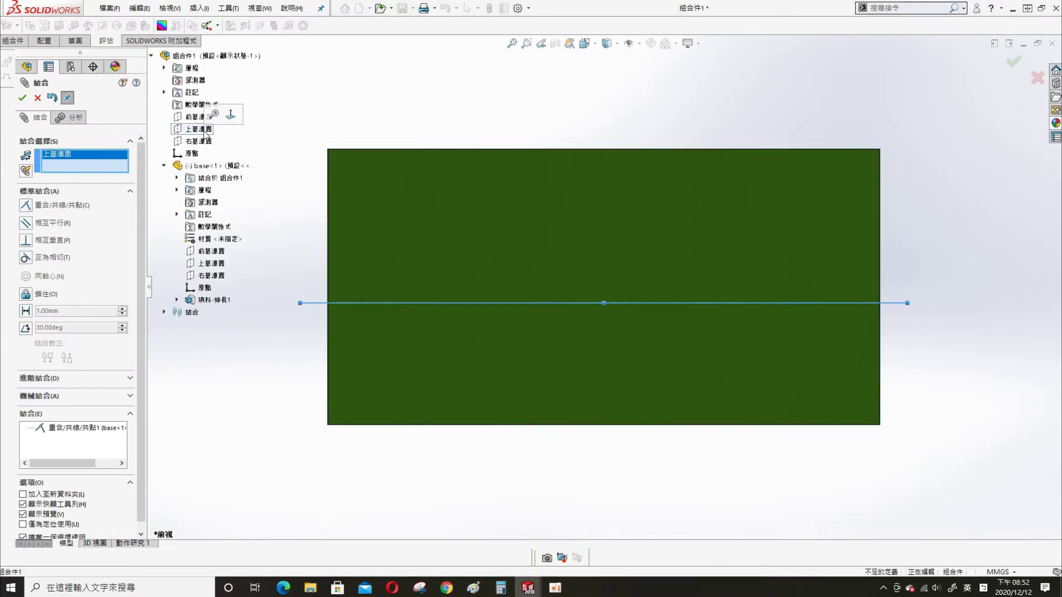
pyautogui.click(200, 267)
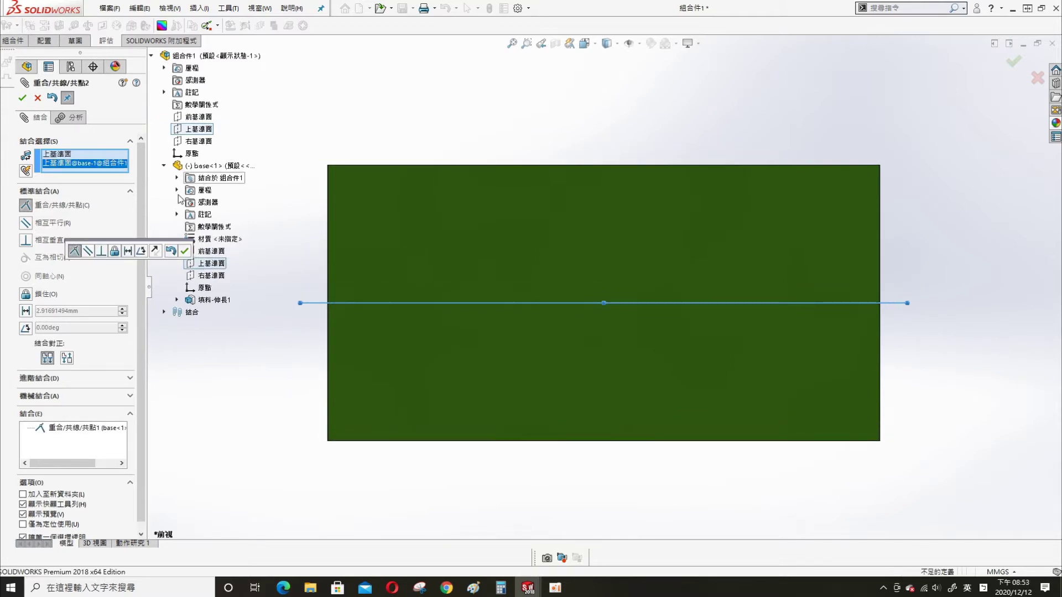
pyautogui.click(184, 252)
# Step: Mate the base's Right Plane coincident with the assembly's Right Plane and close Mate
pyautogui.click(198, 141)
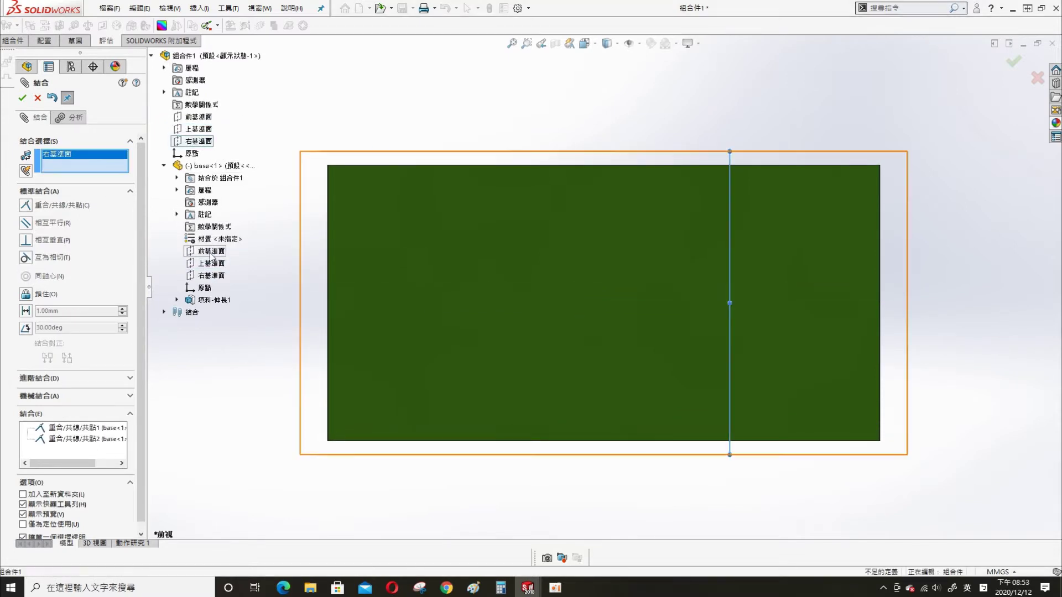
pyautogui.click(213, 275)
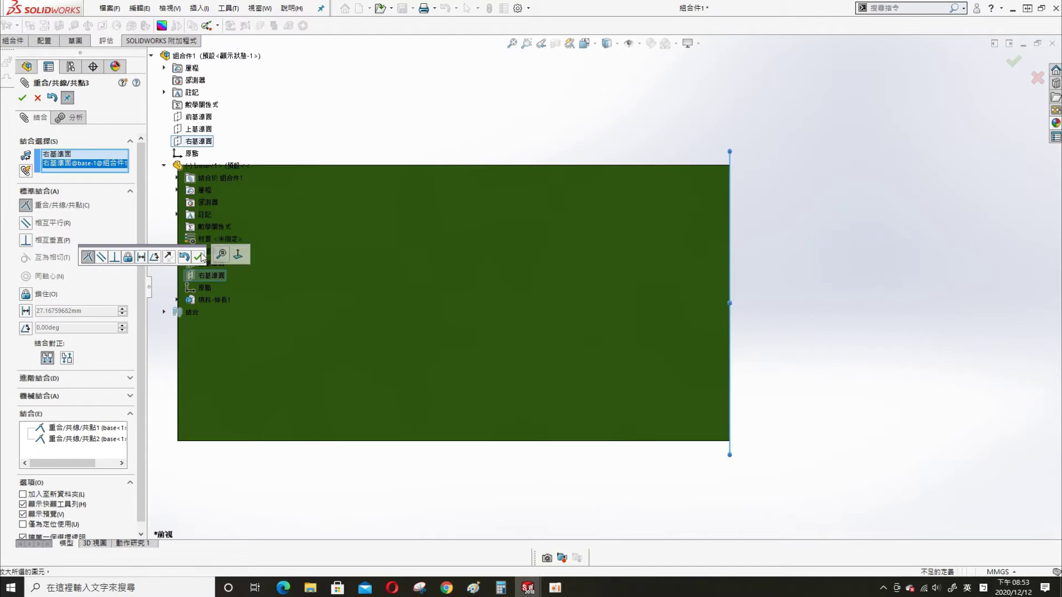
pyautogui.click(198, 257)
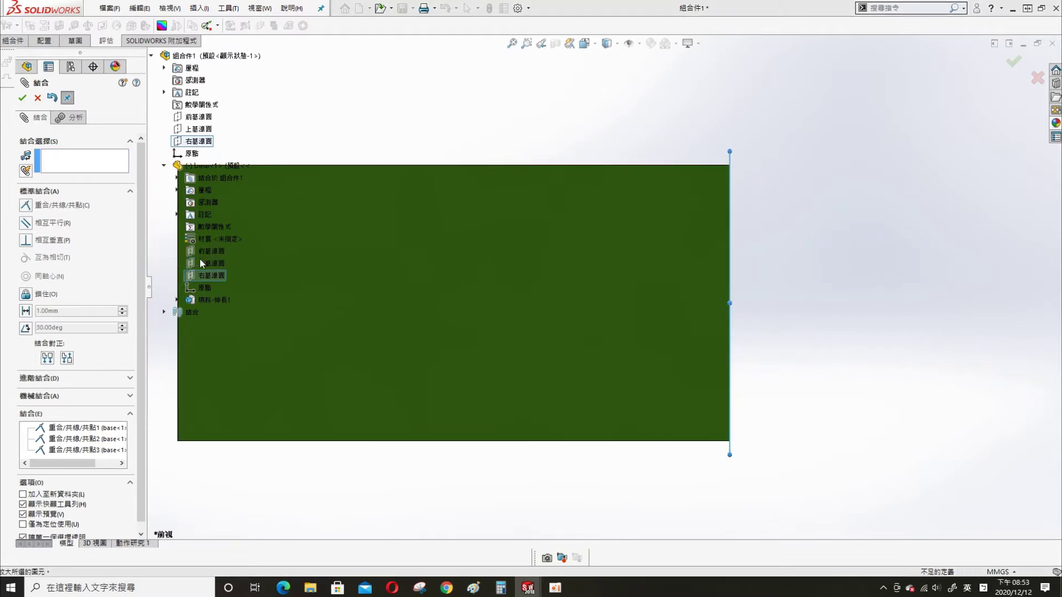
pyautogui.scroll(3, 596, 196)
pyautogui.click(22, 98)
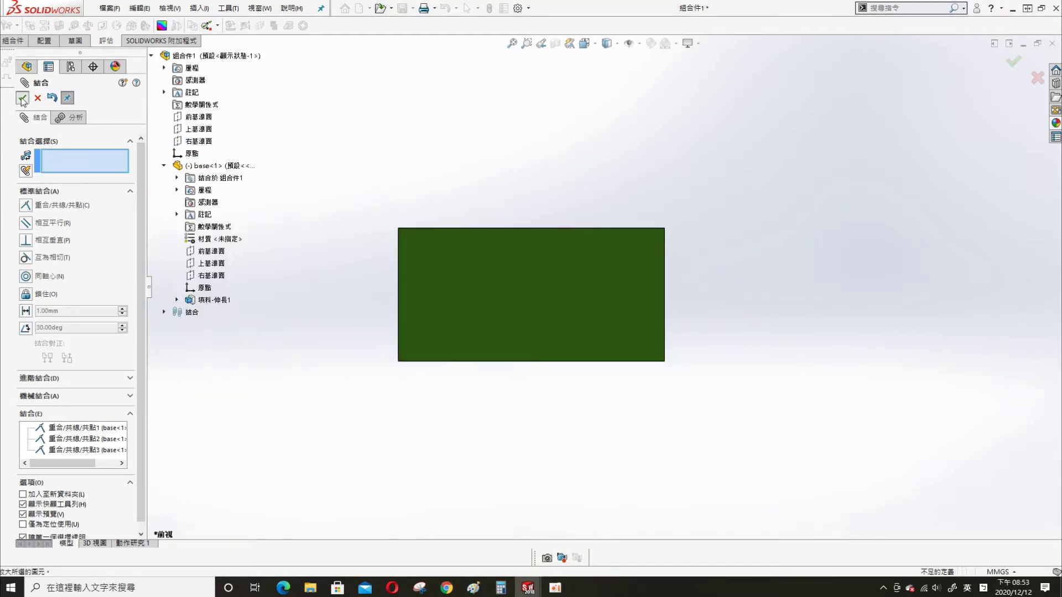
pyautogui.press('s')
pyautogui.click(171, 206)
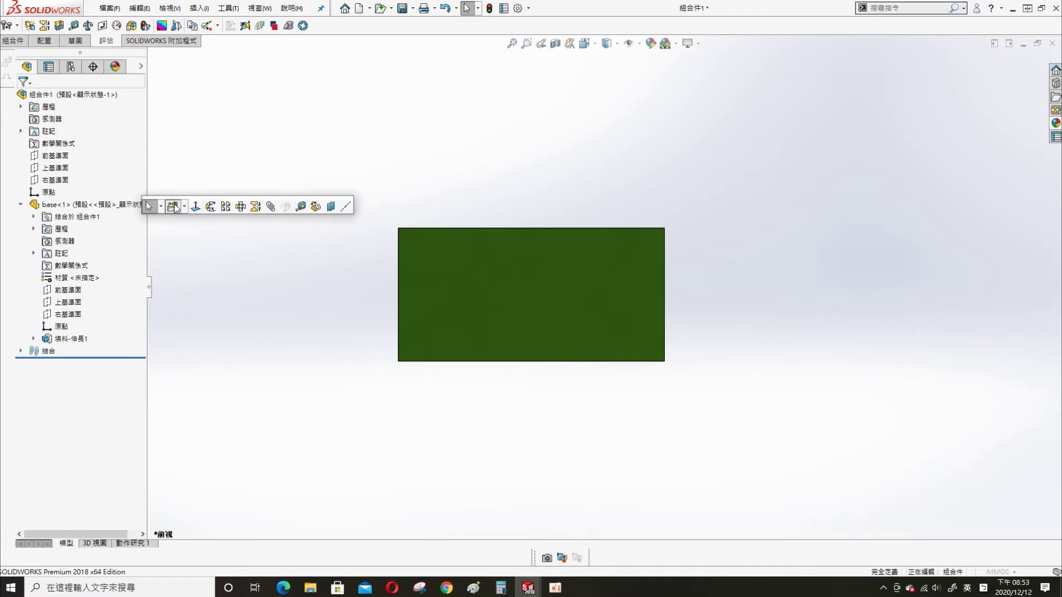
# Step: Insert the cutter part and make its Front Plane coincident with the assembly Front Plane
pyautogui.click(50, 210)
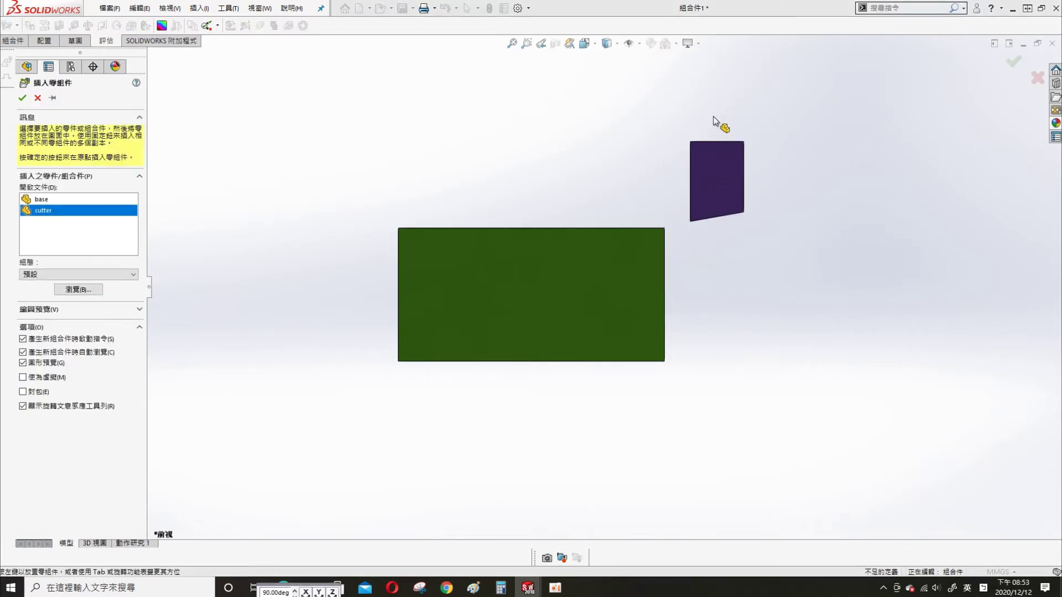
pyautogui.click(715, 124)
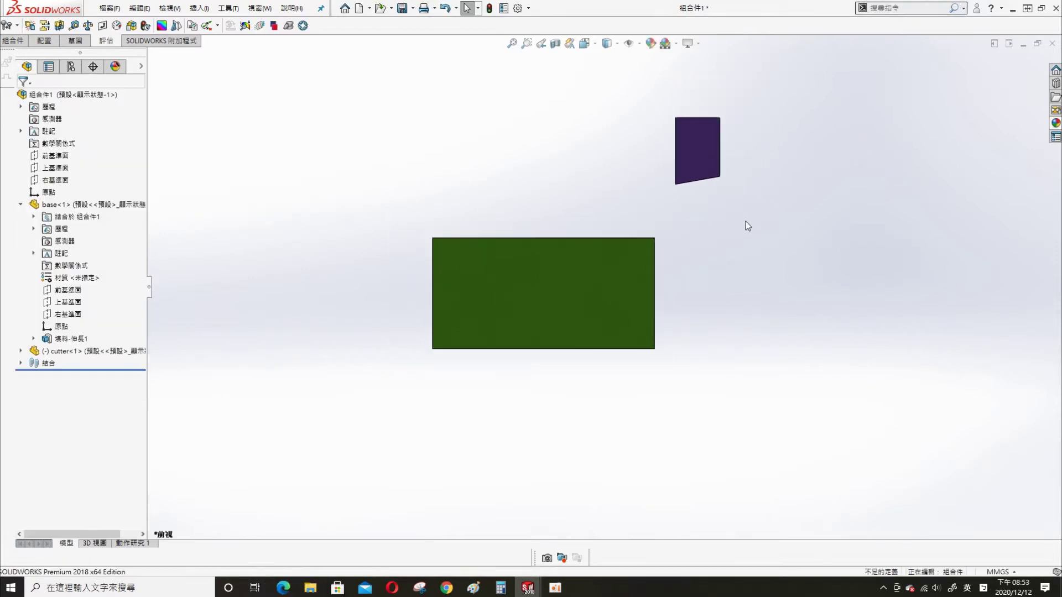
pyautogui.click(20, 351)
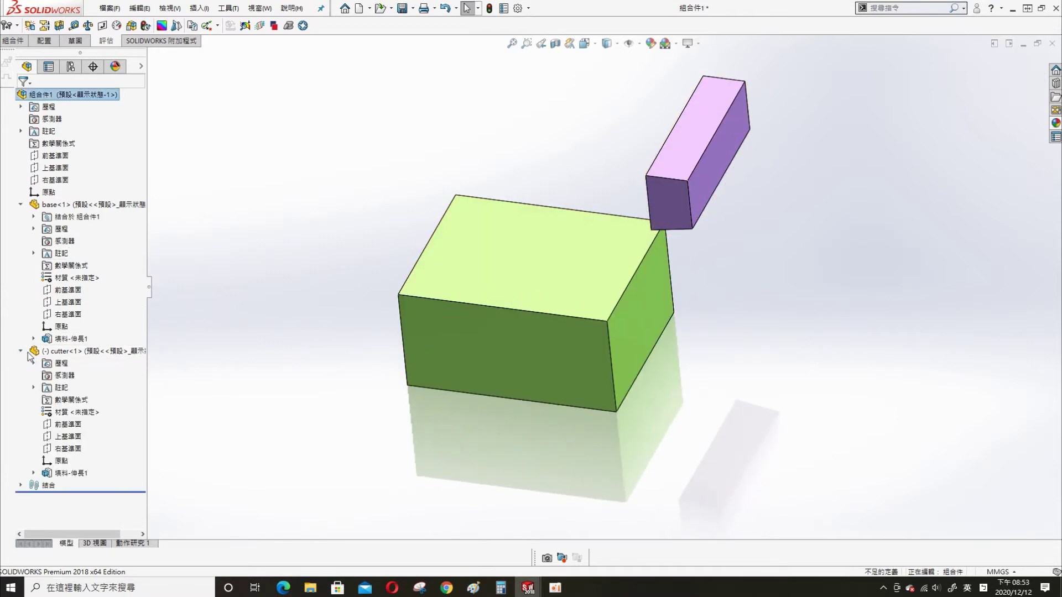
pyautogui.click(68, 424)
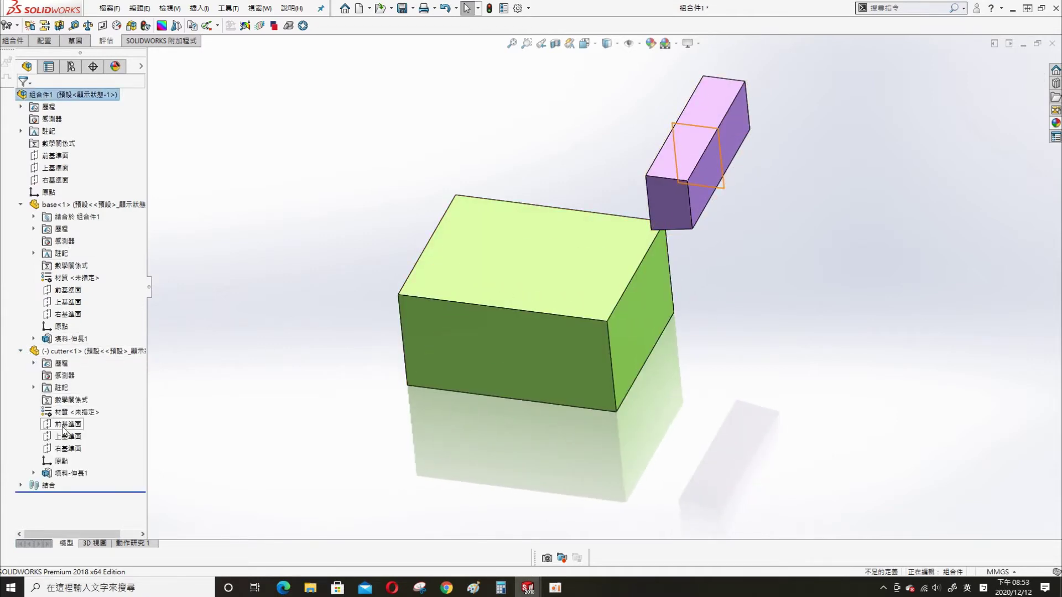
pyautogui.keyDown('ctrl'); pyautogui.click(77, 157); pyautogui.keyUp('ctrl')
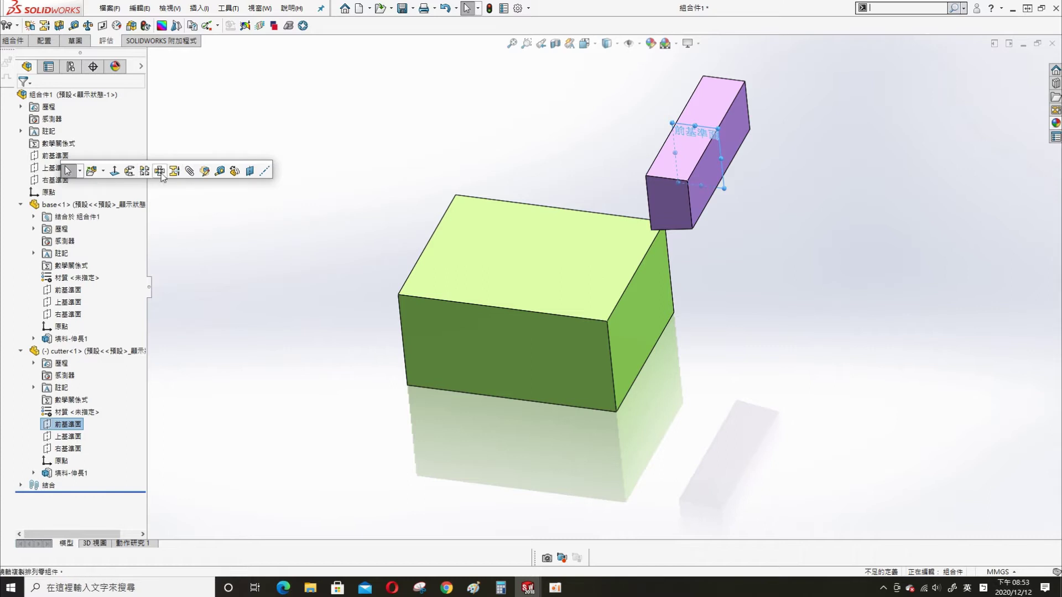
pyautogui.click(189, 171)
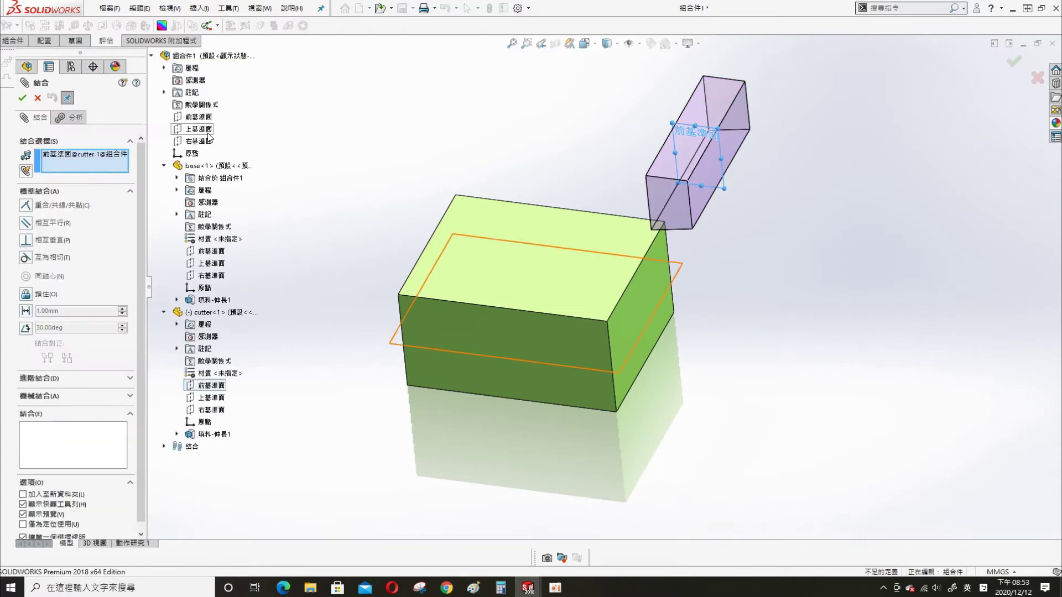
pyautogui.click(191, 117)
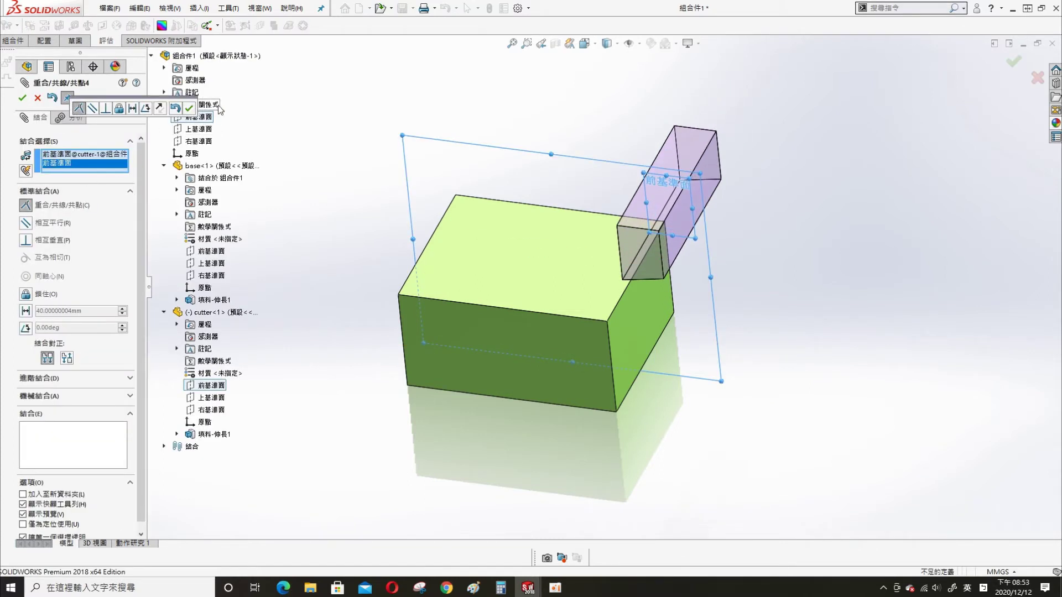
pyautogui.click(189, 108)
# Step: Add a 0.50 mm distance mate between the cutter's end face and the base's end face
pyautogui.moveTo(515, 240); pyautogui.dragTo(555, 226, button='middle')
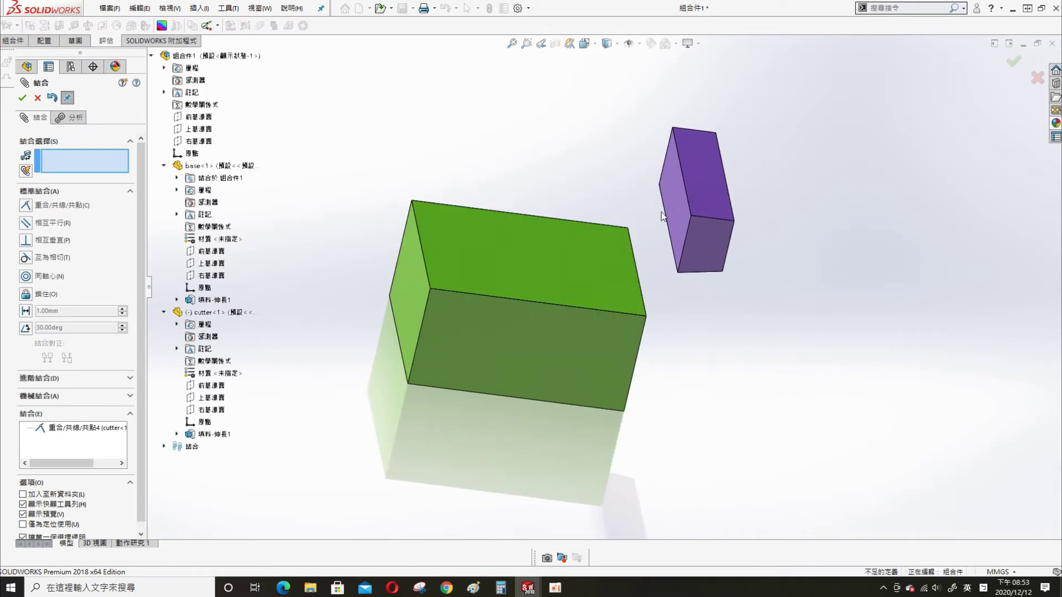
pyautogui.click(676, 214)
pyautogui.moveTo(675, 215)
pyautogui.mouseDown(button='middle')
pyautogui.moveTo(622, 234)
pyautogui.moveTo(630, 302)
pyautogui.mouseUp(button='middle')
pyautogui.click(631, 303)
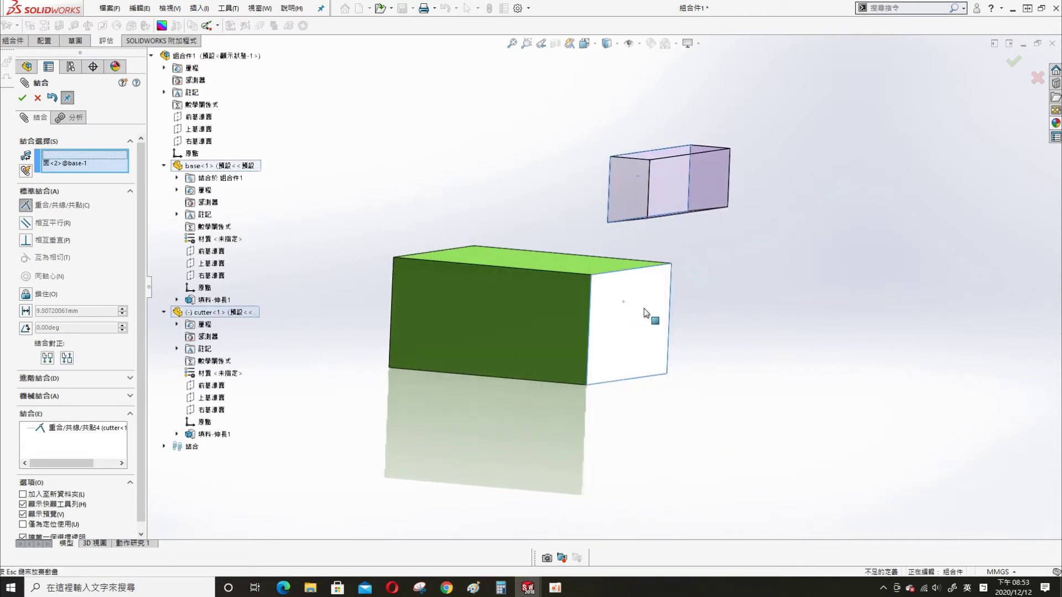
pyautogui.click(752, 334)
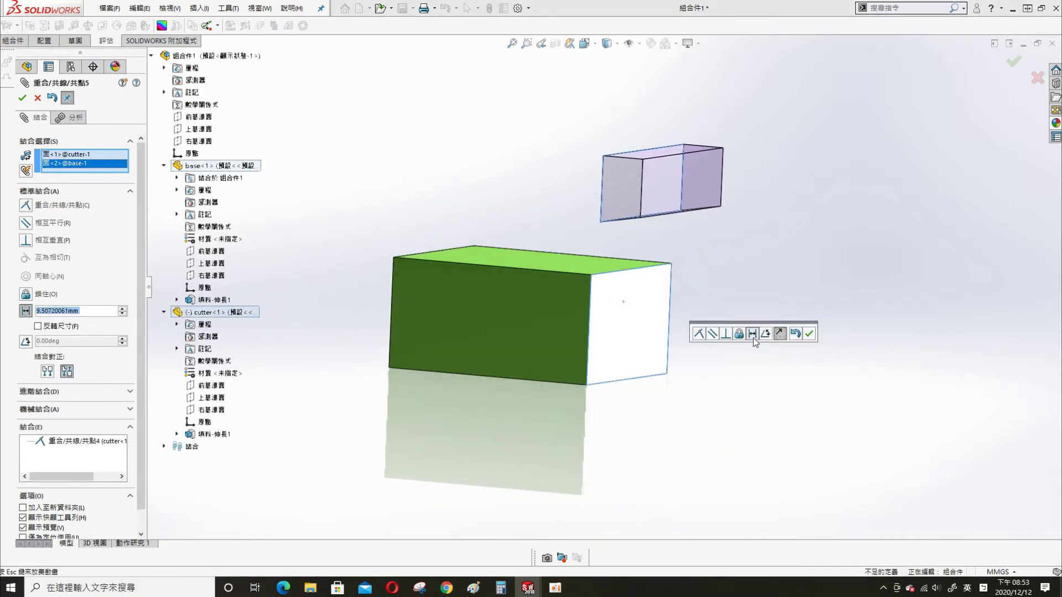
pyautogui.press('BackSpace')
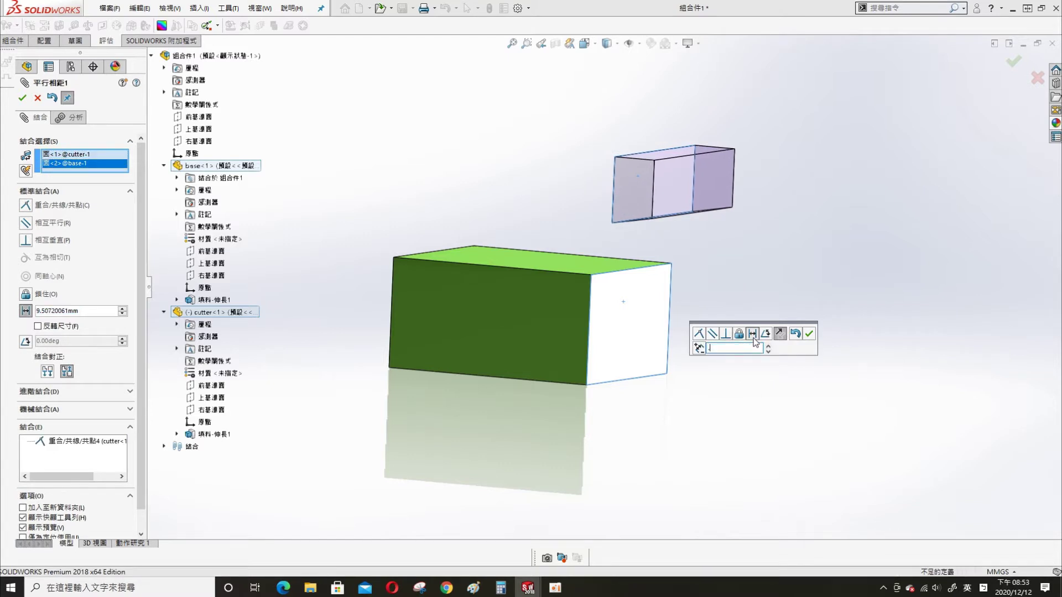
pyautogui.write('5')
pyautogui.press('Return')
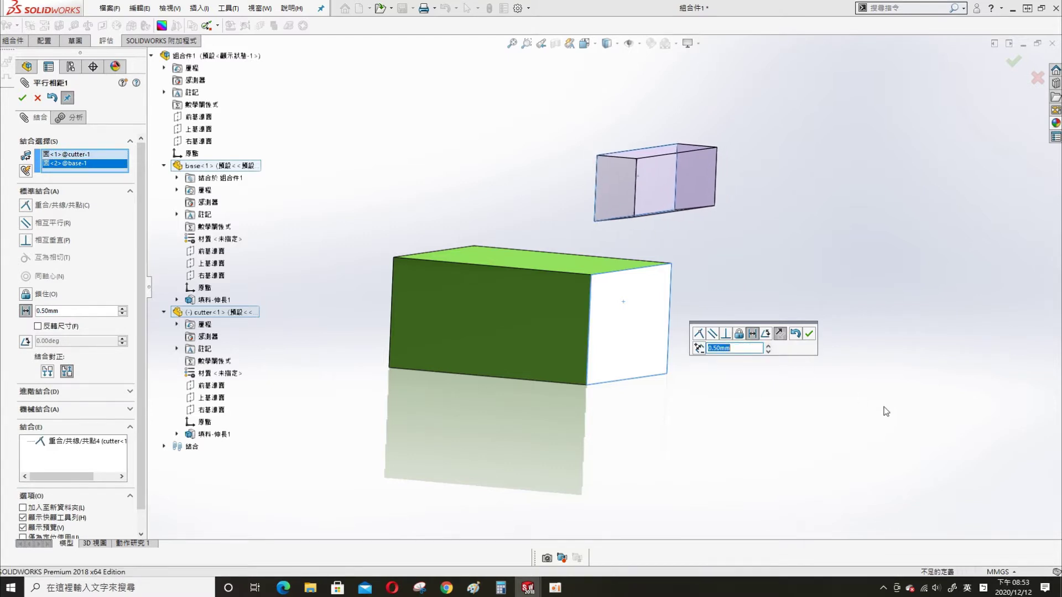
pyautogui.click(807, 333)
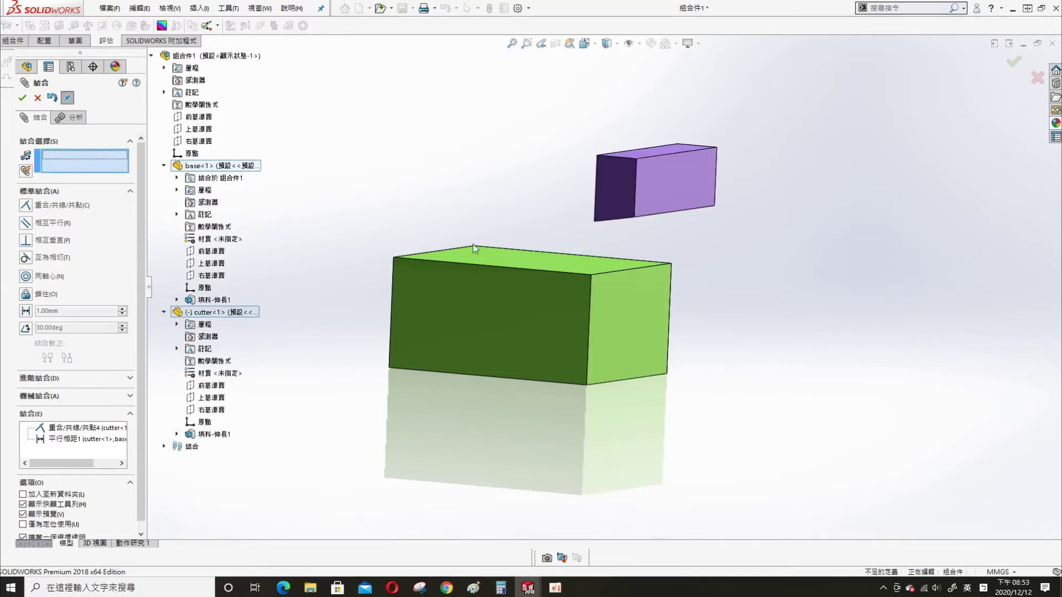
# Step: Select a cutter edge and the base's bottom face, and choose a Limit Distance mate
pyautogui.moveTo(741, 269)
pyautogui.mouseDown(button='middle')
pyautogui.moveTo(720, 231)
pyautogui.moveTo(664, 233)
pyautogui.mouseUp(button='middle')
pyautogui.click(649, 217)
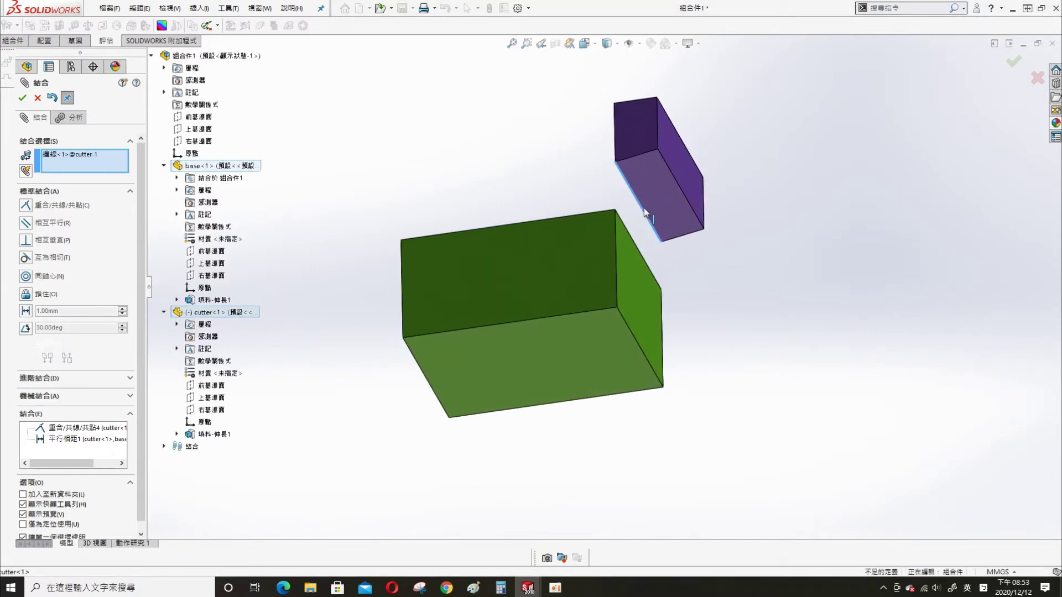
pyautogui.click(641, 349)
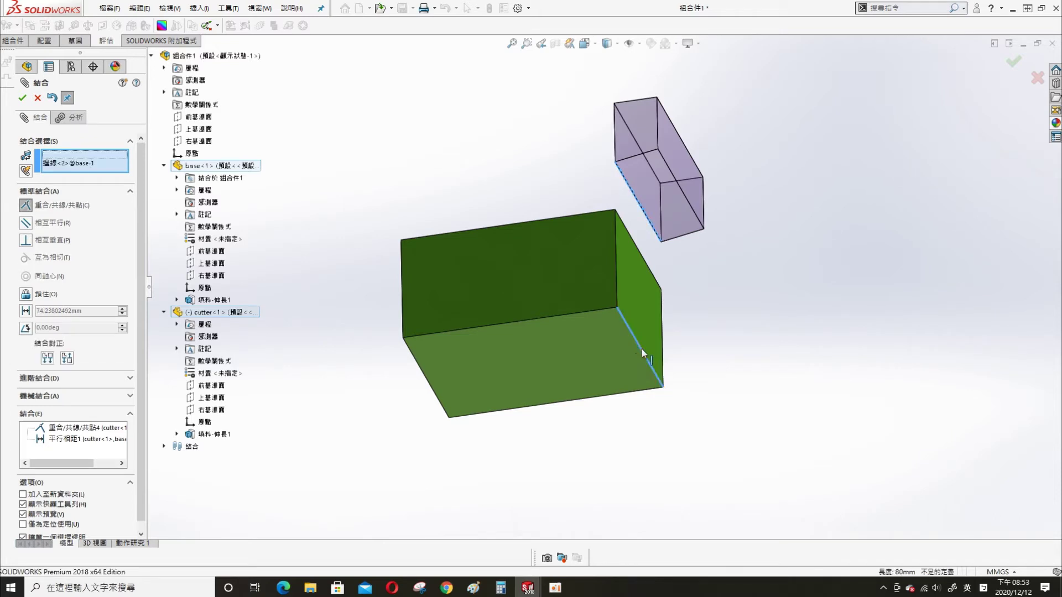
pyautogui.click(604, 363)
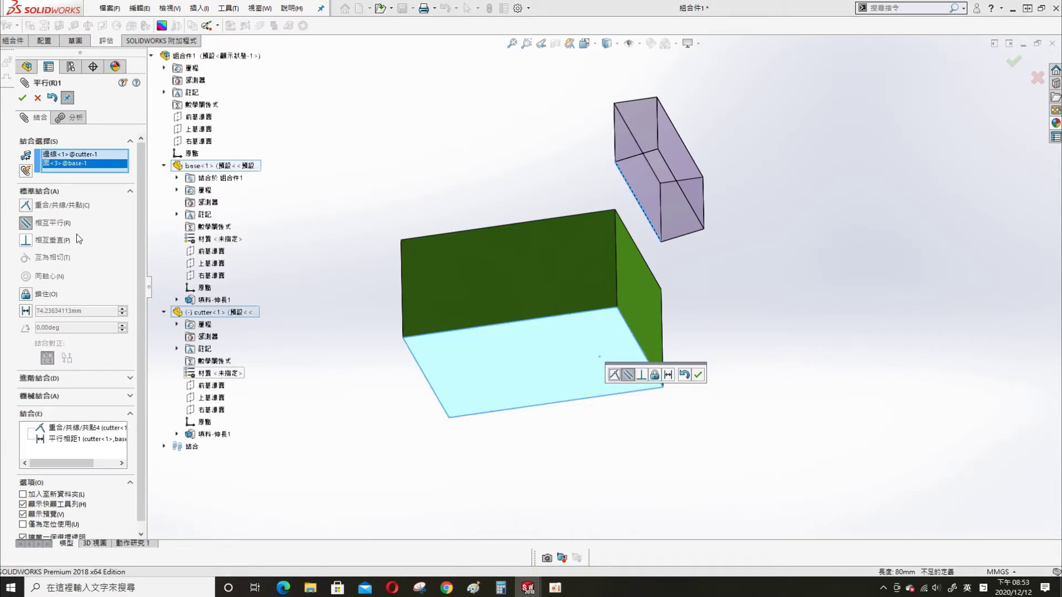
pyautogui.click(41, 381)
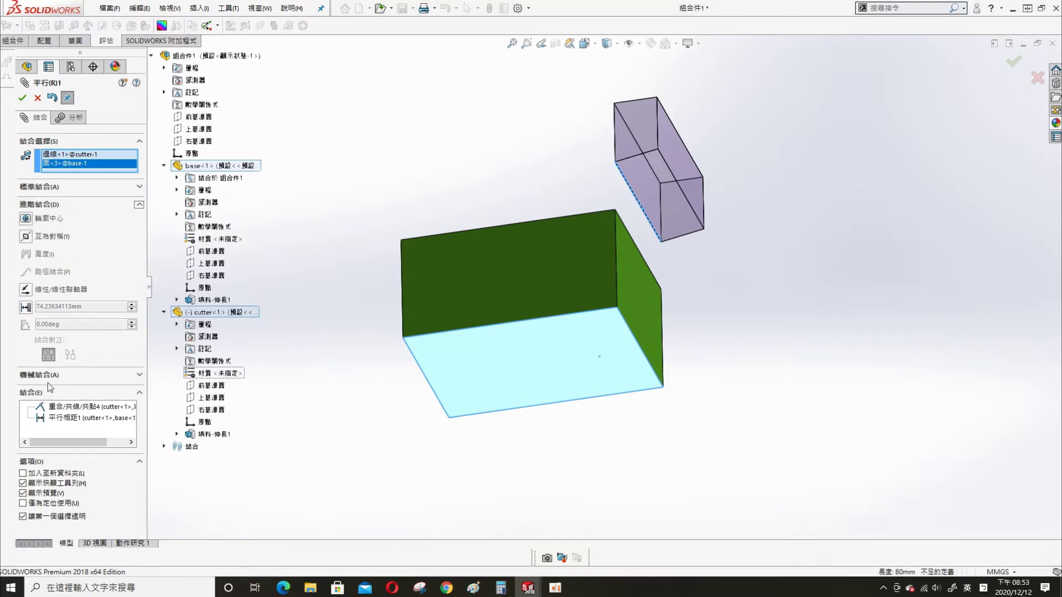
pyautogui.click(27, 309)
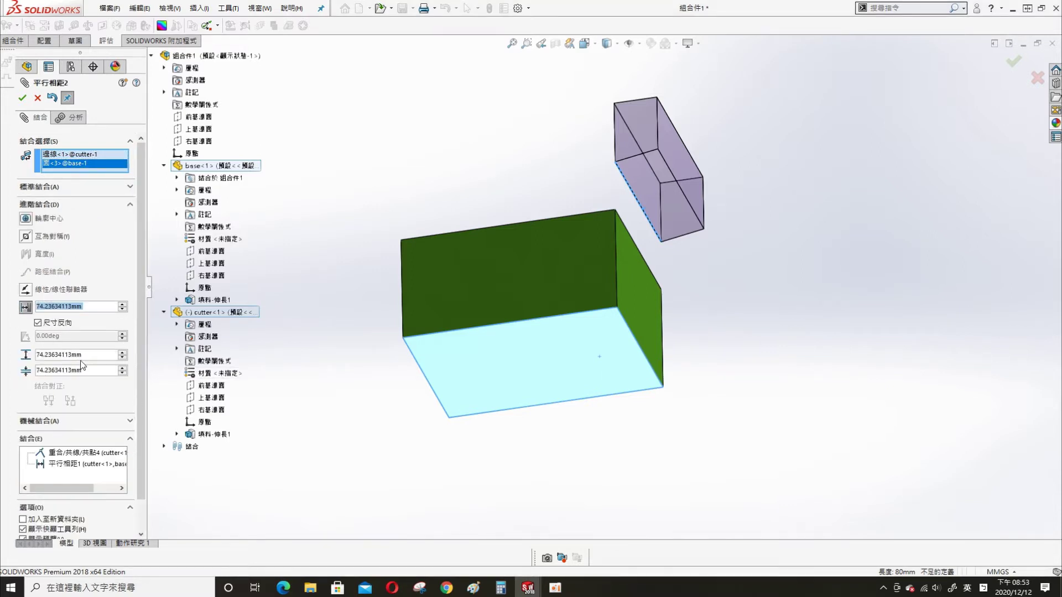
# Step: Set the limit-distance maximum to 58 mm and the minimum to 28 mm, and apply it
pyautogui.click(90, 355)
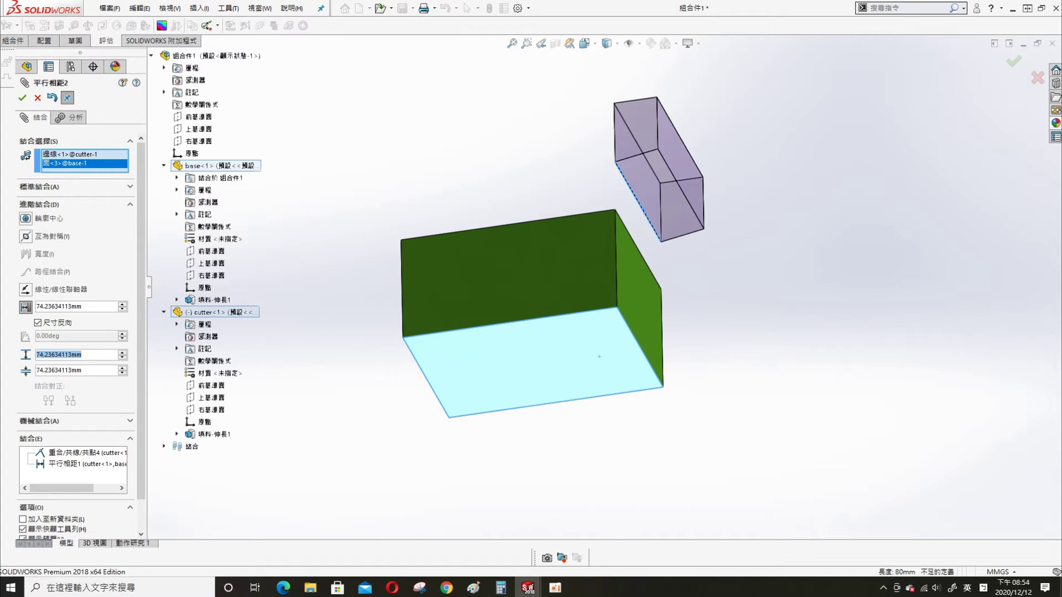
pyautogui.write('58')
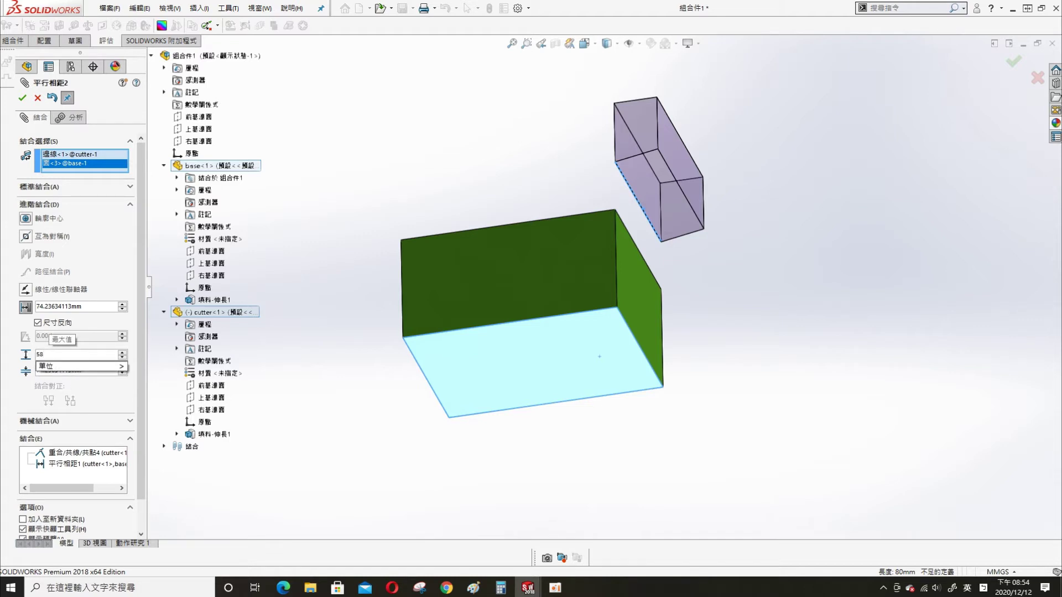
pyautogui.press('Return')
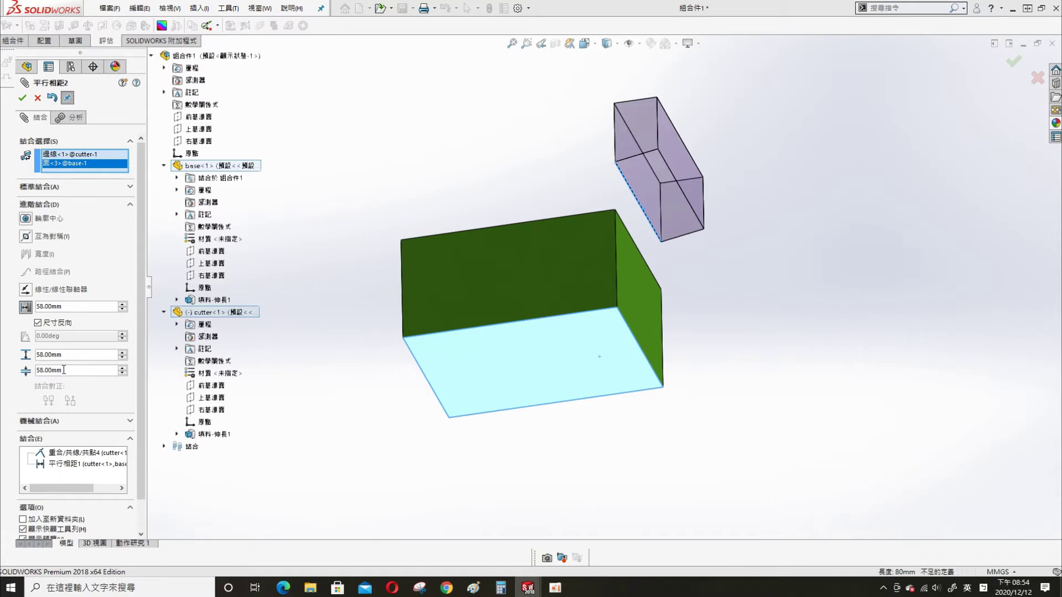
pyautogui.click(39, 369)
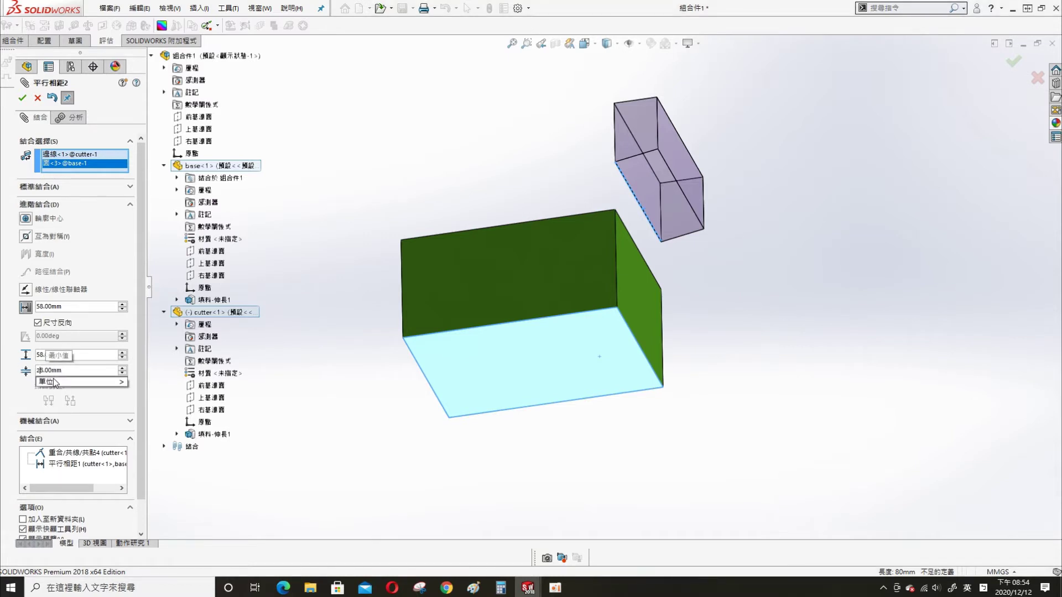
pyautogui.press('BackSpace')
pyautogui.write('2')
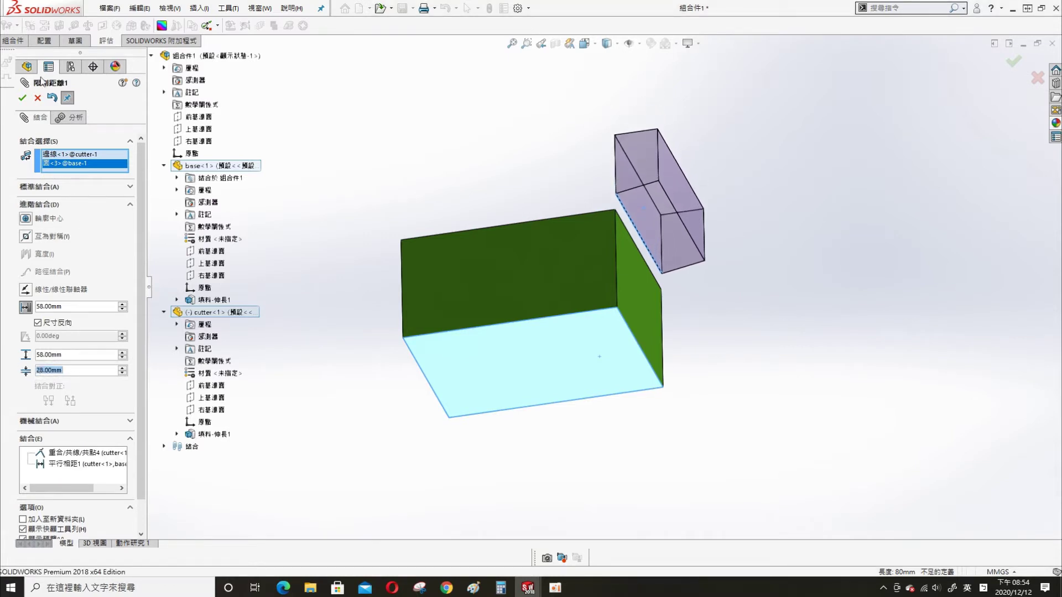
pyautogui.click(22, 98)
pyautogui.moveTo(469, 222); pyautogui.dragTo(645, 238, button='middle')
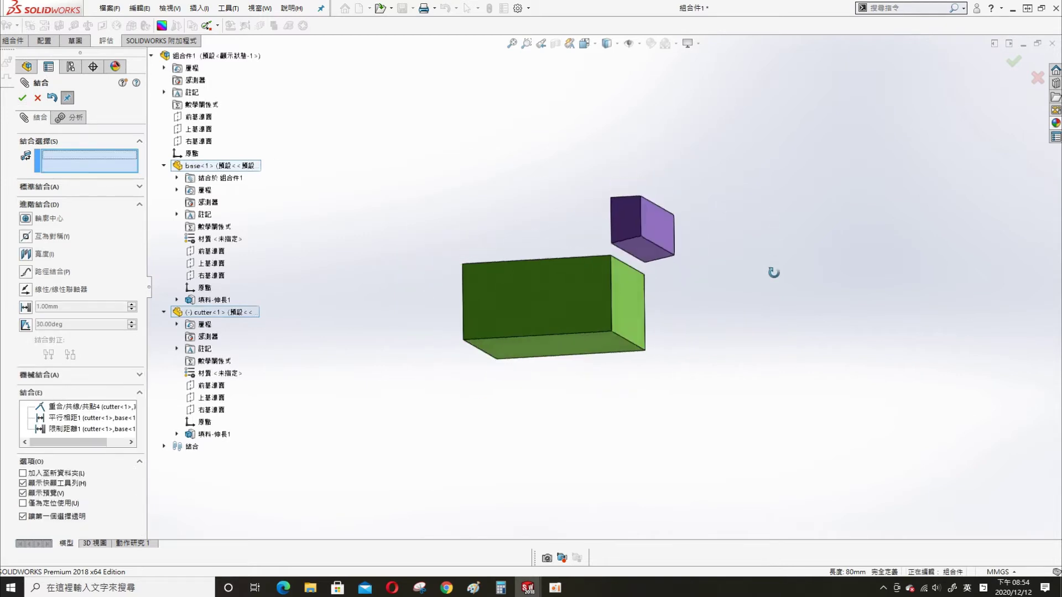
# Step: Close the Mate settings, check the cutter and base blocks, and expand the Mates folder
pyautogui.click(22, 98)
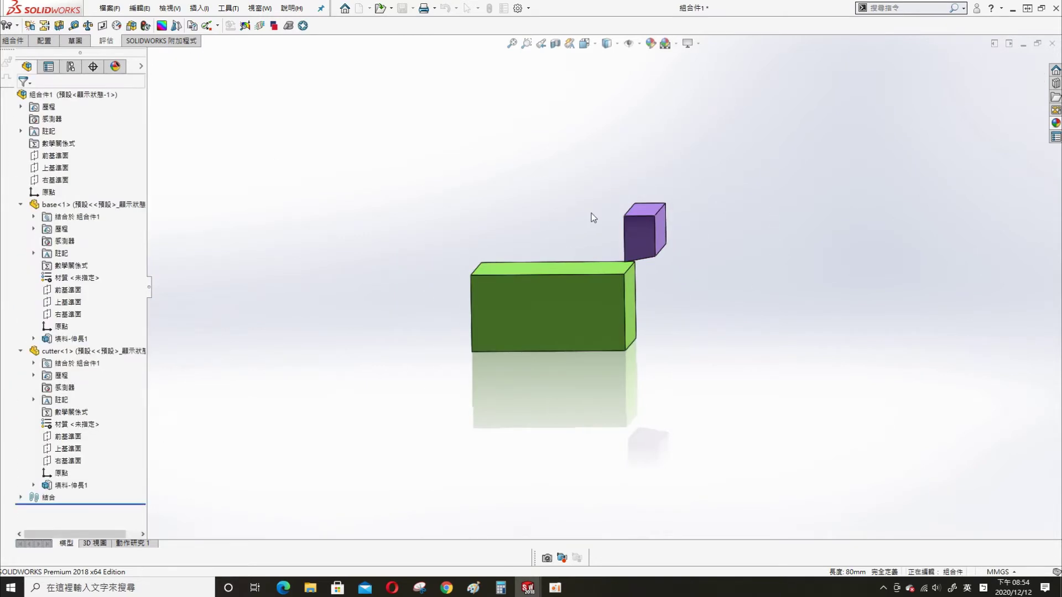
pyautogui.click(639, 237)
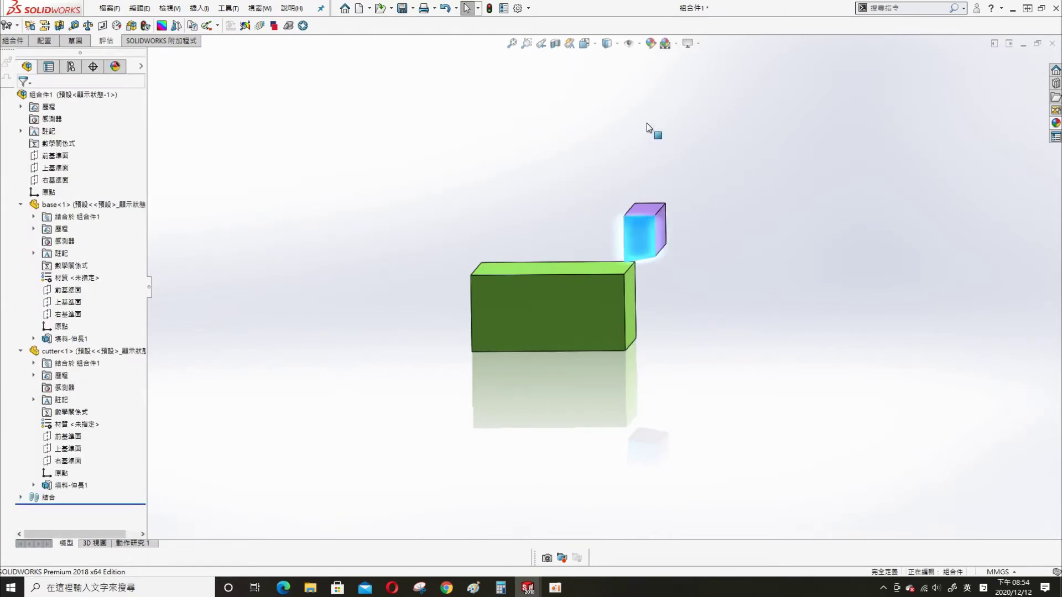
pyautogui.click(629, 325)
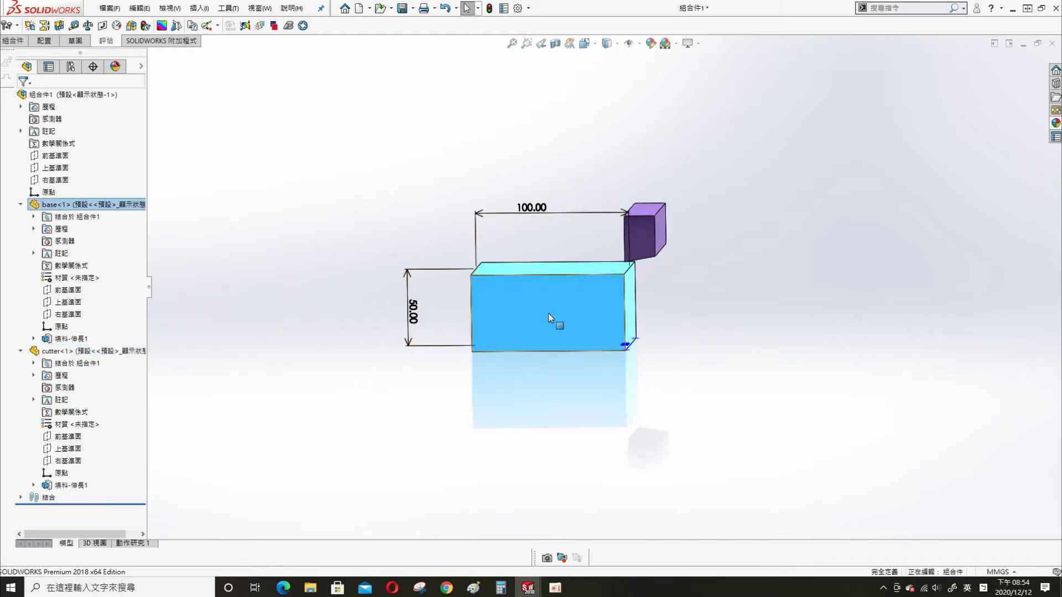
pyautogui.click(21, 498)
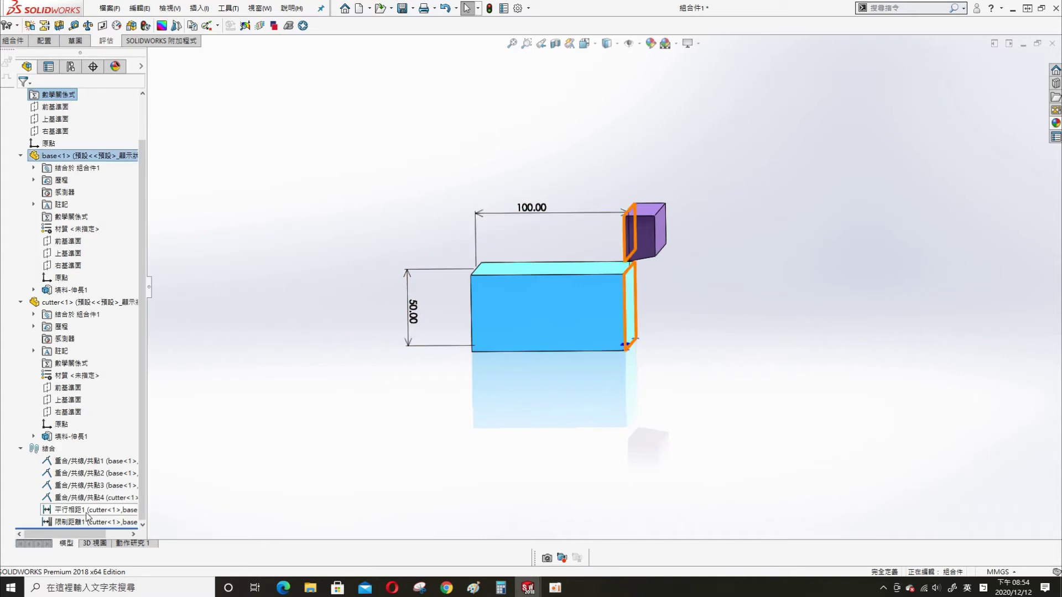
# Step: Edit mate 限制距離1 to an 88 mm maximum and a 48 mm minimum
pyautogui.rightClick(69, 522)
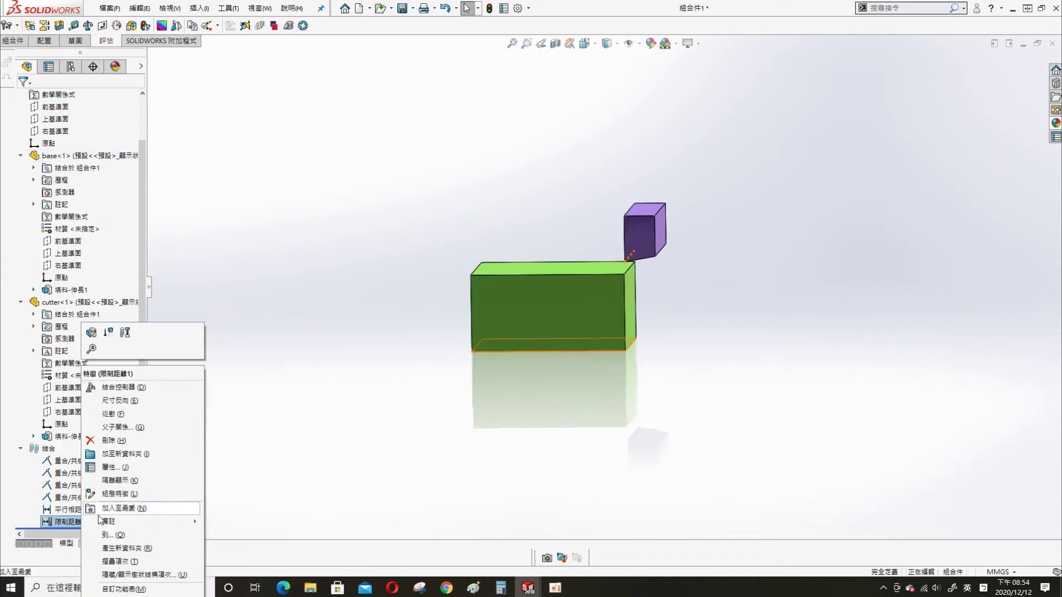
pyautogui.click(91, 332)
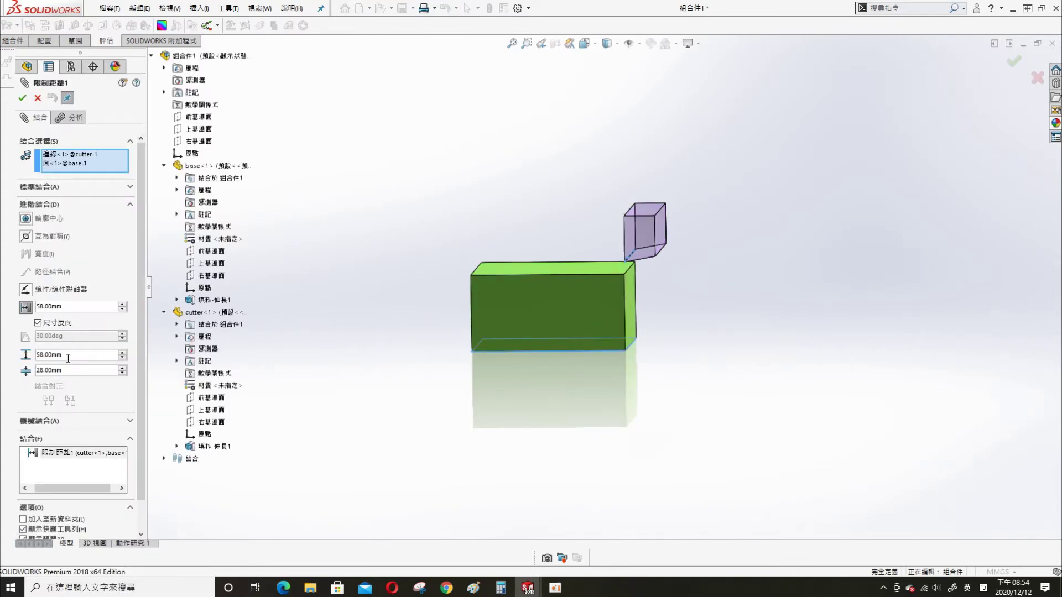
pyautogui.doubleClick(66, 355)
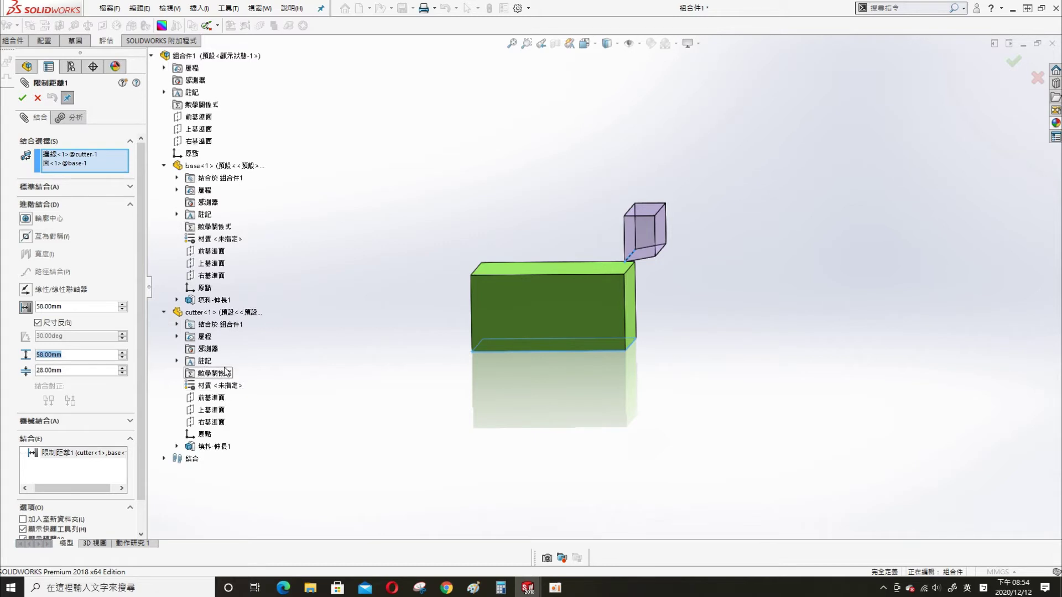
pyautogui.rightClick(40, 359)
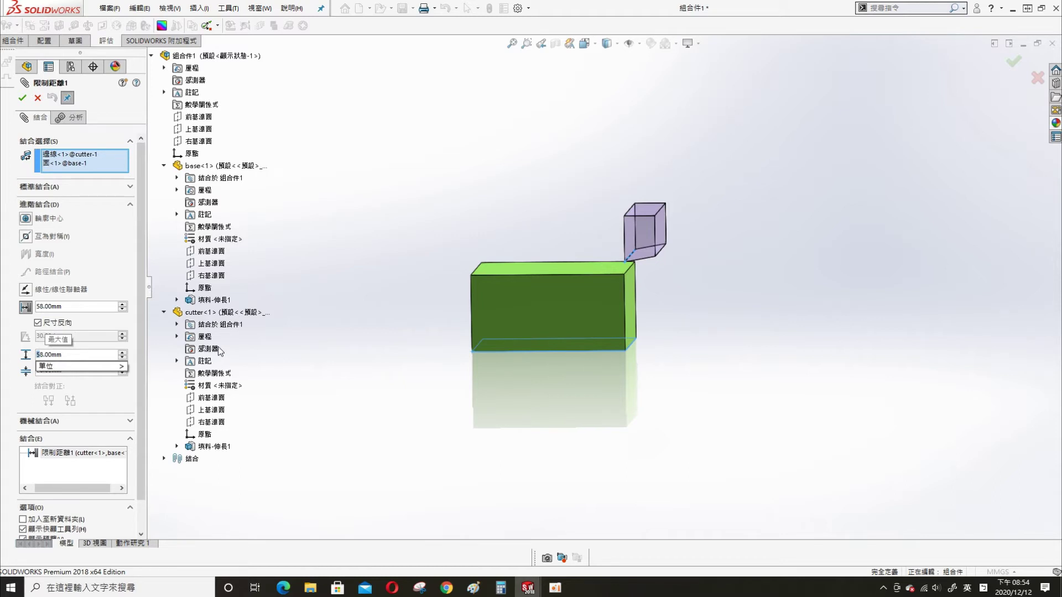
pyautogui.write('8')
pyautogui.press('Return')
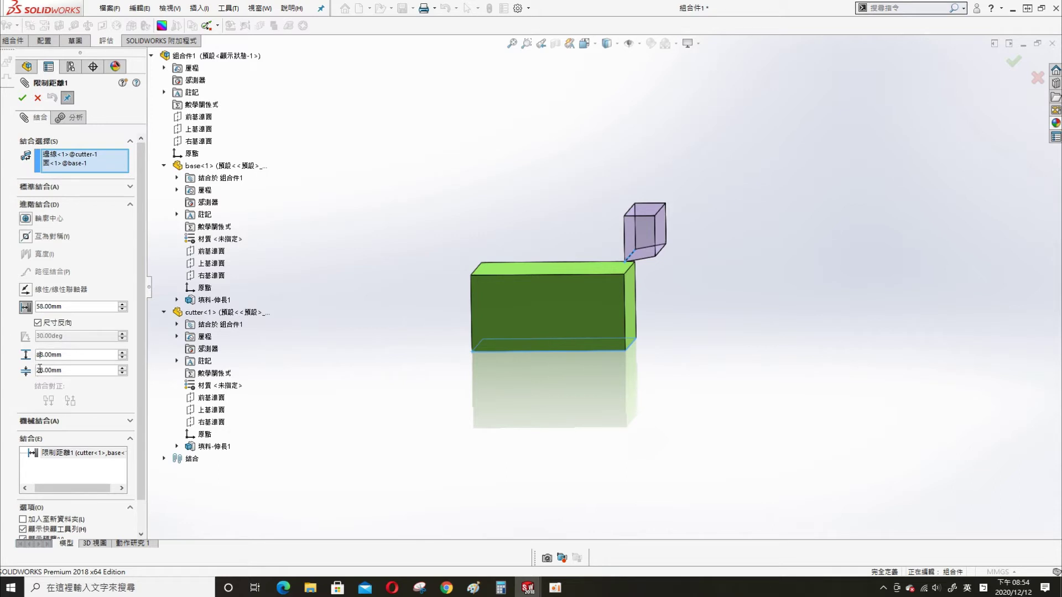
pyautogui.click(38, 370)
pyautogui.write('4')
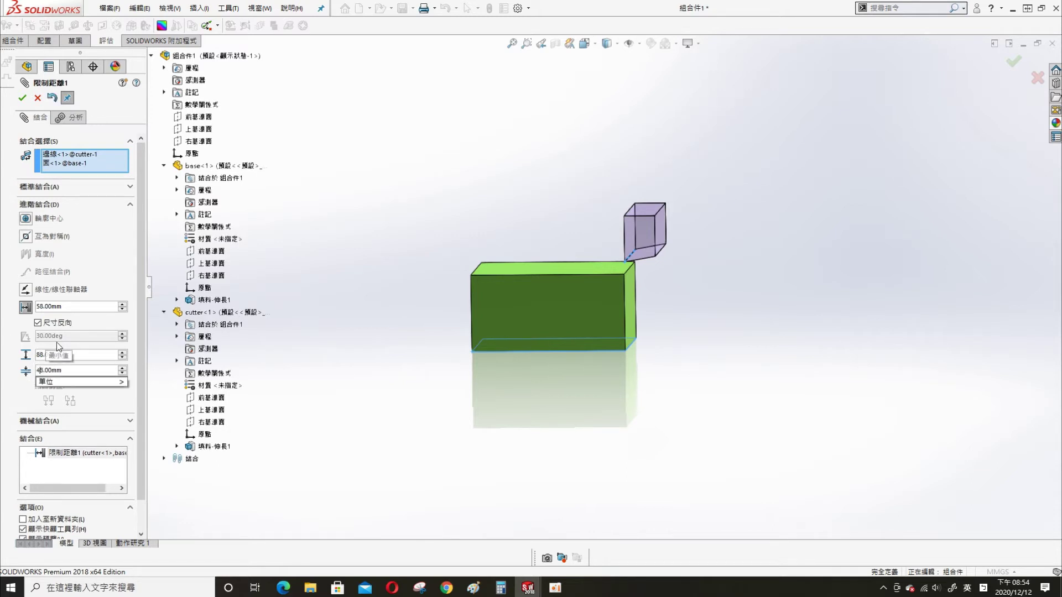
pyautogui.press('Return')
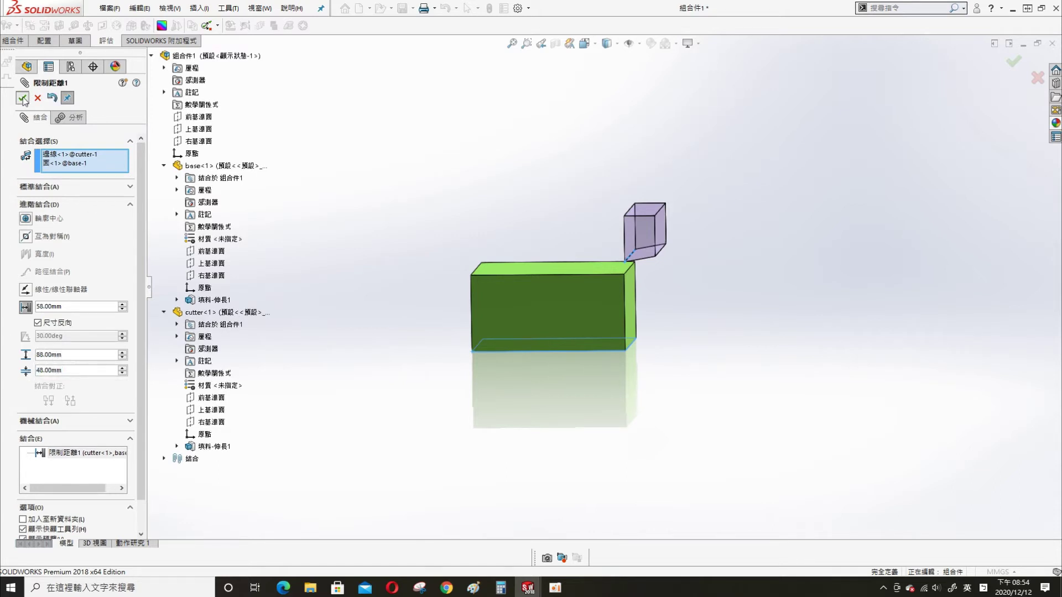
pyautogui.click(23, 98)
# Step: Drag the purple cutter up and down to test its limit-distance travel above the base
pyautogui.click(23, 98)
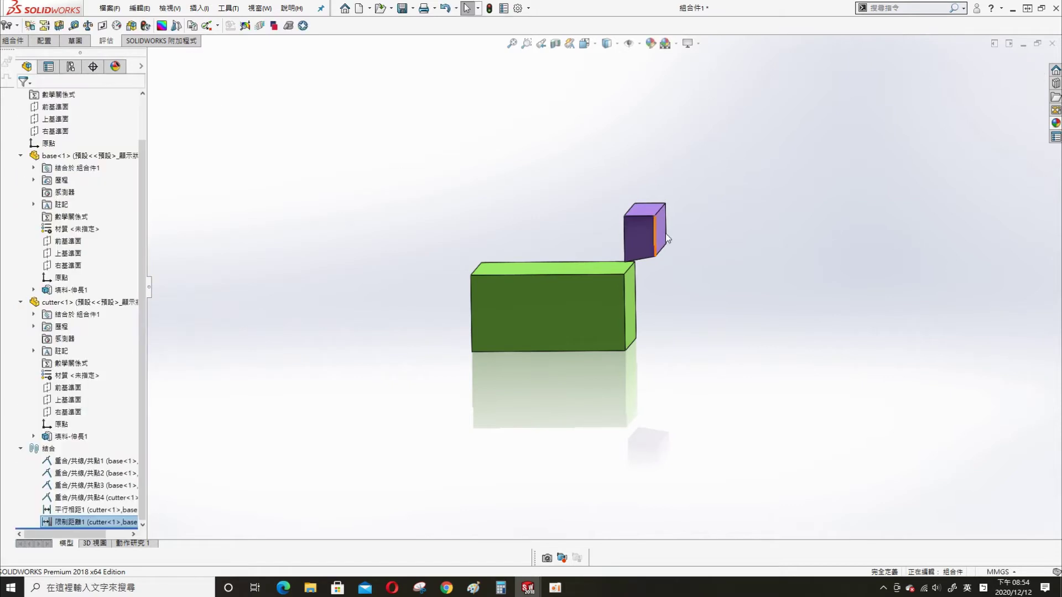
pyautogui.moveTo(666, 236)
pyautogui.mouseDown()
pyautogui.moveTo(634, 142)
pyautogui.moveTo(658, 273)
pyautogui.mouseUp()
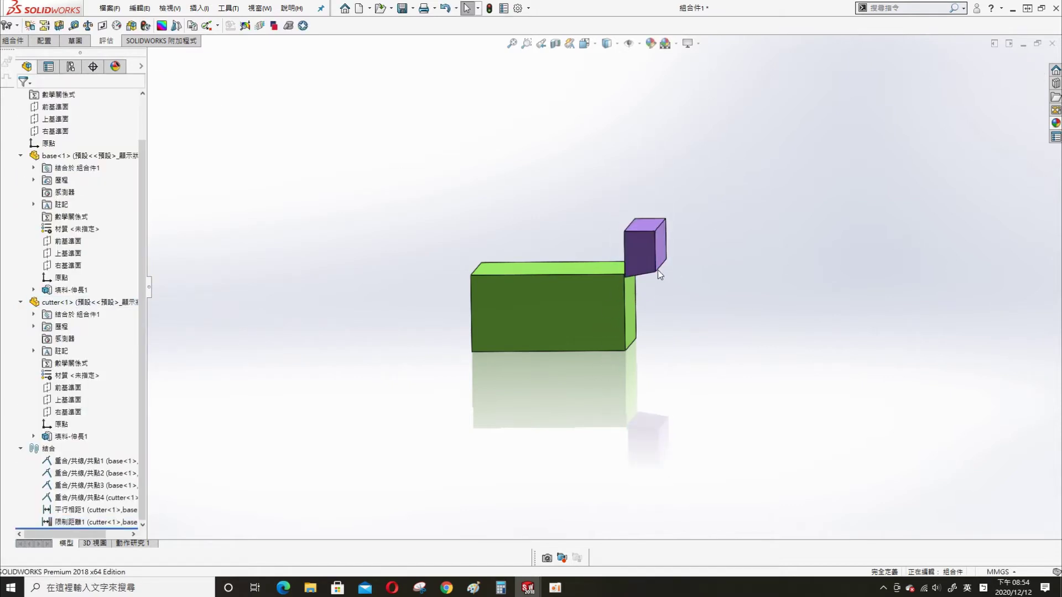
pyautogui.doubleClick(633, 256)
pyautogui.click(735, 263)
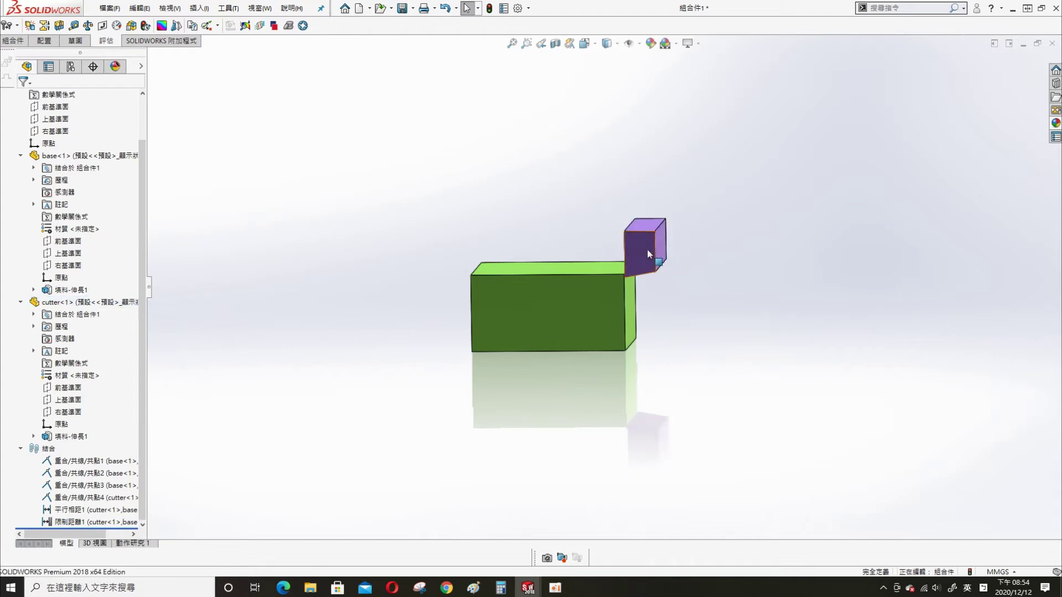
pyautogui.moveTo(648, 253); pyautogui.dragTo(654, 183)
pyautogui.click(670, 237)
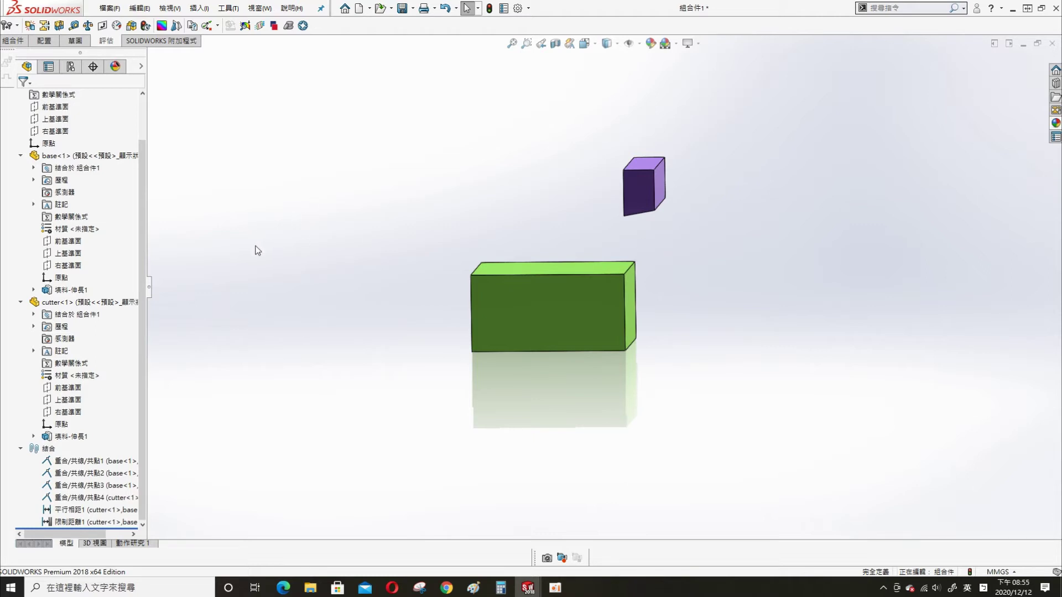
pyautogui.press('s')
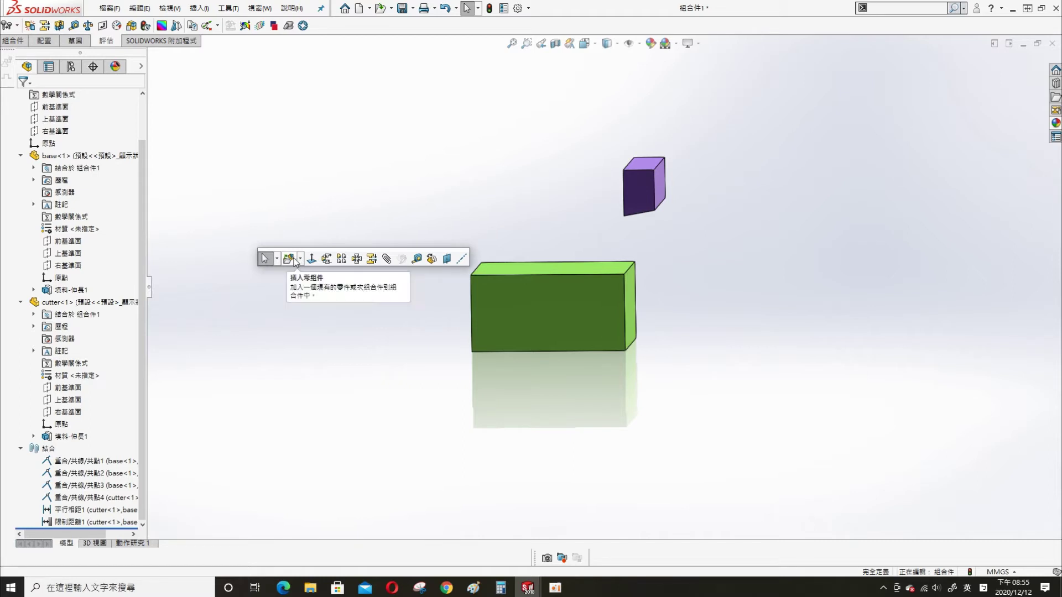
# Step: Insert a second cutter, hide the first cutter, and move the new one to the upper right
pyautogui.click(289, 258)
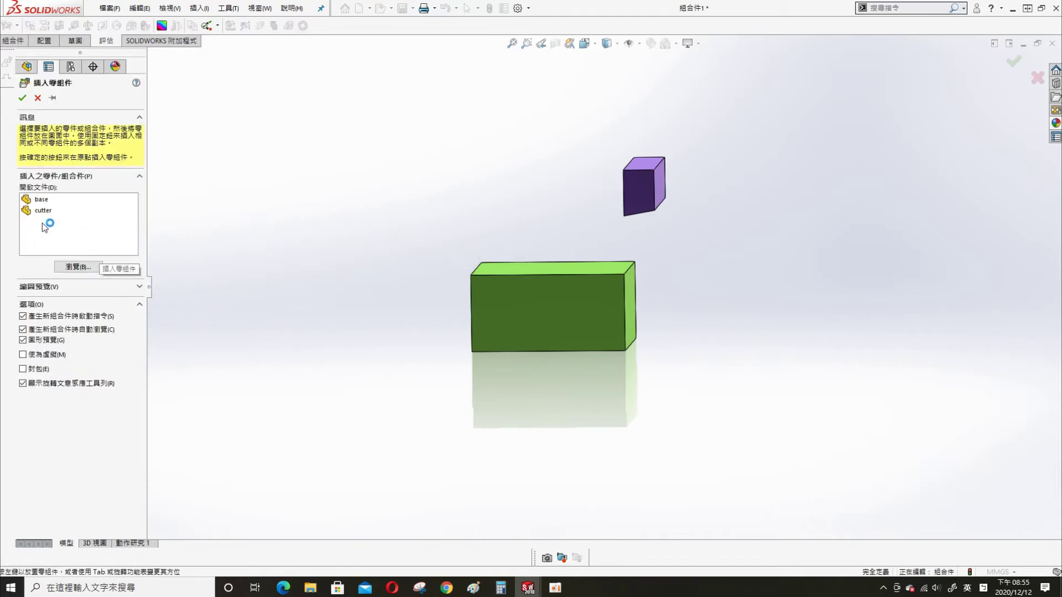
pyautogui.click(75, 213)
pyautogui.click(451, 217)
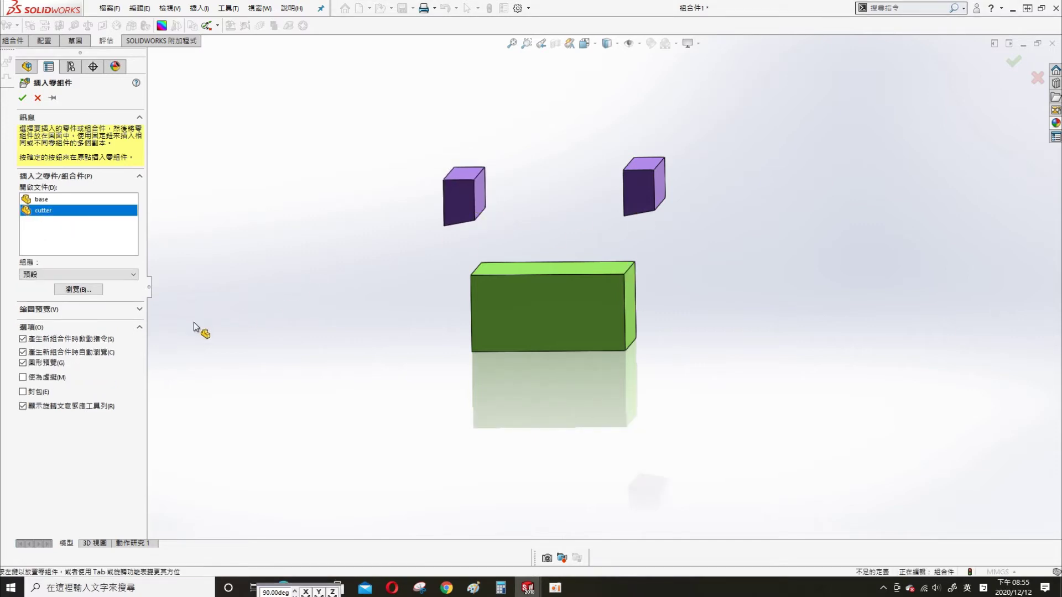
pyautogui.press('Escape')
pyautogui.click(87, 303)
pyautogui.rightClick(87, 303)
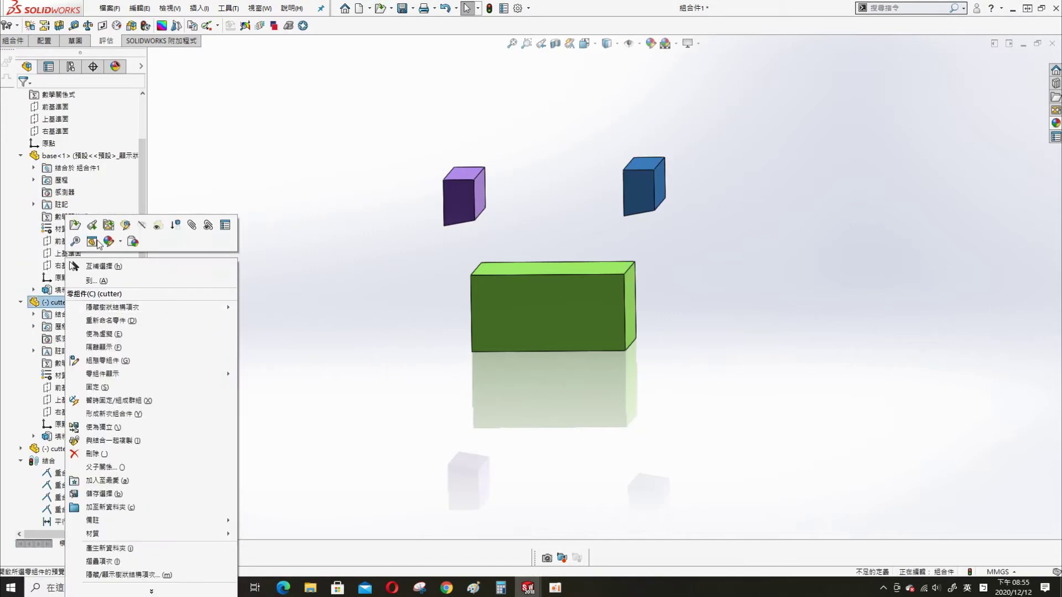
pyautogui.click(93, 241)
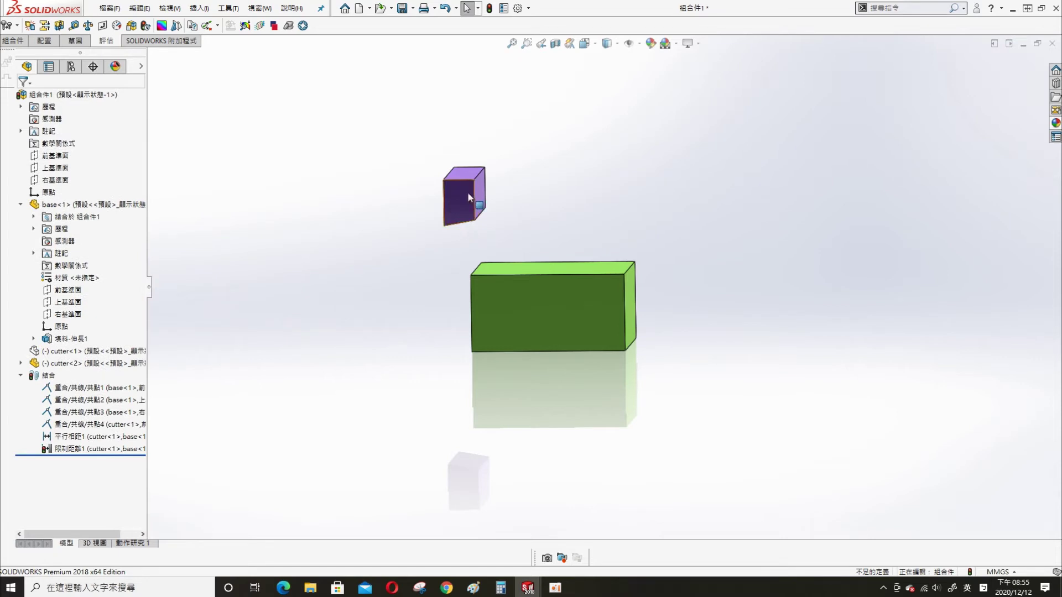
pyautogui.moveTo(468, 197); pyautogui.dragTo(758, 216)
pyautogui.moveTo(239, 287); pyautogui.dragTo(222, 347, button='middle')
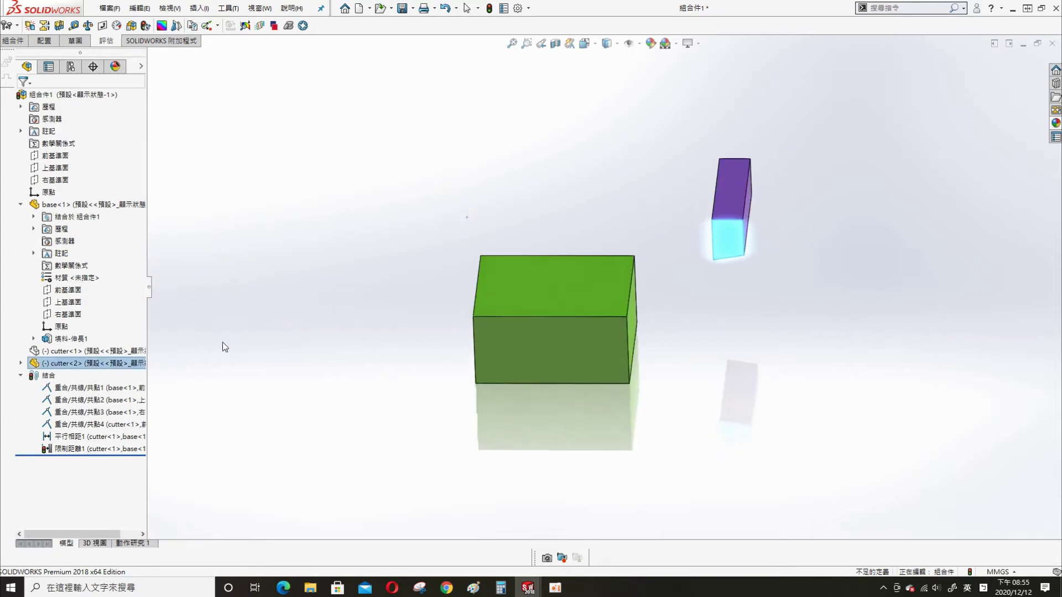
# Step: Make the second cutter's Front Plane coincident with the assembly Front Plane
pyautogui.click(20, 363)
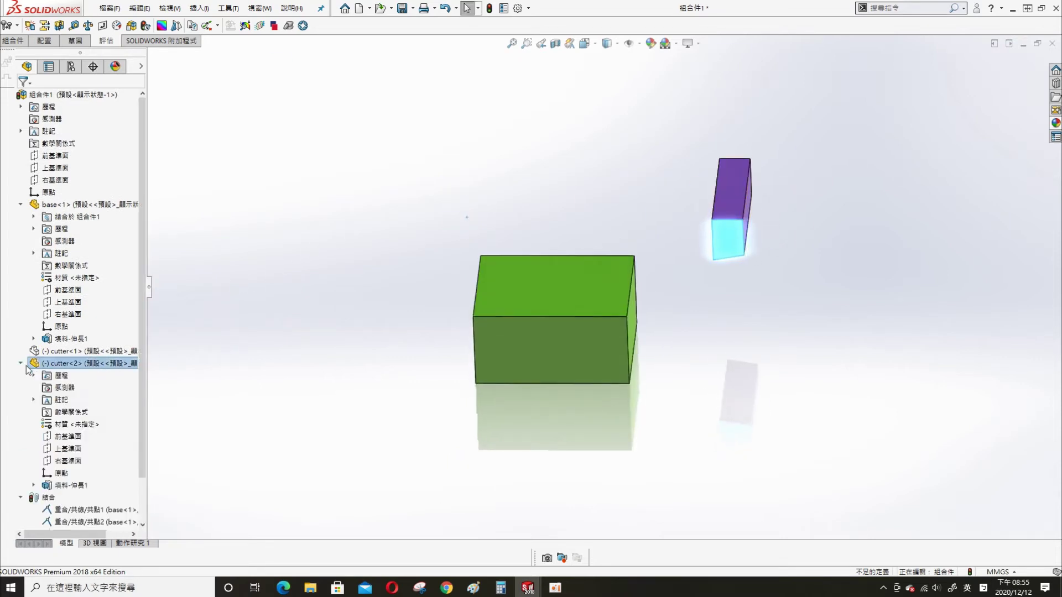
pyautogui.click(62, 437)
pyautogui.keyDown('ctrl'); pyautogui.click(60, 156); pyautogui.keyUp('ctrl')
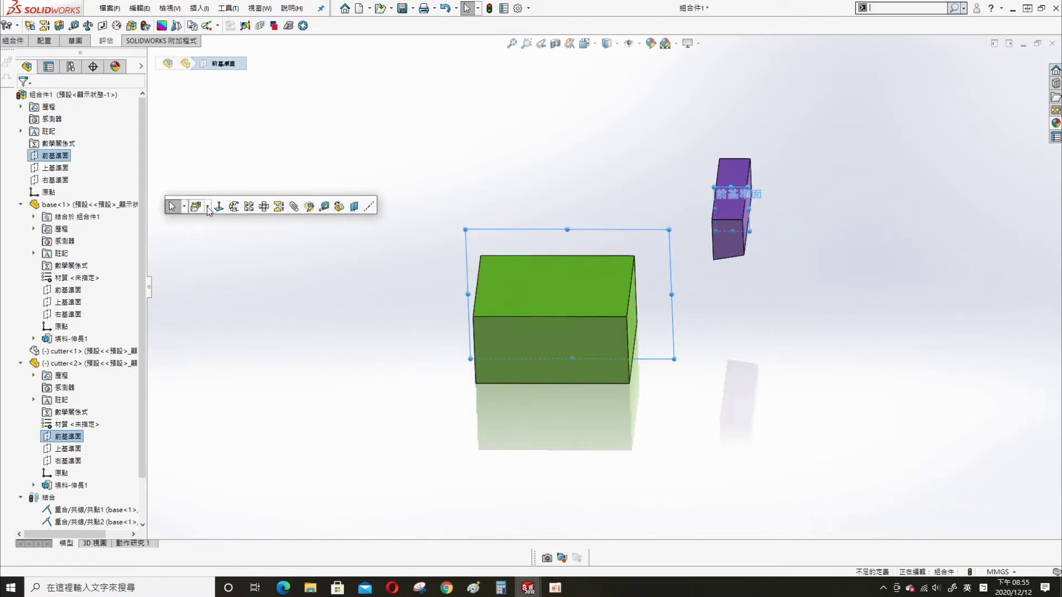
pyautogui.click(294, 206)
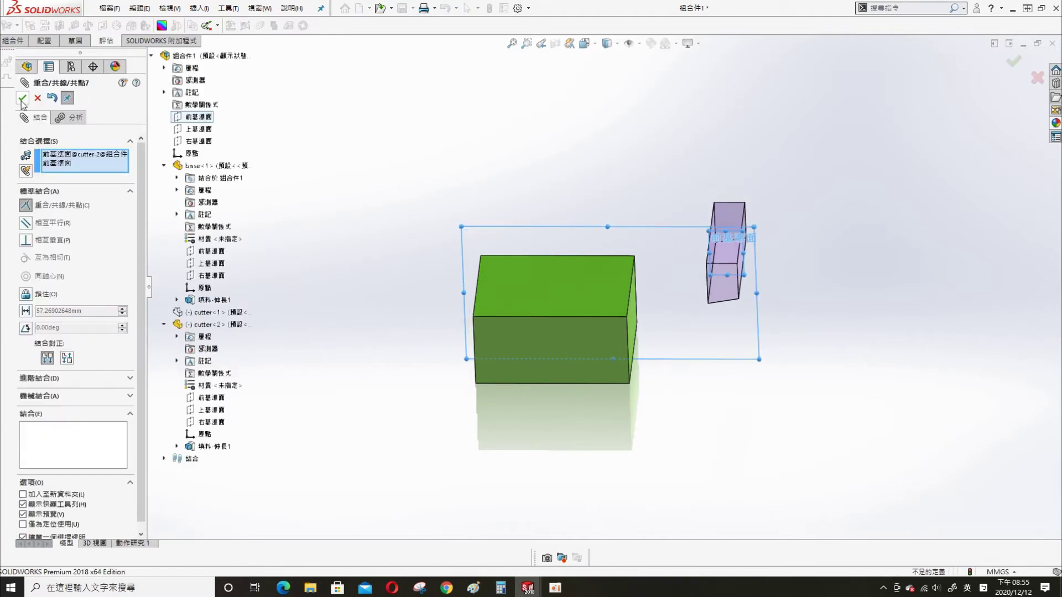
pyautogui.click(23, 100)
# Step: Hold the second cutter's face 0.5 mm from the green base's face with a distance mate
pyautogui.moveTo(648, 292); pyautogui.dragTo(684, 275, button='middle')
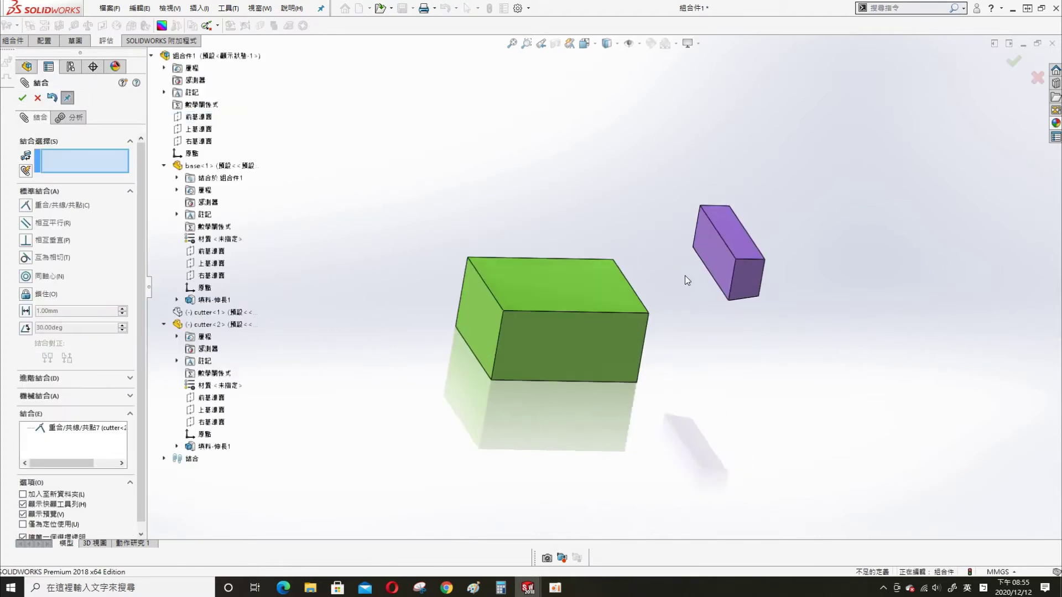
pyautogui.click(719, 255)
pyautogui.moveTo(669, 324); pyautogui.dragTo(609, 306, button='middle')
pyautogui.click(625, 315)
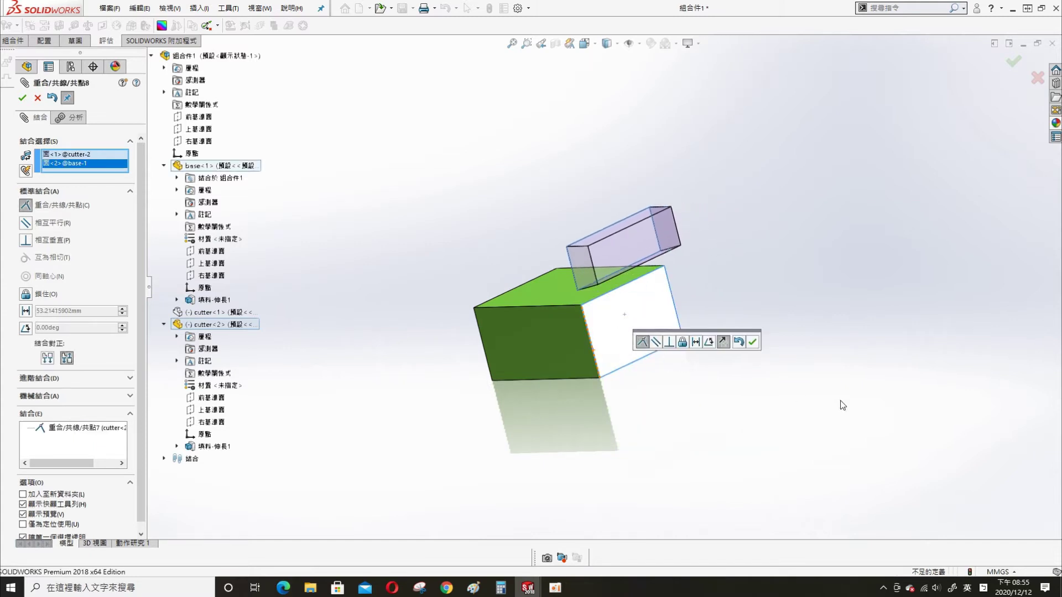
pyautogui.click(30, 314)
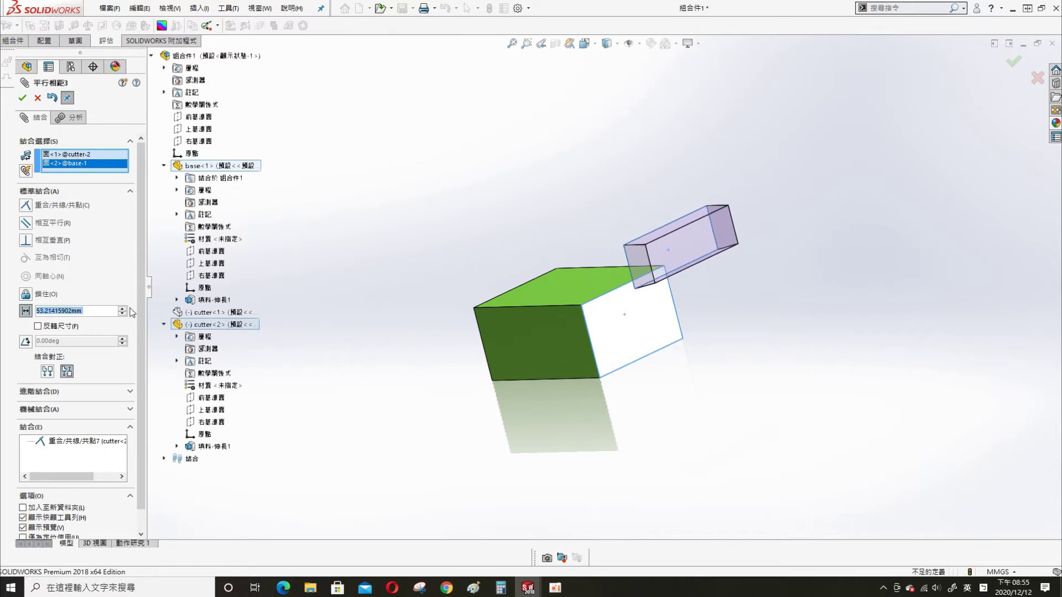
pyautogui.write('.5')
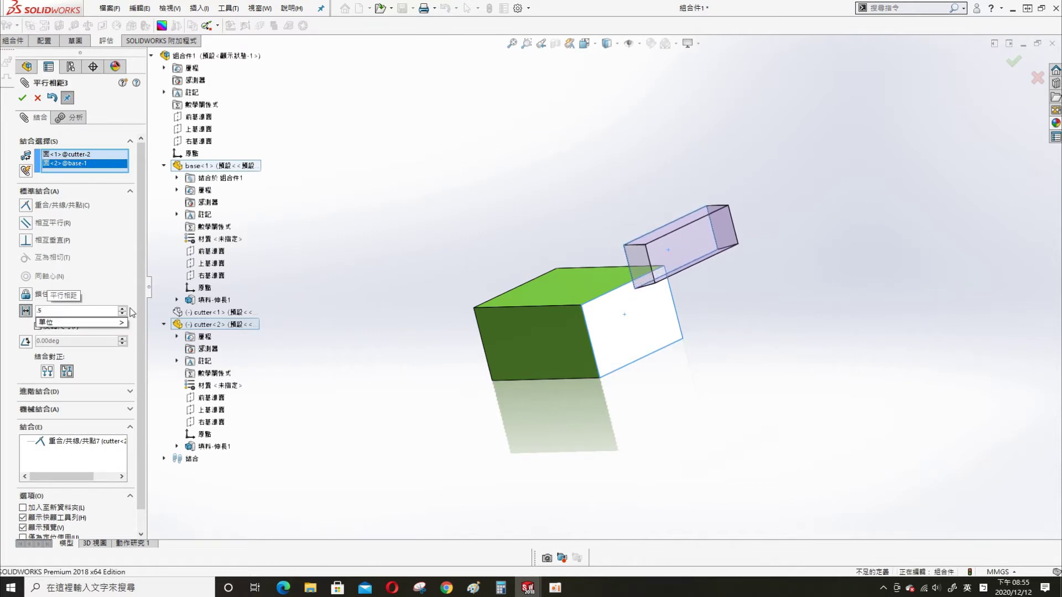
pyautogui.press('Return')
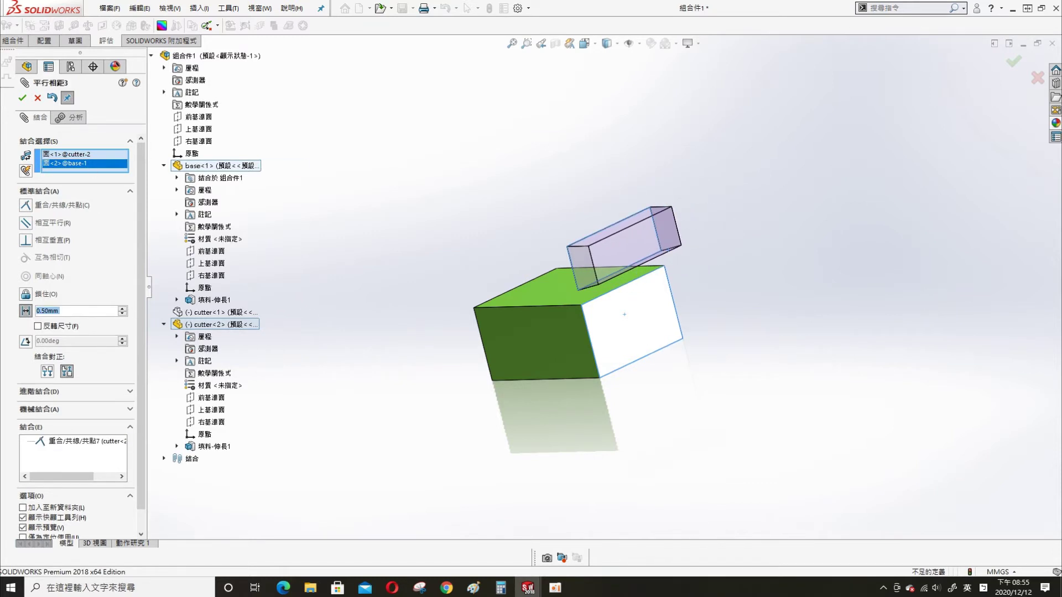
pyautogui.click(22, 98)
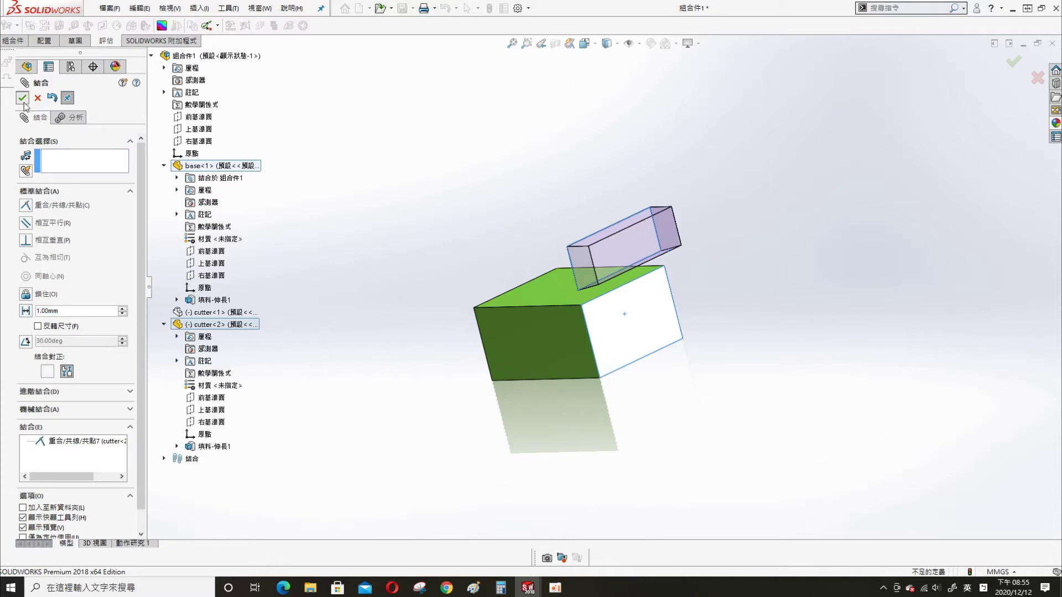
# Step: Select the second cutter's lower edge and the base's bottom face for a Limit Distance mate
pyautogui.moveTo(630, 328); pyautogui.dragTo(643, 262, button='middle')
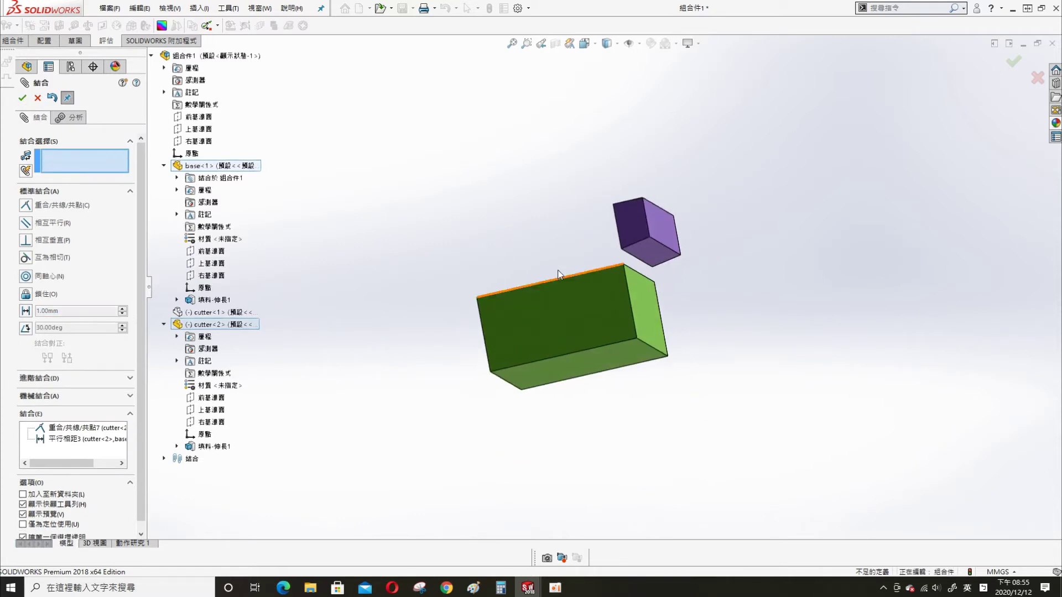
pyautogui.click(643, 262)
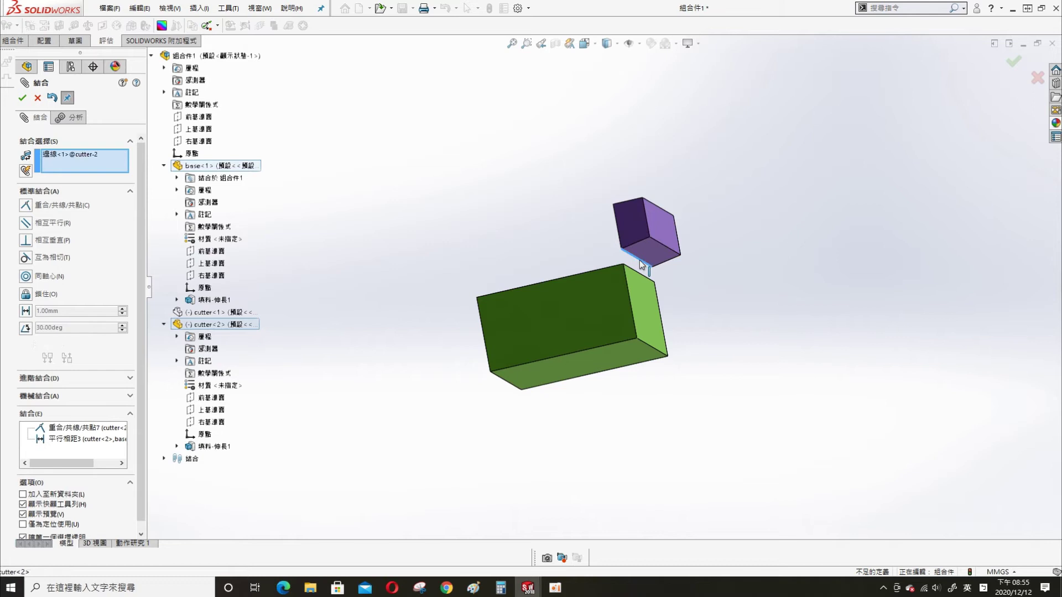
pyautogui.click(634, 357)
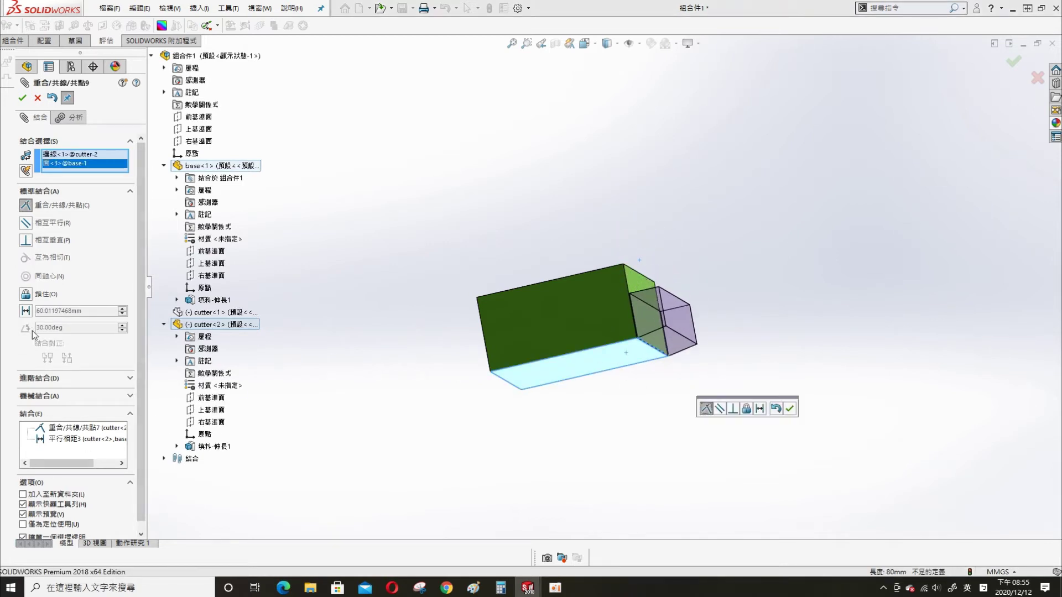
pyautogui.click(38, 381)
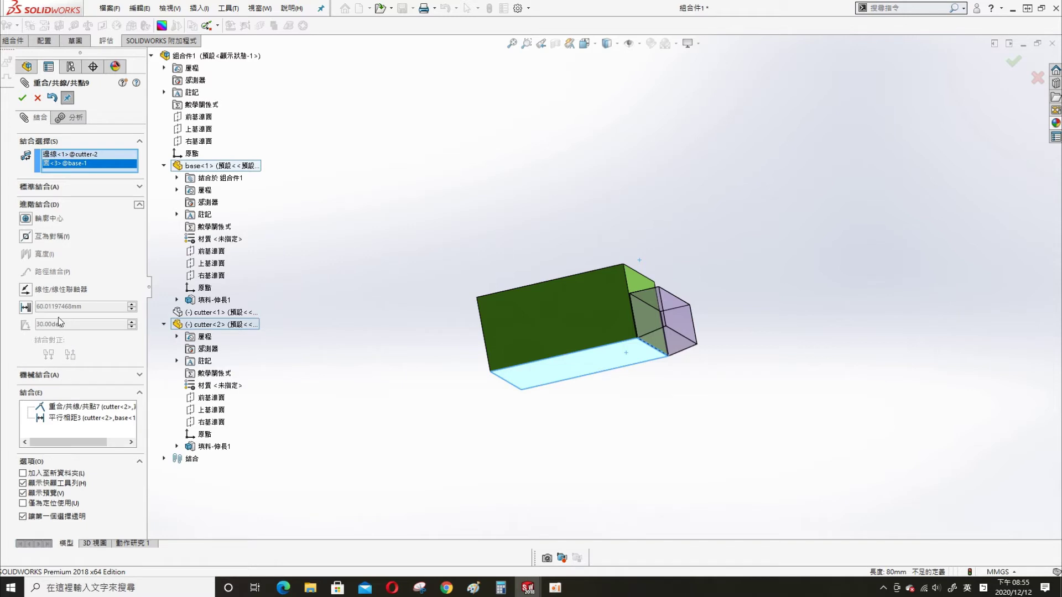
pyautogui.click(26, 307)
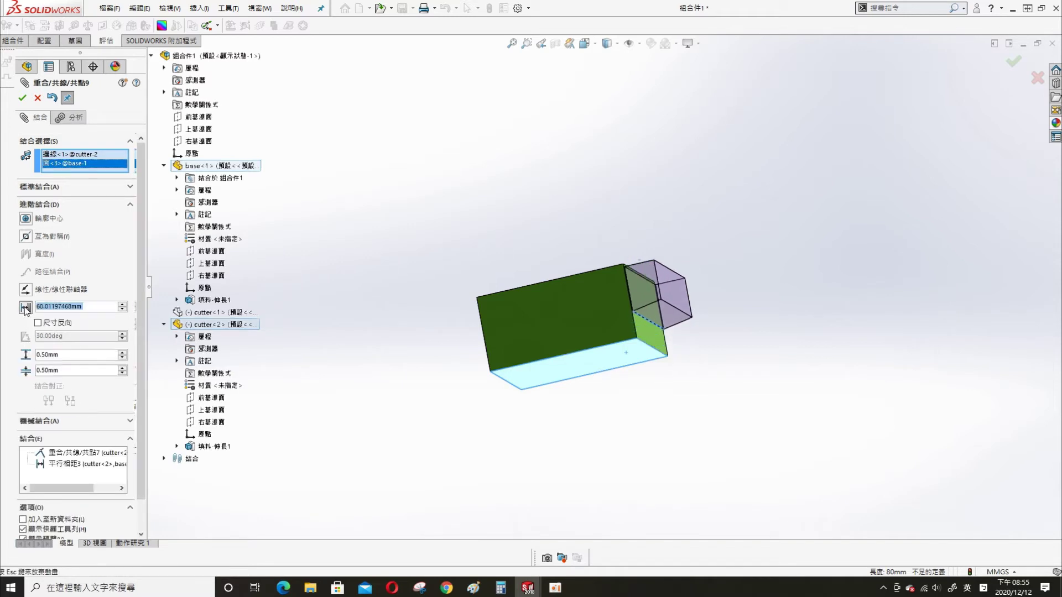
# Step: Set the limit to 52 mm maximum and 2 mm minimum, then test the cutter's travel
pyautogui.click(94, 355)
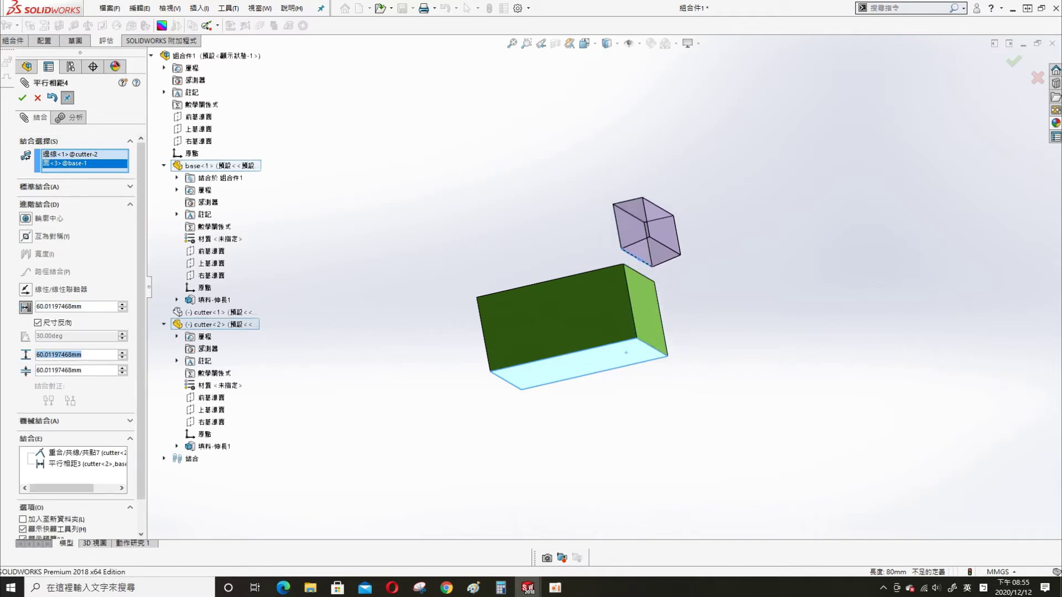
pyautogui.write('52')
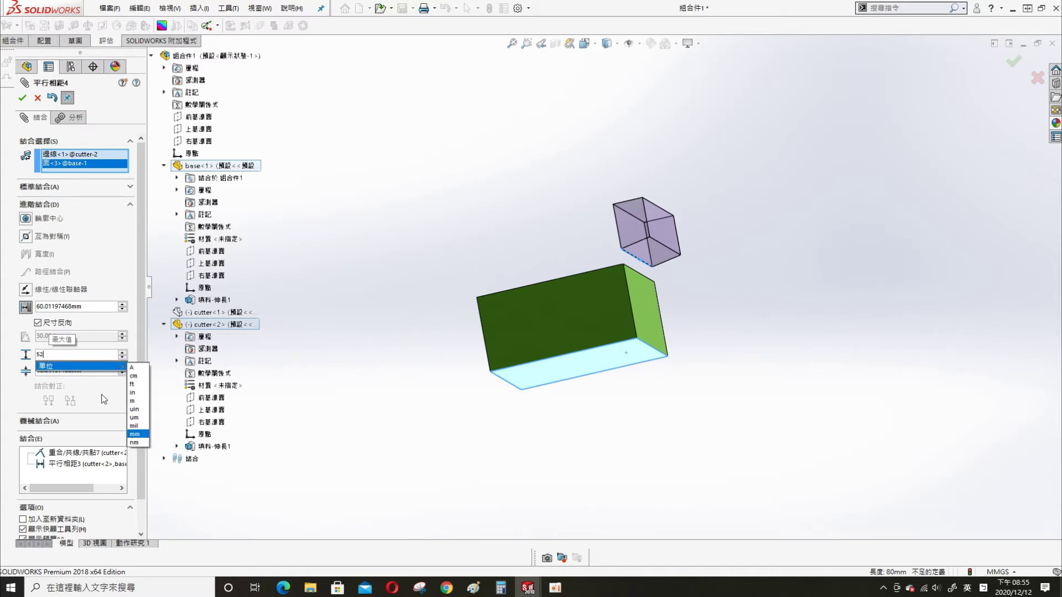
pyautogui.press('Return')
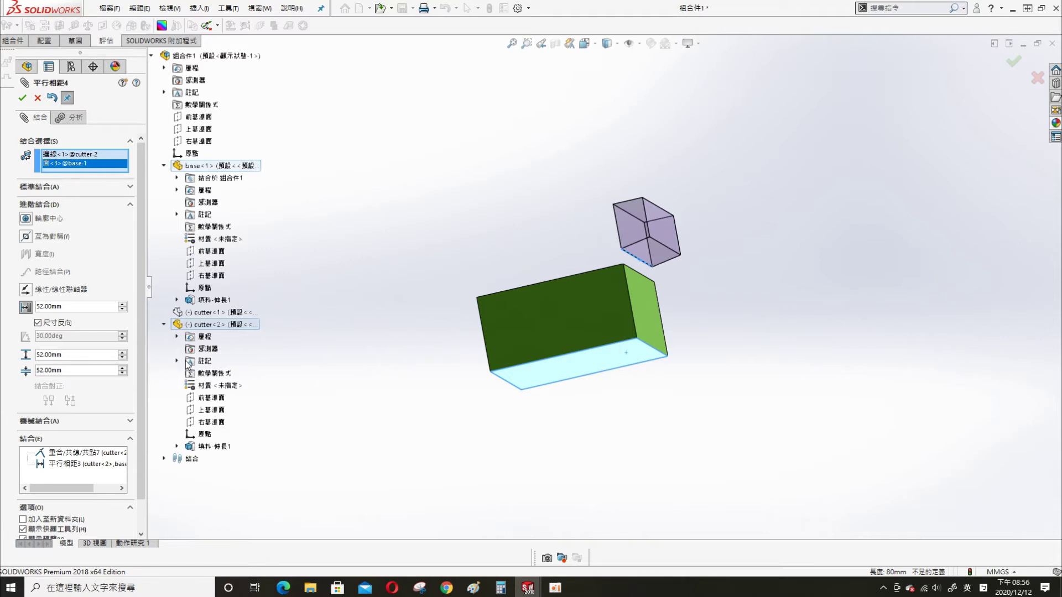
pyautogui.write('2')
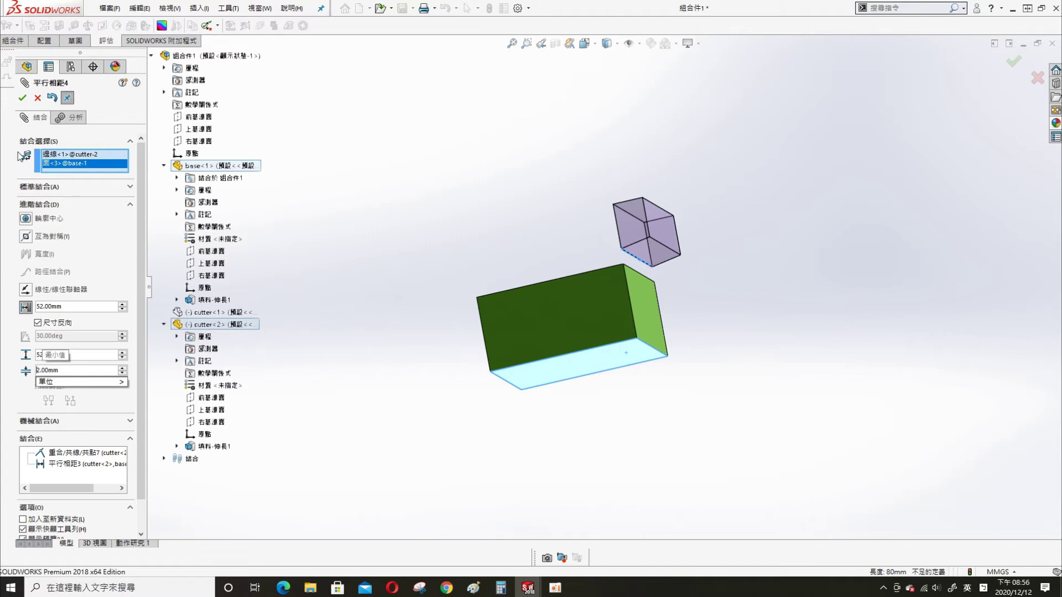
pyautogui.press('Return')
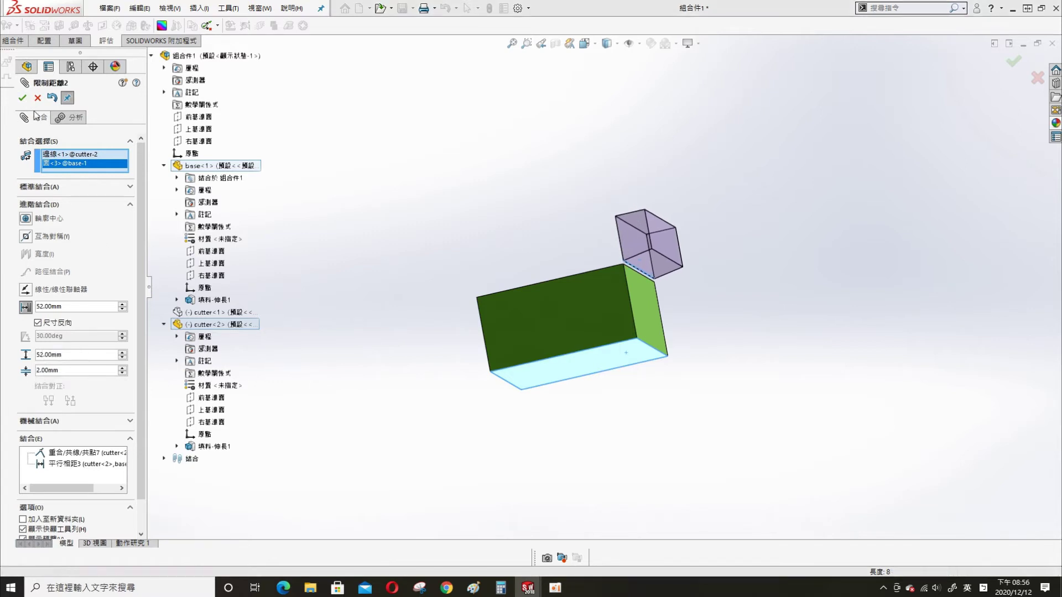
pyautogui.click(22, 97)
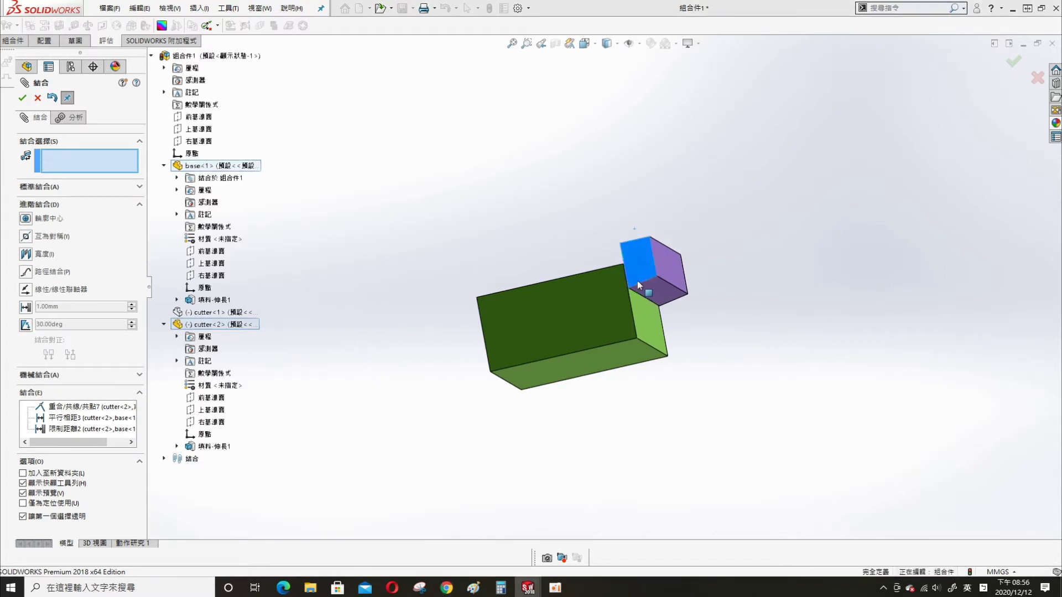
pyautogui.moveTo(630, 241); pyautogui.dragTo(607, 90)
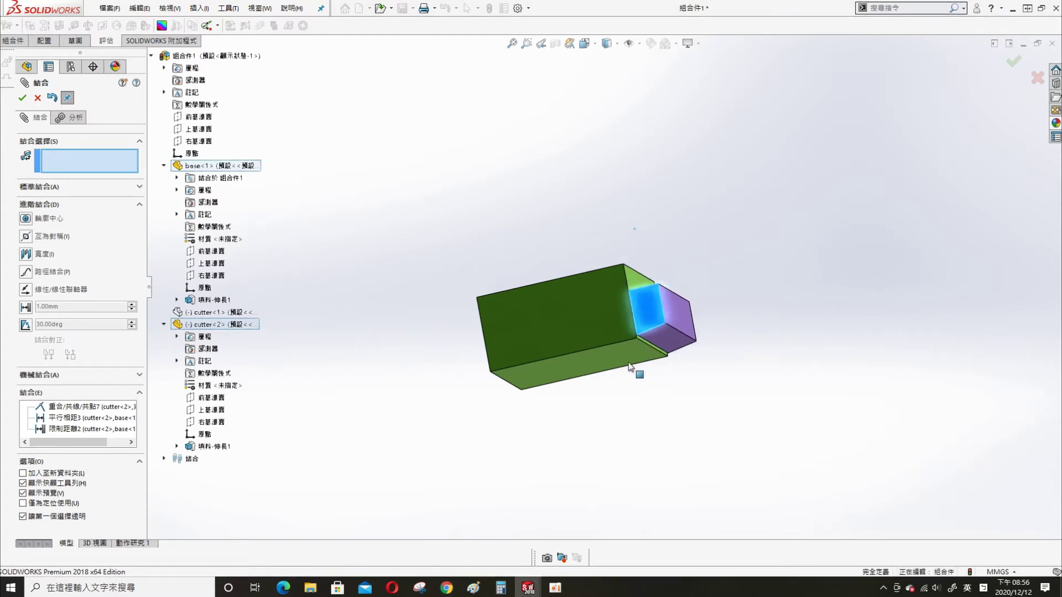
pyautogui.click(22, 100)
# Step: Rename the first limit-distance mate to 'cutter 1 dist'
pyautogui.moveTo(711, 339); pyautogui.dragTo(682, 372, button='middle')
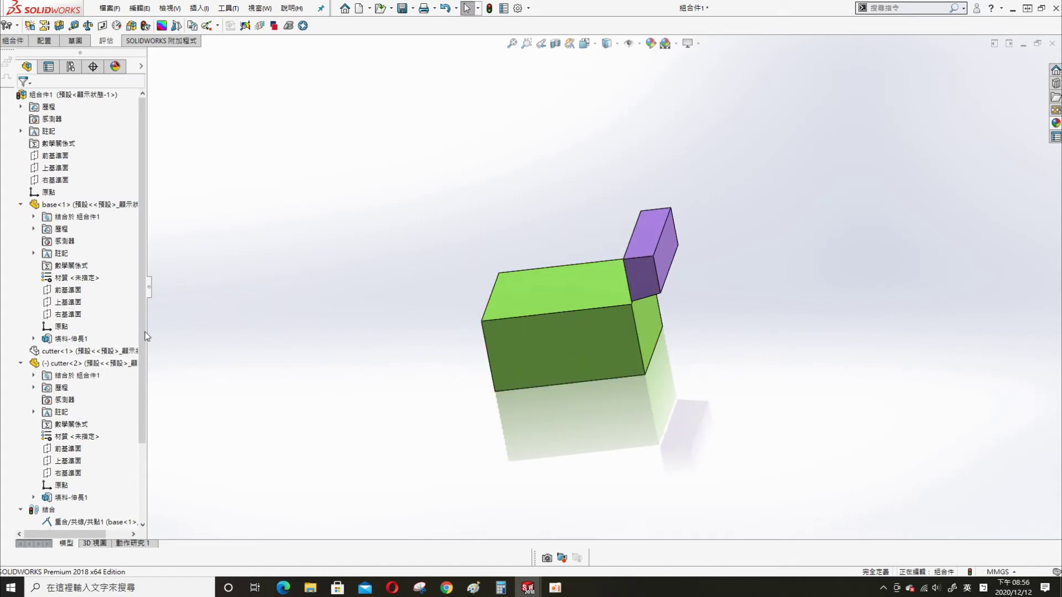
pyautogui.moveTo(145, 437); pyautogui.dragTo(143, 517)
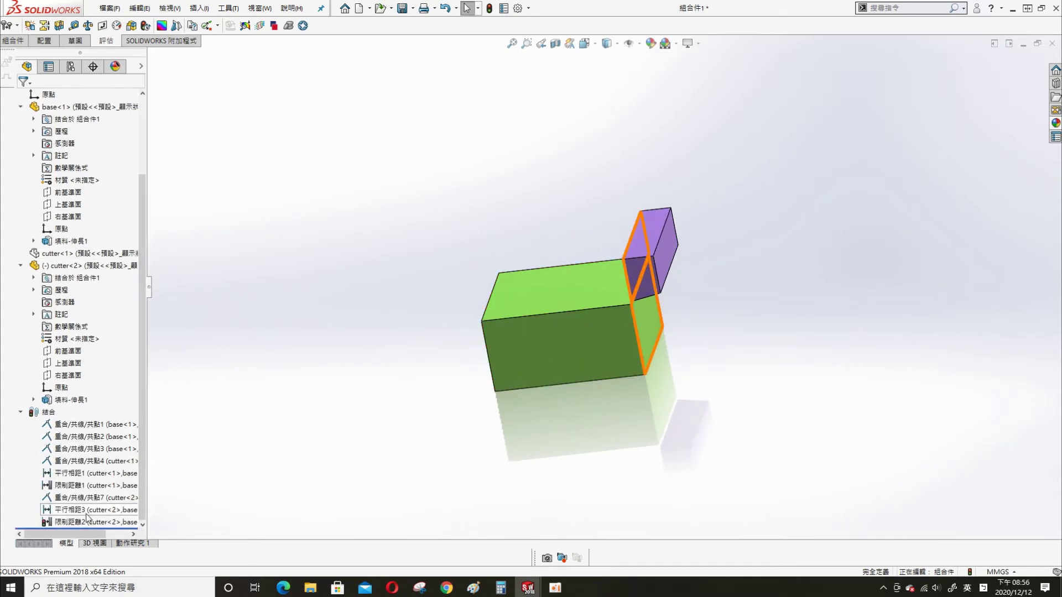
pyautogui.rightClick(71, 485)
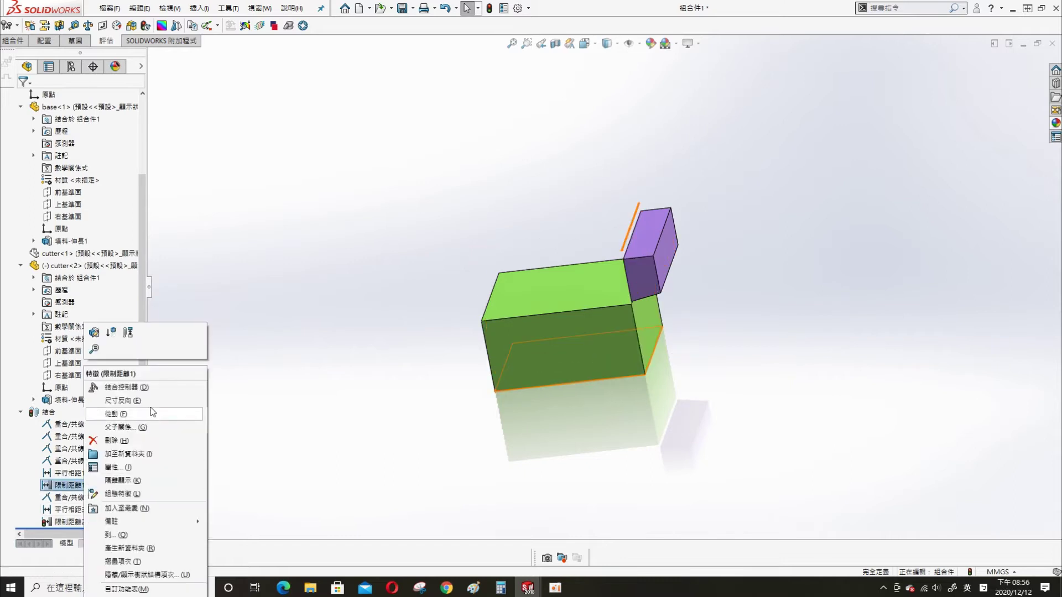
pyautogui.click(117, 467)
pyautogui.write('cutter 1 dist')
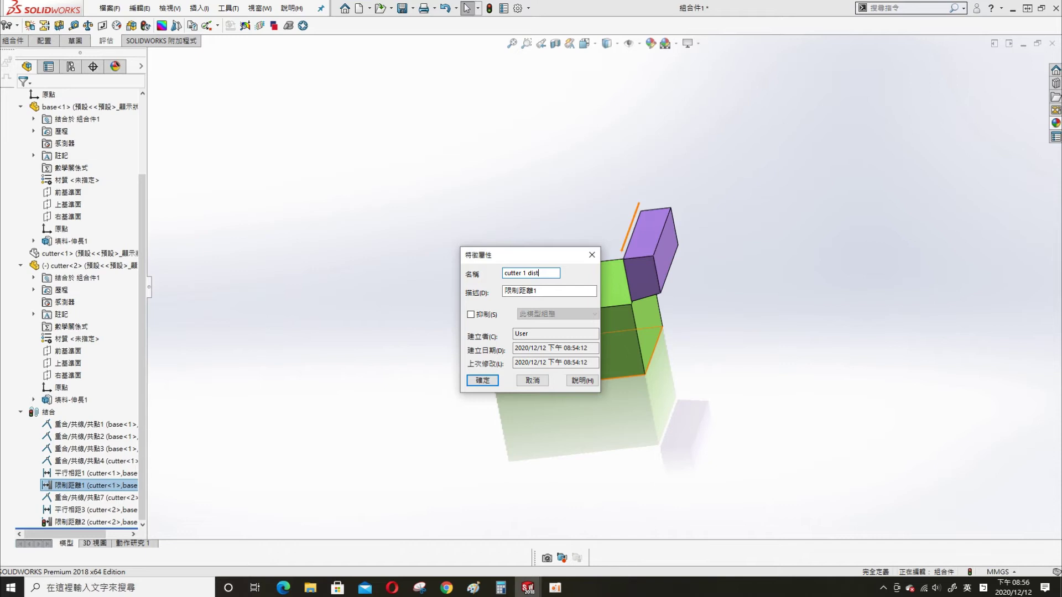
pyautogui.press('Return')
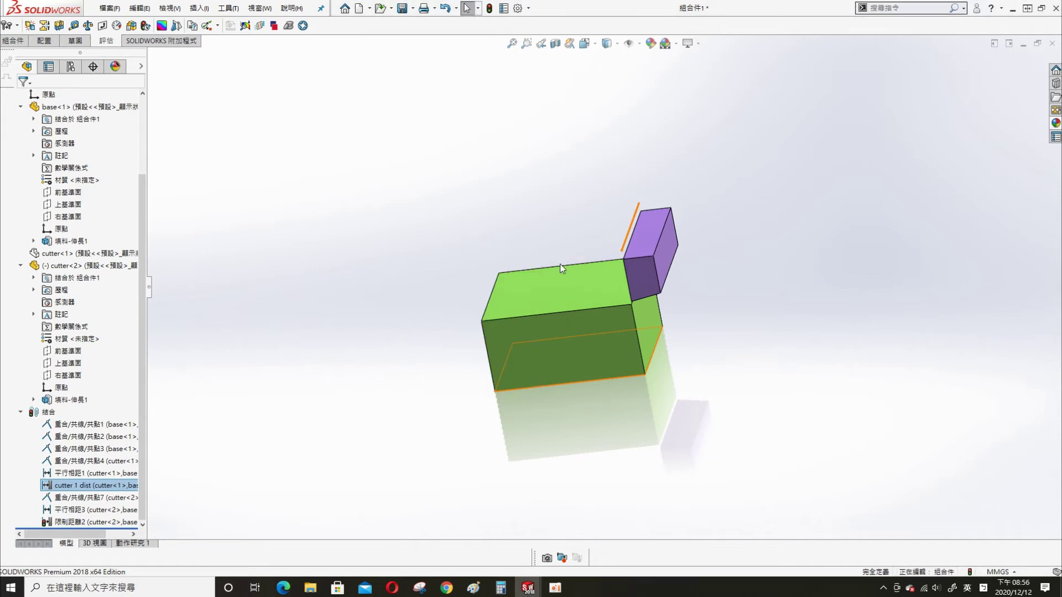
# Step: Rename the second limit-distance mate to 'cutter 2 dist'
pyautogui.click(92, 521)
pyautogui.rightClick(91, 522)
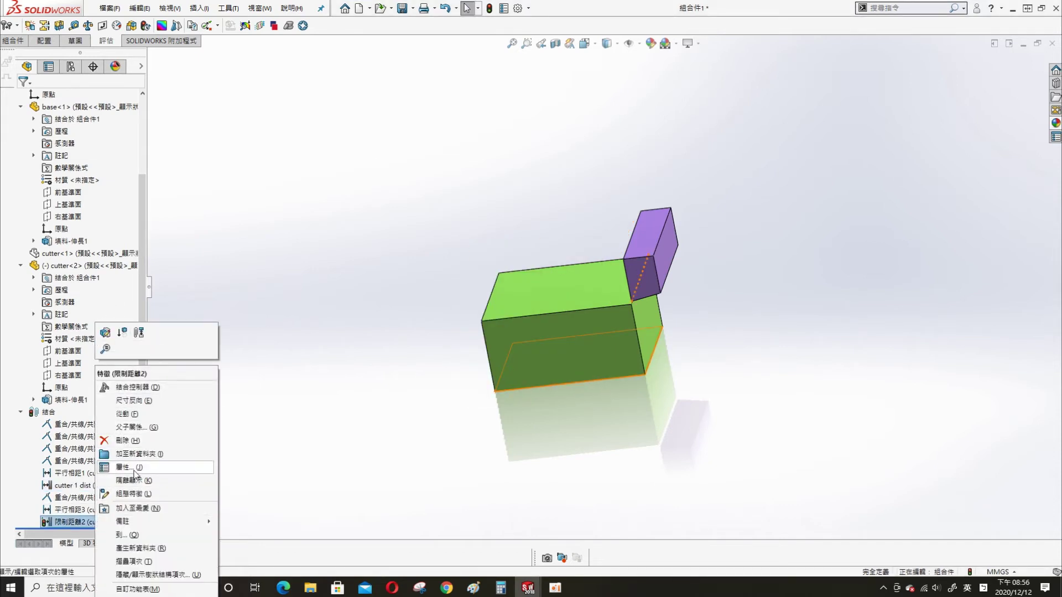
pyautogui.click(127, 467)
pyautogui.write('cutter 2 di')
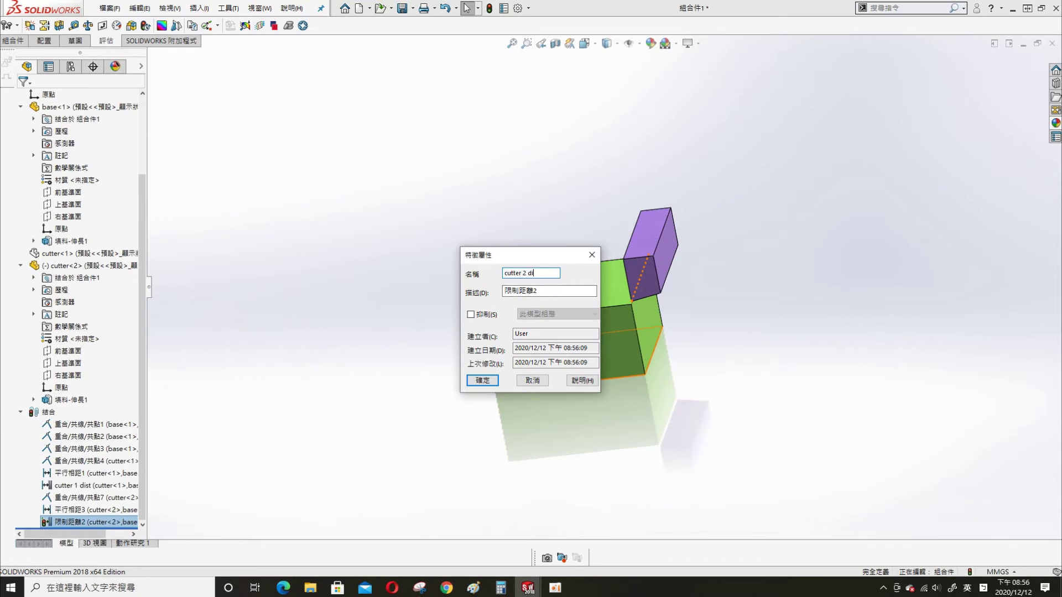
pyautogui.write('st')
pyautogui.press('Return')
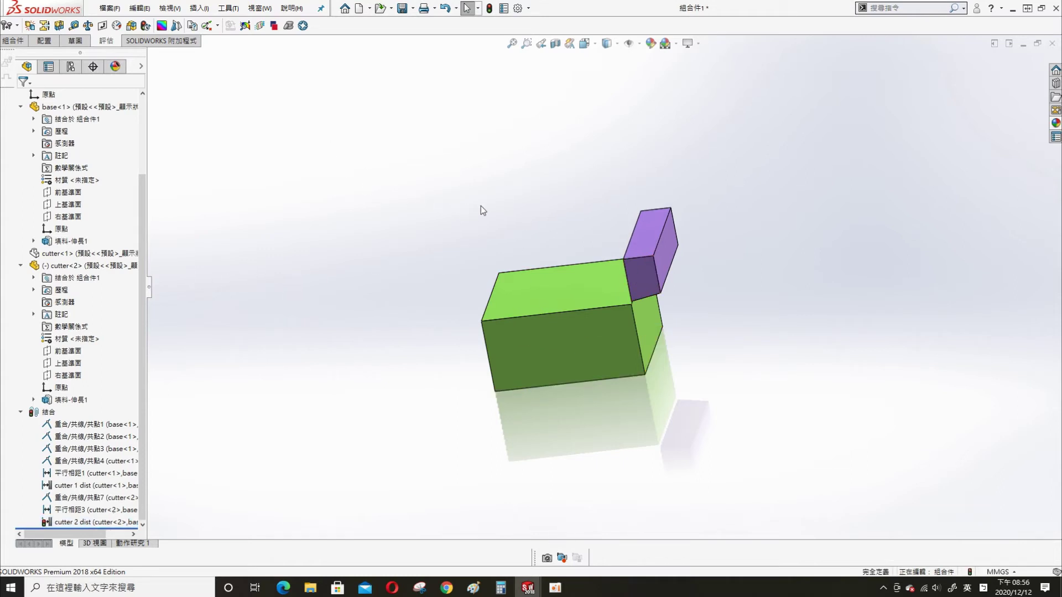
# Step: Orbit and zoom the view to show the top faces of the base and cutter
pyautogui.moveTo(654, 278); pyautogui.dragTo(630, 246, button='middle')
pyautogui.click(643, 238)
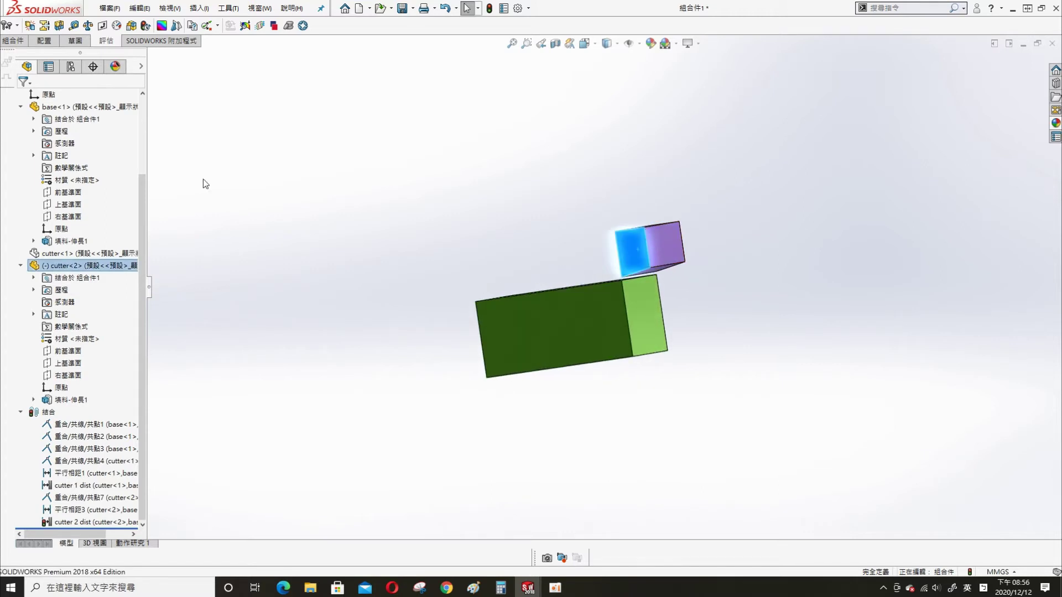
pyautogui.click(346, 188)
pyautogui.moveTo(457, 268)
pyautogui.mouseDown(button='middle')
pyautogui.moveTo(437, 300)
pyautogui.moveTo(438, 343)
pyautogui.mouseUp(button='middle')
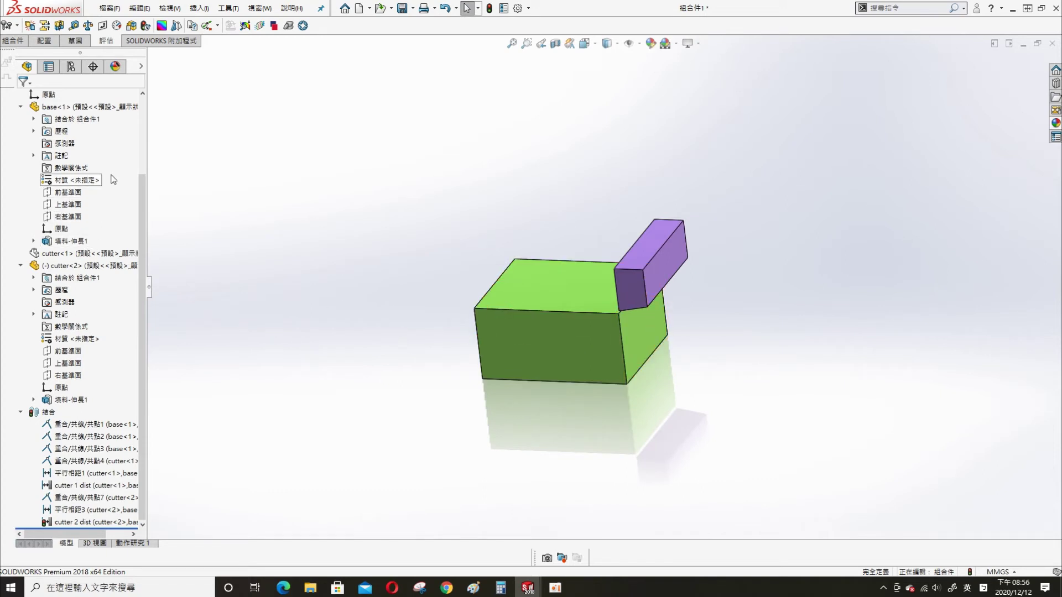
pyautogui.scroll(3, 101, 161)
# Step: Create a new in-context part on the front plane and view it normal to the sketch
pyautogui.press('s')
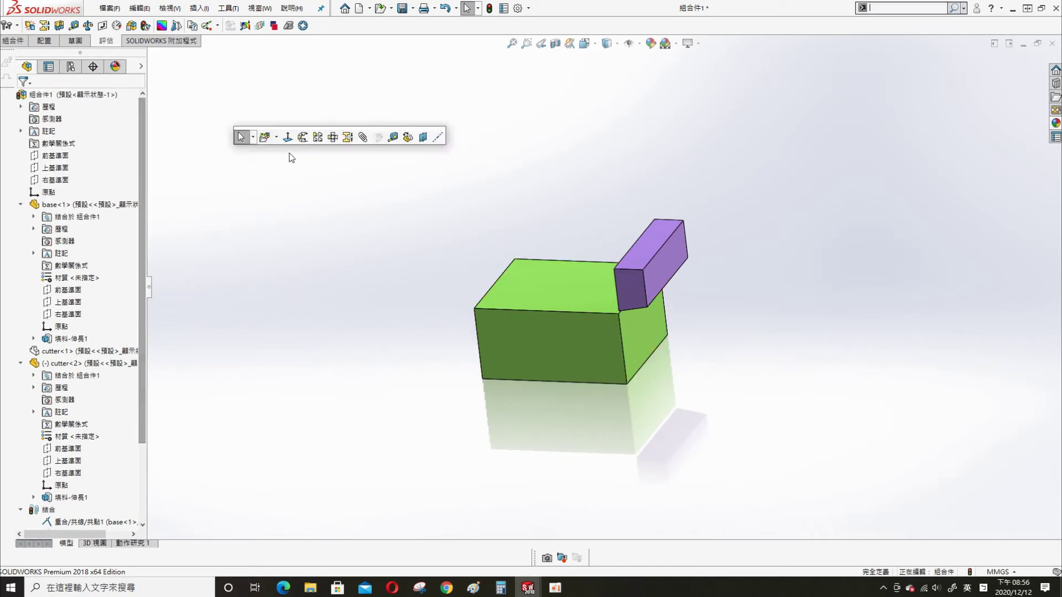
pyautogui.click(277, 138)
pyautogui.click(271, 164)
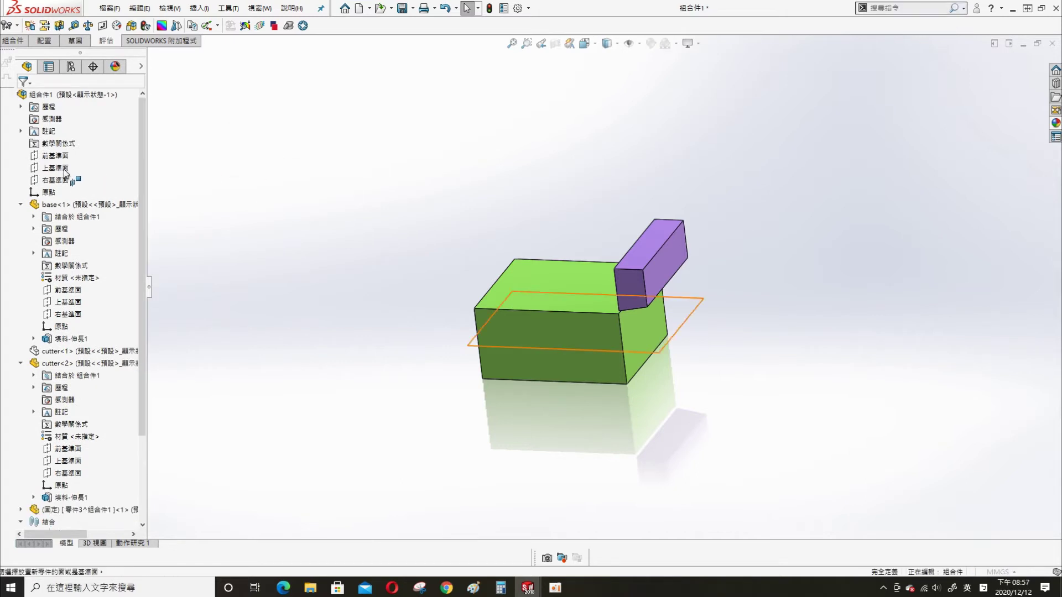
pyautogui.click(59, 156)
pyautogui.press('s')
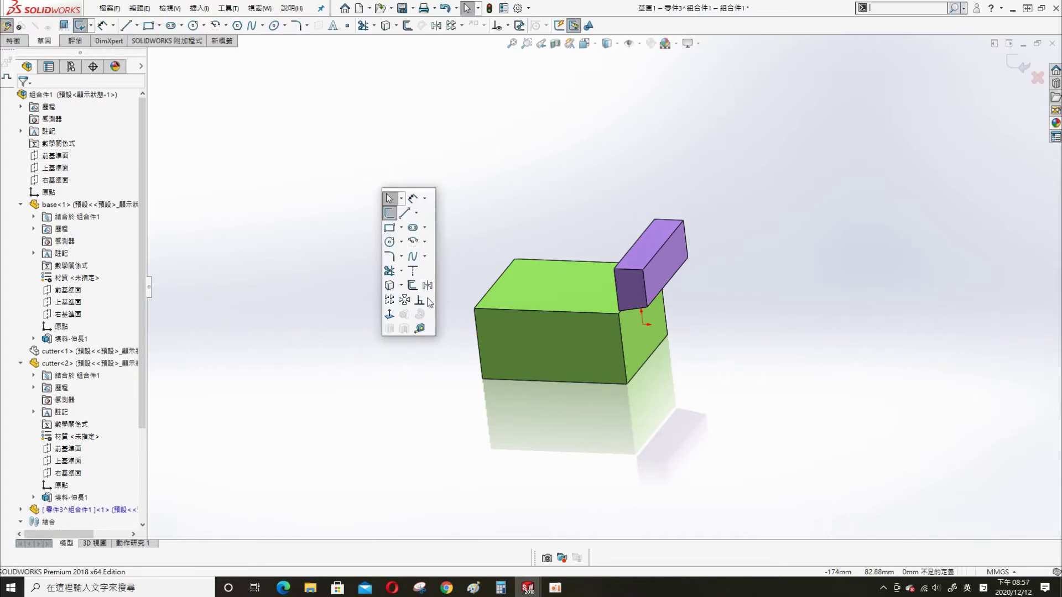
pyautogui.click(394, 320)
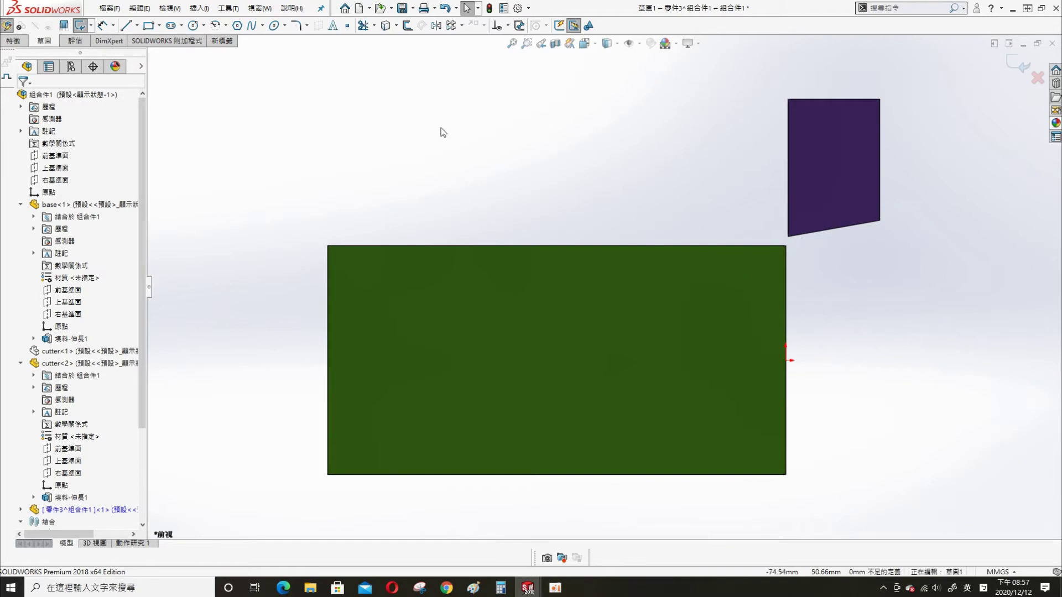
# Step: Draw a corner rectangle along the top edge of the green base
pyautogui.press('s')
pyautogui.click(426, 184)
pyautogui.click(392, 215)
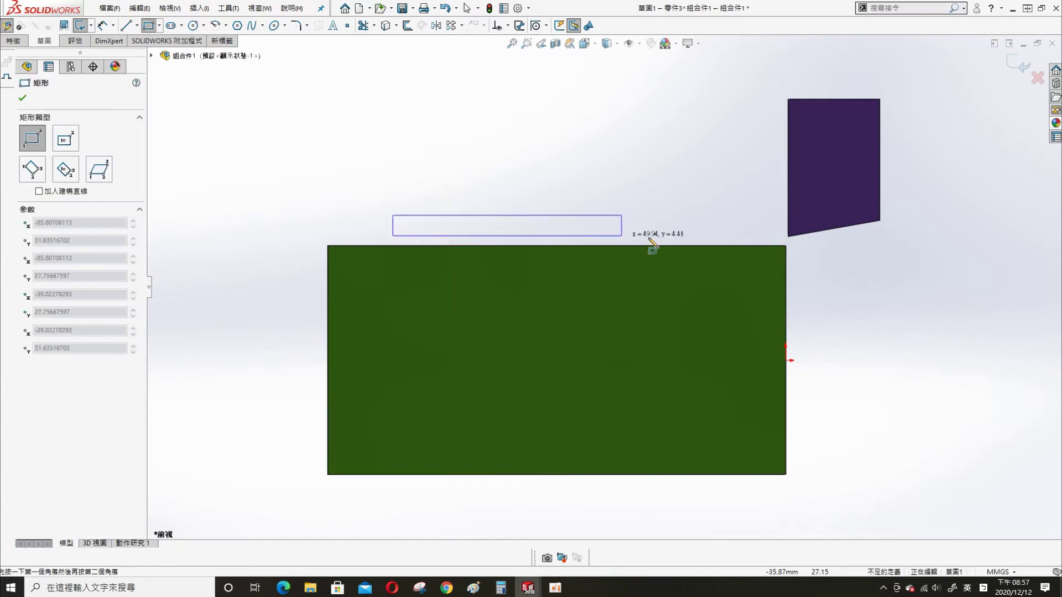
pyautogui.click(758, 245)
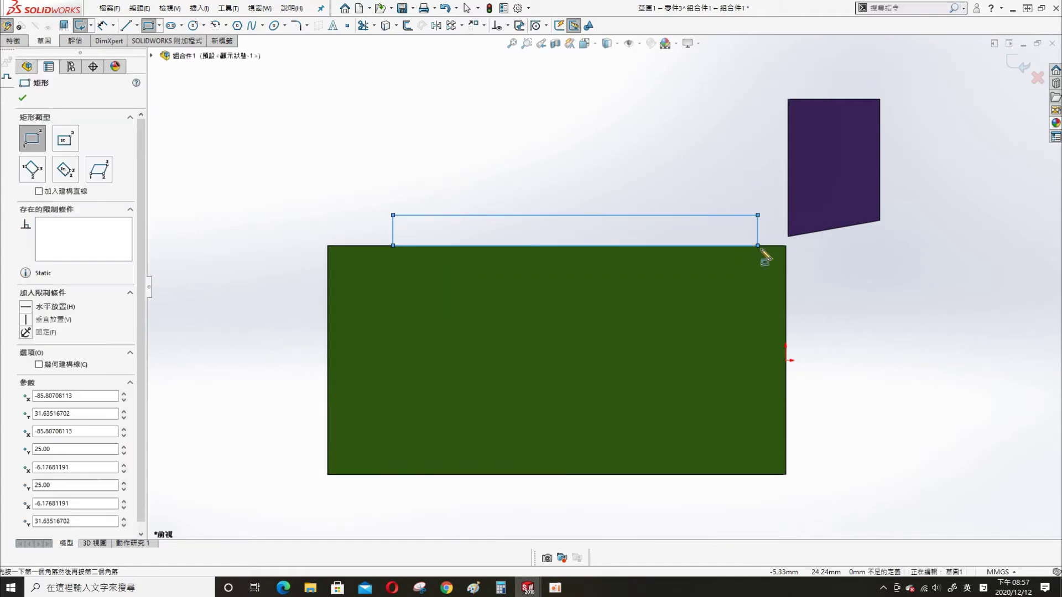
pyautogui.press('Escape')
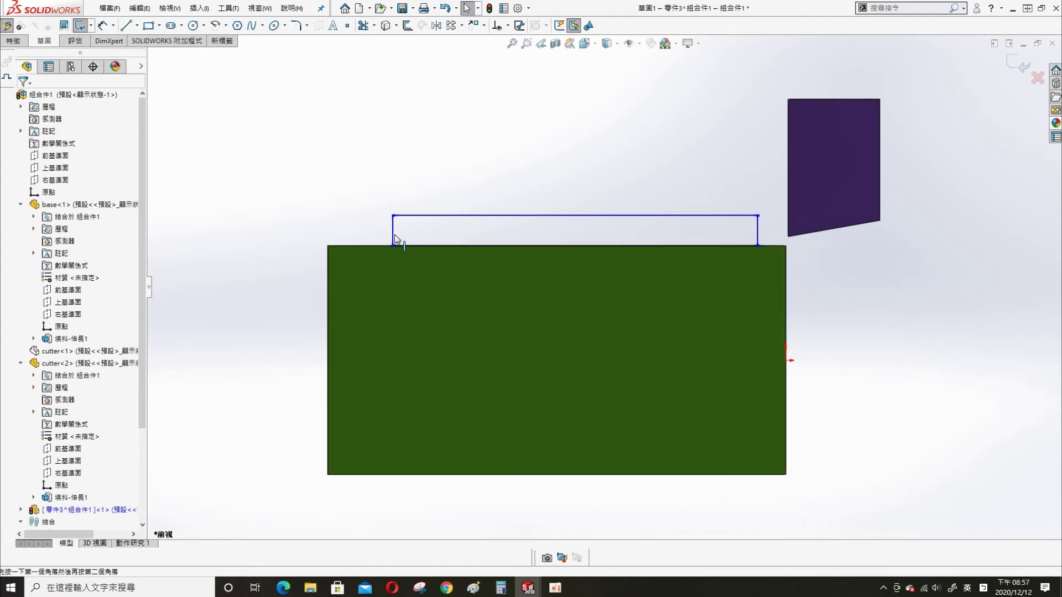
# Step: Dimension the rectangle's height to 2 mm
pyautogui.click(753, 216)
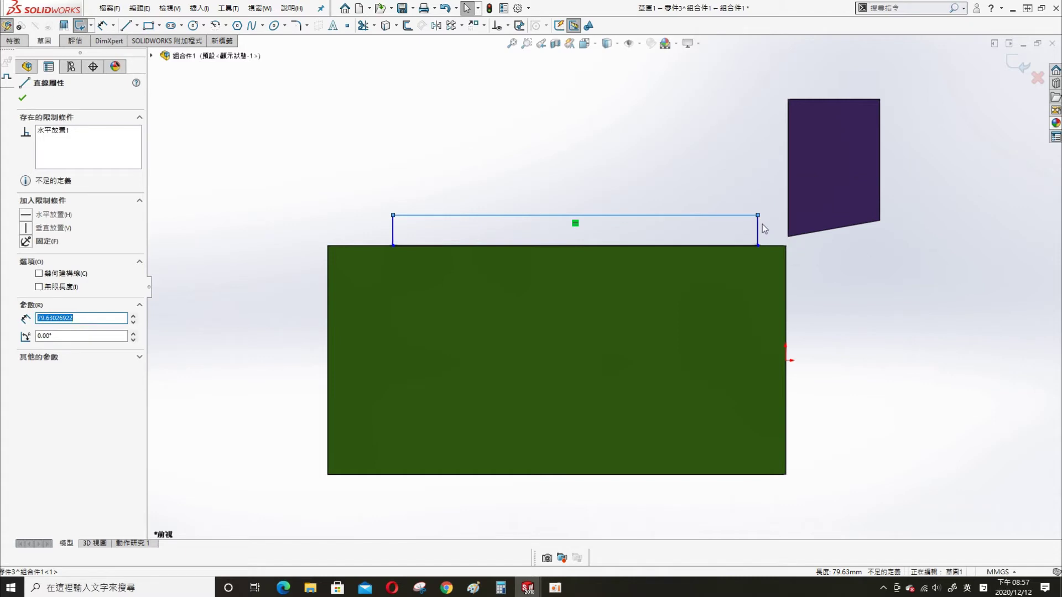
pyautogui.press('s')
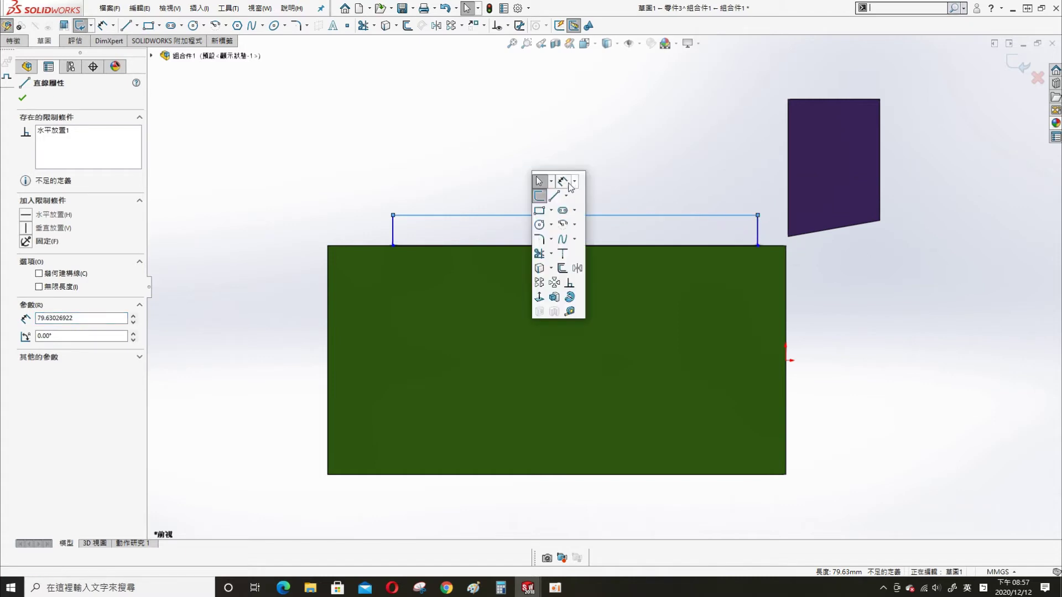
pyautogui.click(567, 185)
pyautogui.click(394, 231)
pyautogui.click(301, 213)
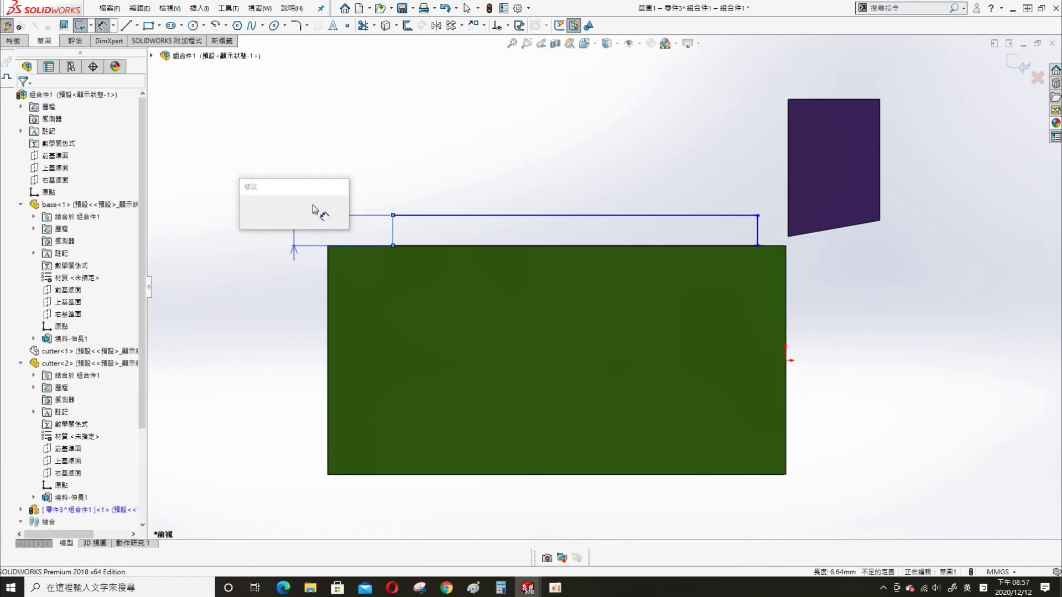
pyautogui.write('2mm')
pyautogui.press('Return')
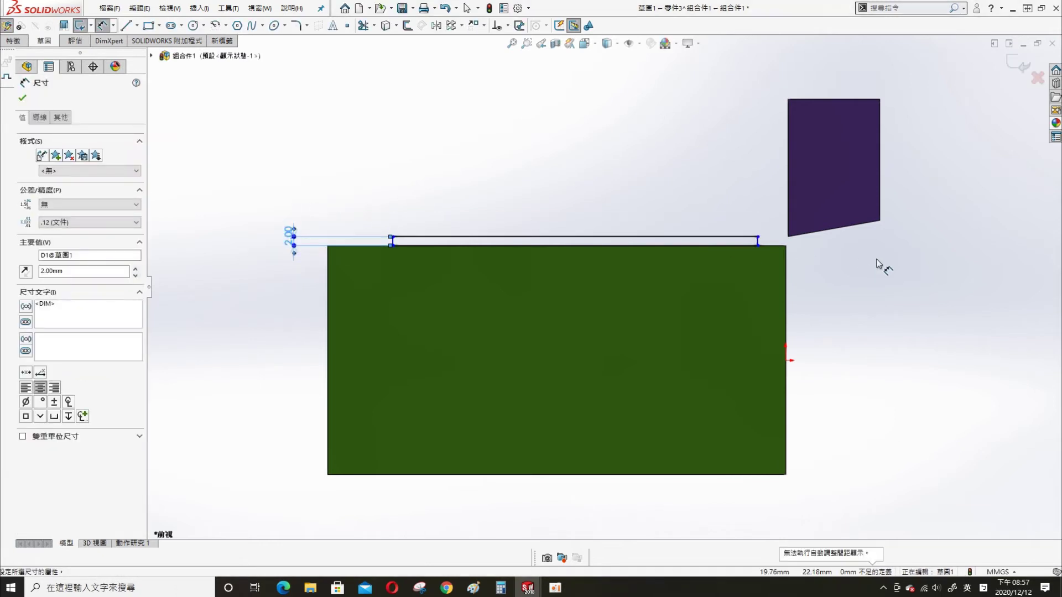
# Step: Stretch the rectangle's right end and dimension it 0.5 mm past the base's right edge
pyautogui.scroll(-4, 873, 260)
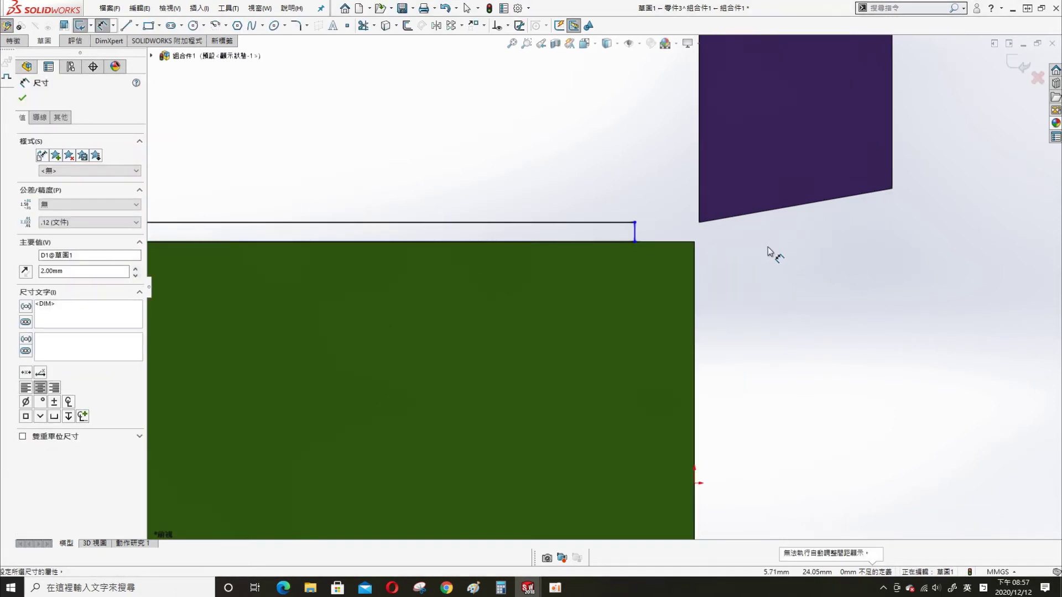
pyautogui.click(635, 234)
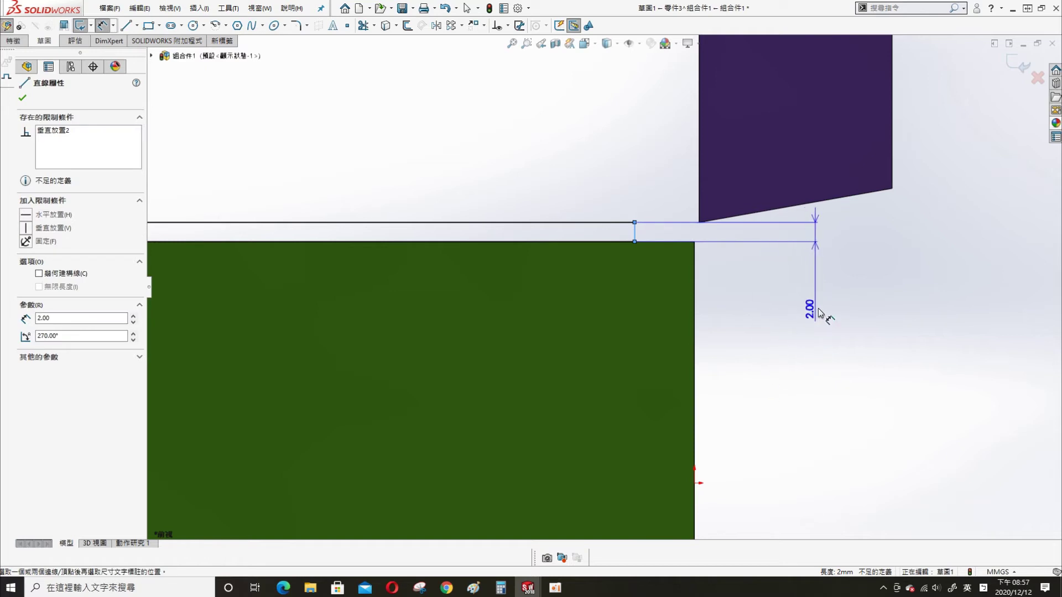
pyautogui.press('Escape')
pyautogui.moveTo(634, 238); pyautogui.dragTo(755, 244)
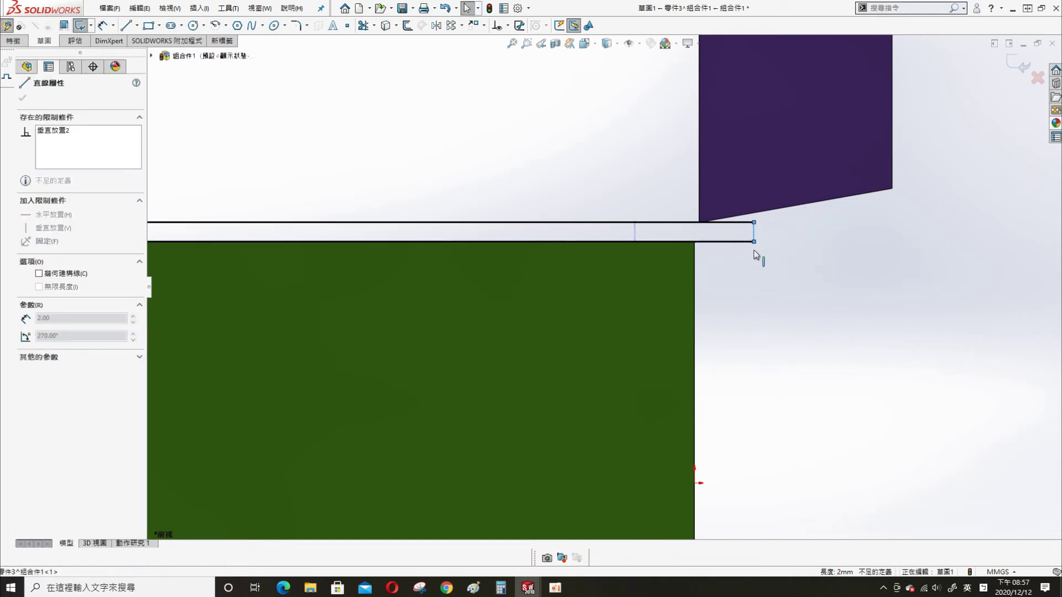
pyautogui.press('s')
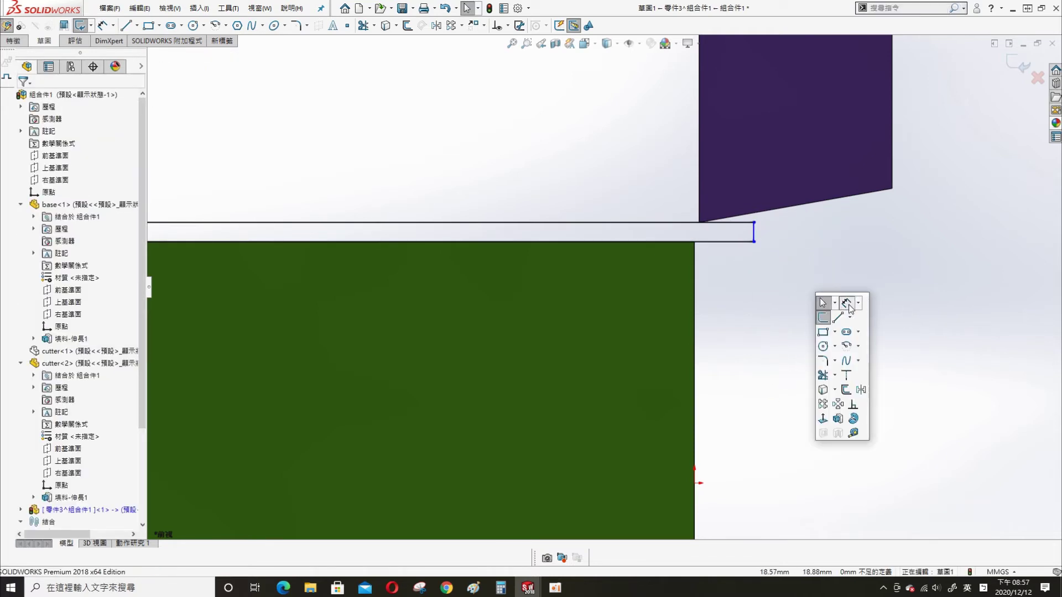
pyautogui.click(845, 304)
pyautogui.click(696, 265)
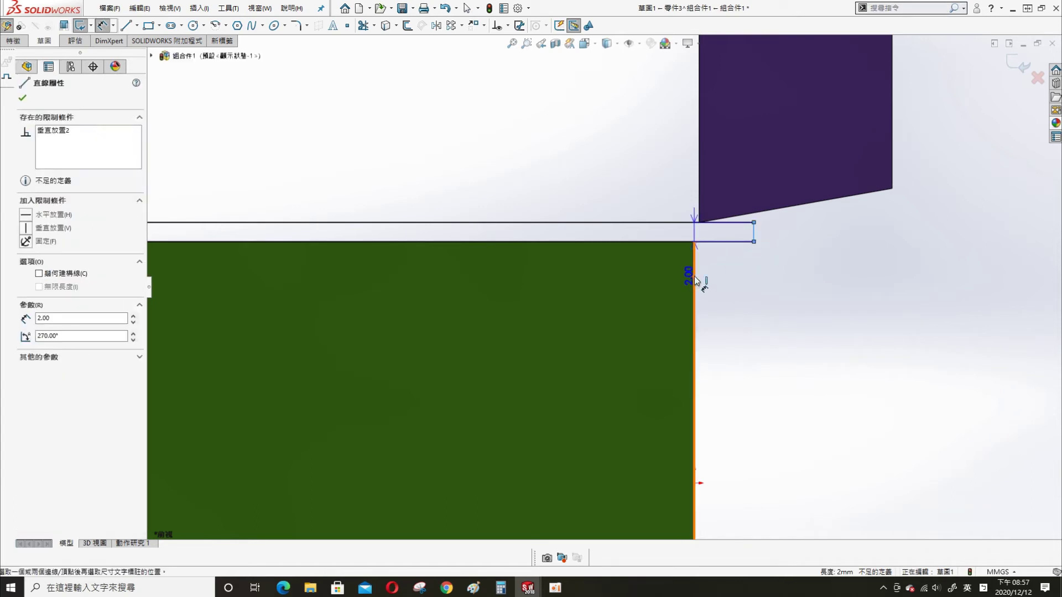
pyautogui.click(695, 280)
pyautogui.click(763, 301)
pyautogui.write('0.5')
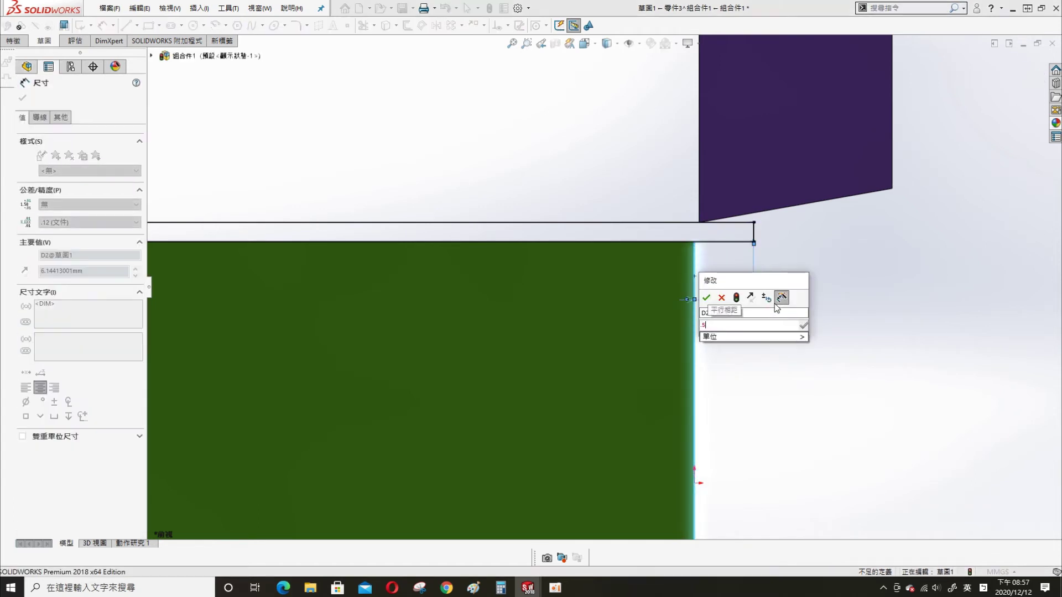
pyautogui.press('Return')
# Step: Dimension the rectangle's left side 10 mm in from the base's left end, then view isometric
pyautogui.scroll(1, 663, 305)
pyautogui.scroll(2, 663, 306)
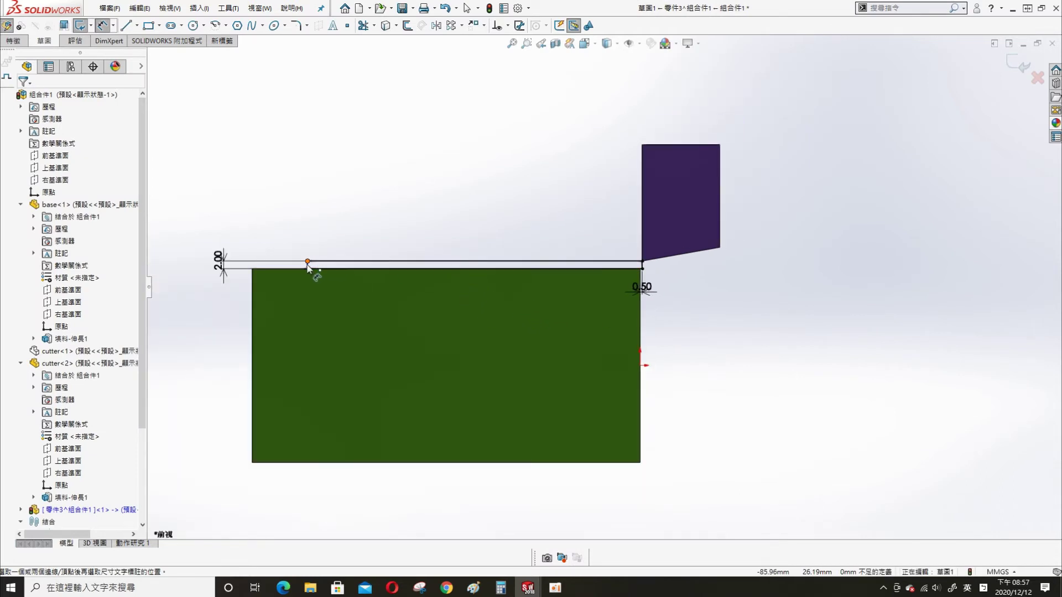
pyautogui.click(252, 308)
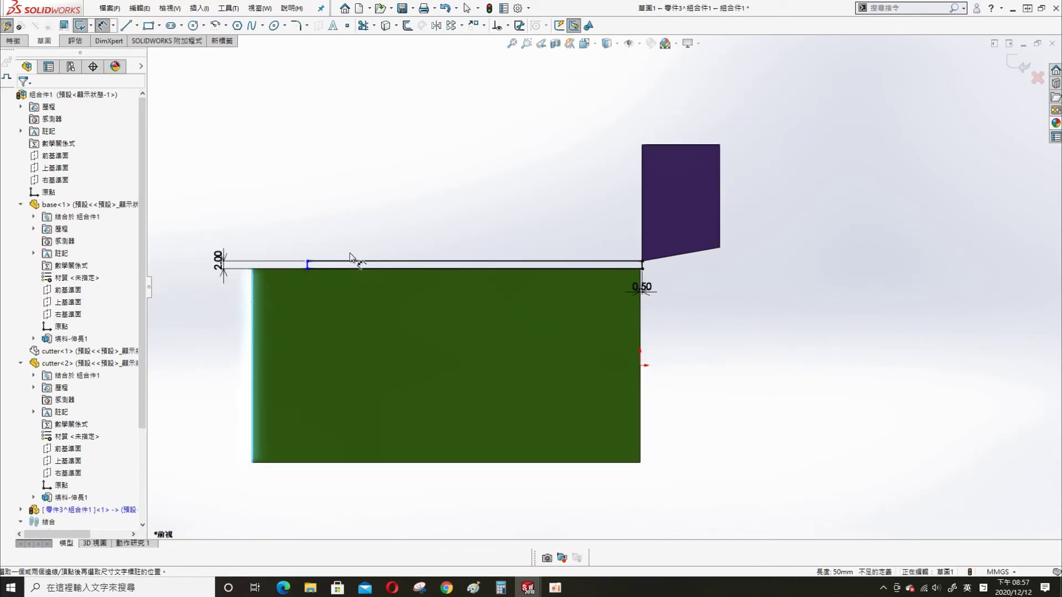
pyautogui.scroll(-3, 349, 253)
pyautogui.click(325, 280)
pyautogui.click(288, 220)
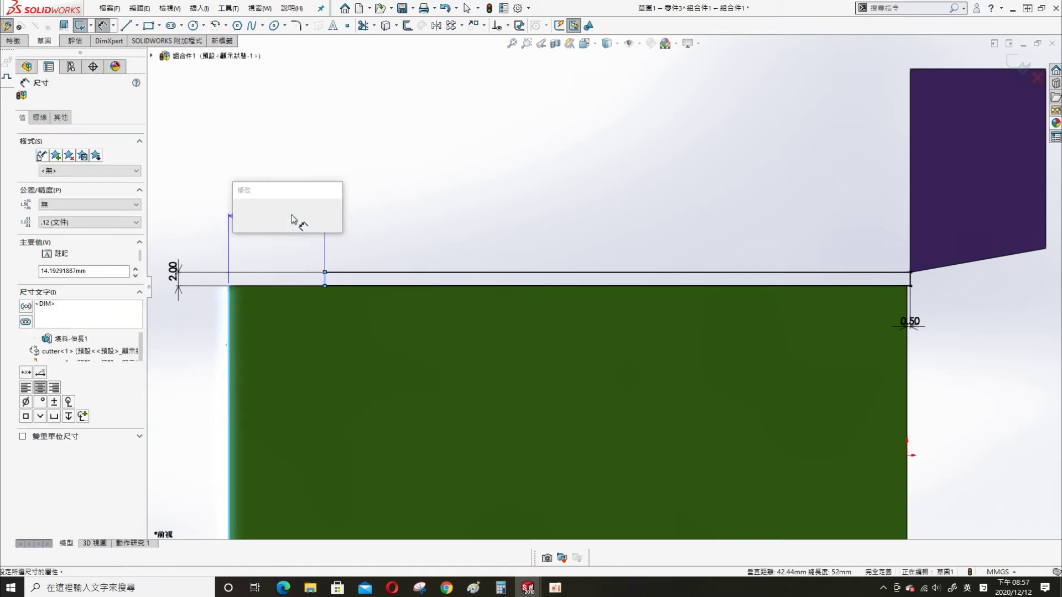
pyautogui.write('10')
pyautogui.press('Return')
pyautogui.click(324, 183)
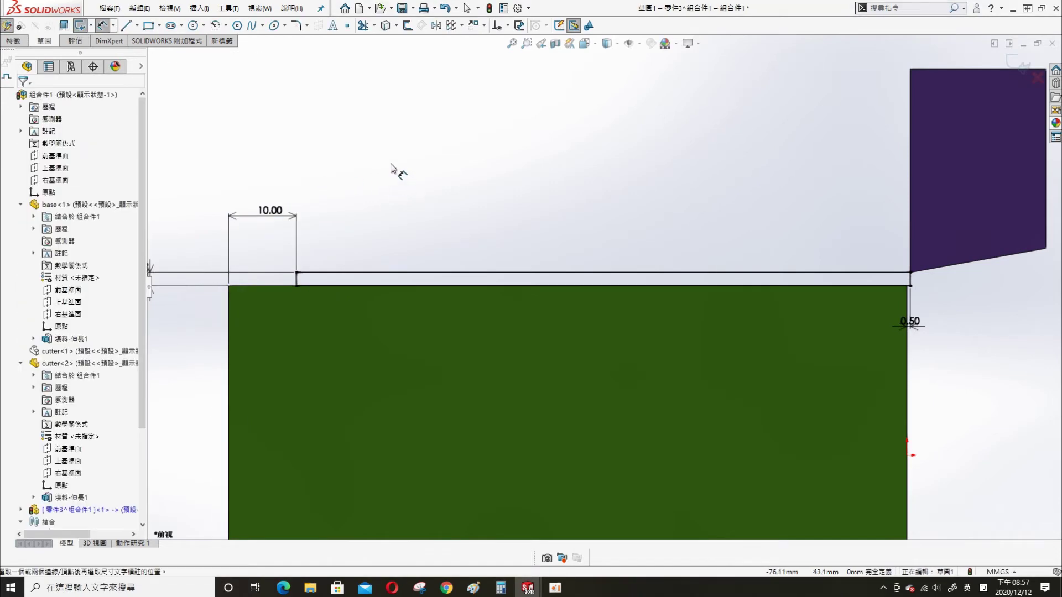
pyautogui.hotkey('ctrl', '7')
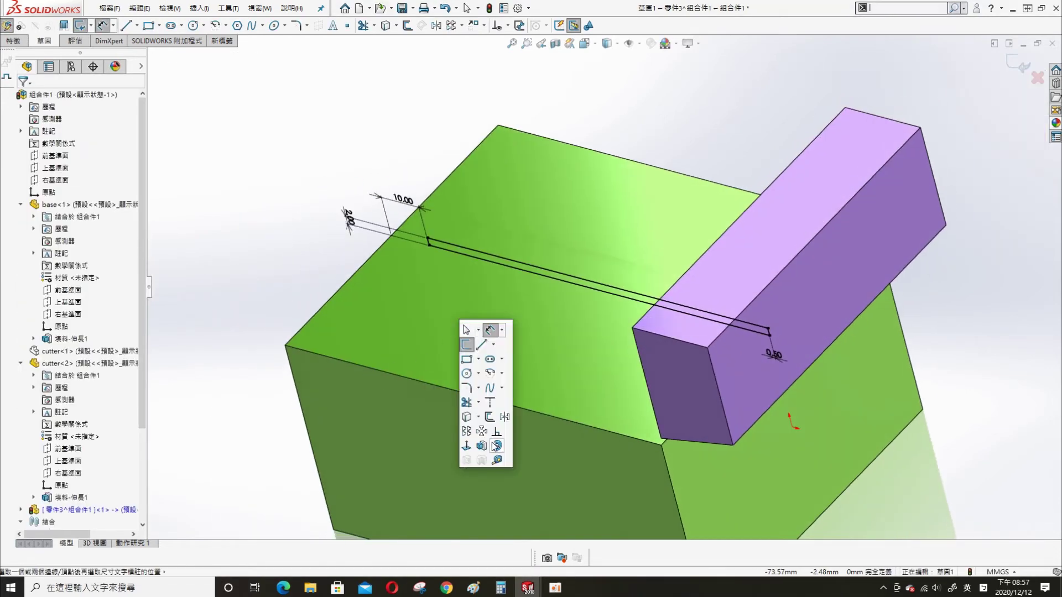
# Step: Extrude the sketch Mid Plane 50 mm into a thin plate on the green base
pyautogui.click(490, 327)
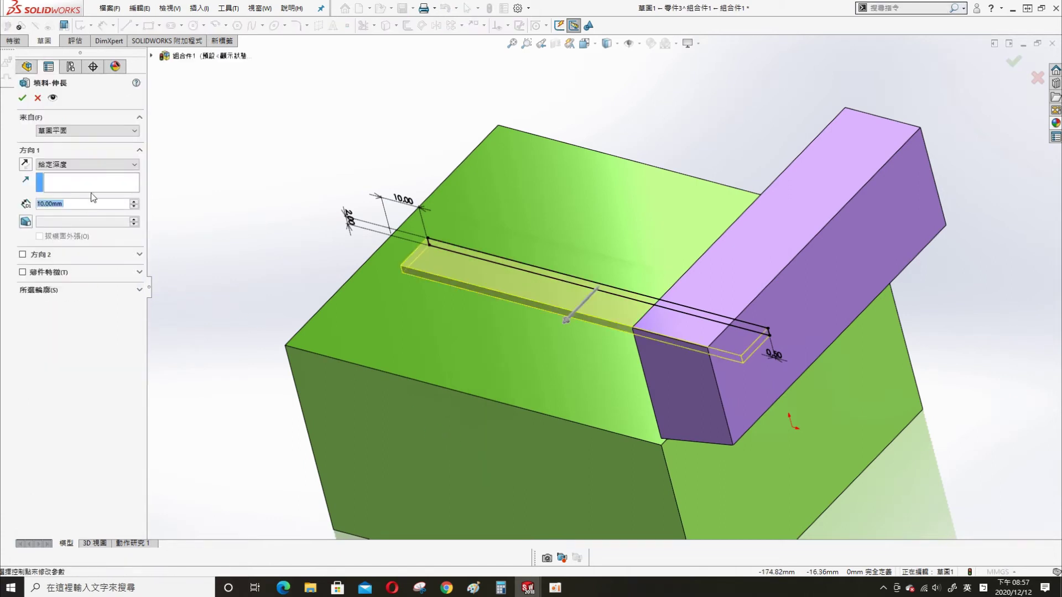
pyautogui.click(88, 164)
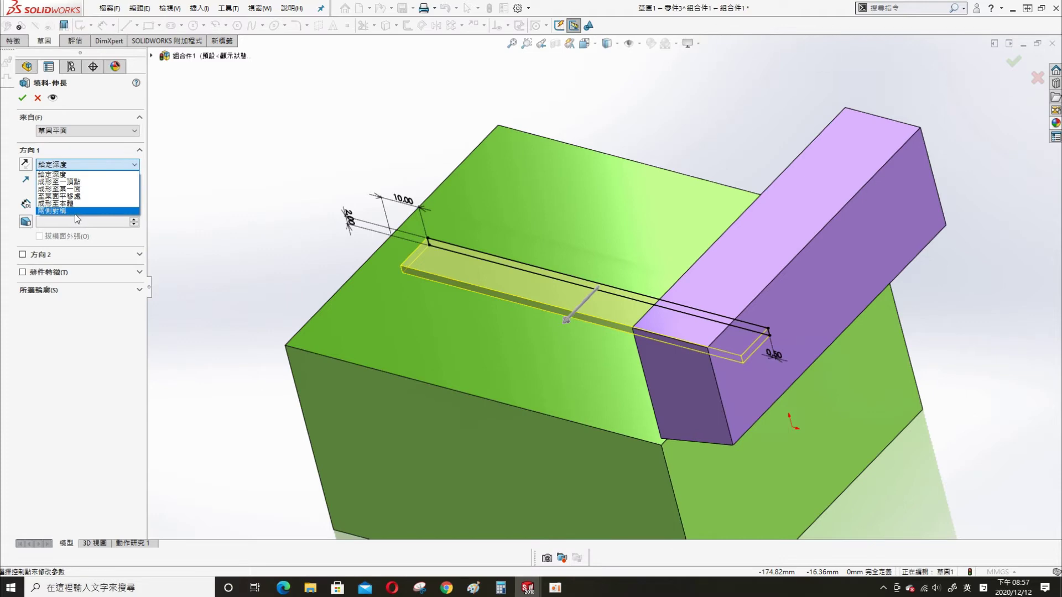
pyautogui.click(75, 212)
pyautogui.write('50')
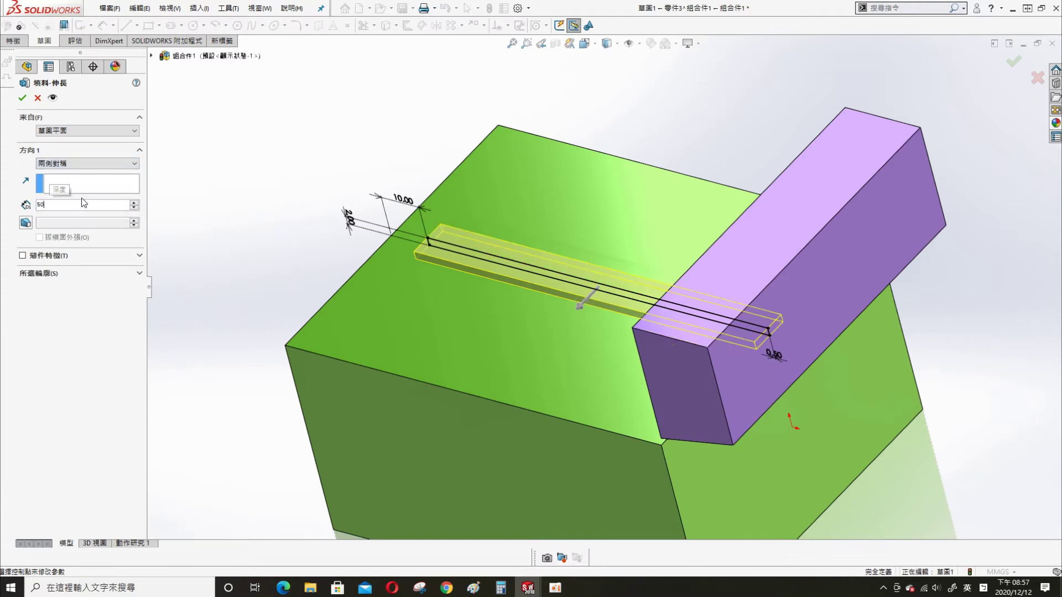
pyautogui.press('Return')
pyautogui.click(23, 99)
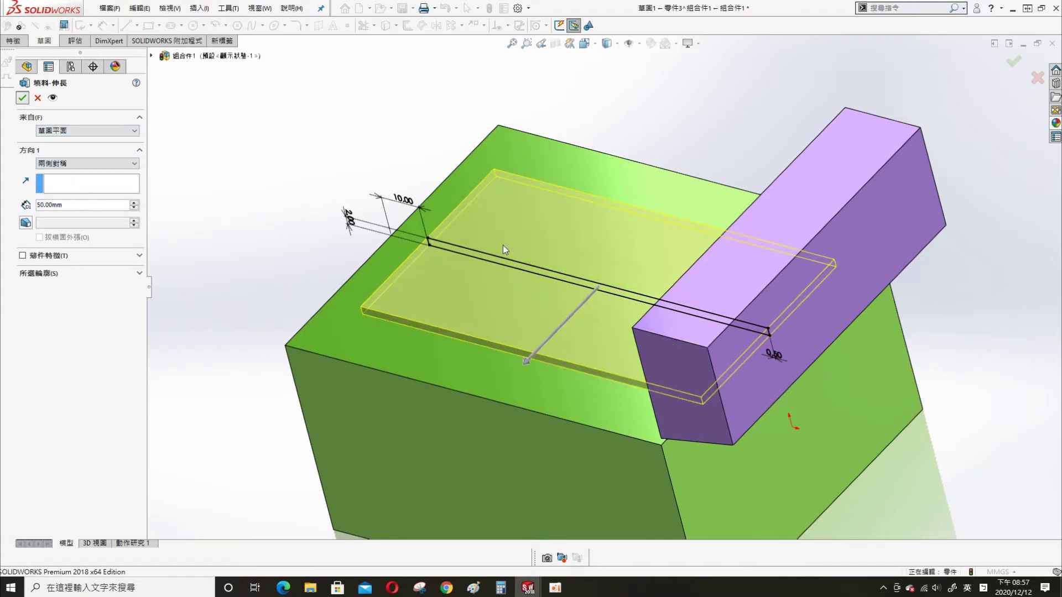
pyautogui.scroll(3, 602, 286)
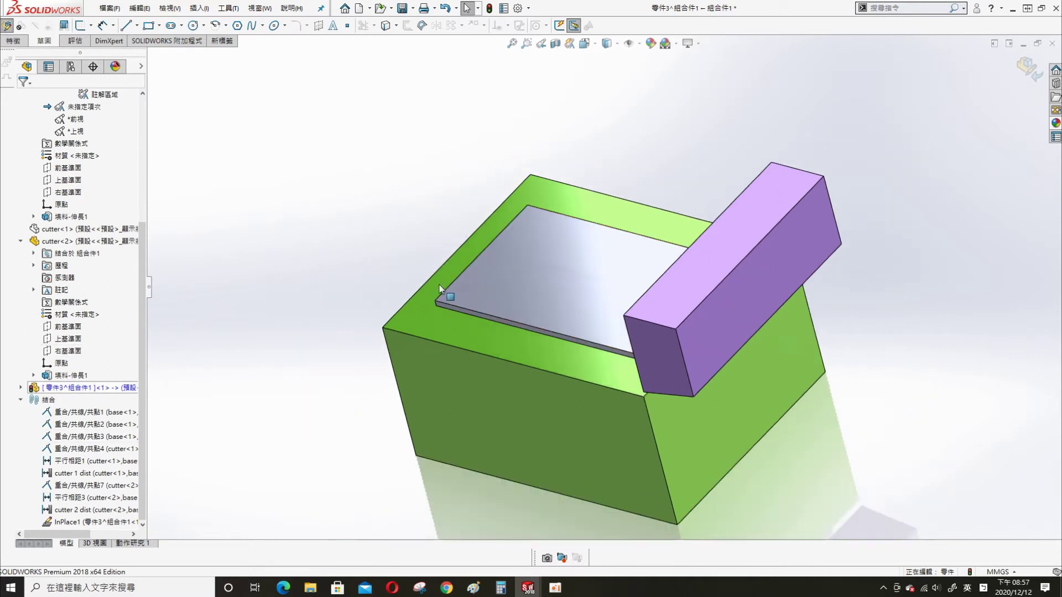
pyautogui.click(21, 387)
# Step: Start a sketch on 零件3's front plane and draw a rectangle beside the cutter
pyautogui.click(66, 473)
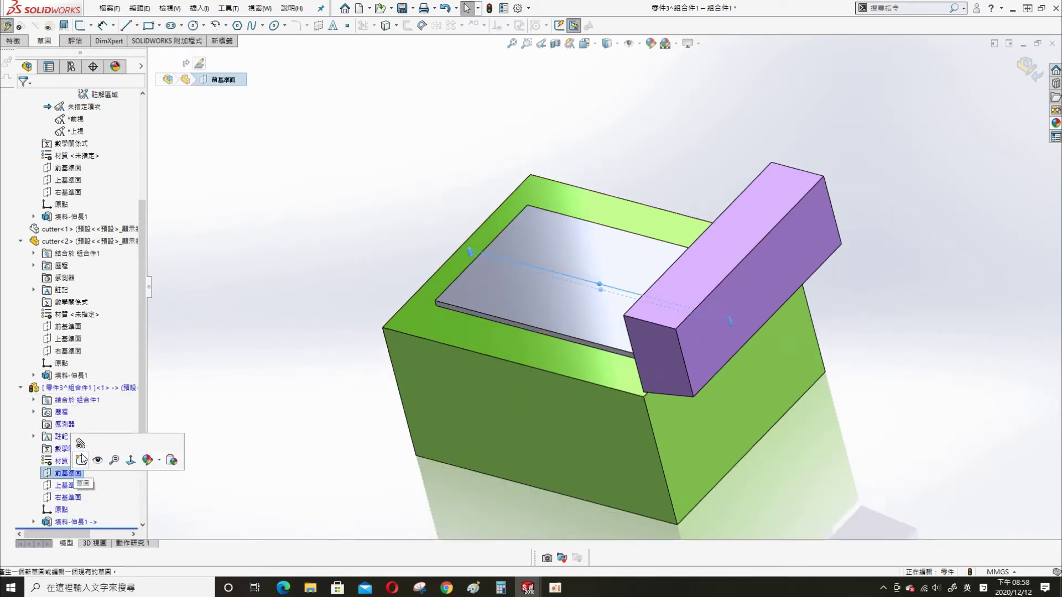
pyautogui.click(82, 459)
pyautogui.press('s')
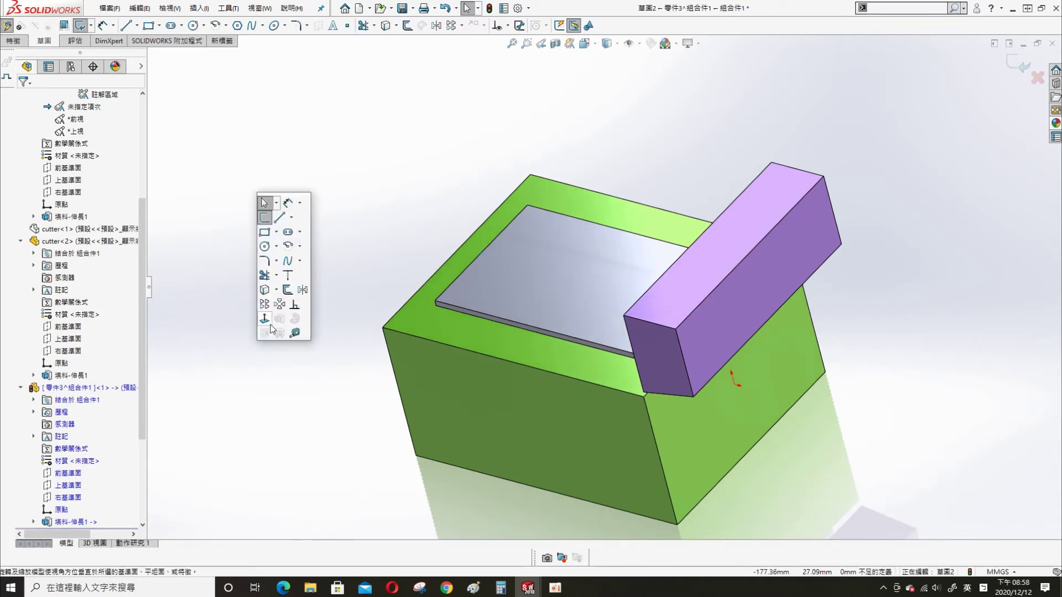
pyautogui.click(270, 325)
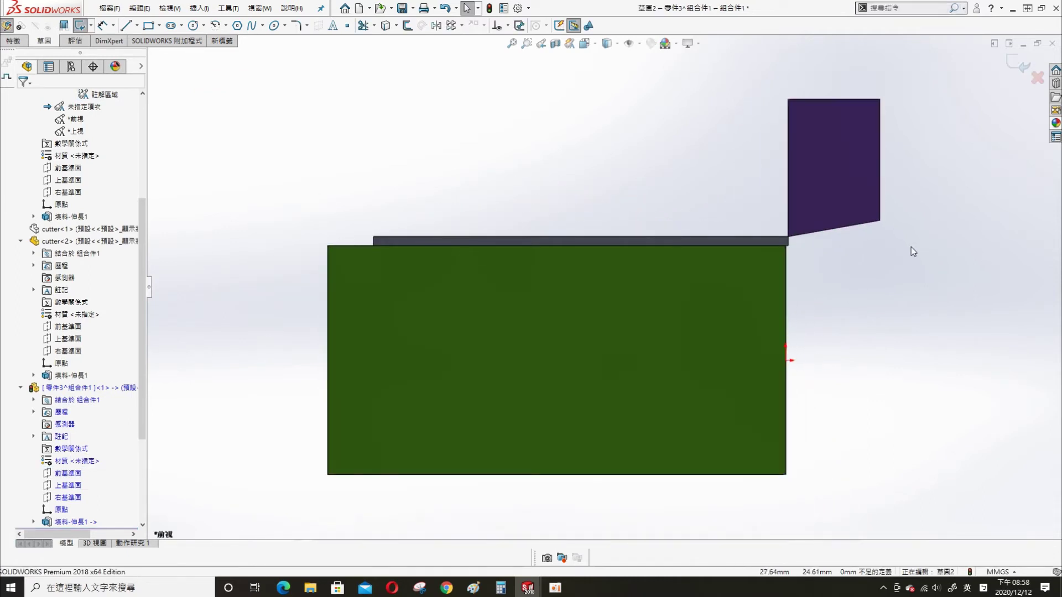
pyautogui.scroll(-3, 911, 247)
pyautogui.press('s')
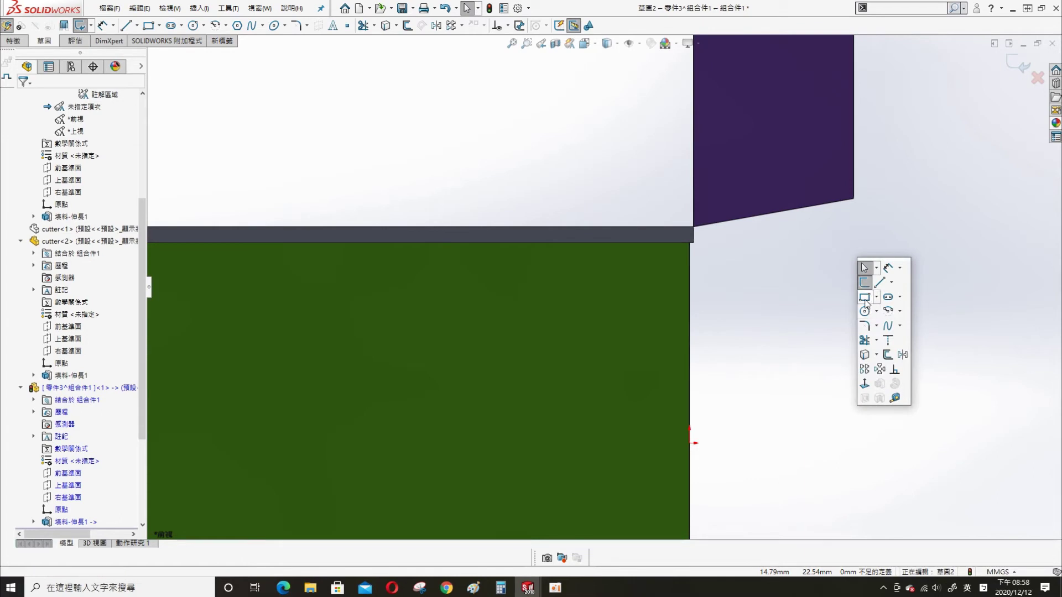
pyautogui.click(866, 299)
pyautogui.click(751, 236)
pyautogui.click(878, 265)
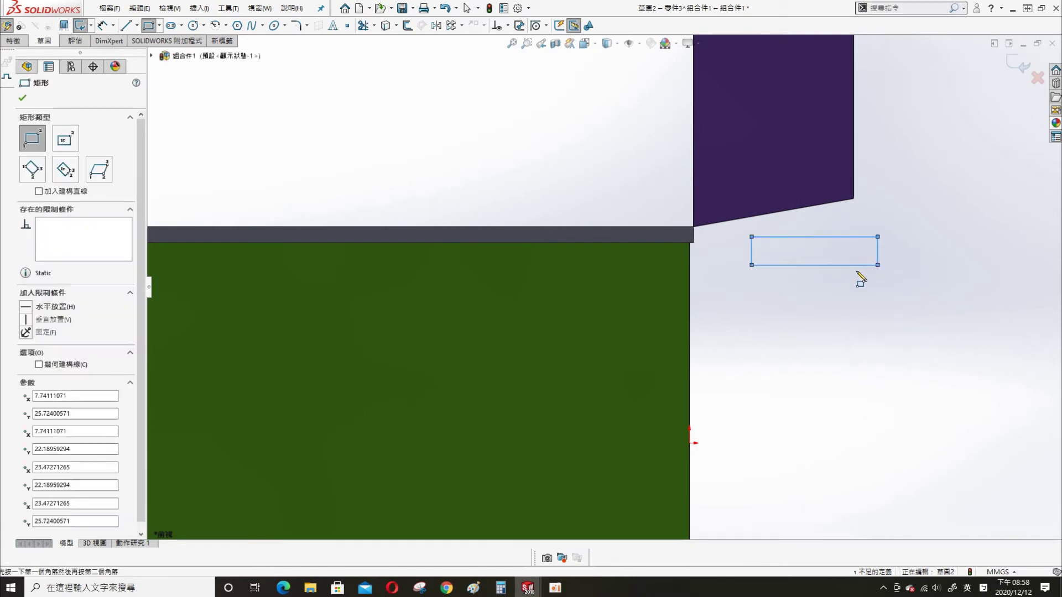
# Step: Make the rectangle's top-left corner coincident with the cutter's corner
pyautogui.click(752, 254)
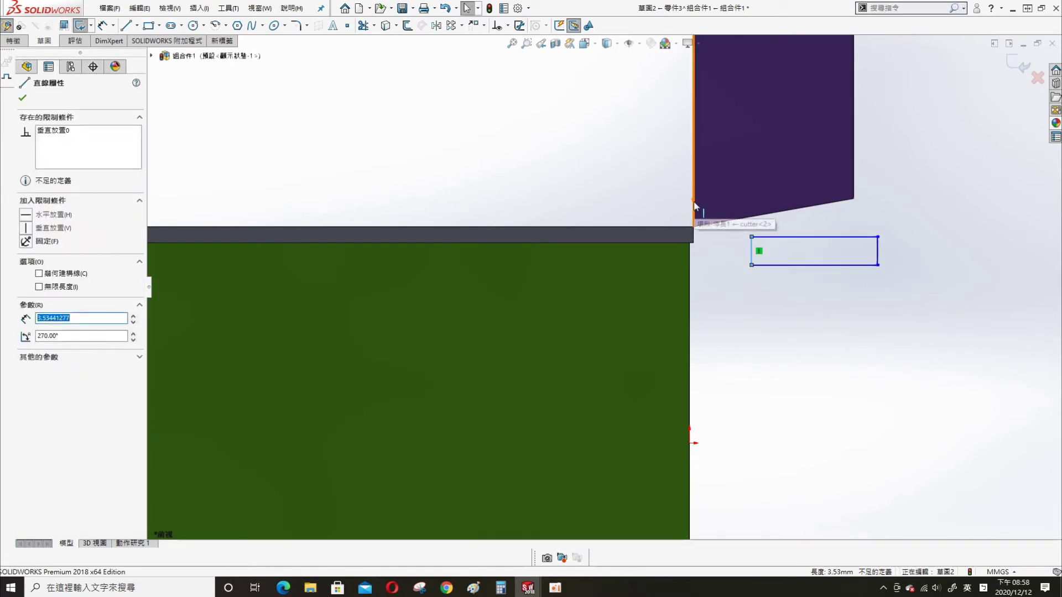
pyautogui.click(752, 237)
pyautogui.moveTo(694, 228); pyautogui.dragTo(719, 257, button='middle')
pyautogui.keyDown('ctrl'); pyautogui.click(713, 248); pyautogui.keyUp('ctrl')
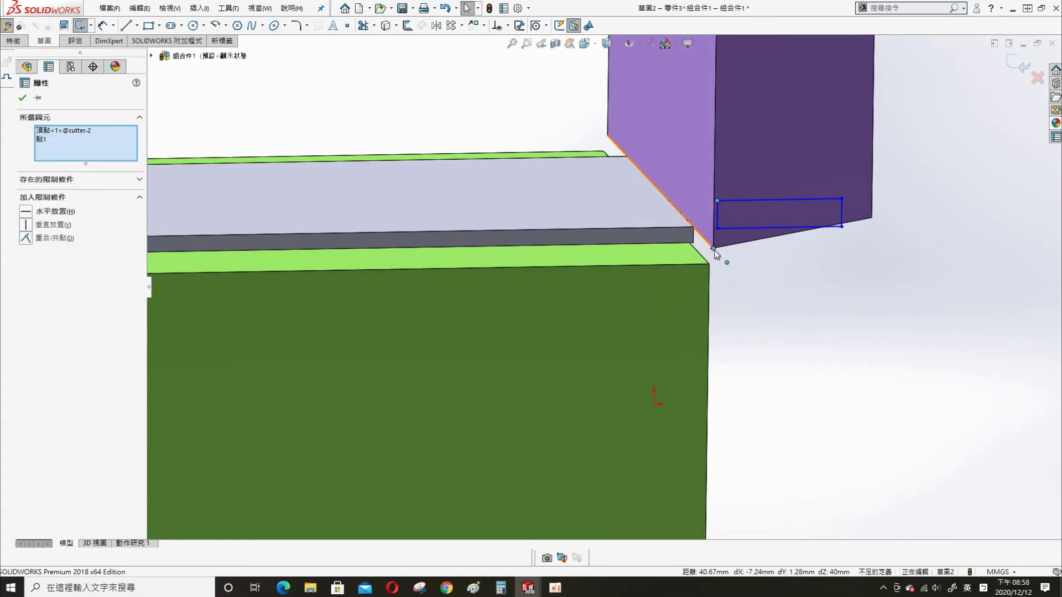
pyautogui.click(26, 238)
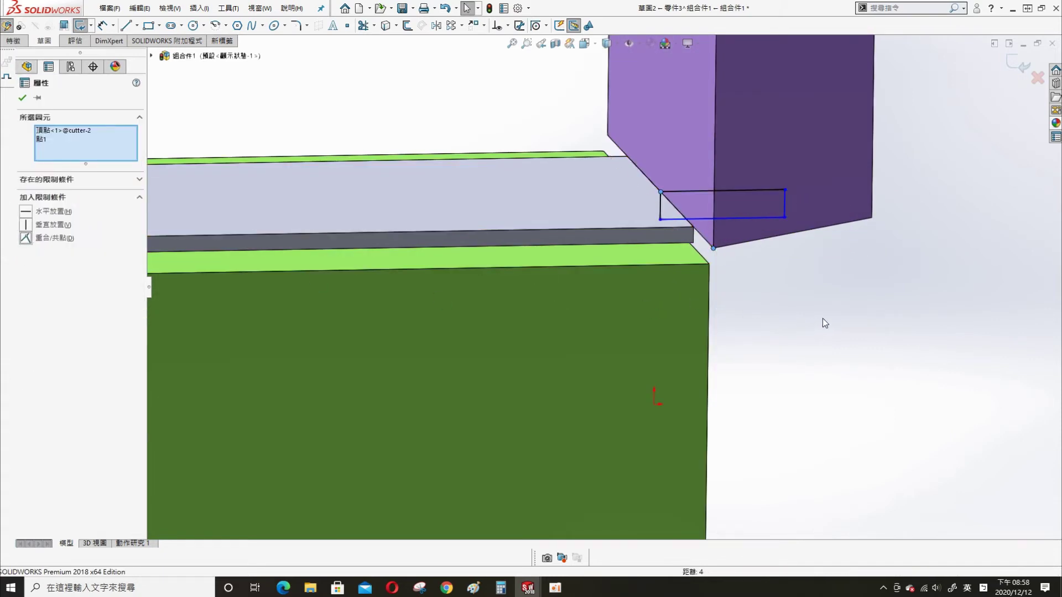
pyautogui.press('Escape')
# Step: Dimension the rectangle 2 mm tall and 30 mm long, viewed Normal To
pyautogui.press('s')
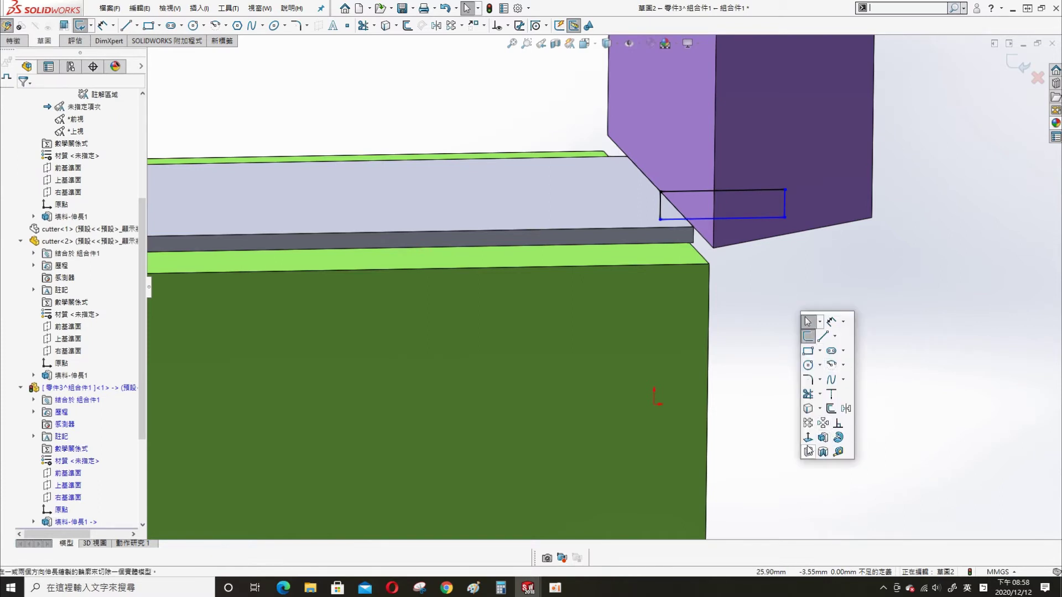
pyautogui.click(808, 443)
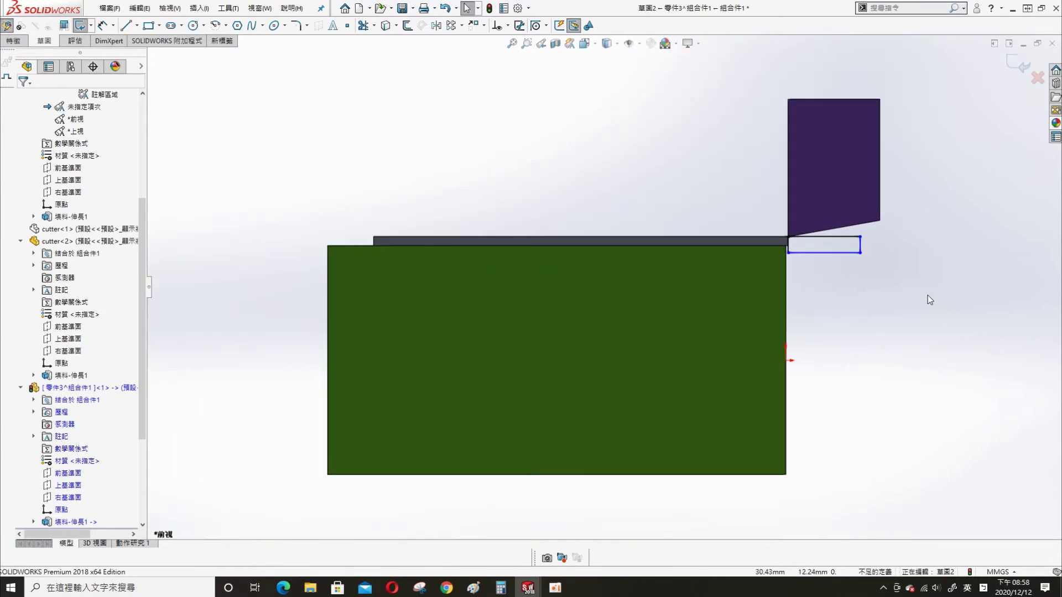
pyautogui.press('s')
pyautogui.click(861, 262)
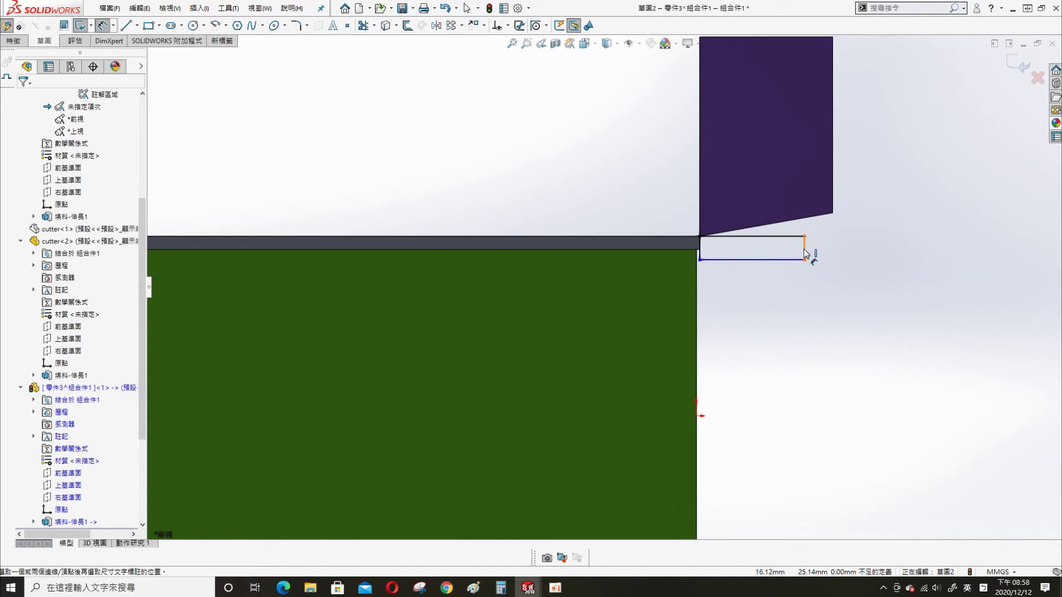
pyautogui.click(805, 254)
pyautogui.click(882, 256)
pyautogui.press('Return')
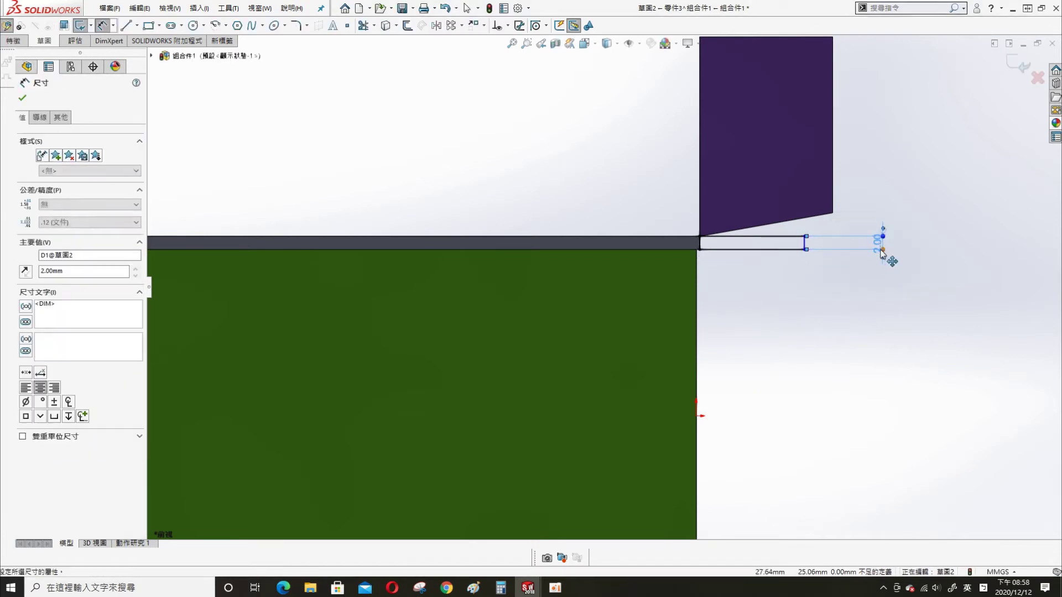
pyautogui.click(747, 252)
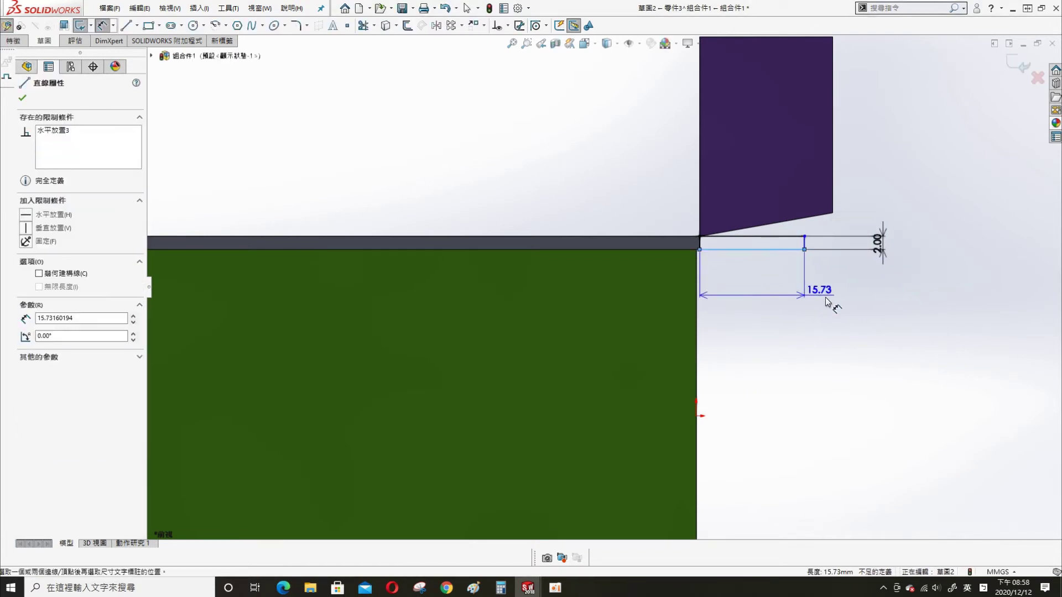
pyautogui.click(863, 304)
pyautogui.write('30')
pyautogui.press('Return')
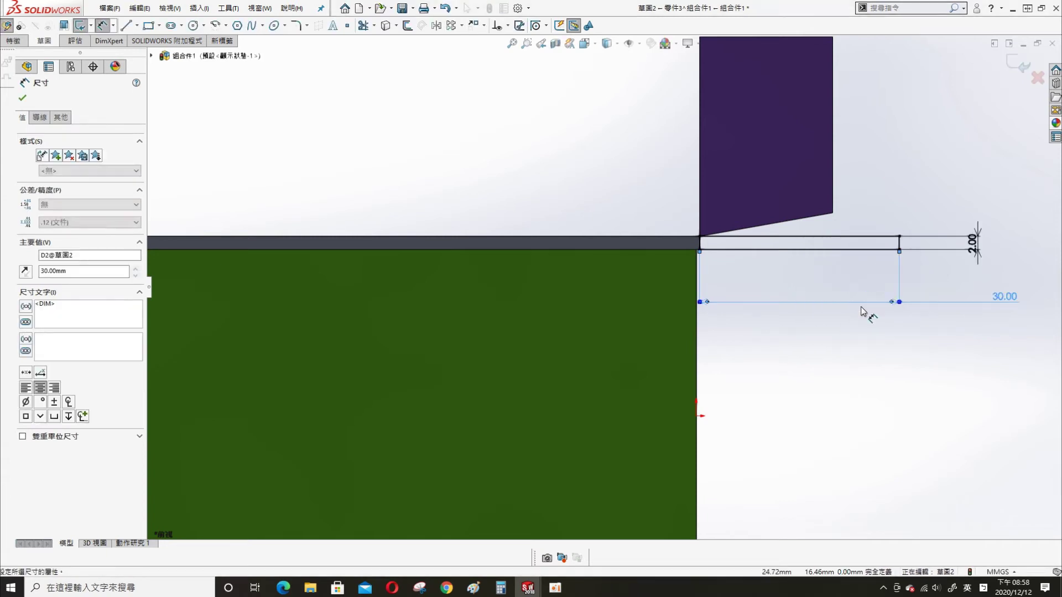
# Step: Extrude the 2 × 30 mm rectangle Mid Plane 50 mm and return to the assembly
pyautogui.press('s')
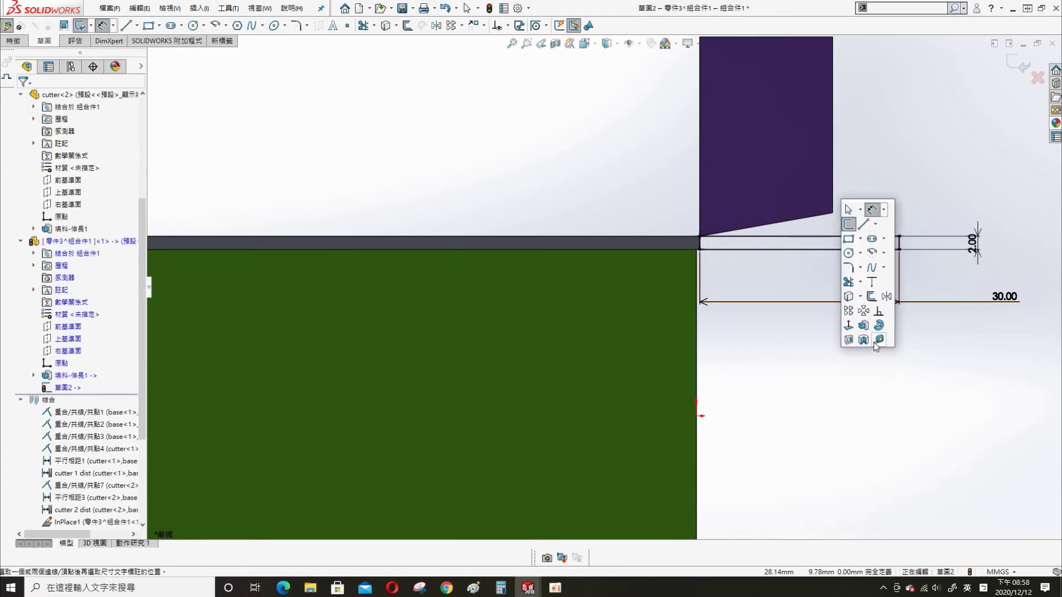
pyautogui.click(862, 326)
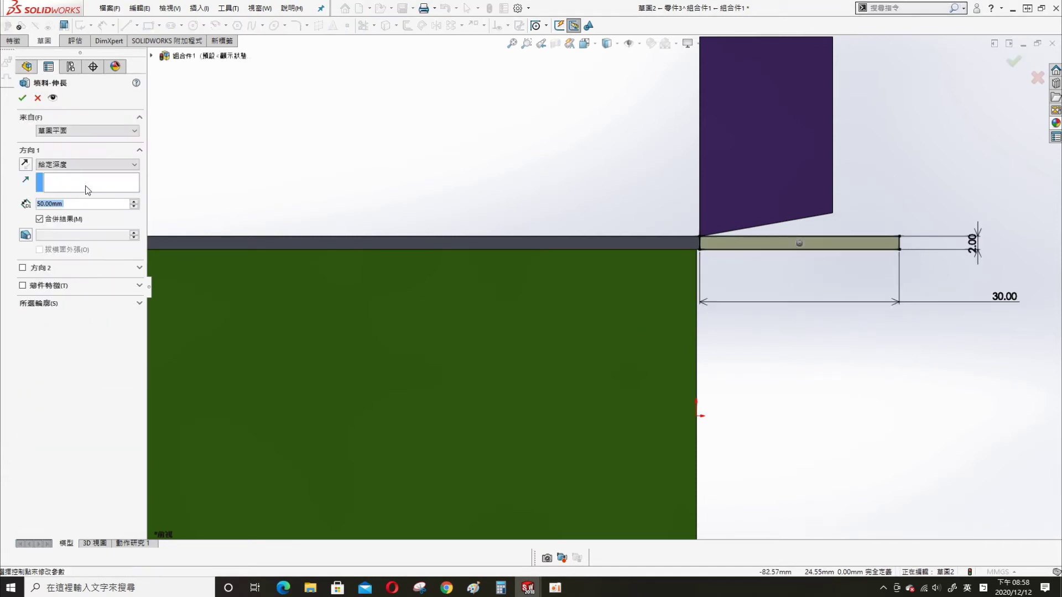
pyautogui.click(99, 168)
pyautogui.click(100, 215)
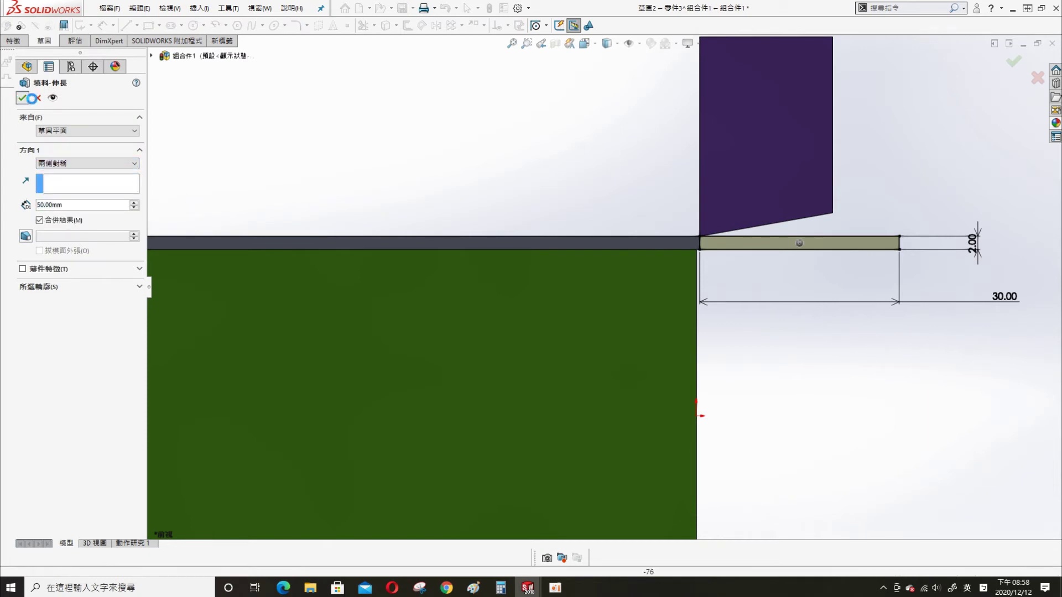
pyautogui.click(22, 97)
pyautogui.click(1029, 66)
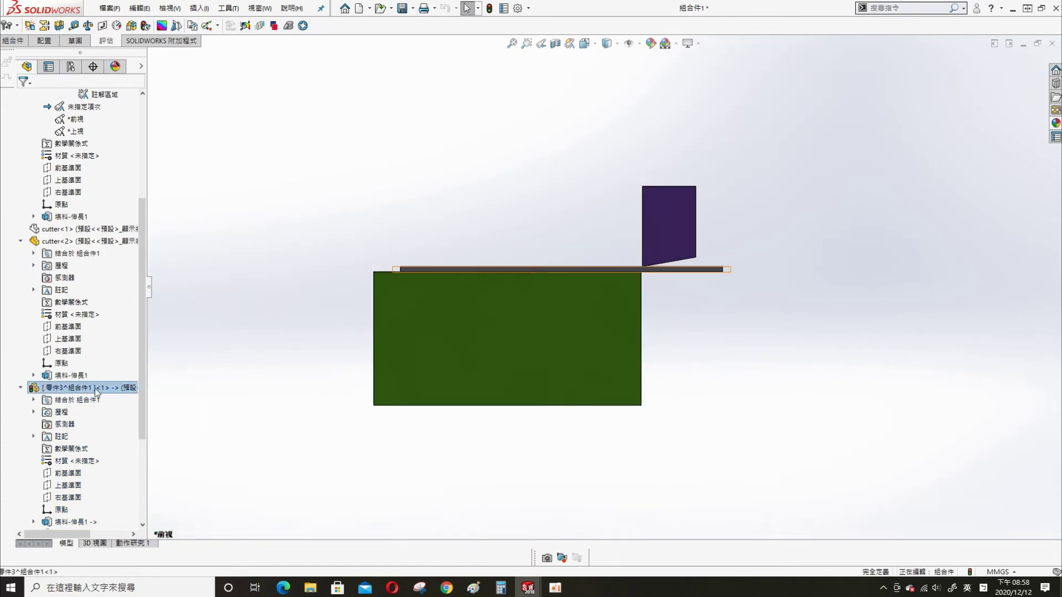
# Step: Set the 零件3 plate's appearance colour to red, RGB 255, 0, 0
pyautogui.rightClick(71, 387)
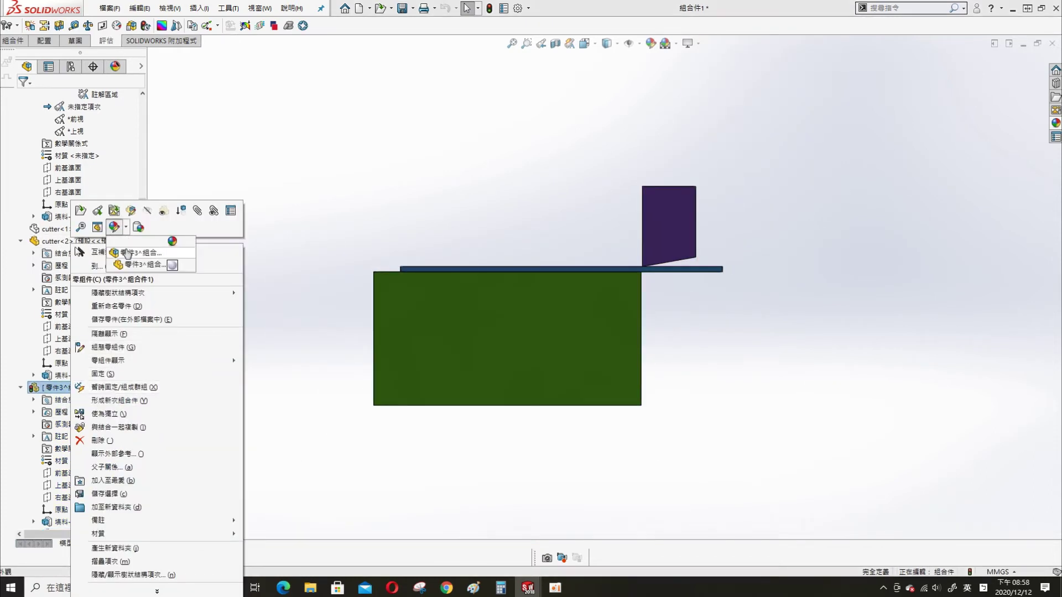
pyautogui.click(180, 330)
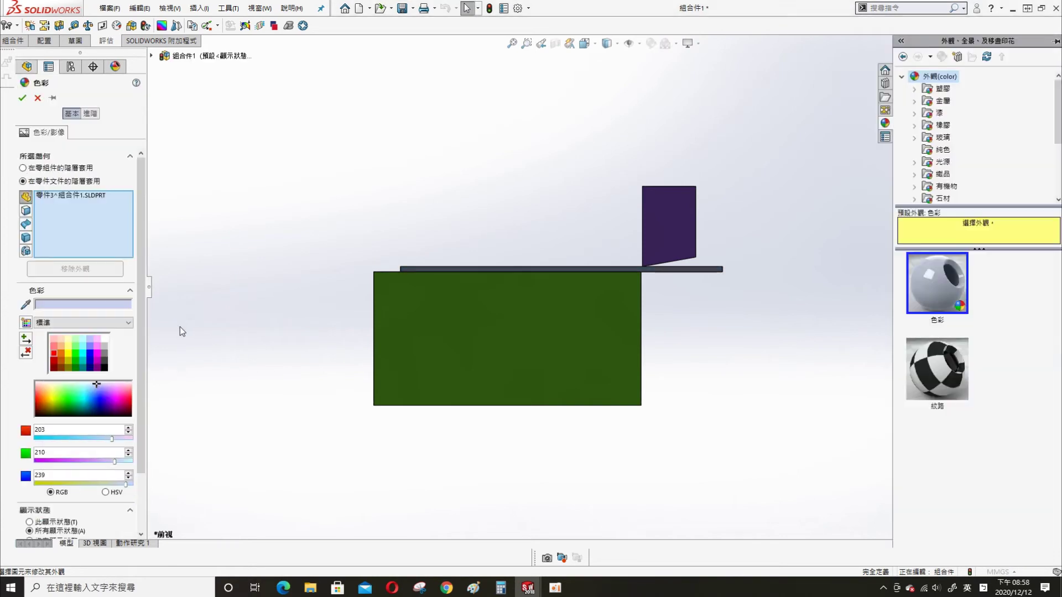
pyautogui.click(54, 357)
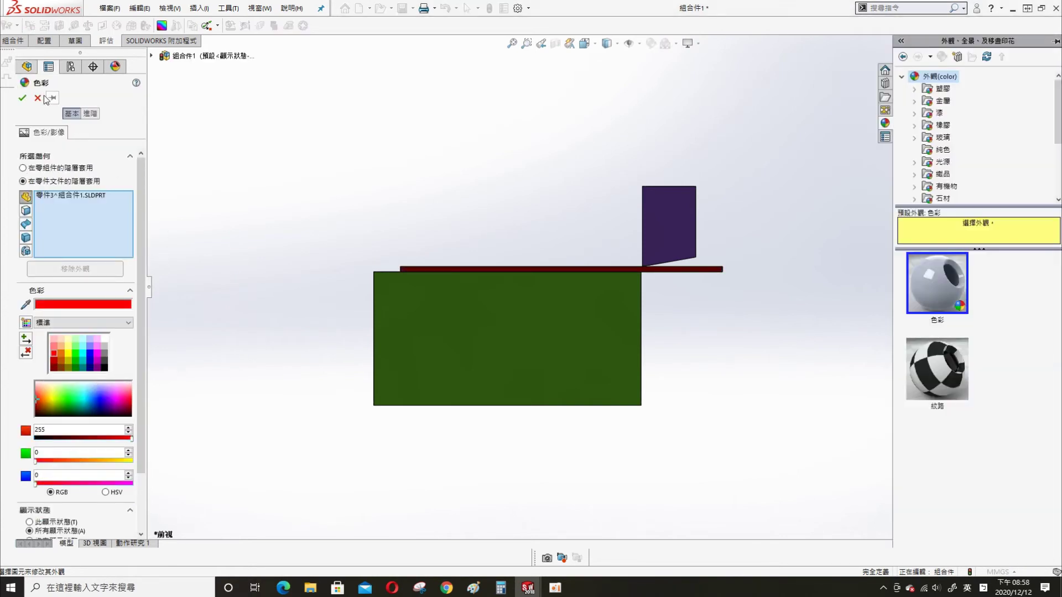
pyautogui.click(22, 99)
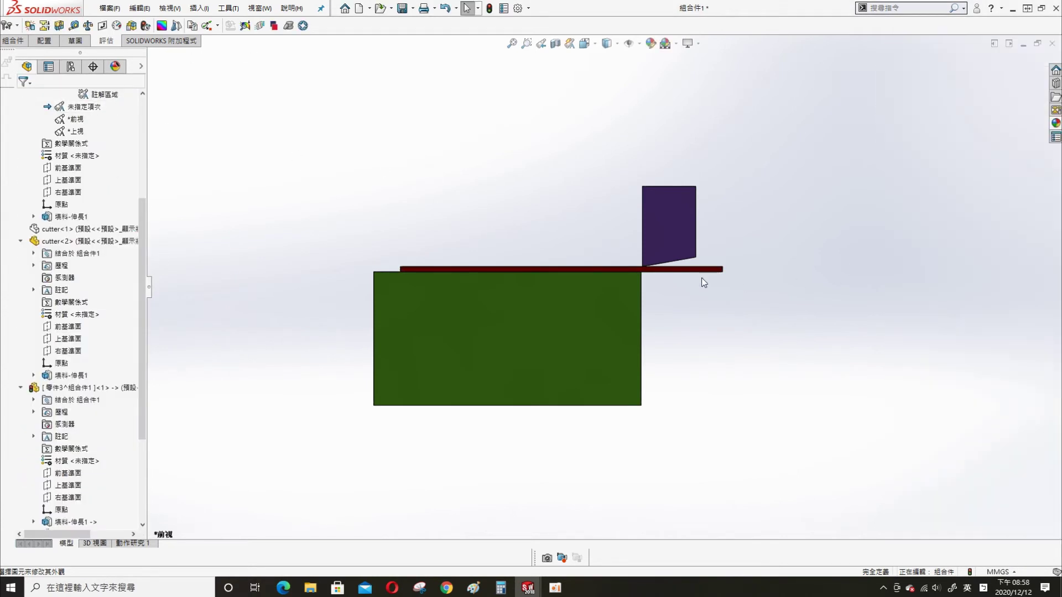
# Step: Drag the cutter down and back over the green base, rebuilding to check the plate follows
pyautogui.moveTo(668, 209); pyautogui.dragTo(649, 367)
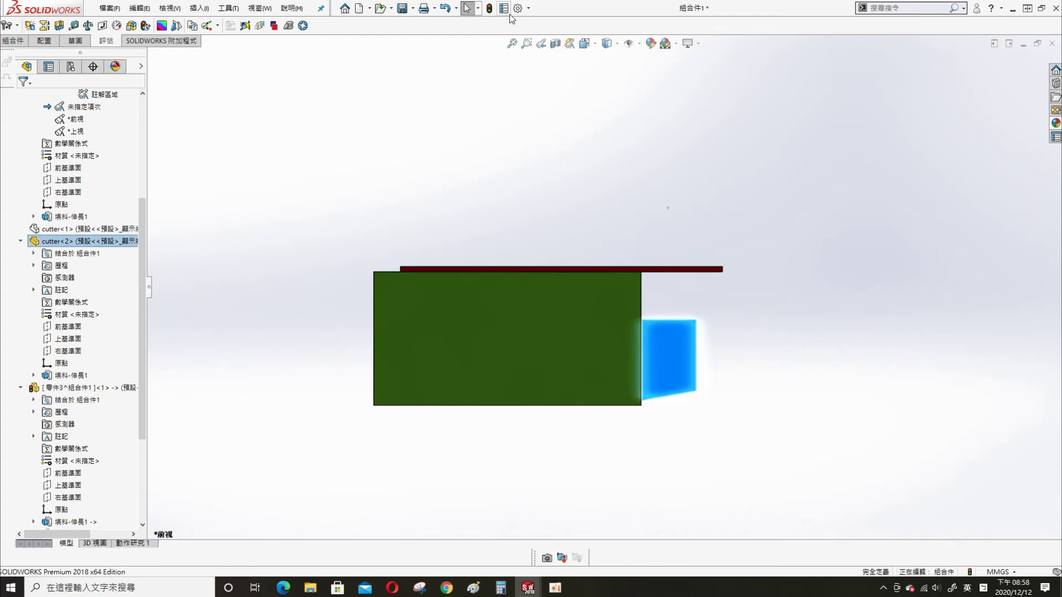
pyautogui.click(489, 8)
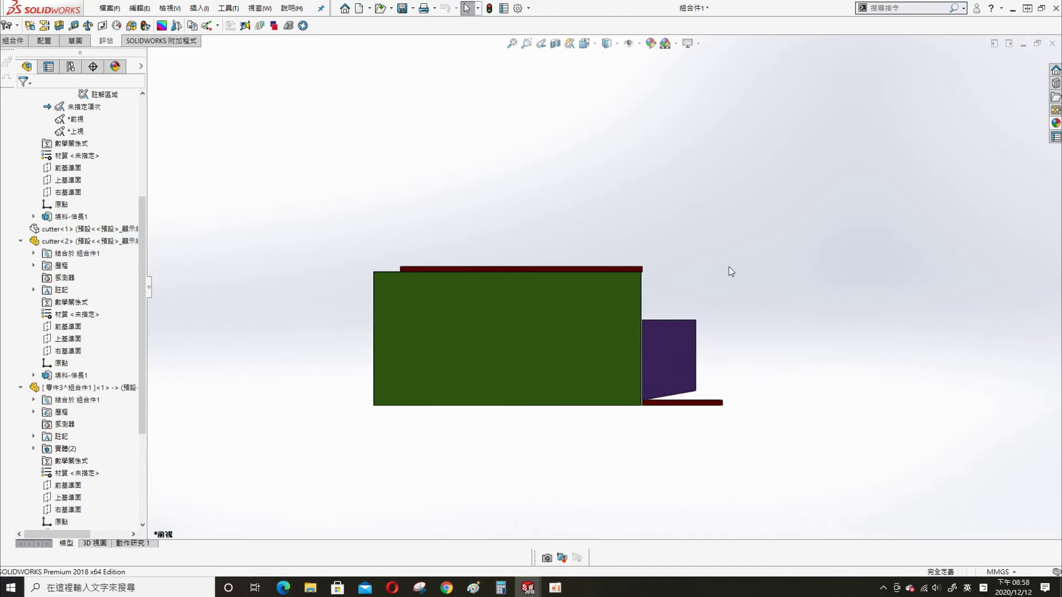
pyautogui.moveTo(728, 268)
pyautogui.mouseDown(button='middle')
pyautogui.moveTo(673, 255)
pyautogui.moveTo(706, 351)
pyautogui.mouseUp(button='middle')
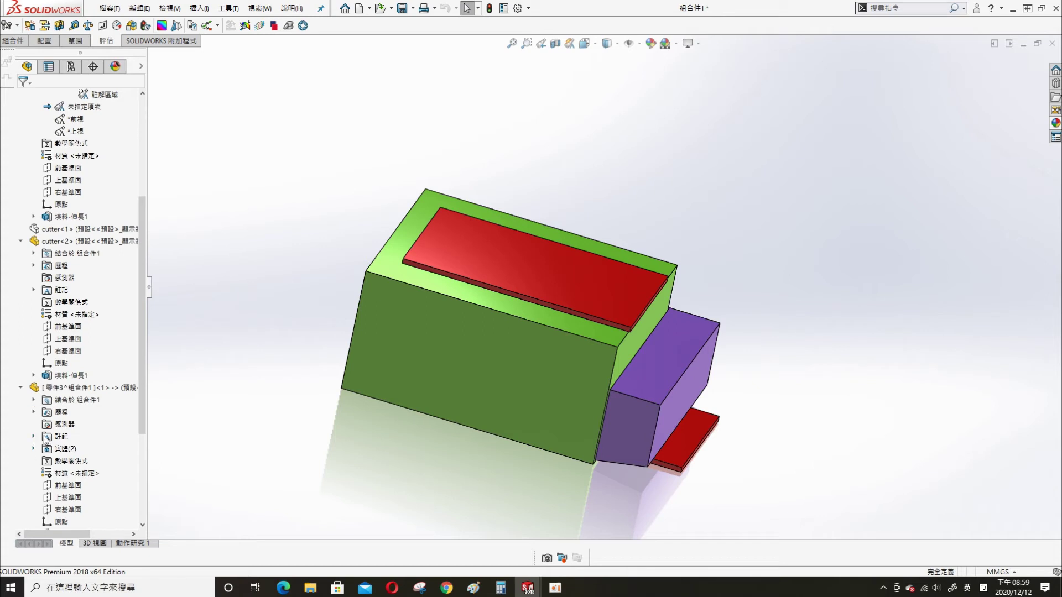
pyautogui.moveTo(661, 392); pyautogui.dragTo(687, 275)
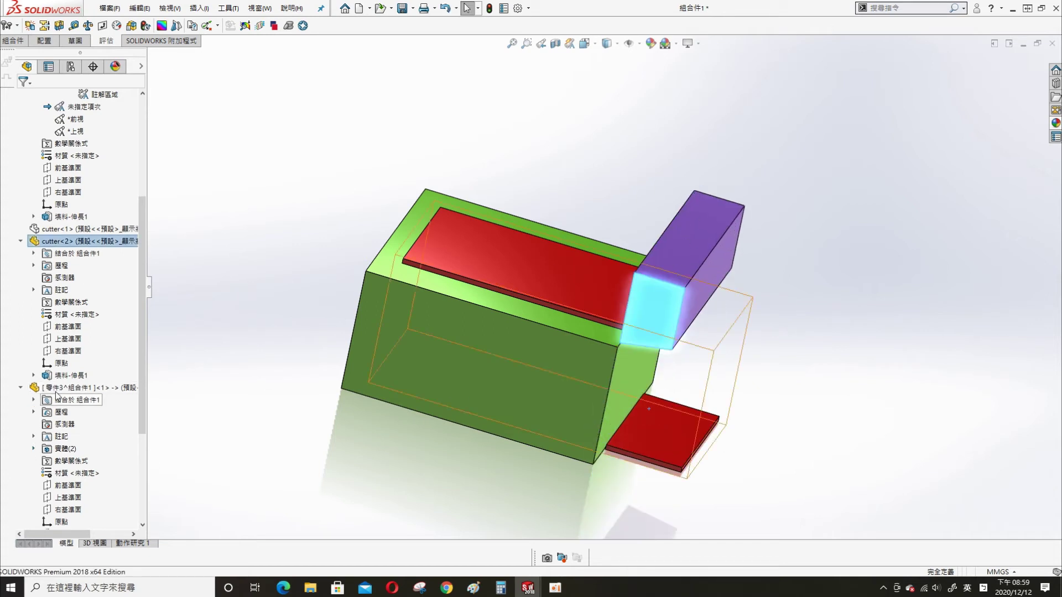
pyautogui.click(489, 9)
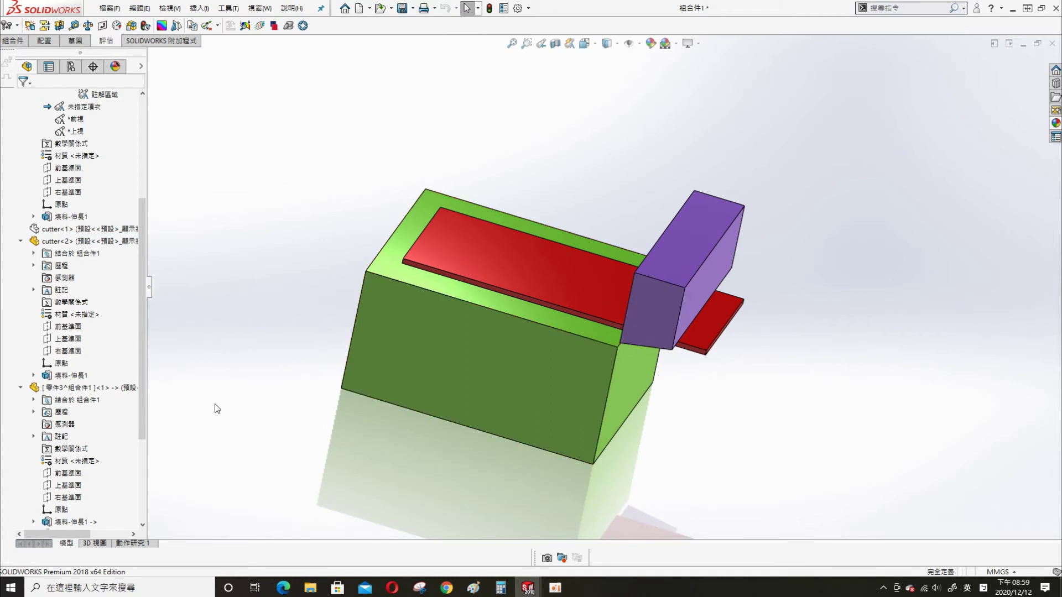
pyautogui.moveTo(218, 390); pyautogui.dragTo(187, 388, button='middle')
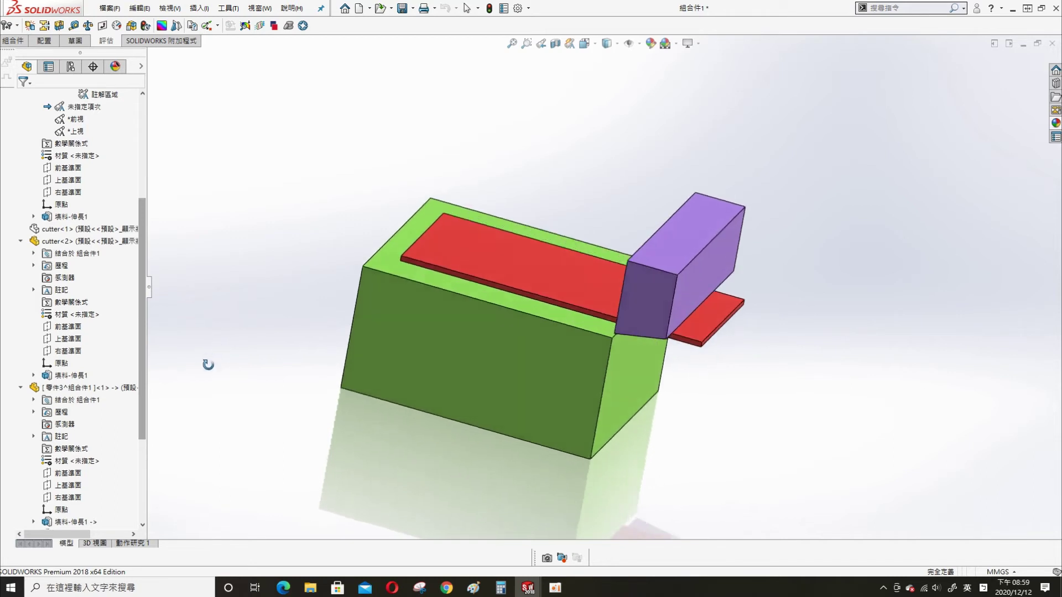
# Step: Show the hidden cutter<1> from the Model tree
pyautogui.click(137, 545)
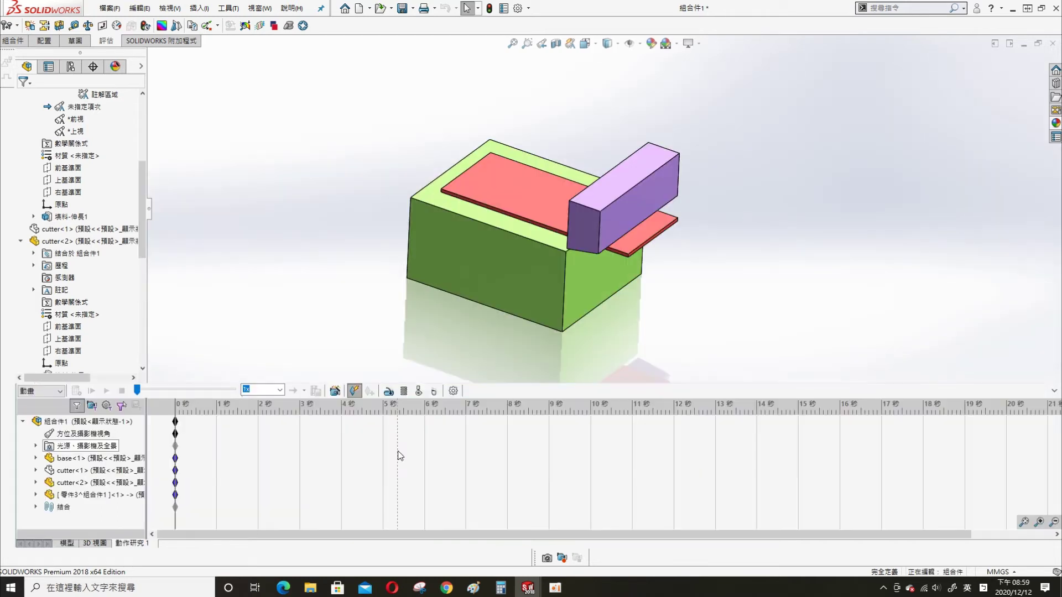
pyautogui.click(69, 543)
pyautogui.click(101, 229)
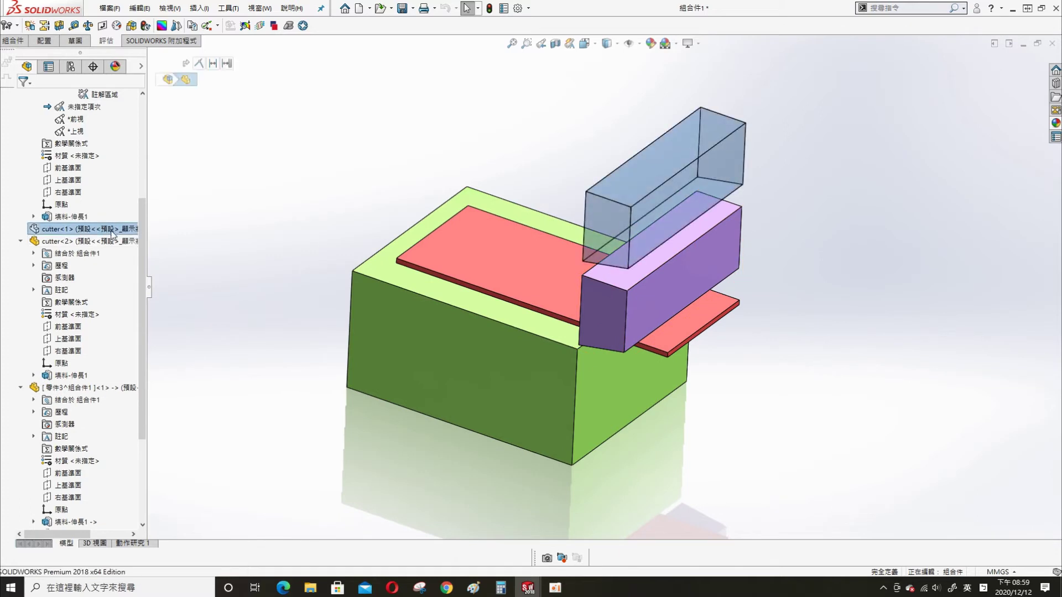
pyautogui.rightClick(110, 242)
pyautogui.rightClick(74, 227)
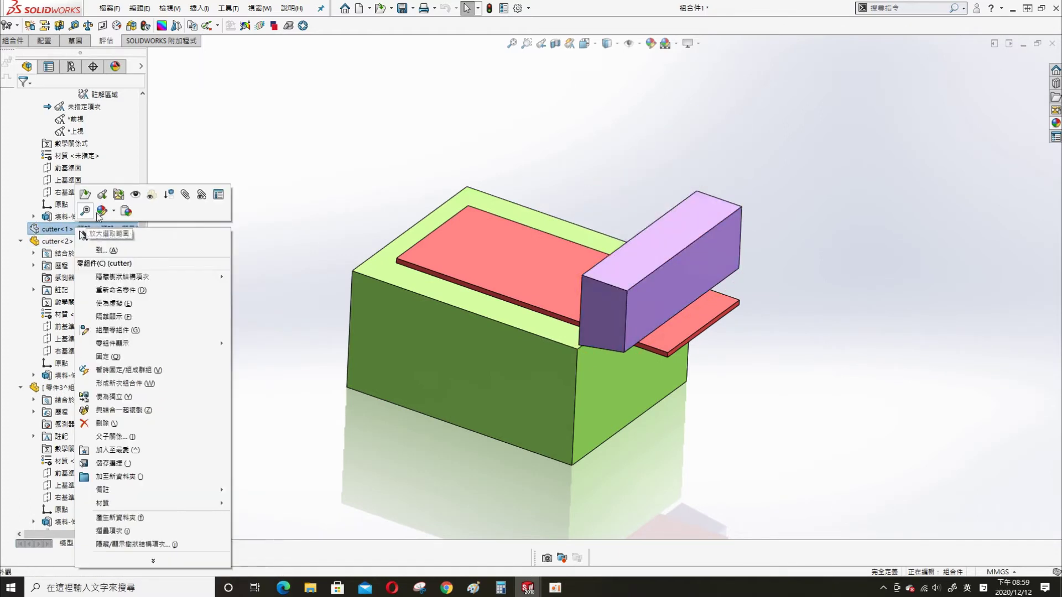
pyautogui.click(113, 209)
# Step: Hide cutter<2> and expand its entries in the Motion Study 1 timeline
pyautogui.click(606, 221)
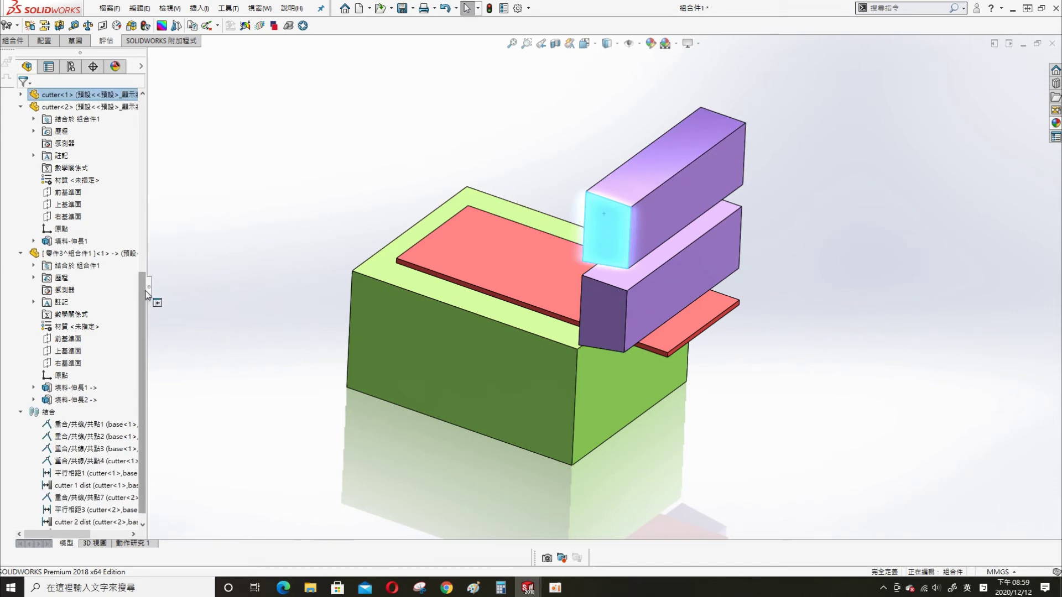
pyautogui.rightClick(75, 107)
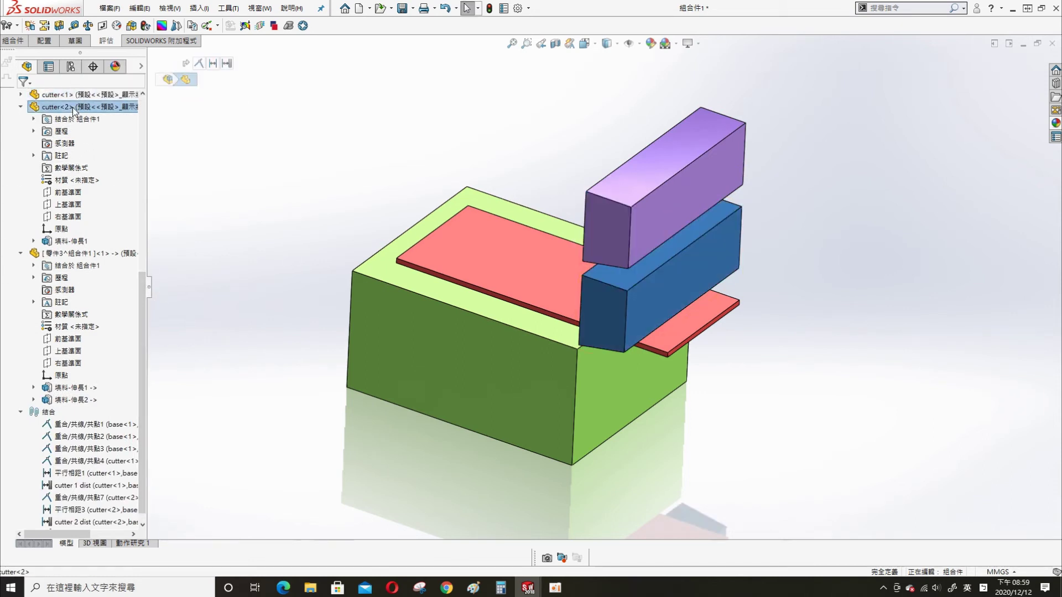
pyautogui.click(149, 76)
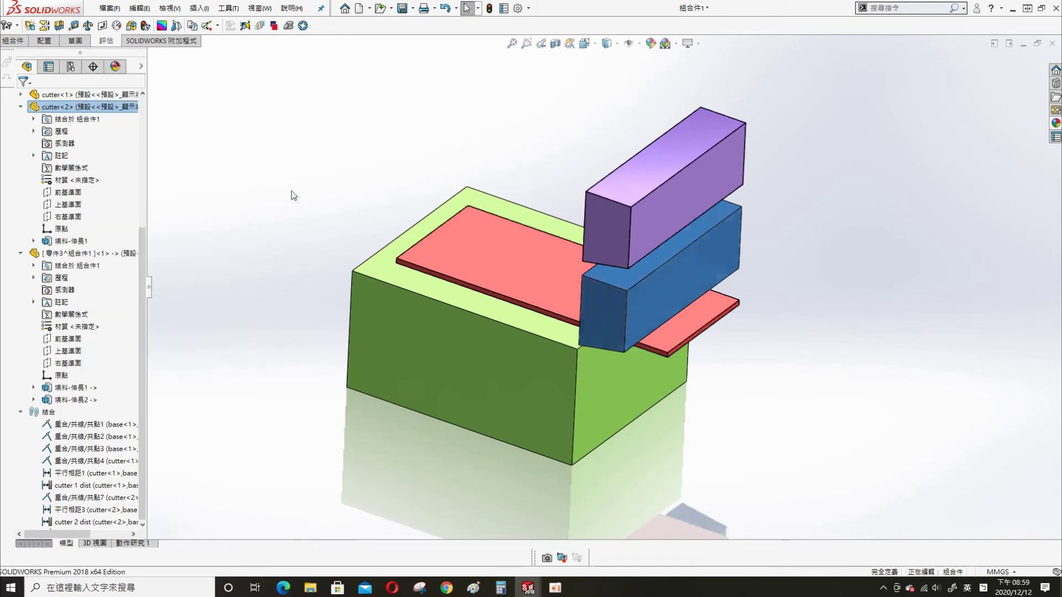
pyautogui.click(130, 544)
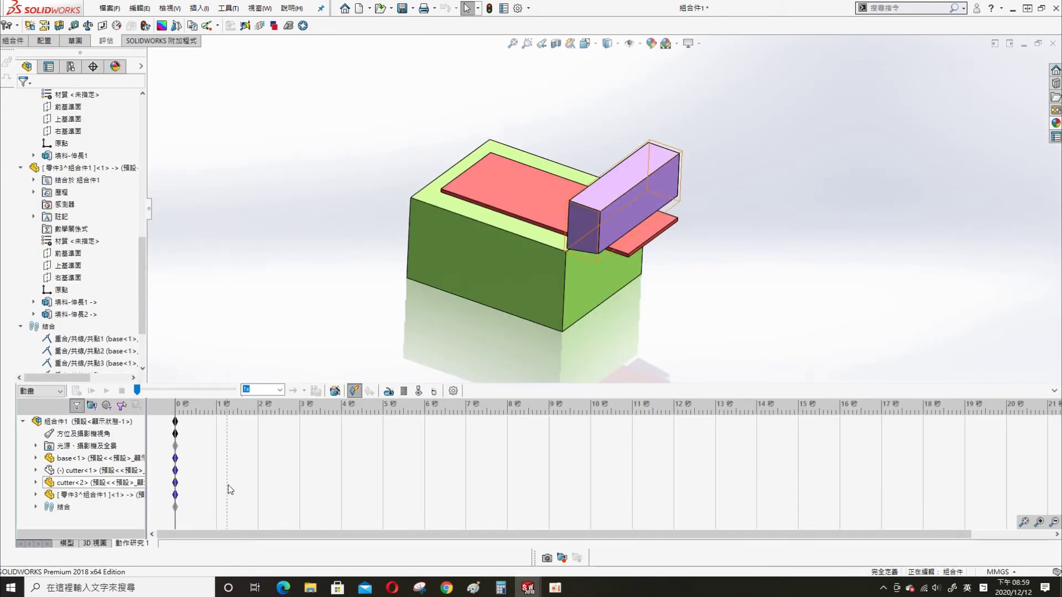
pyautogui.click(36, 482)
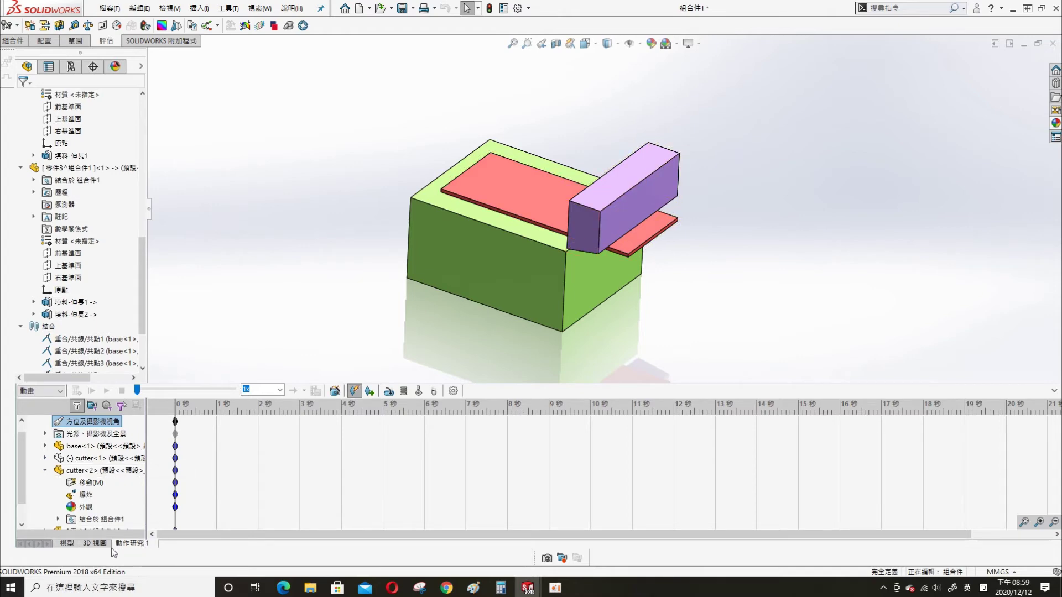
# Step: Create a new motion study, delete Motion Study 1, and open Motion Study 2's timeline
pyautogui.rightClick(131, 545)
pyautogui.click(69, 544)
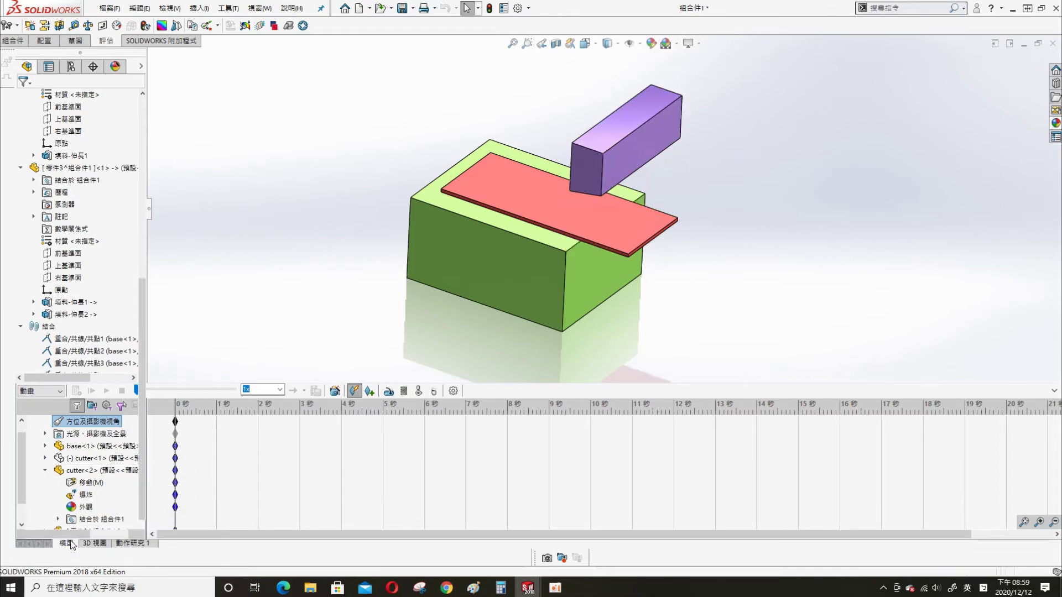
pyautogui.rightClick(132, 544)
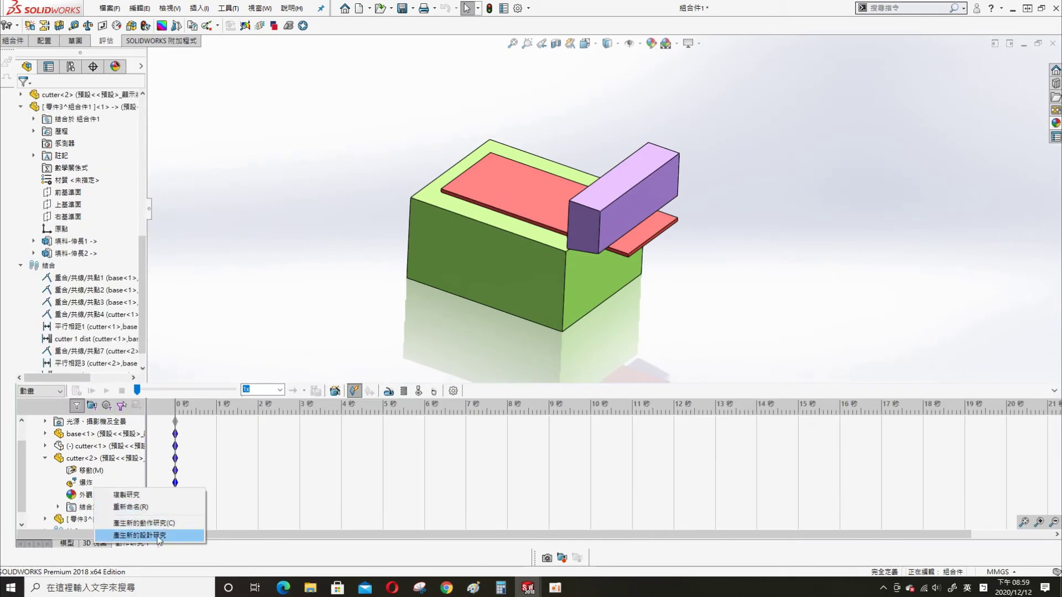
pyautogui.click(144, 523)
pyautogui.rightClick(157, 545)
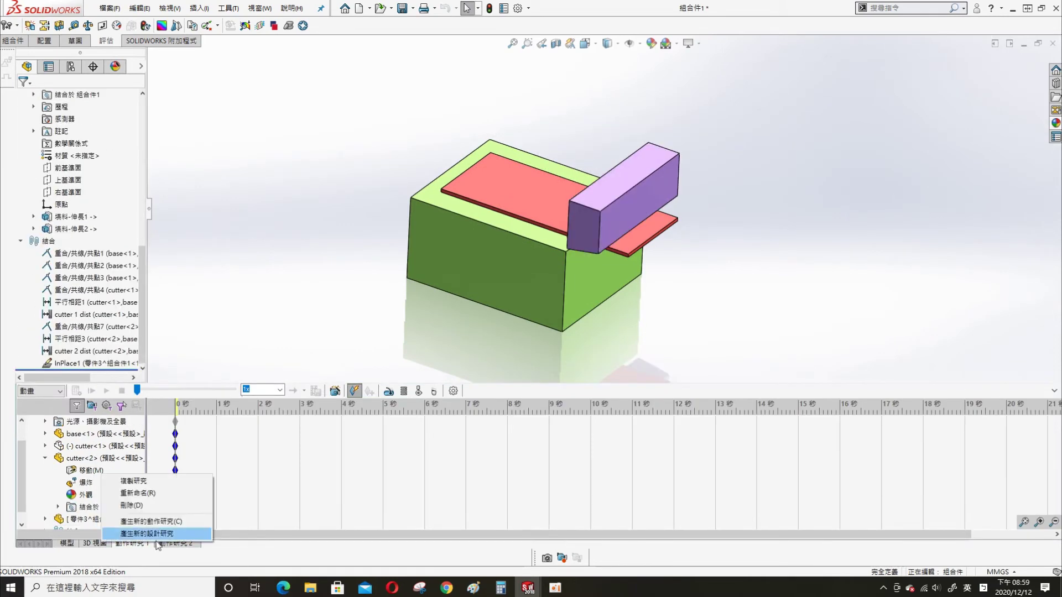
pyautogui.click(133, 505)
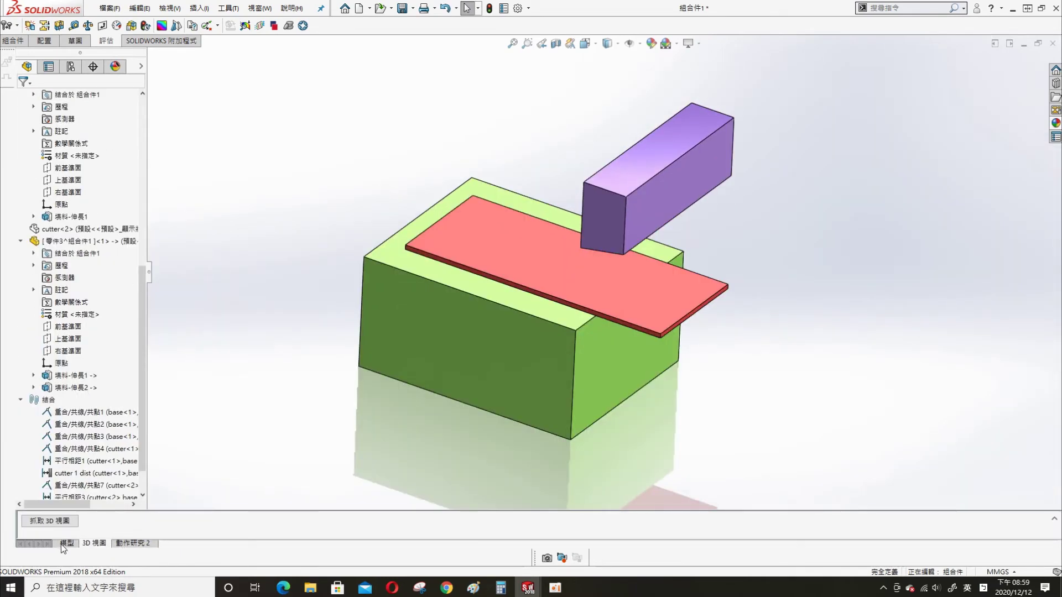
pyautogui.click(67, 545)
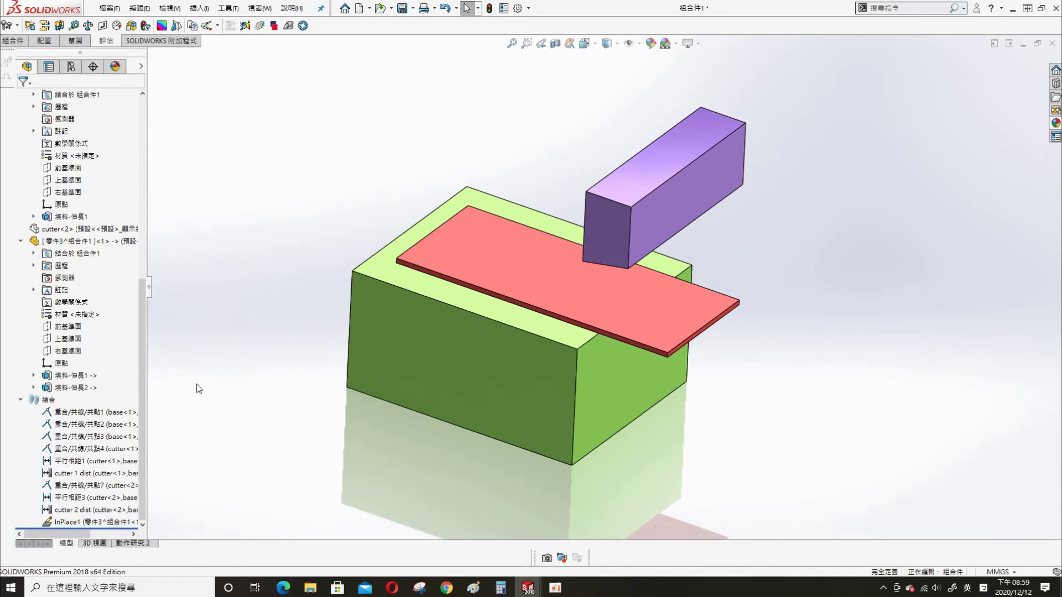
pyautogui.click(132, 544)
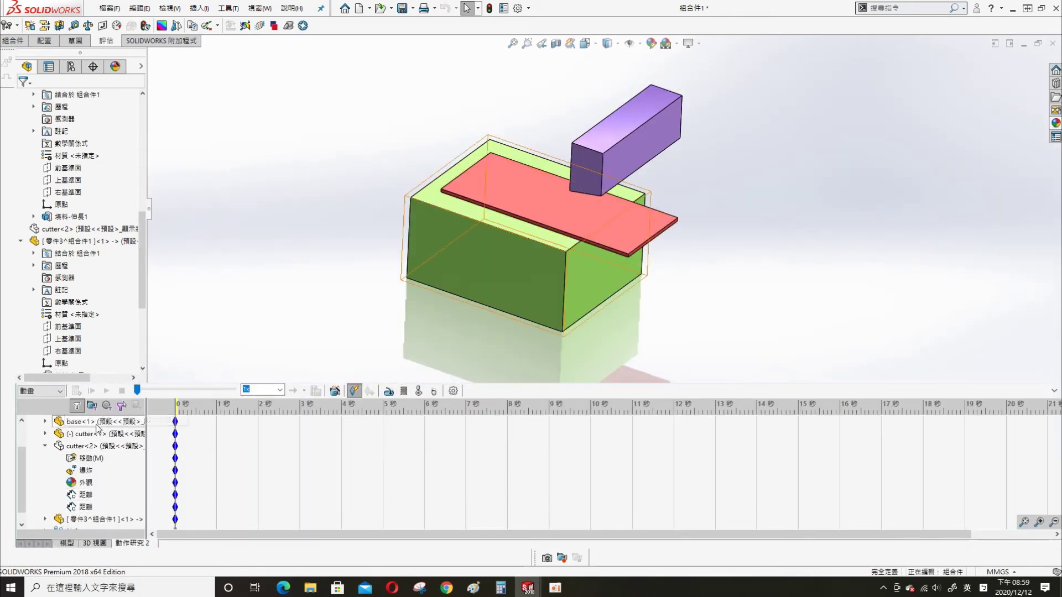
# Step: Disable view key playback and expand cutter<1>'s Mates folder in the MotionManager tree
pyautogui.moveTo(21, 500); pyautogui.dragTo(28, 424)
pyautogui.rightClick(91, 446)
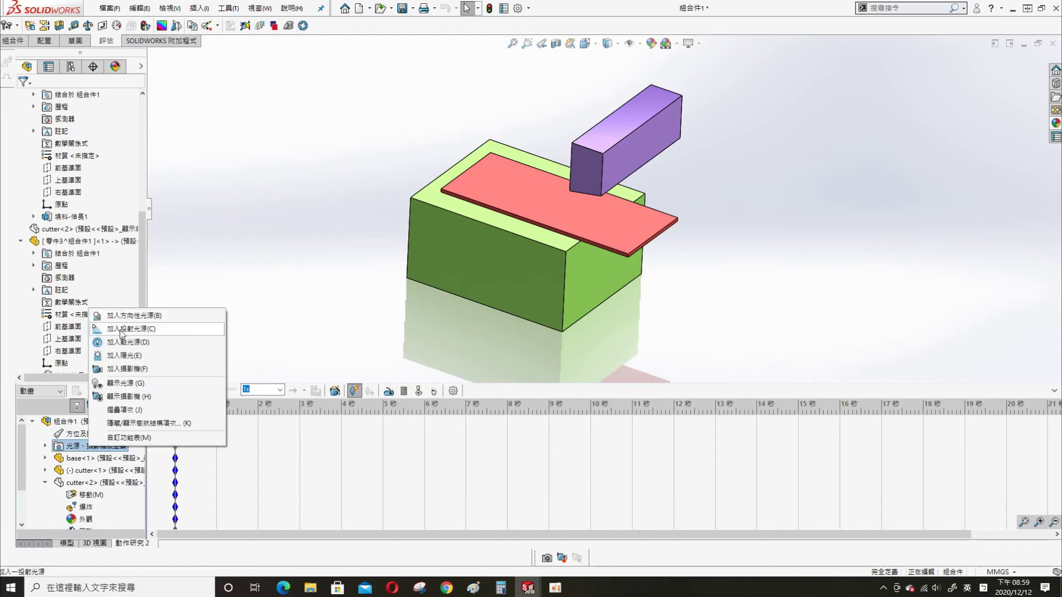
pyautogui.rightClick(69, 436)
pyautogui.click(86, 441)
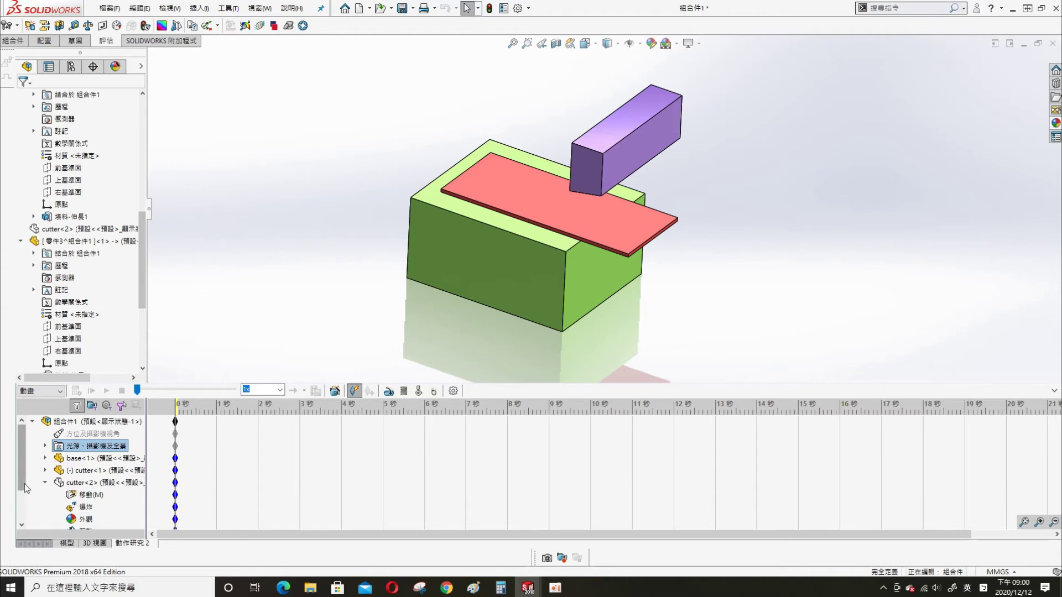
pyautogui.click(45, 471)
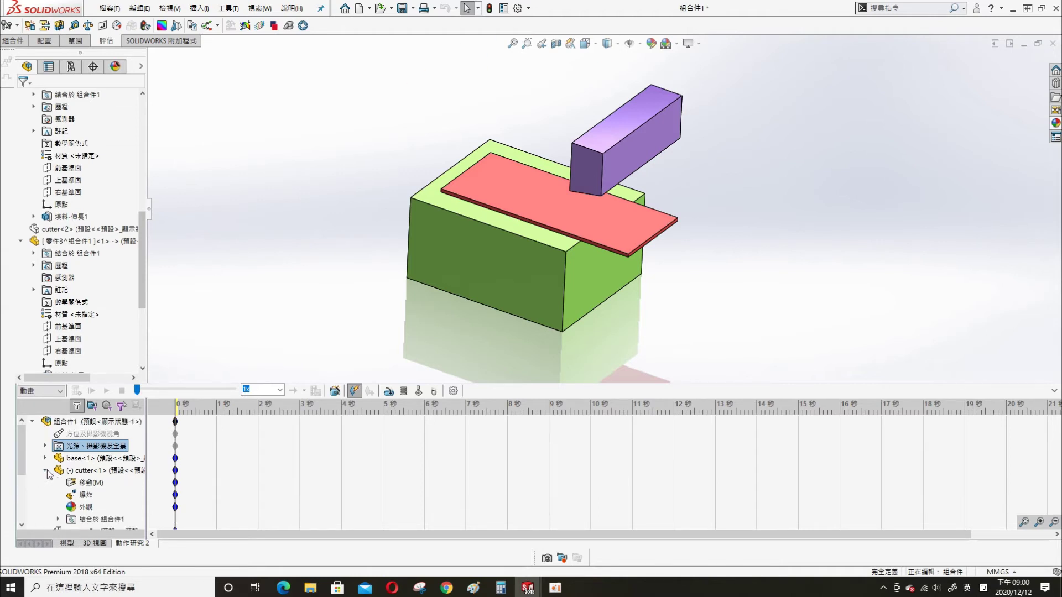
pyautogui.click(58, 519)
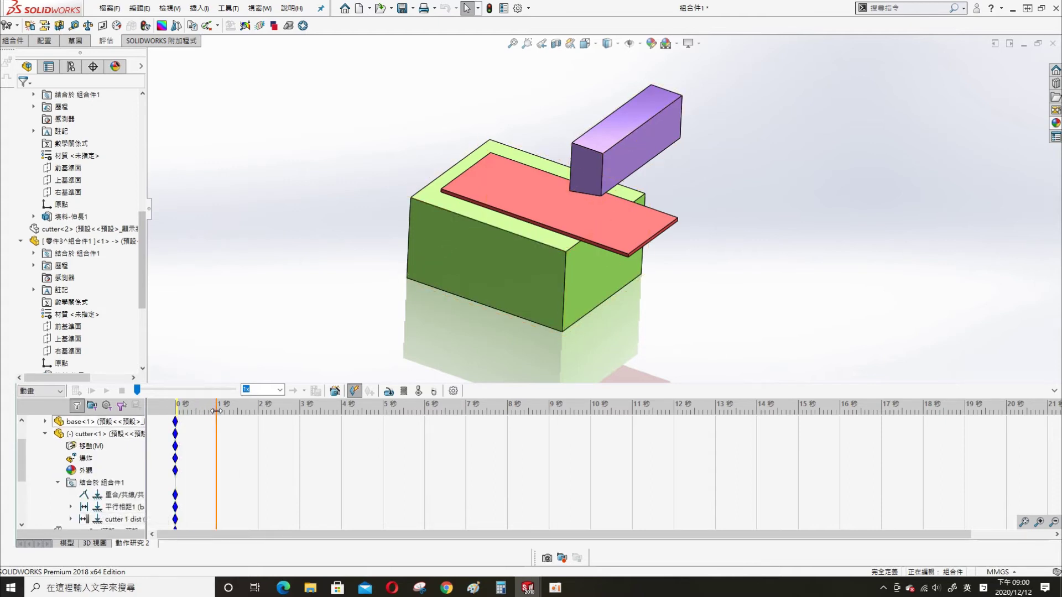
# Step: Place keys on the cutter 1 dist mate at the 1-second mark, setting key time to 1
pyautogui.rightClick(216, 516)
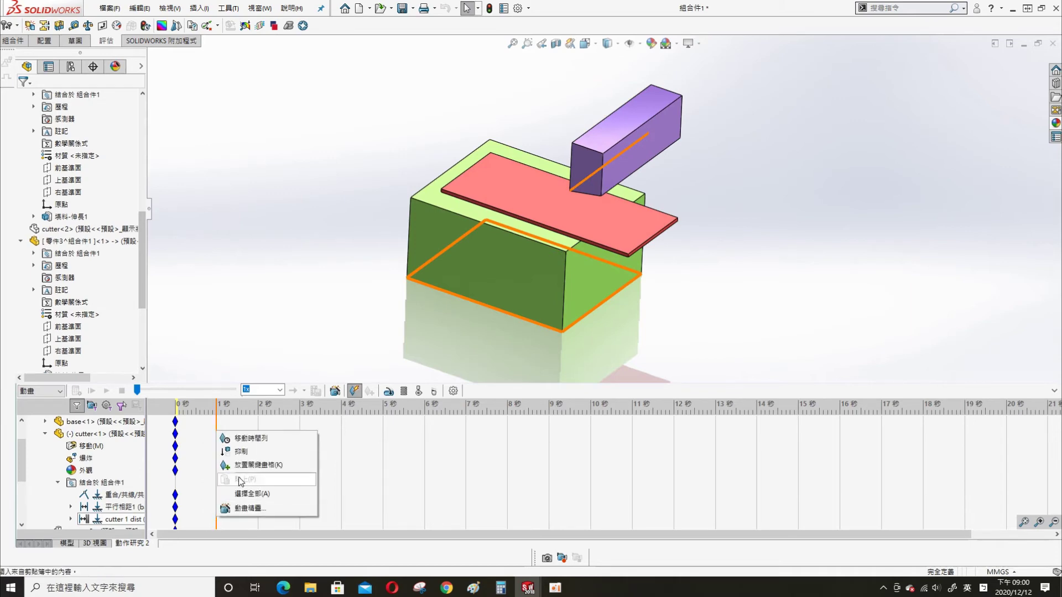
pyautogui.click(254, 469)
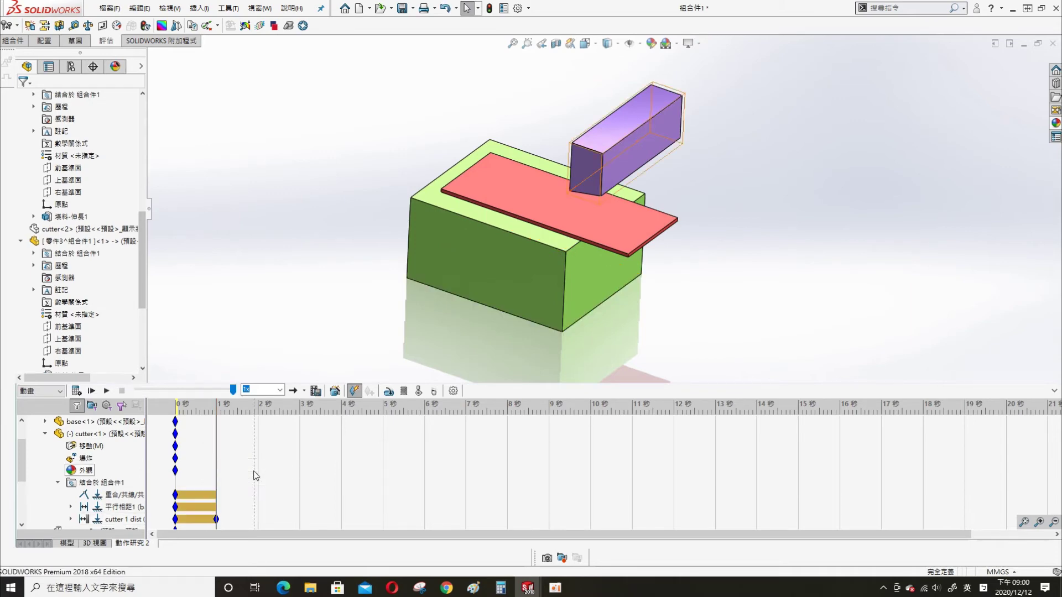
pyautogui.rightClick(217, 520)
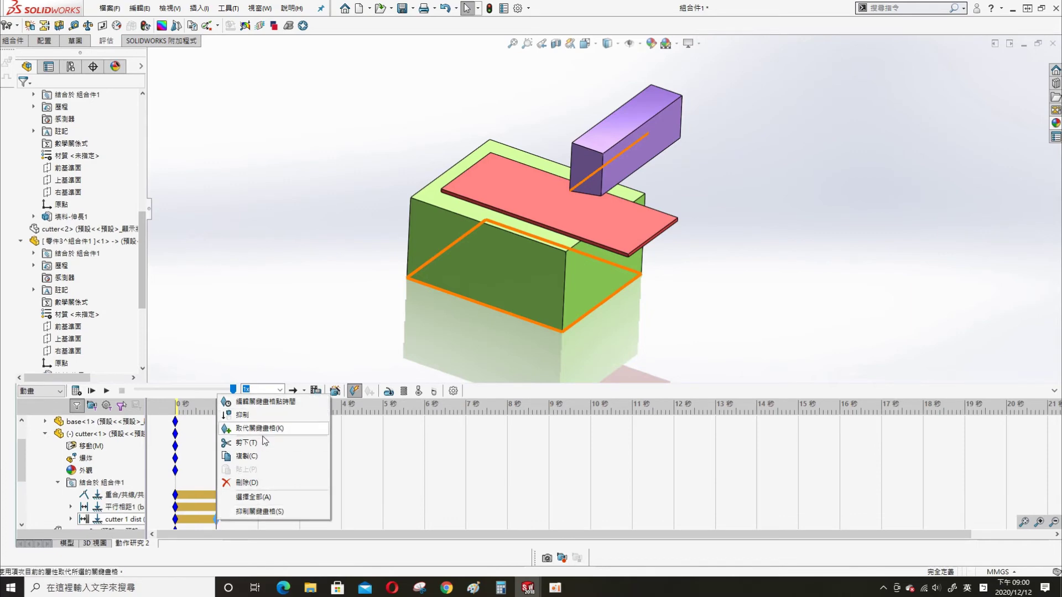
pyautogui.click(265, 402)
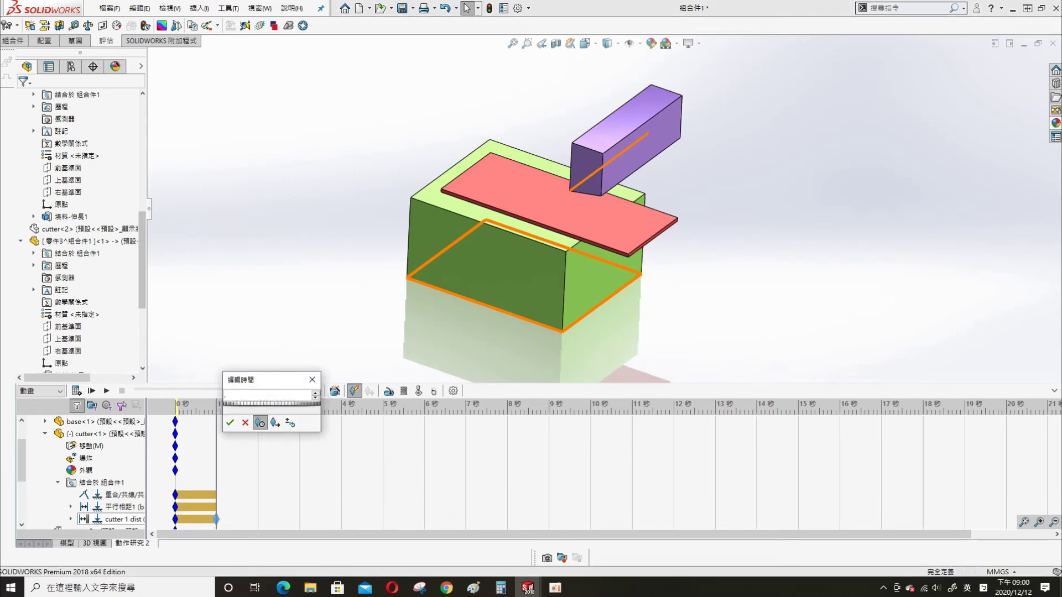
pyautogui.write('8')
pyautogui.press('Return')
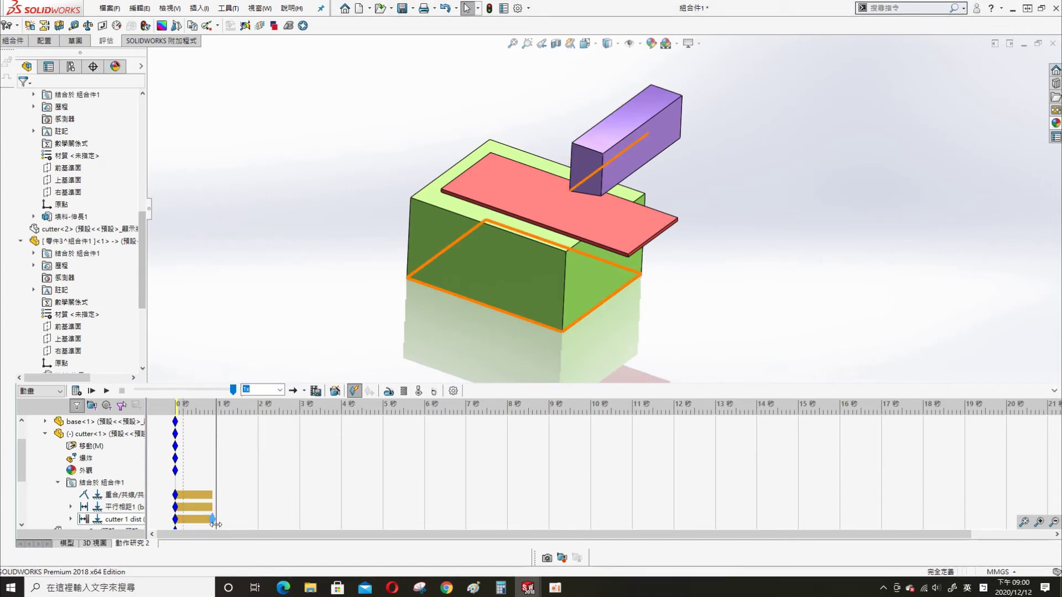
pyautogui.rightClick(230, 519)
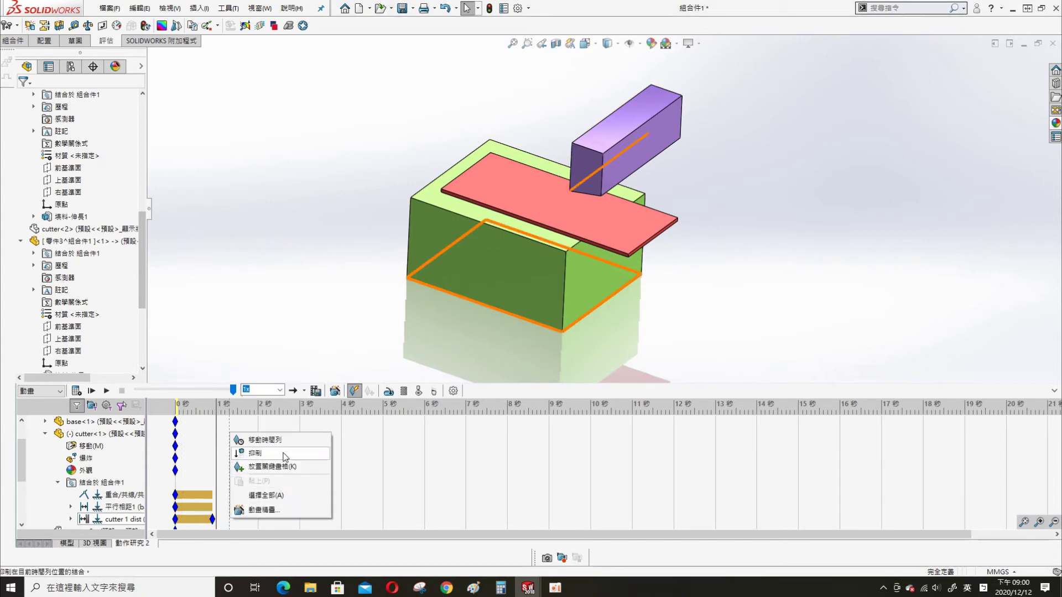
pyautogui.click(271, 467)
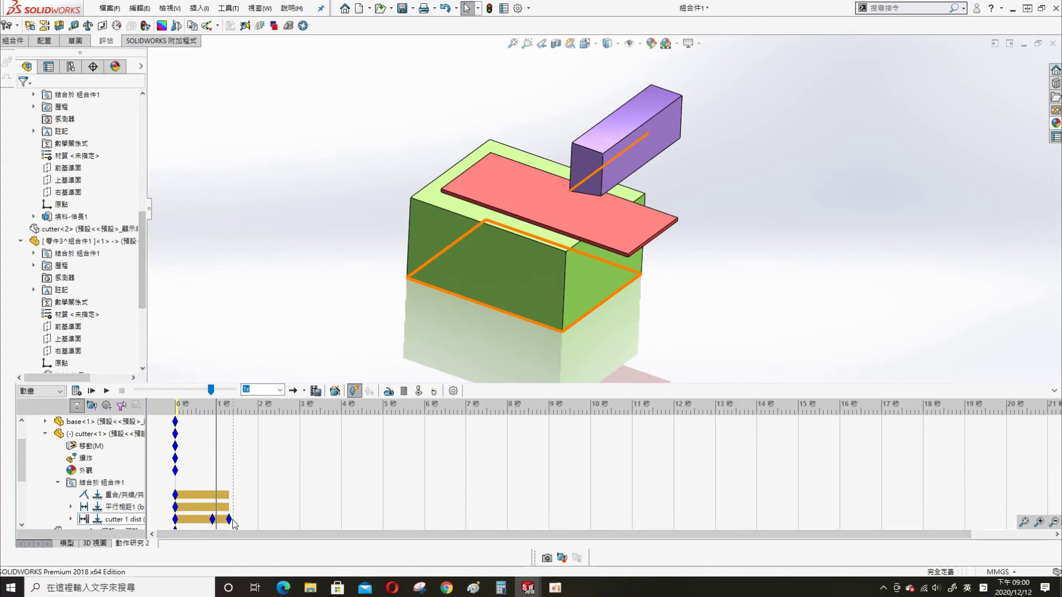
pyautogui.rightClick(229, 520)
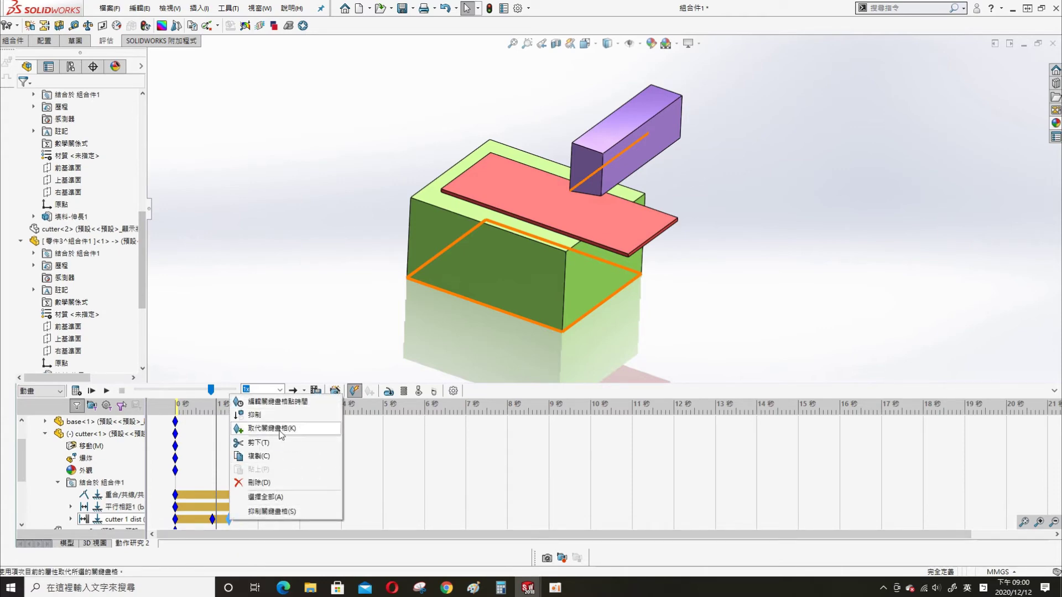
pyautogui.click(282, 403)
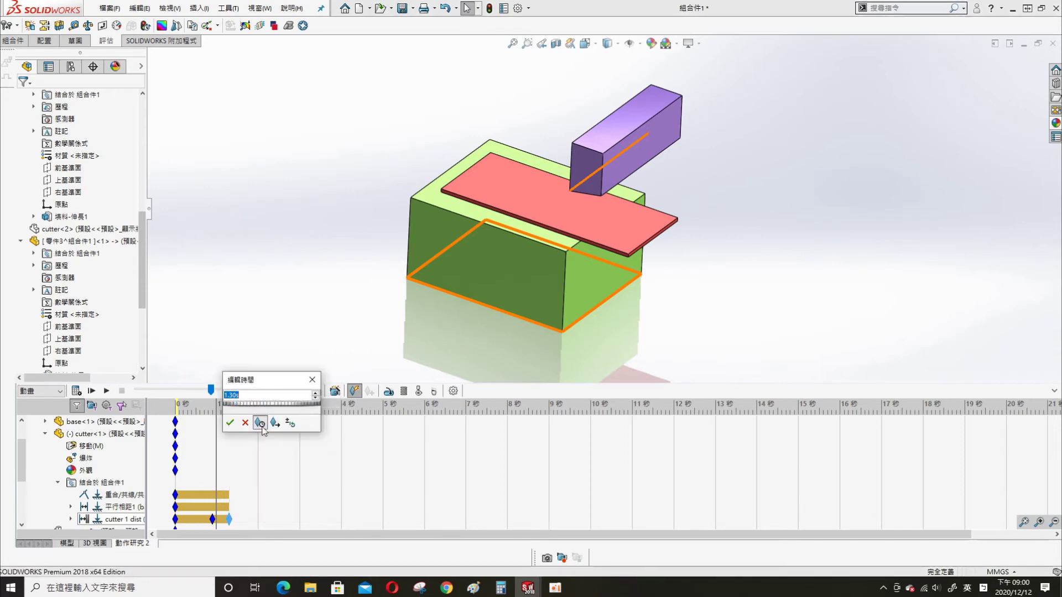
pyautogui.write('1')
pyautogui.press('Return')
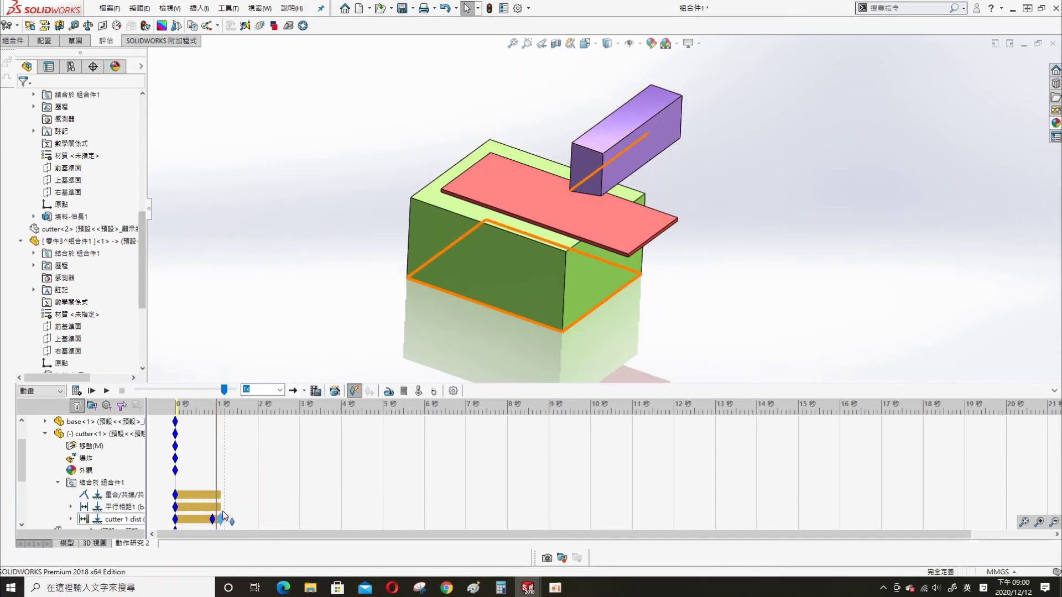
# Step: Scrub the time bar around 1–1.15 s to preview the cutter movement
pyautogui.click(219, 464)
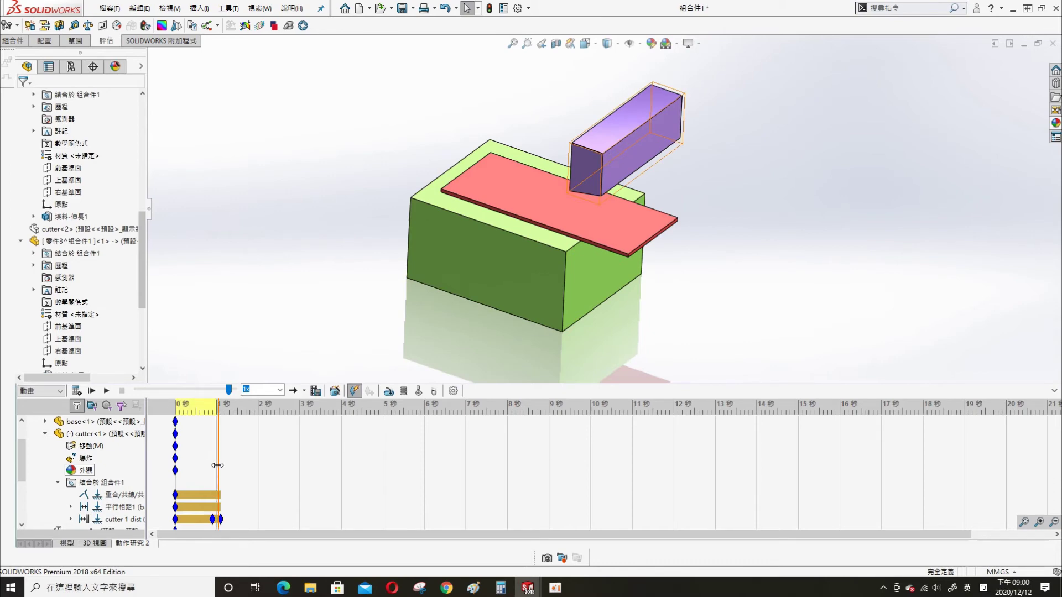
pyautogui.moveTo(218, 465); pyautogui.dragTo(224, 473)
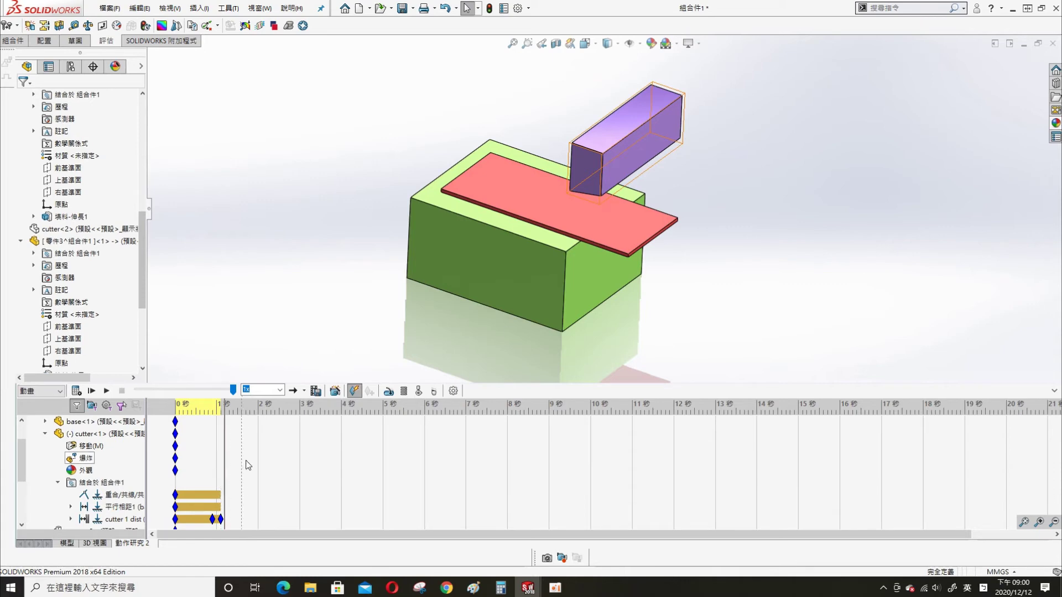
pyautogui.click(220, 486)
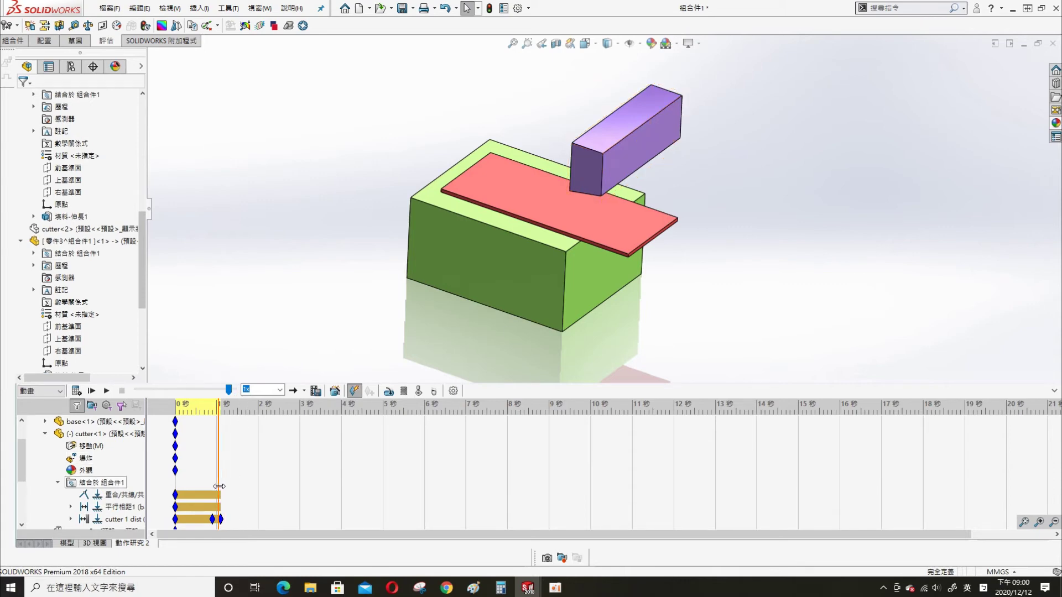
pyautogui.moveTo(220, 486); pyautogui.dragTo(221, 487)
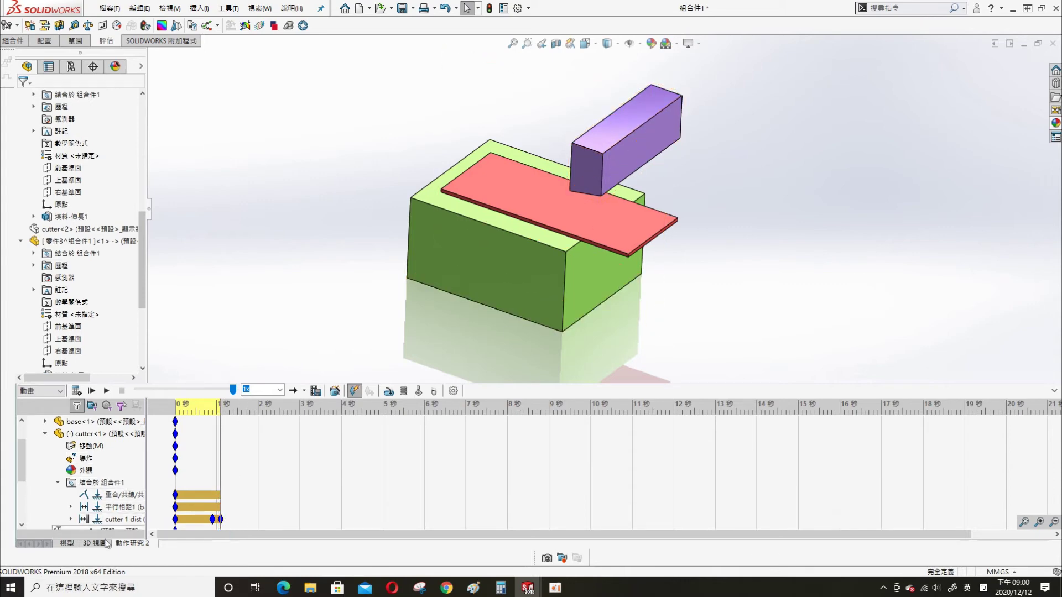
pyautogui.rightClick(118, 519)
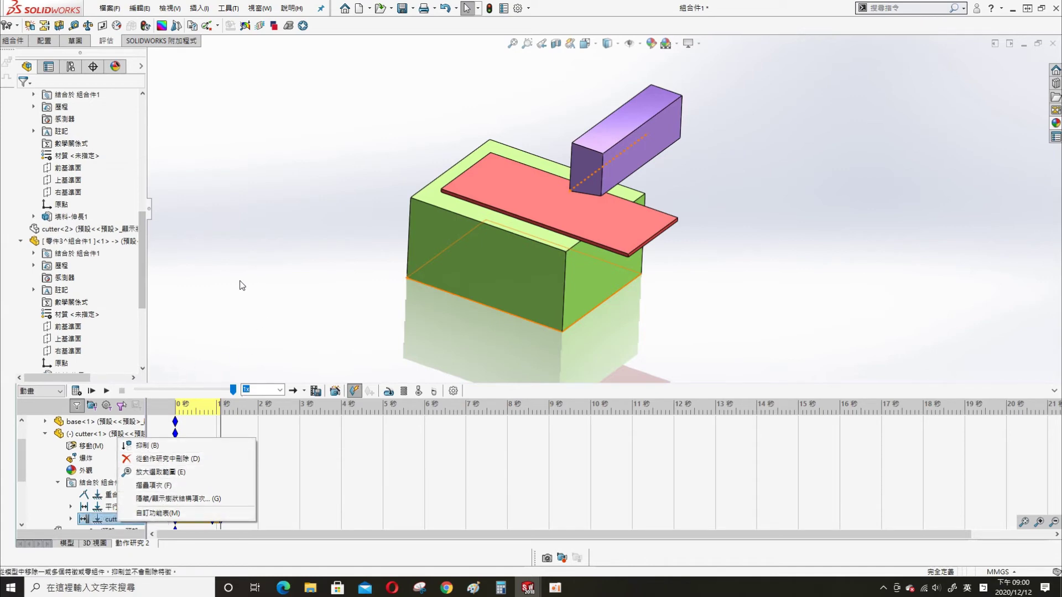
# Step: Open Edit Dimension on cutter 1 dist's Distance value (88.00mm)
pyautogui.click(225, 285)
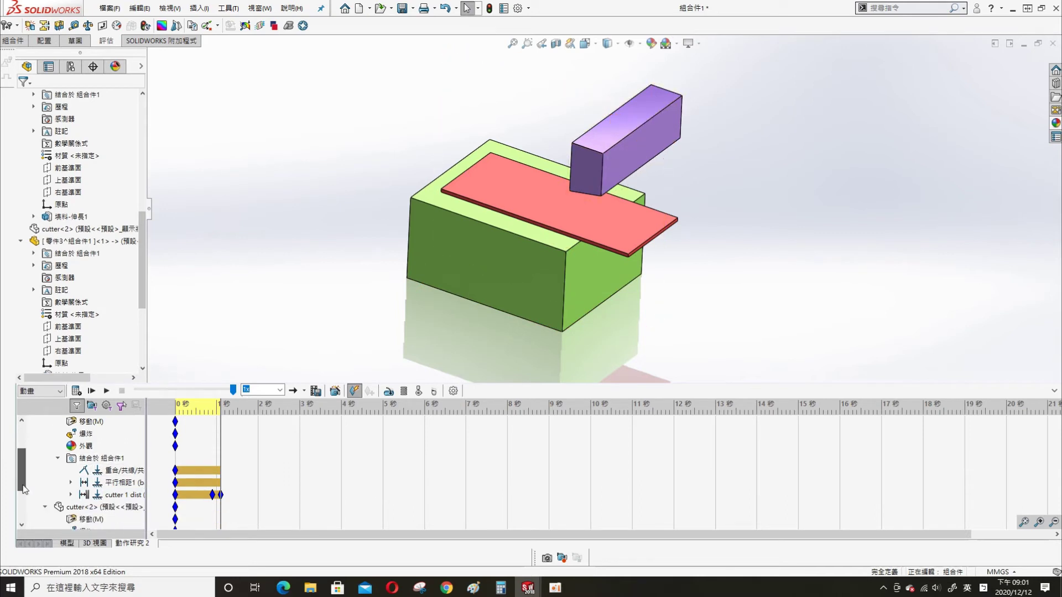
pyautogui.scroll(-2, 25, 478)
pyautogui.rightClick(113, 470)
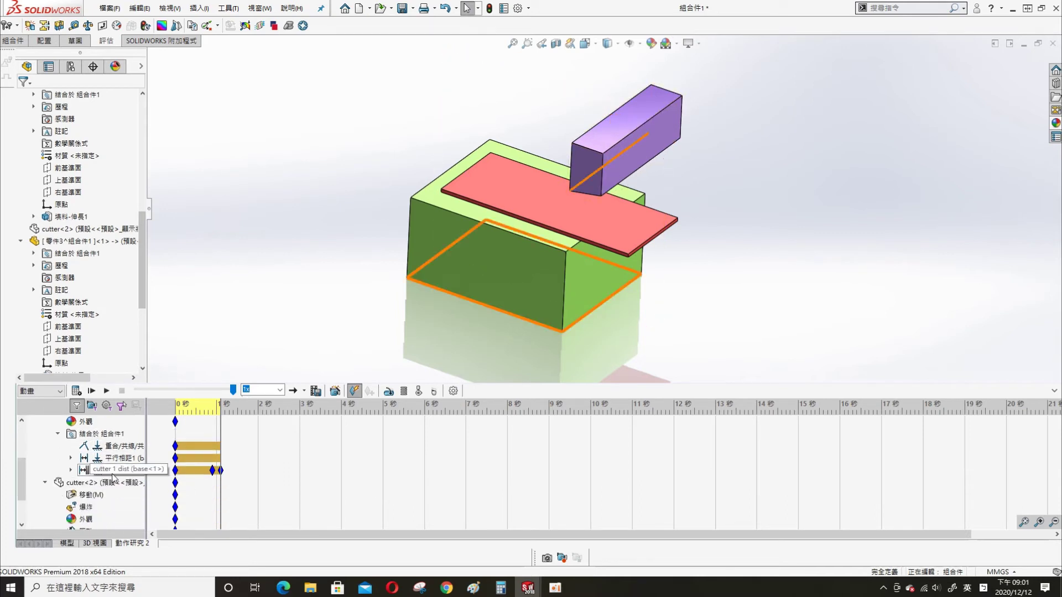
pyautogui.click(70, 470)
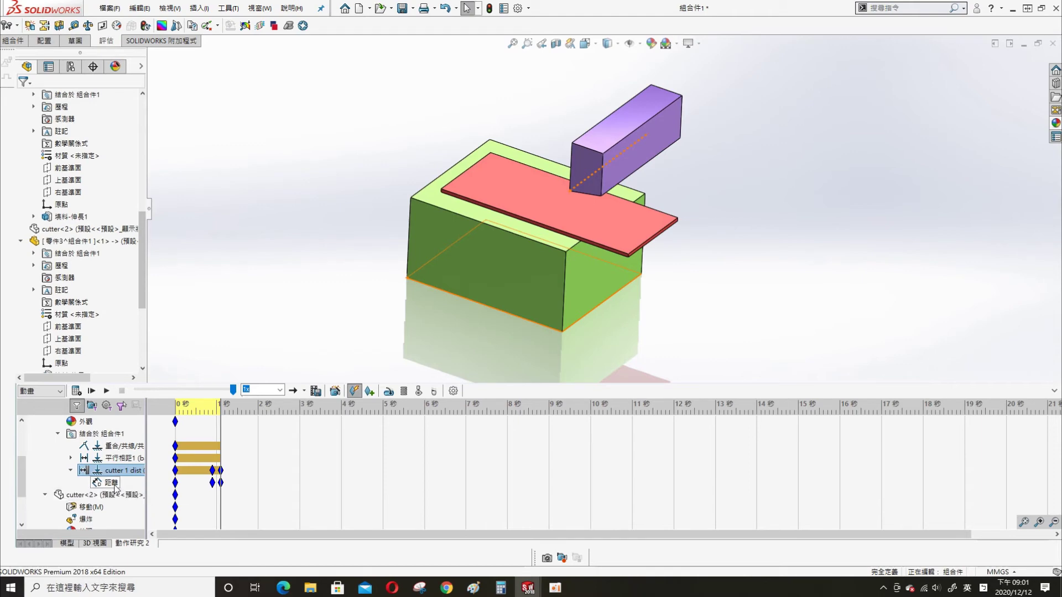
pyautogui.rightClick(111, 483)
pyautogui.click(168, 493)
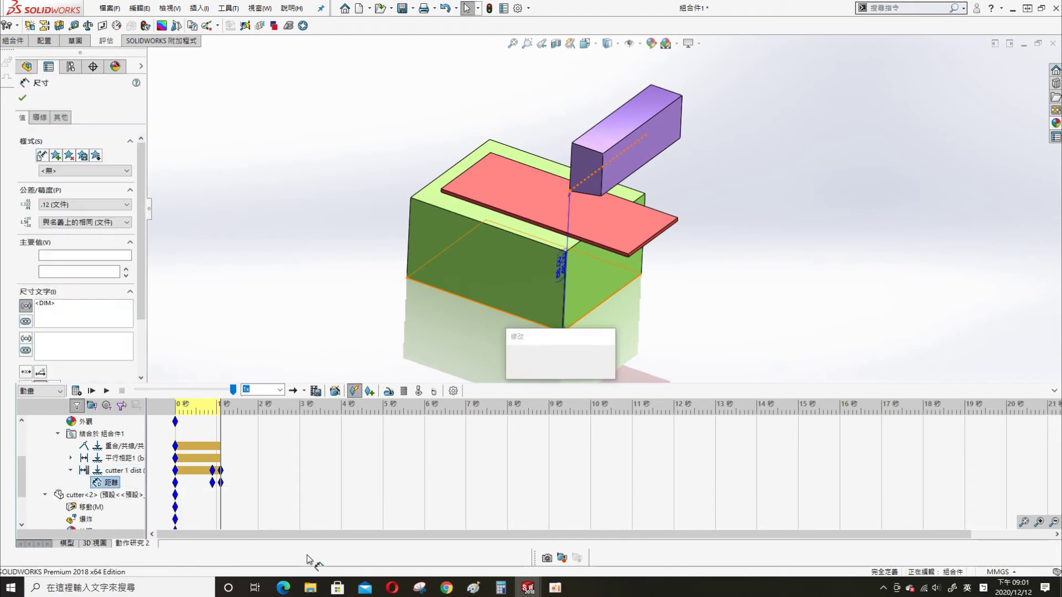
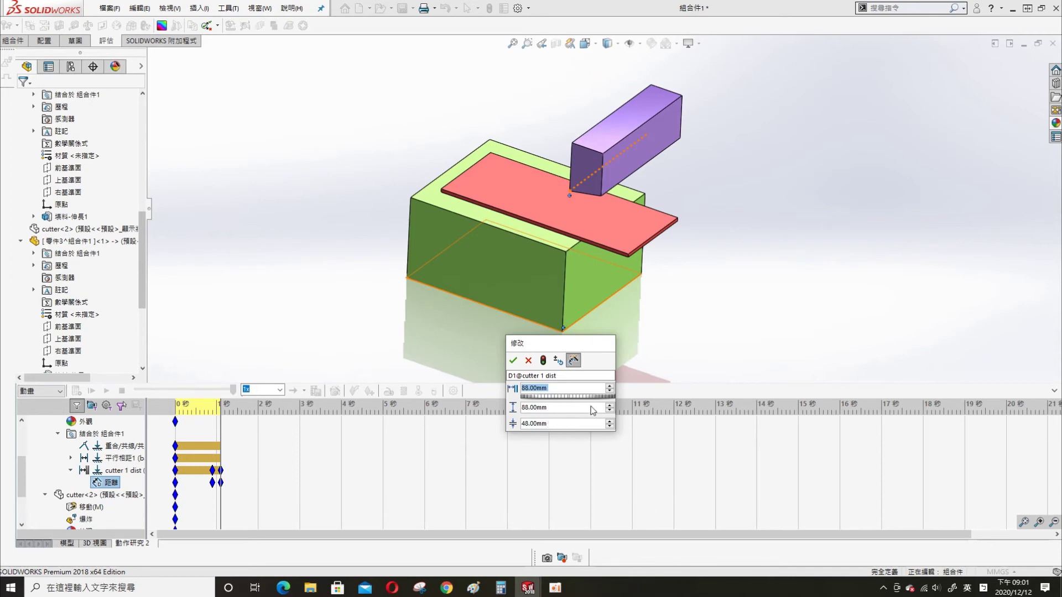
# Step: Enter a 48 mm cutter 1 distance, expand cutter 1 dist, and move time to about 0.9 s
pyautogui.write('48')
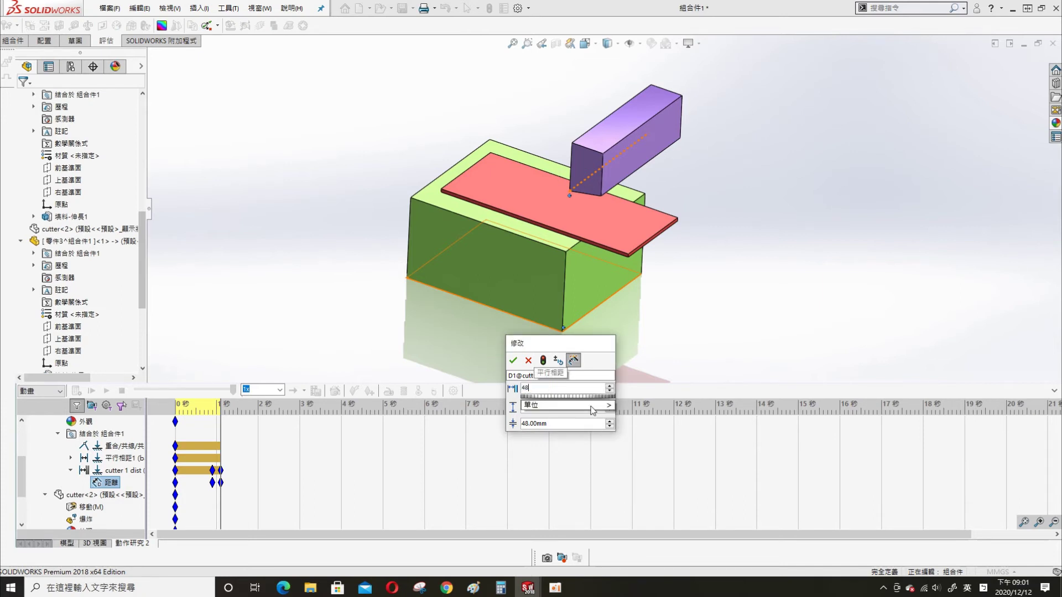
pyautogui.press('Return')
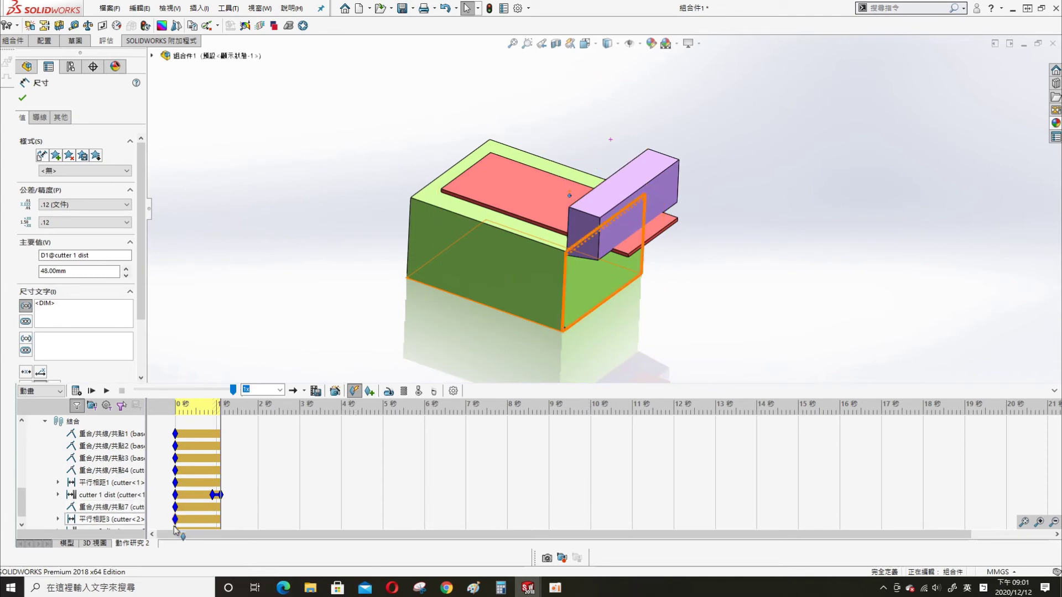
pyautogui.click(58, 495)
pyautogui.click(131, 508)
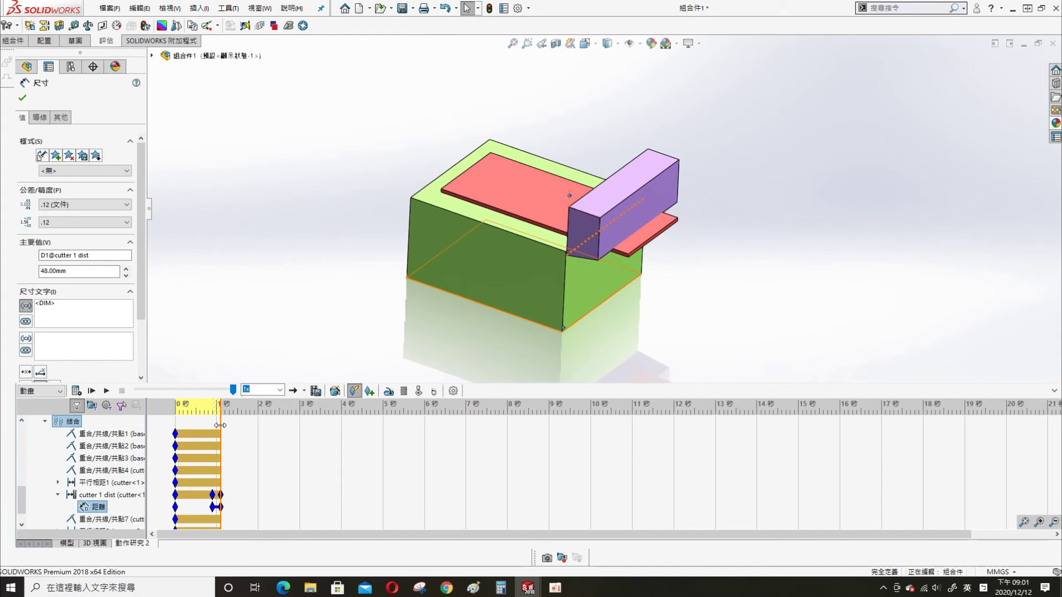
pyautogui.moveTo(220, 425); pyautogui.dragTo(212, 425)
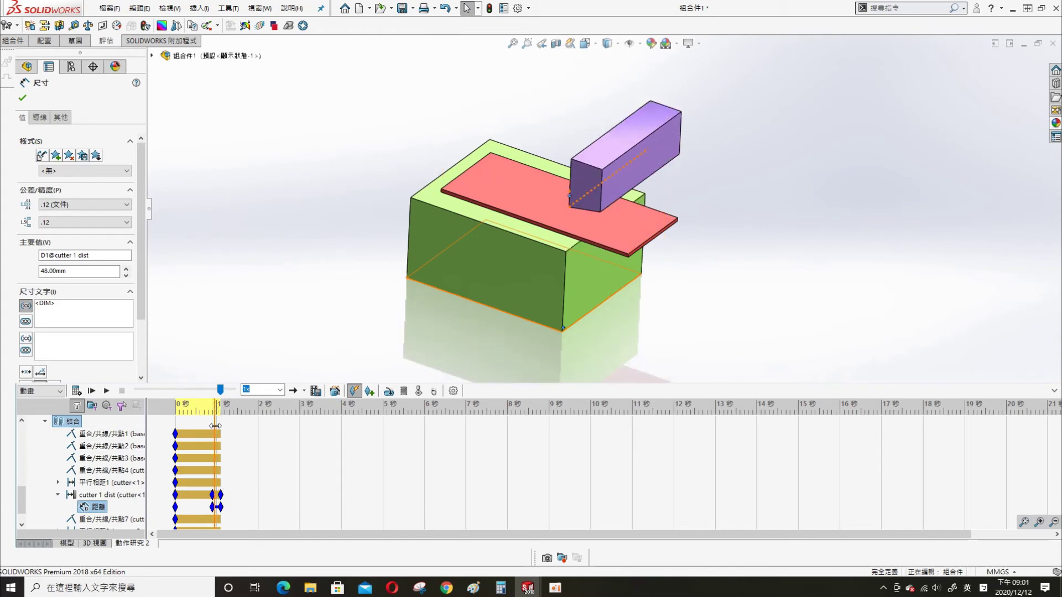
# Step: Change the cutter 1 dist 距離 value from 88.00 mm to 52 mm
pyautogui.rightClick(115, 508)
pyautogui.click(143, 434)
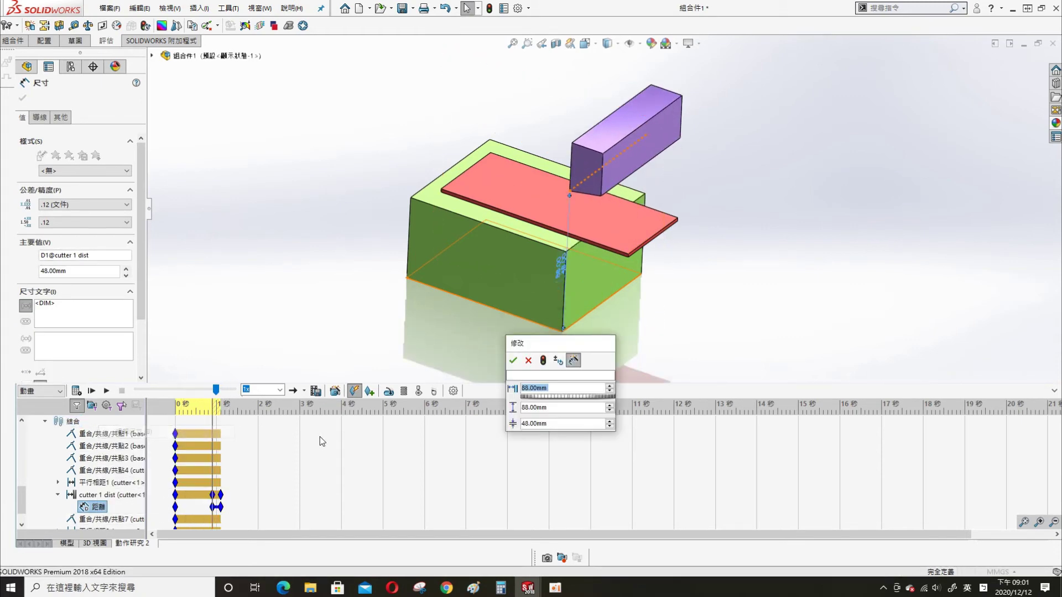
pyautogui.doubleClick(559, 389)
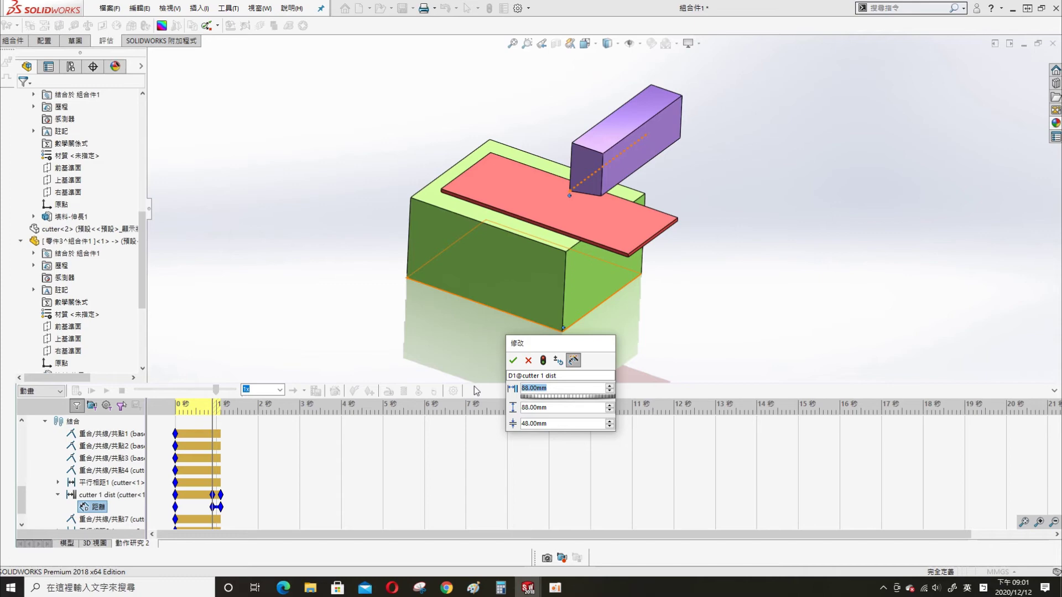
pyautogui.write('52')
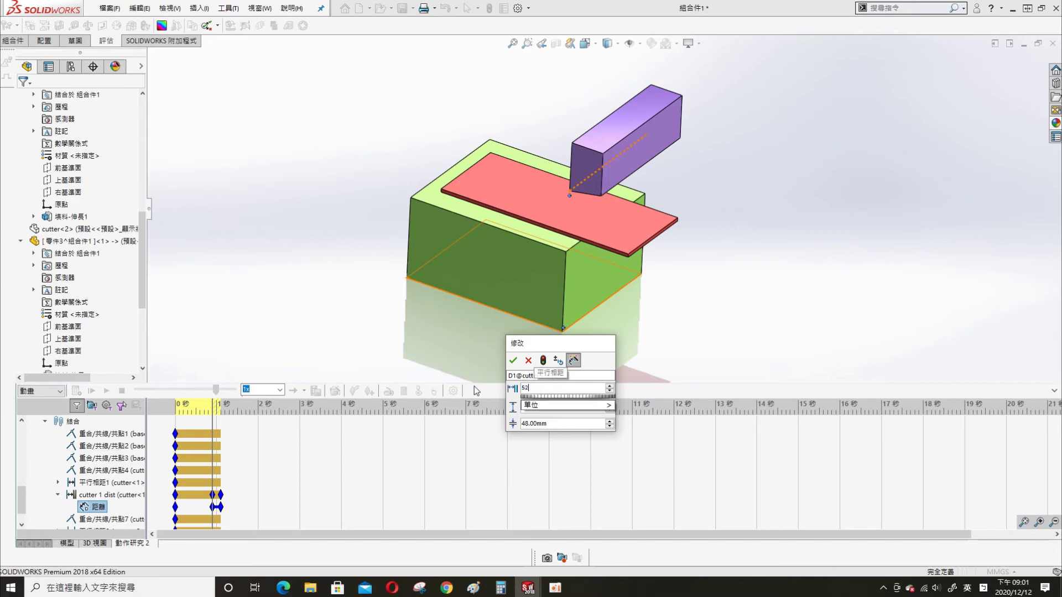
pyautogui.press('Return')
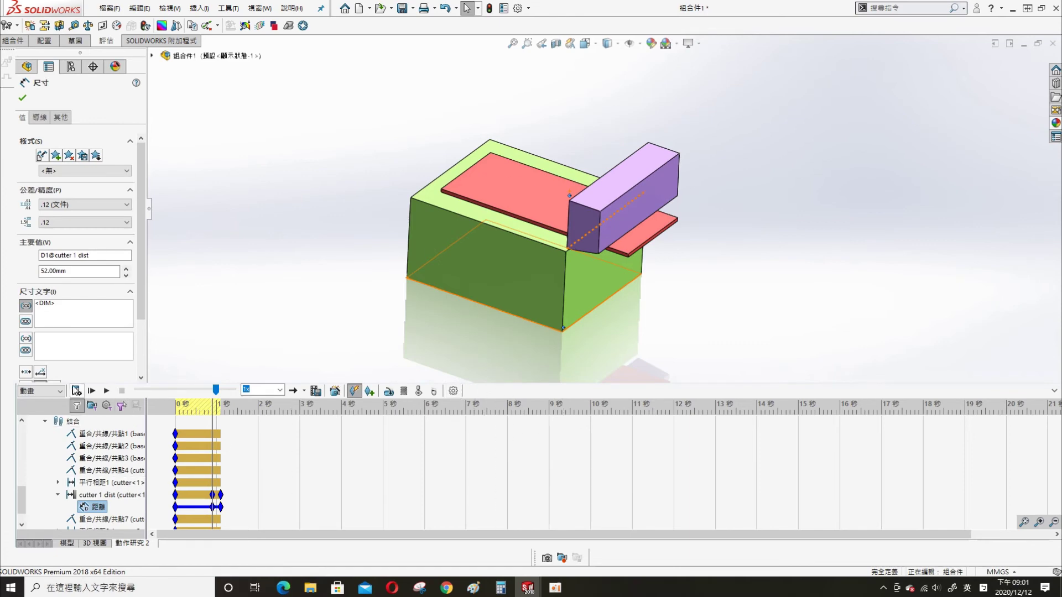
pyautogui.click(78, 391)
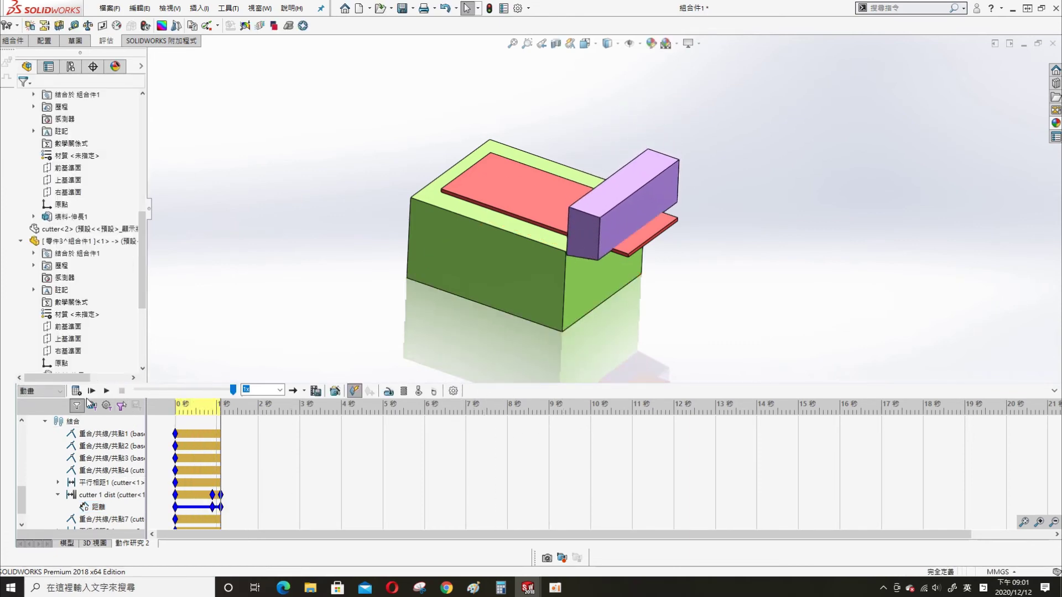
# Step: Set the cutter 1 dist 距離 value to the final 50 mm
pyautogui.moveTo(485, 325); pyautogui.dragTo(505, 261, button='middle')
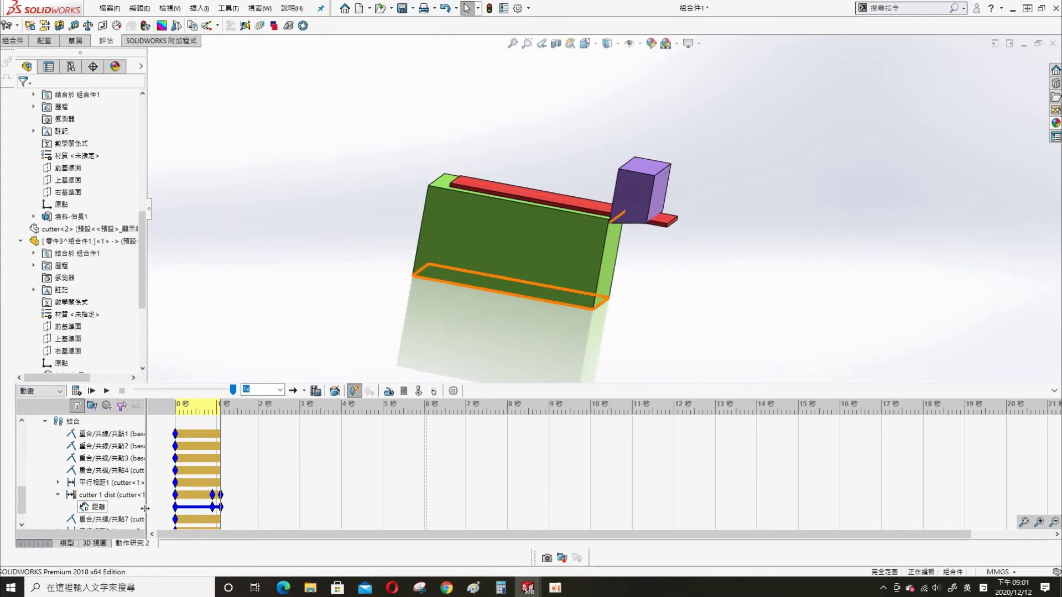
pyautogui.rightClick(84, 508)
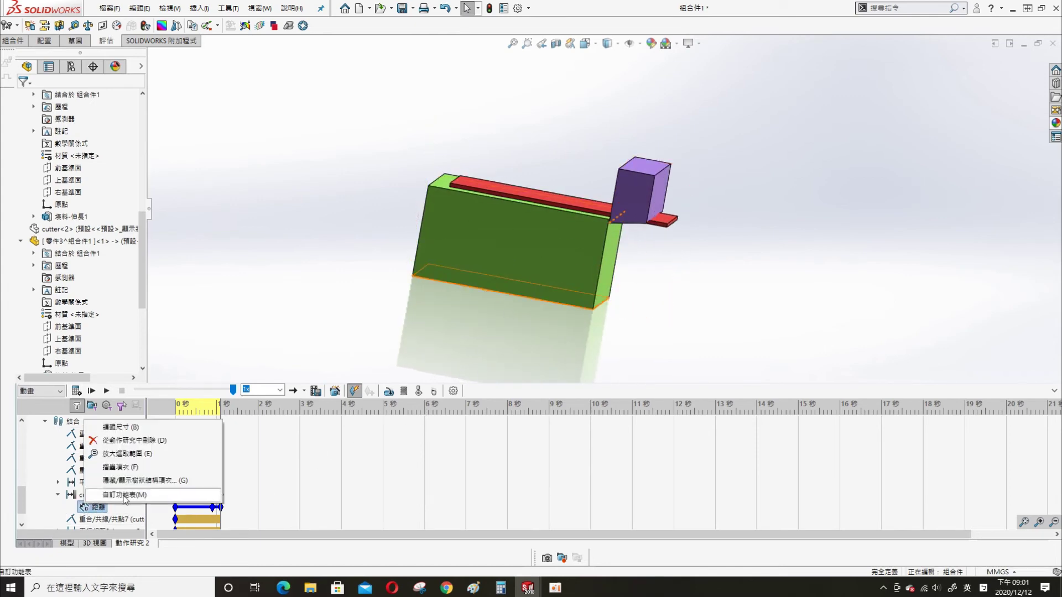
pyautogui.click(111, 426)
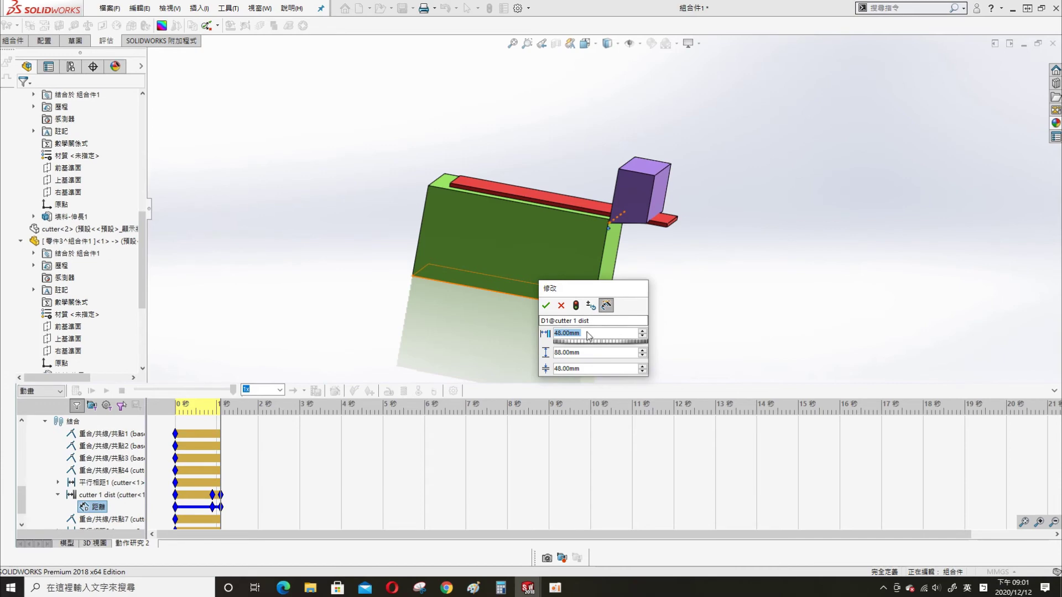
pyautogui.write('50')
pyautogui.press('Return')
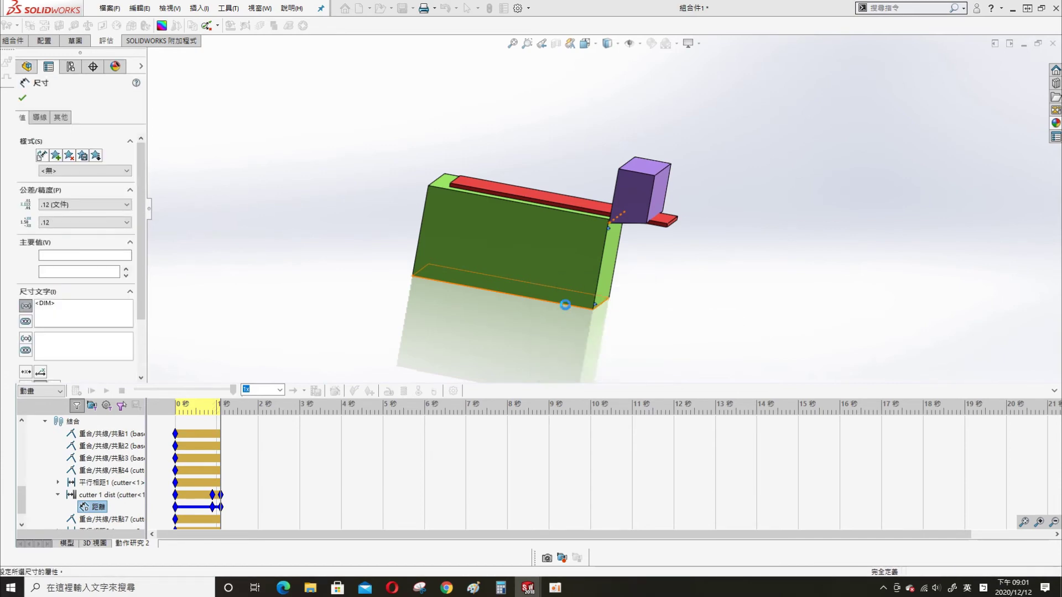
pyautogui.click(197, 206)
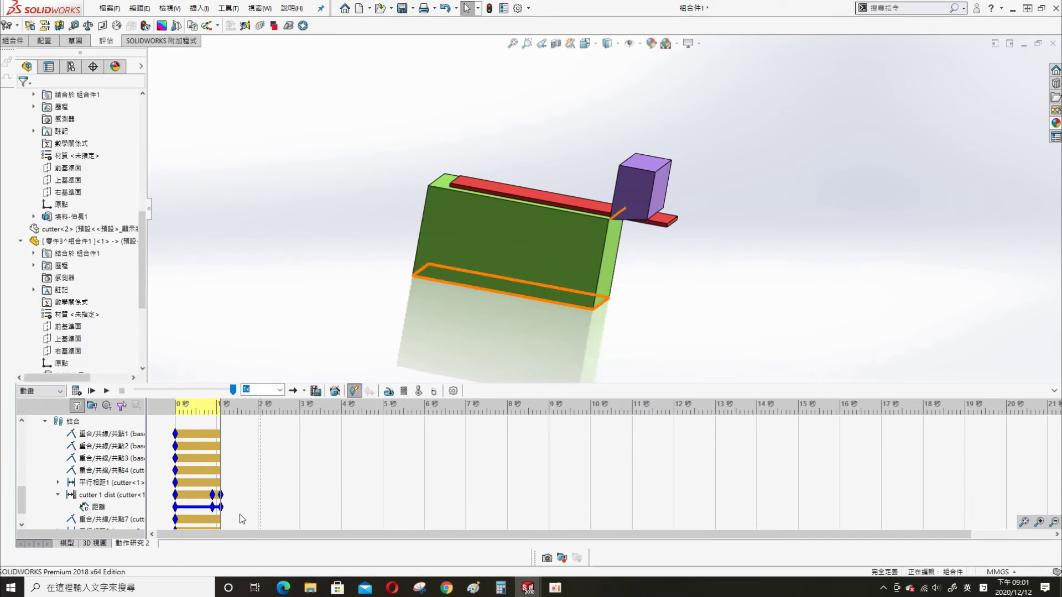
pyautogui.scroll(-1, 21, 500)
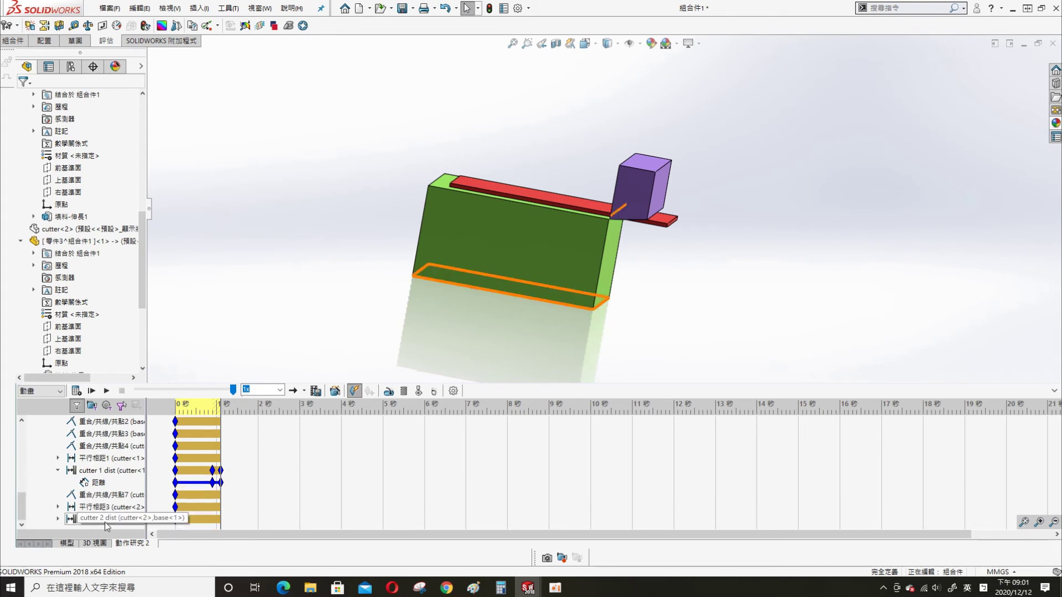
# Step: Place keyframes at the 1-second mark, including one for cutter 2 dist
pyautogui.rightClick(220, 518)
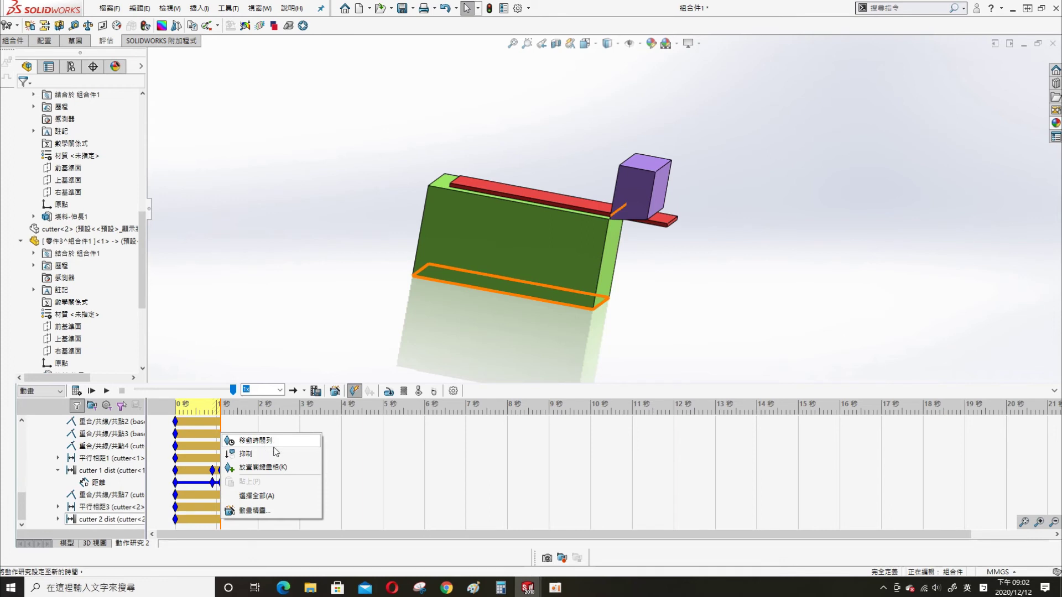
pyautogui.click(261, 468)
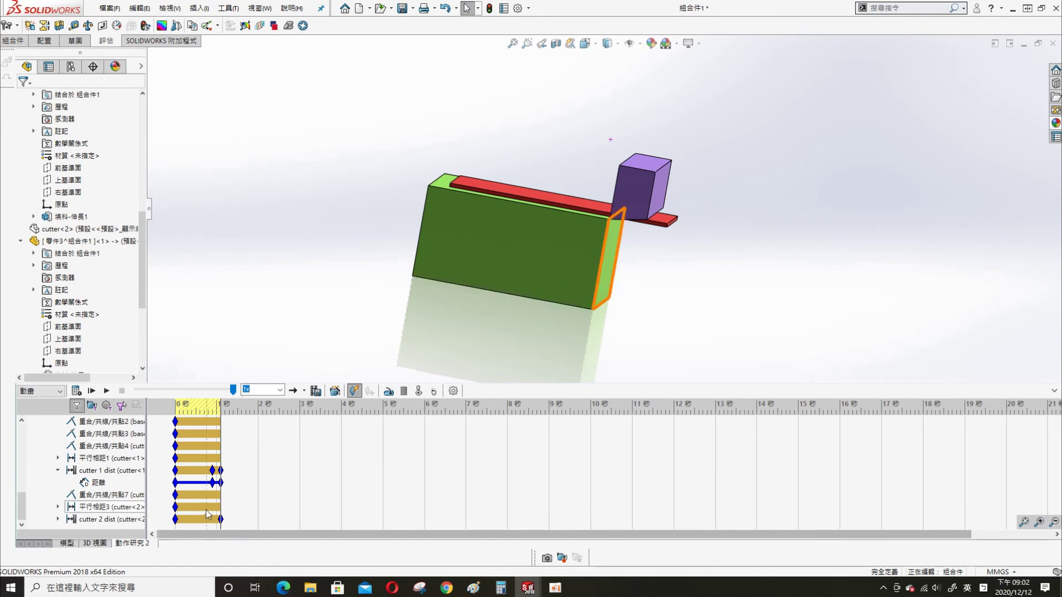
pyautogui.click(220, 519)
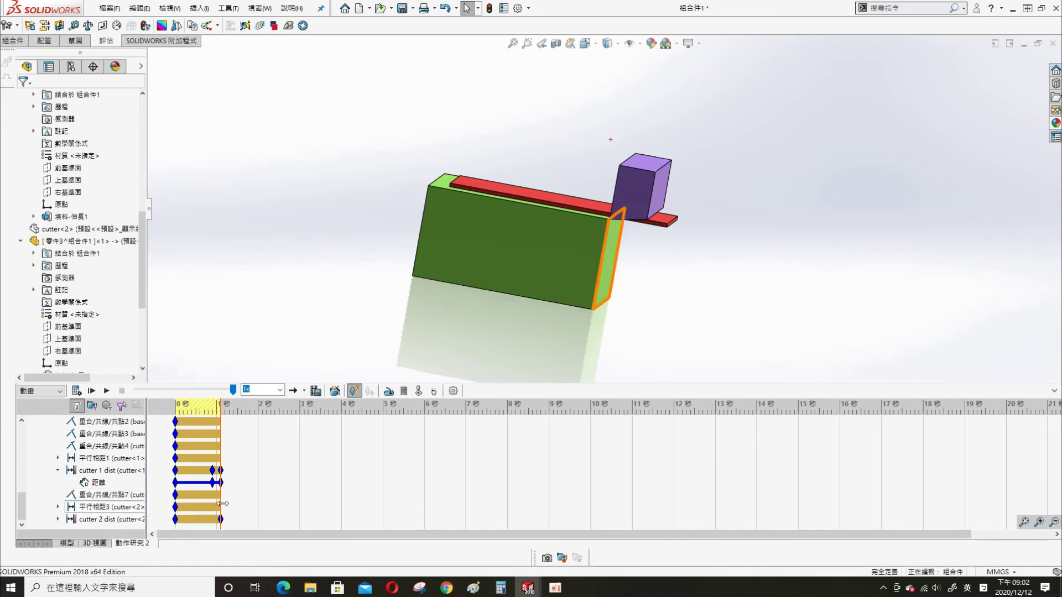
pyautogui.click(228, 520)
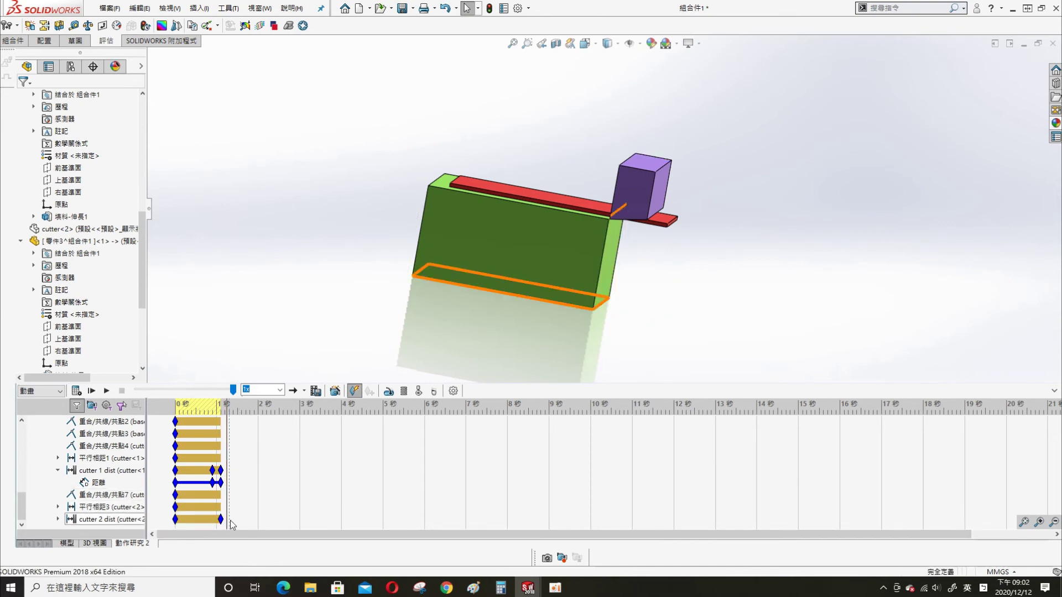
pyautogui.rightClick(230, 520)
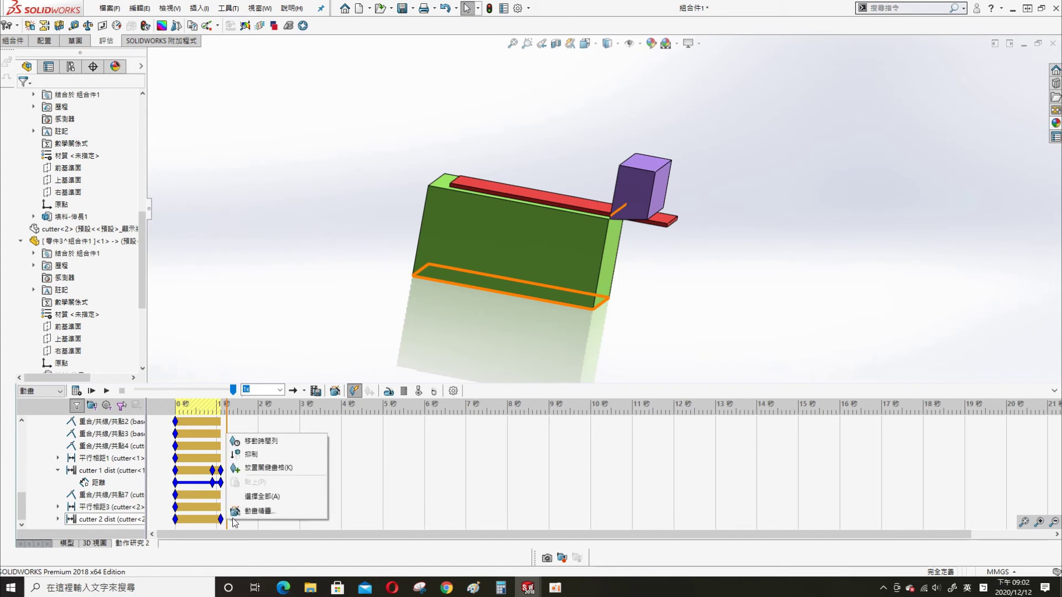
pyautogui.click(267, 469)
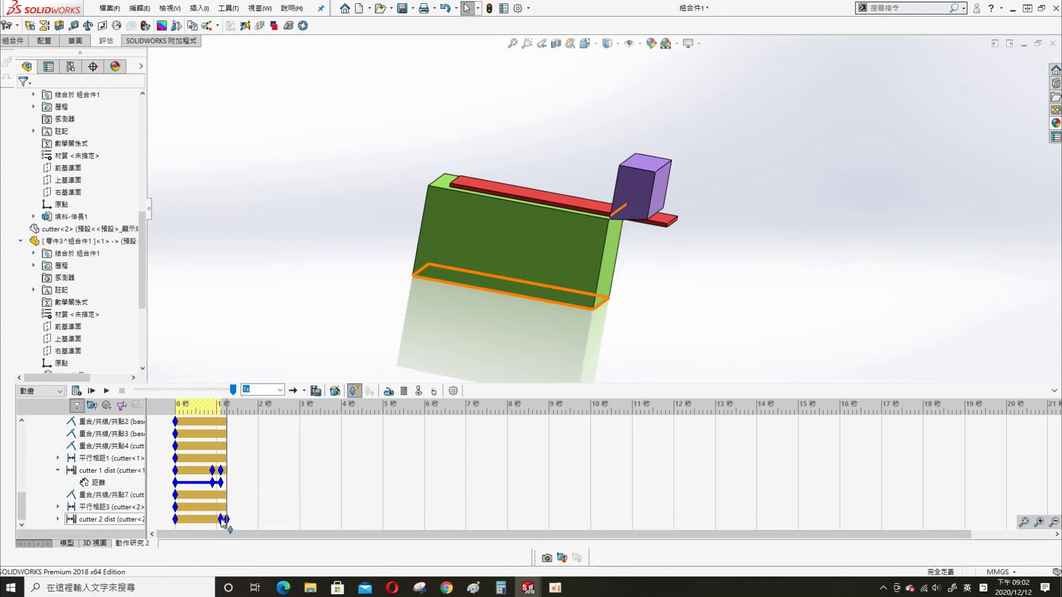
# Step: Move the cutter 2 dist keyframe to 1.3 s and set time just past 1 second
pyautogui.rightClick(222, 520)
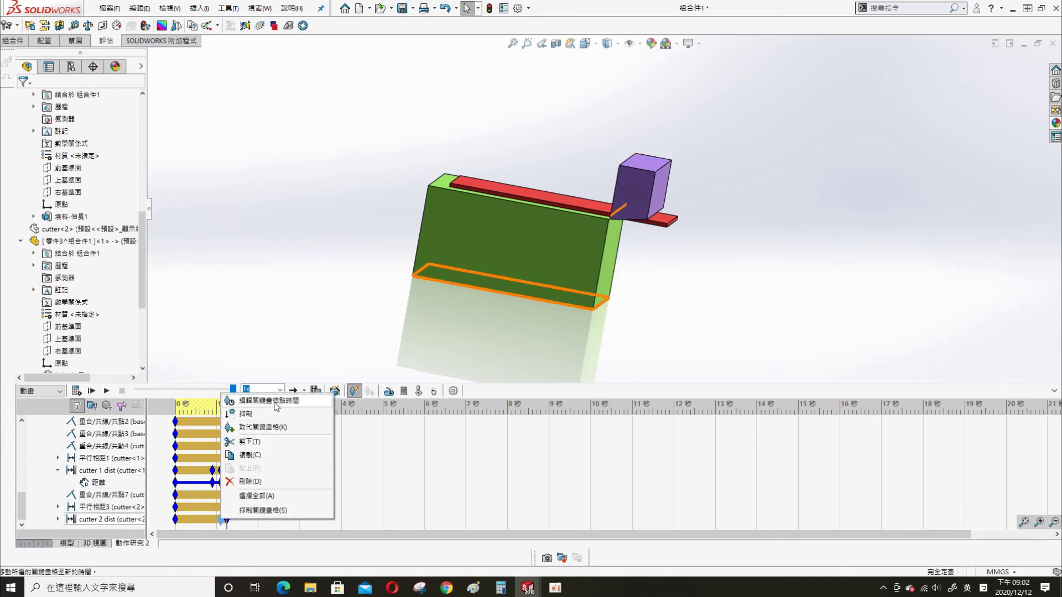
pyautogui.click(312, 407)
pyautogui.click(230, 423)
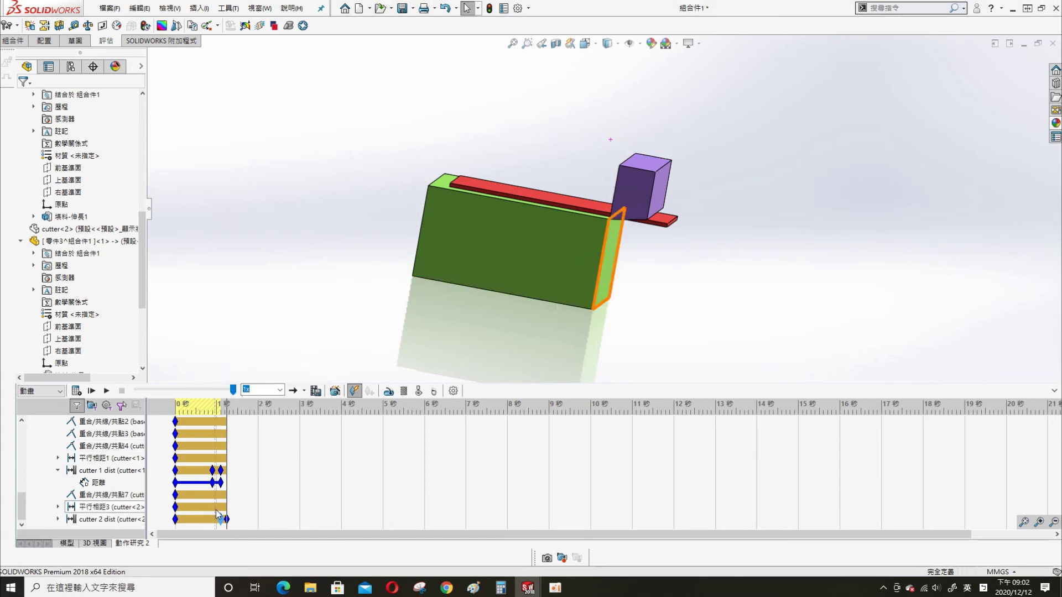
pyautogui.rightClick(228, 519)
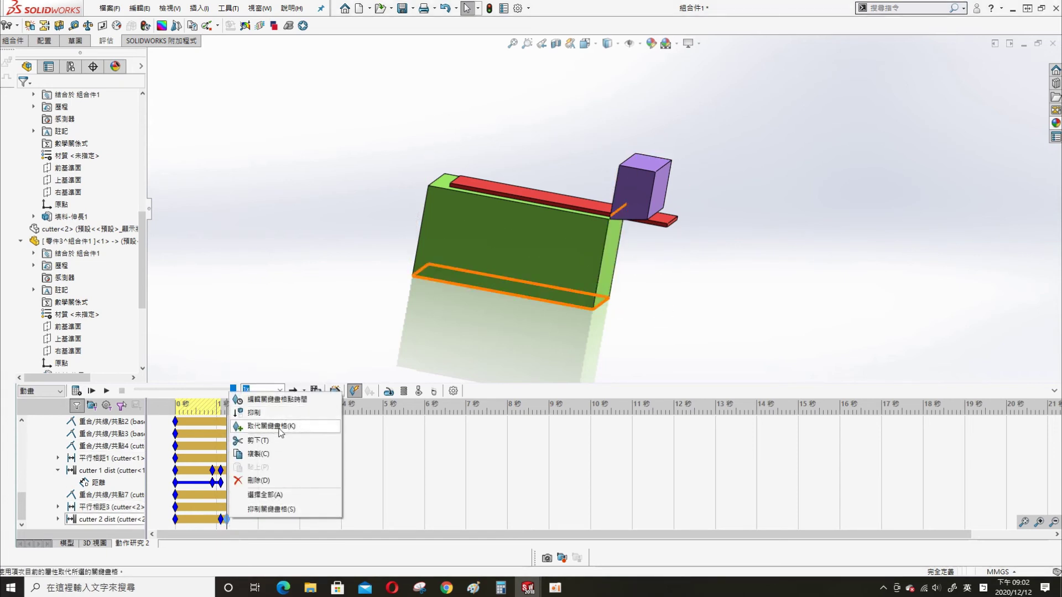
pyautogui.click(290, 400)
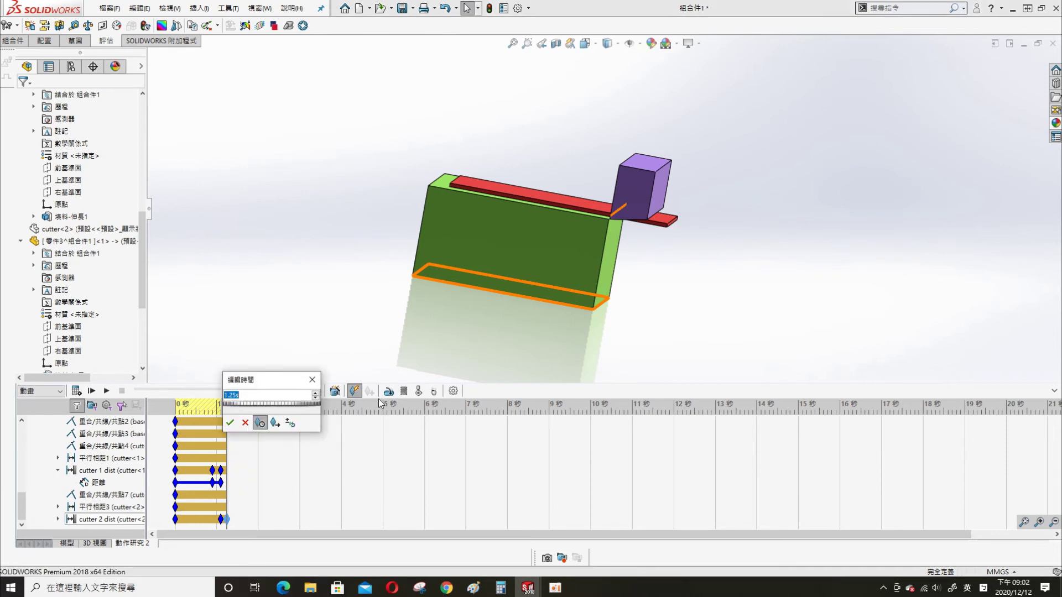
pyautogui.write('1.3')
pyautogui.press('Return')
pyautogui.click(187, 423)
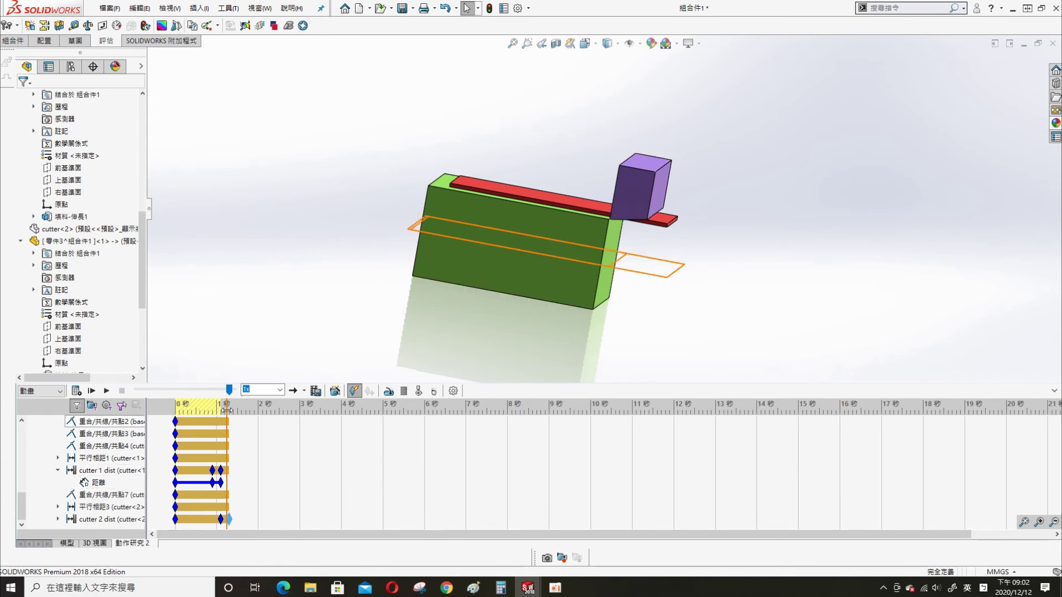
pyautogui.moveTo(226, 411); pyautogui.dragTo(228, 414)
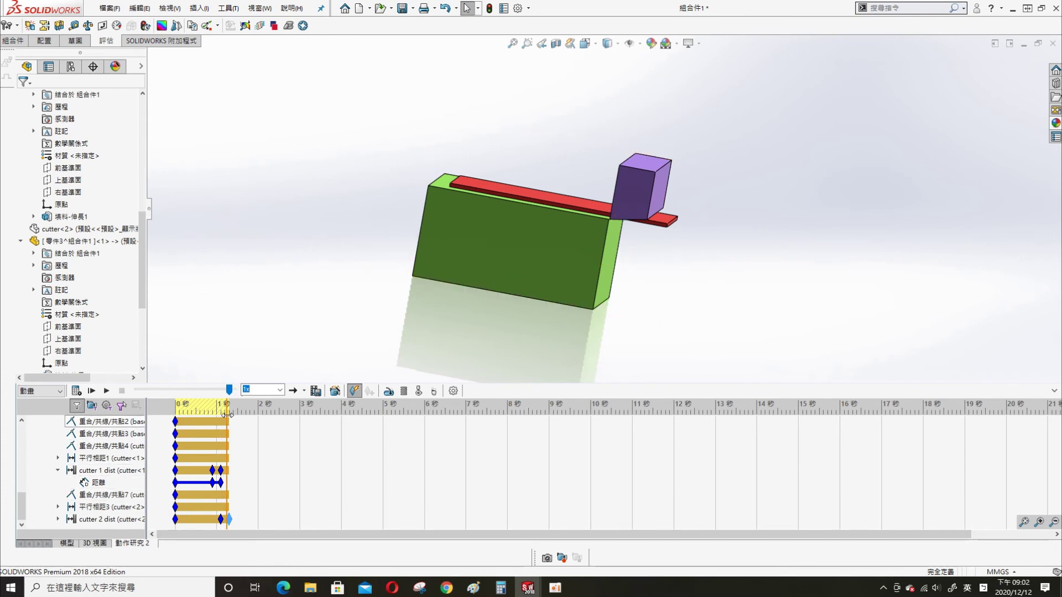
# Step: Place a 1-second keyframe and set cutter 1 dist's distance to 48 mm
pyautogui.moveTo(230, 478); pyautogui.dragTo(230, 480)
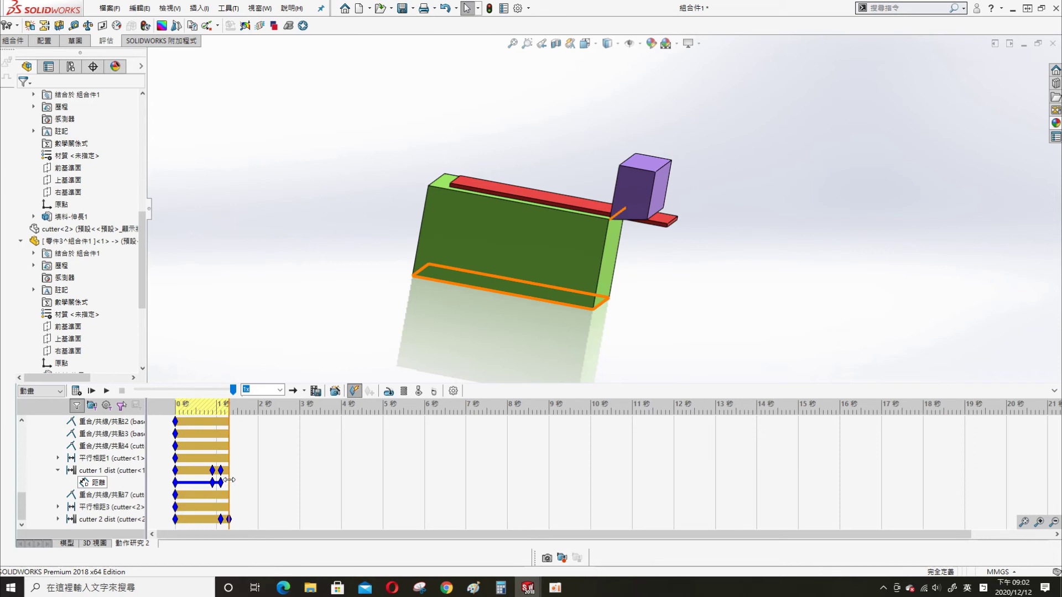
pyautogui.rightClick(230, 482)
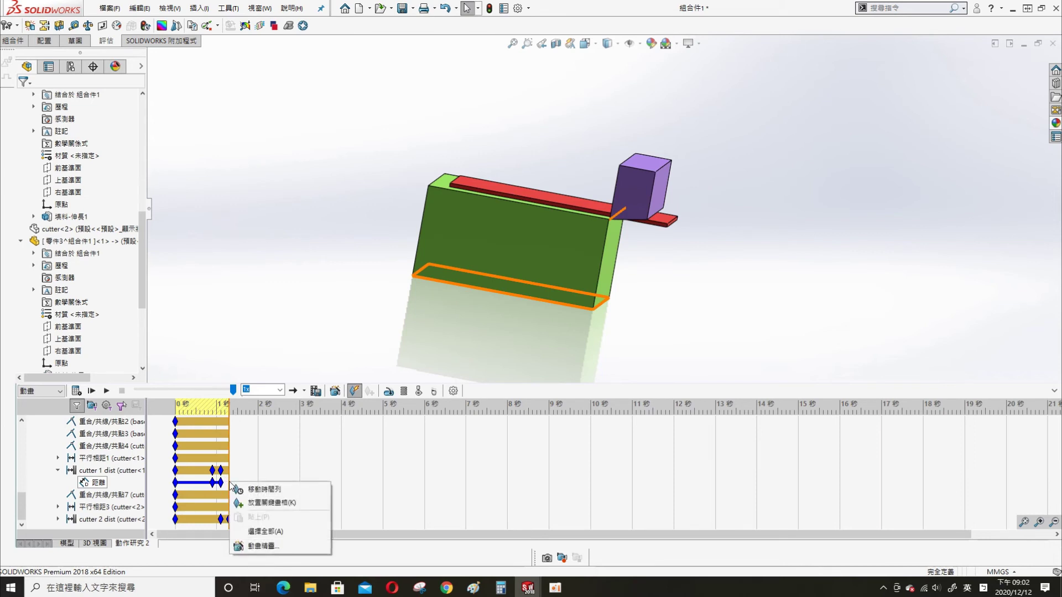
pyautogui.click(260, 503)
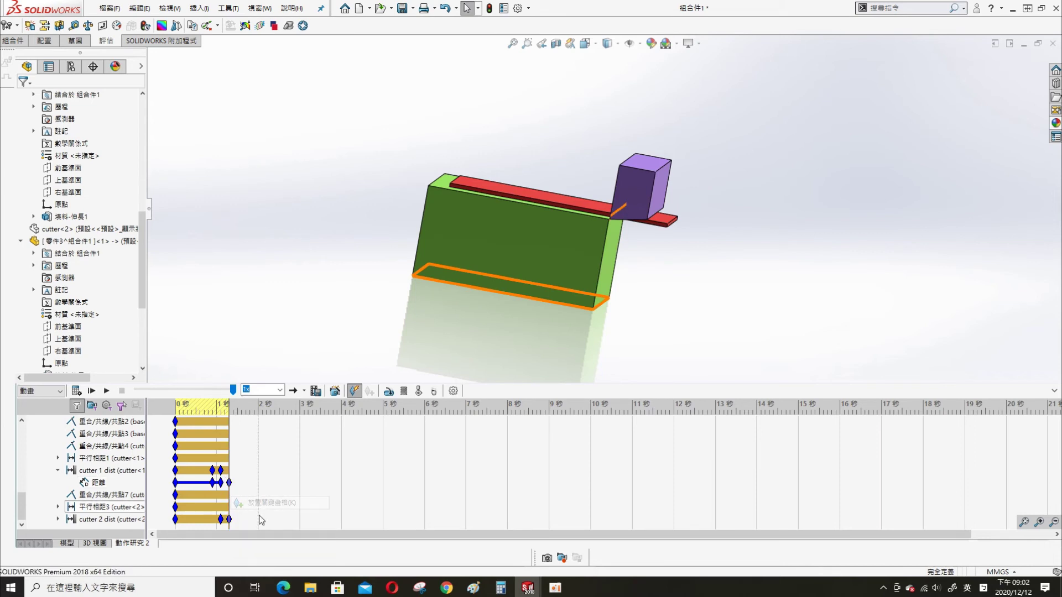
pyautogui.rightClick(103, 488)
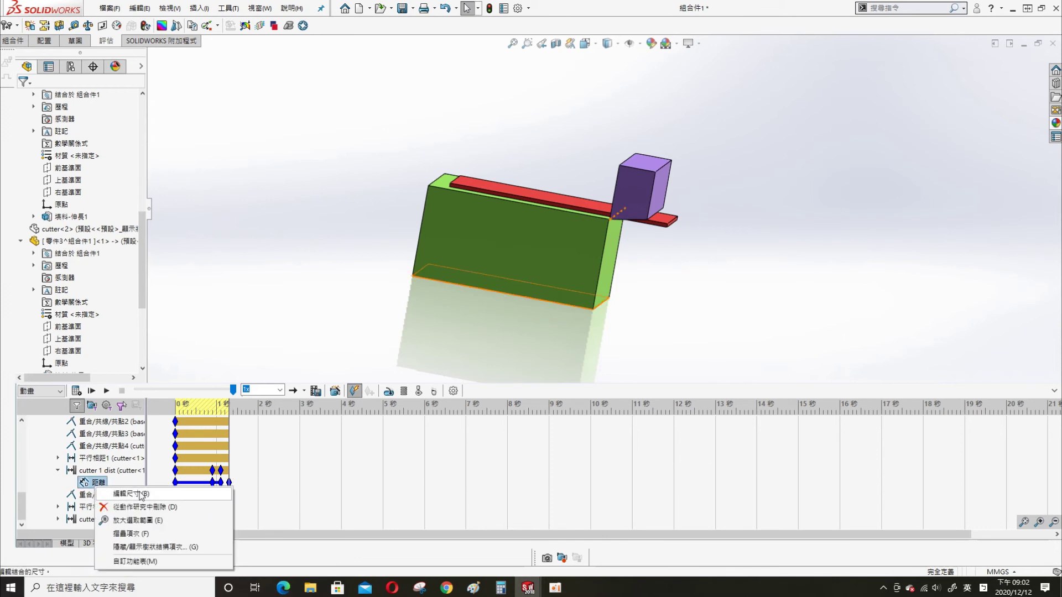
pyautogui.click(107, 493)
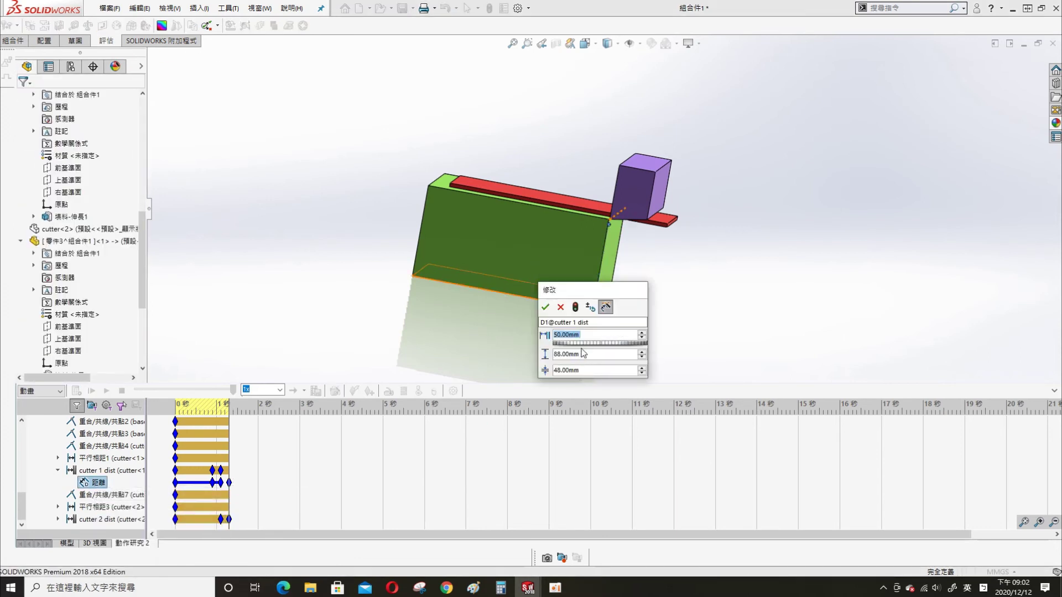
pyautogui.write('0')
pyautogui.press('Return')
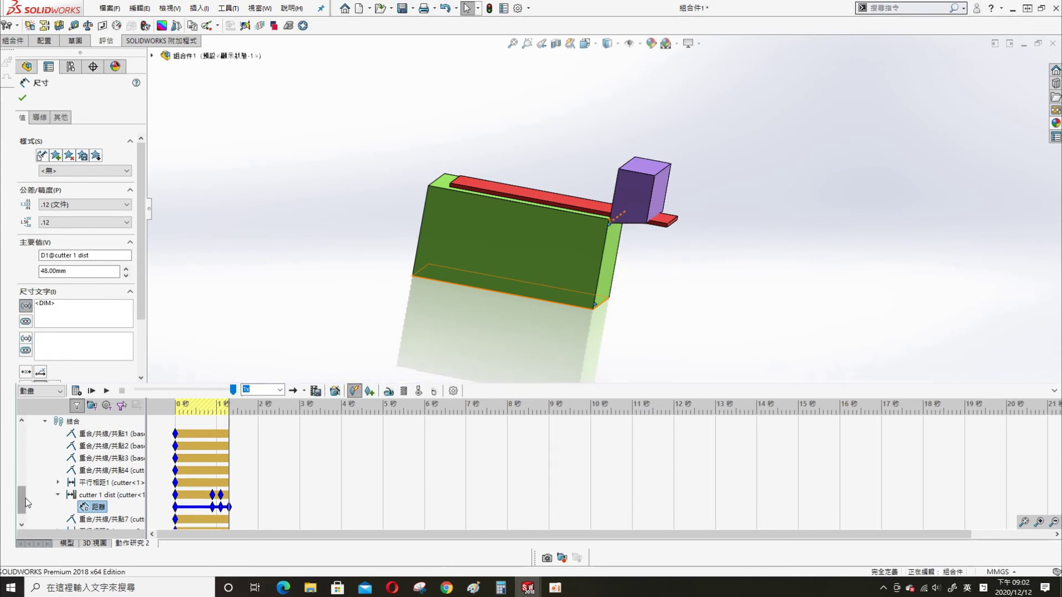
# Step: Bring cutter 2 dist into view, move time to its last keyframe, and open its row options
pyautogui.moveTo(26, 499); pyautogui.dragTo(25, 521)
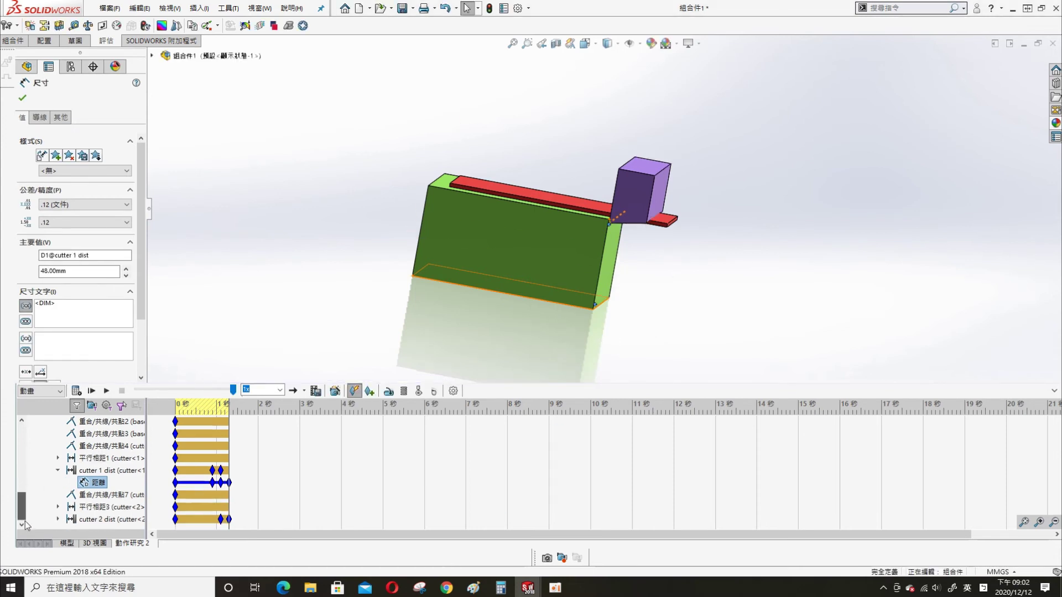
pyautogui.rightClick(229, 520)
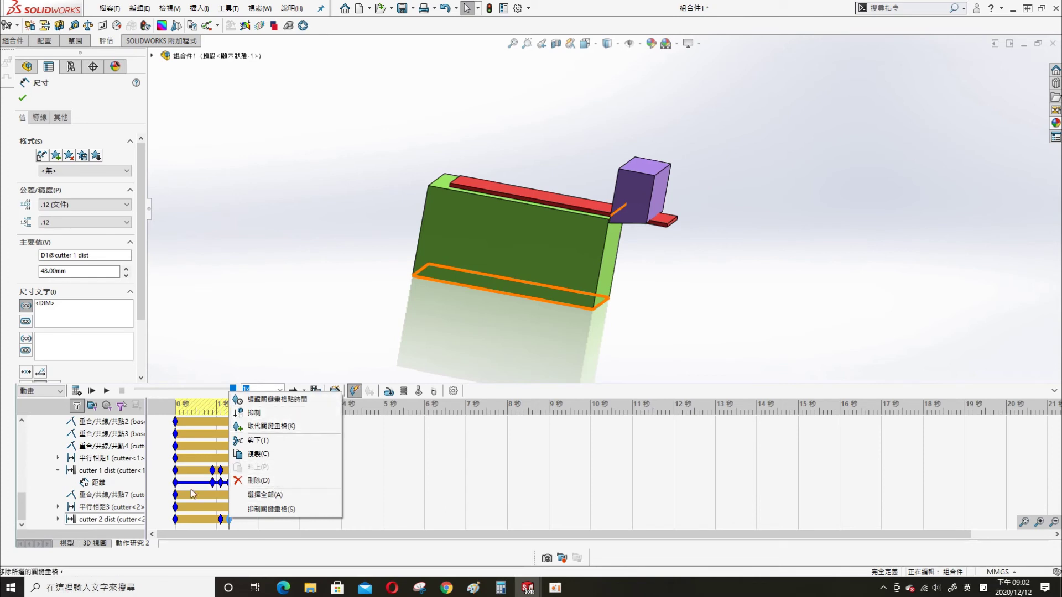
pyautogui.rightClick(88, 523)
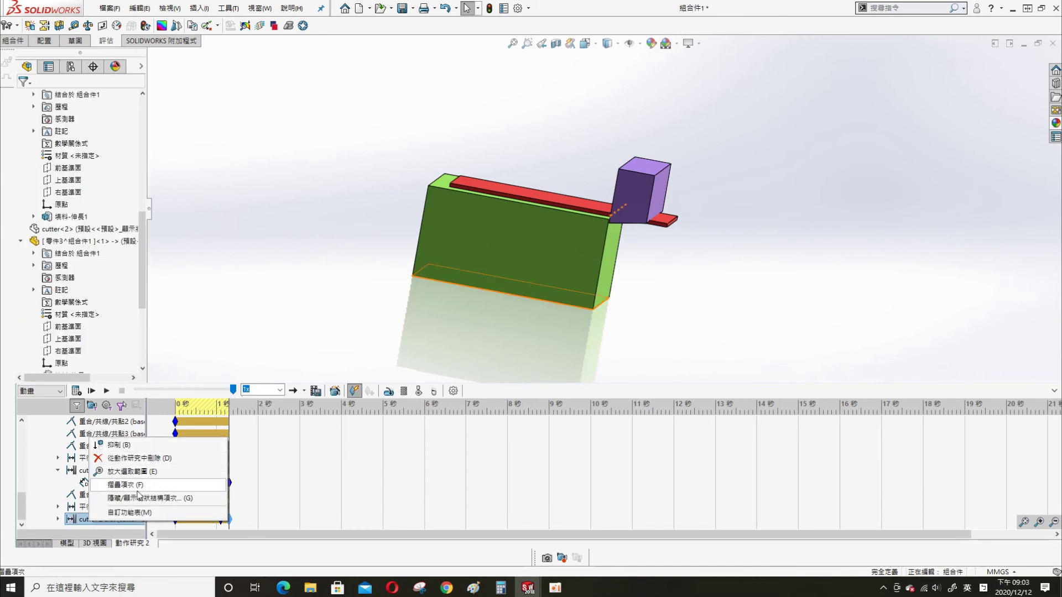
pyautogui.click(395, 492)
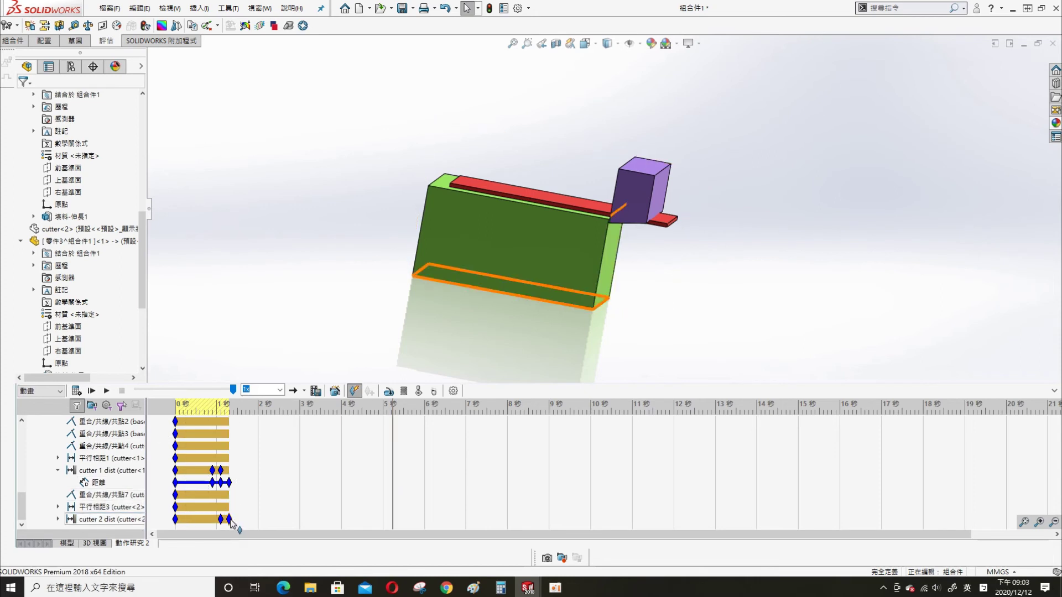
pyautogui.click(232, 484)
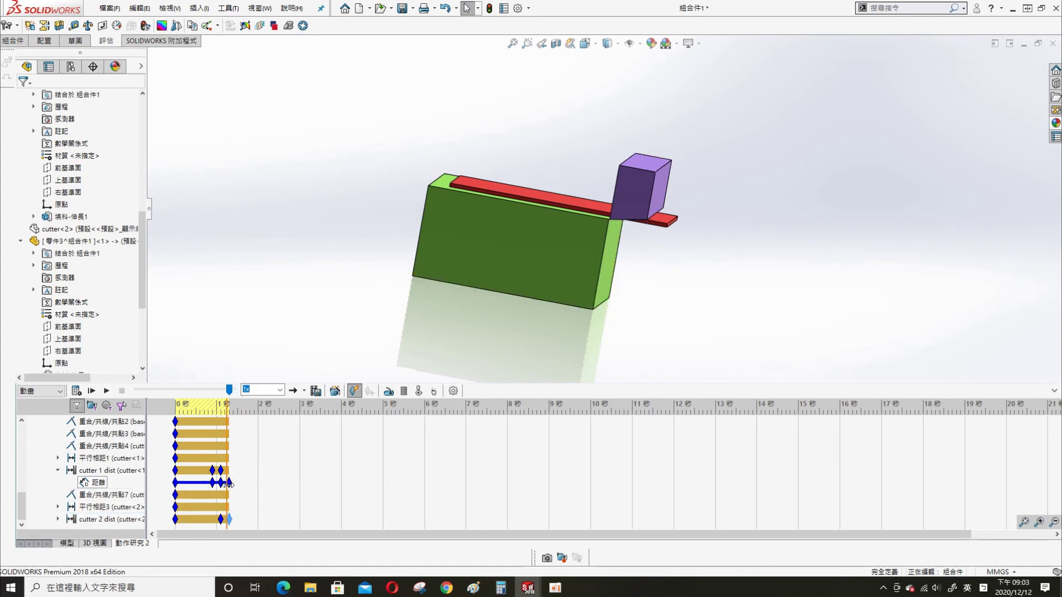
pyautogui.rightClick(103, 519)
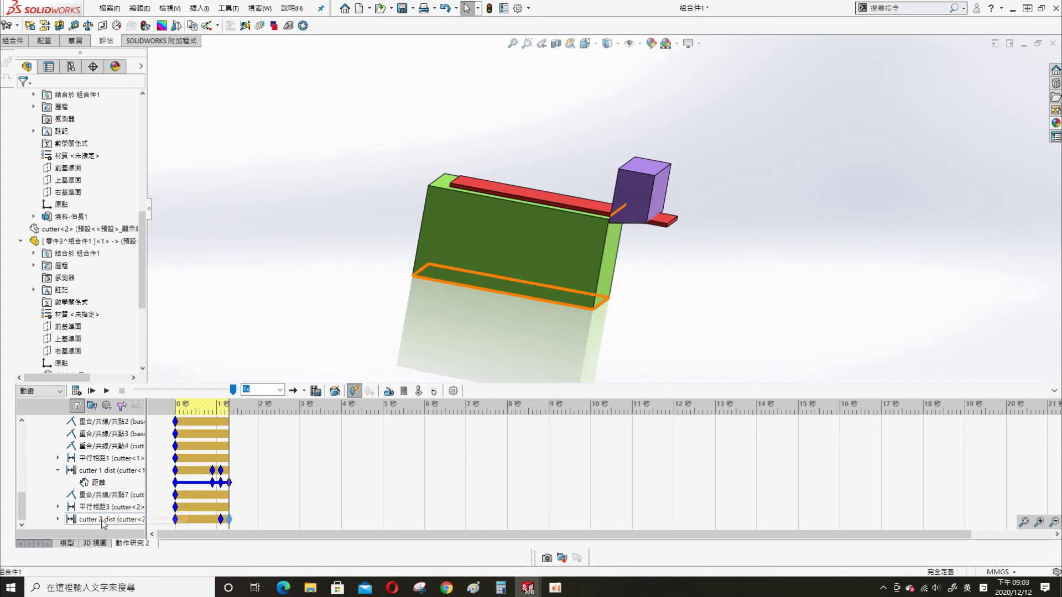
# Step: Set cutter 2 dist's distance to 48 mm at its 1.3 s keyframe
pyautogui.click(68, 520)
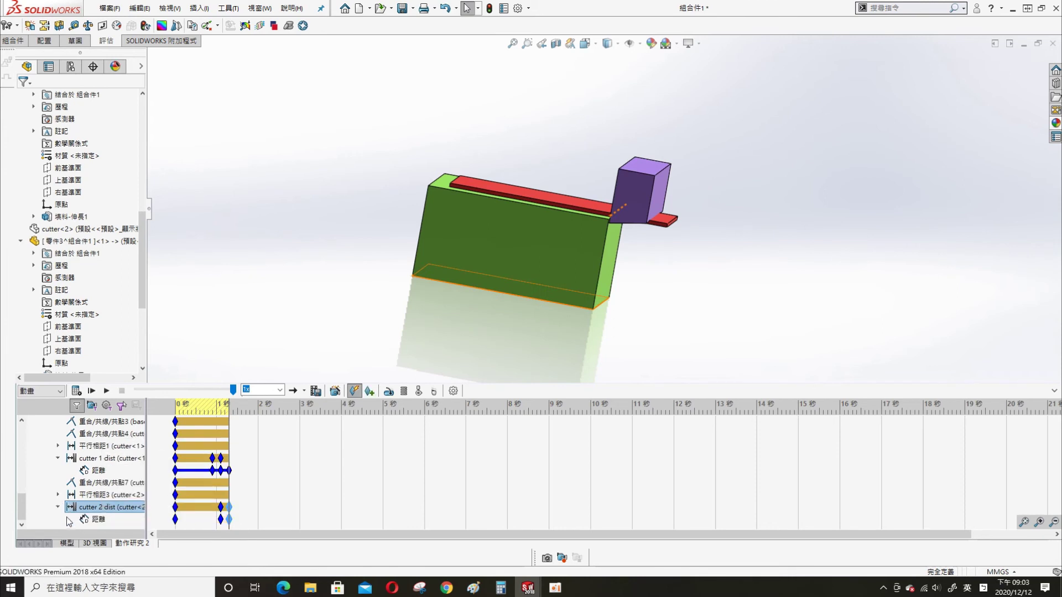
pyautogui.rightClick(97, 522)
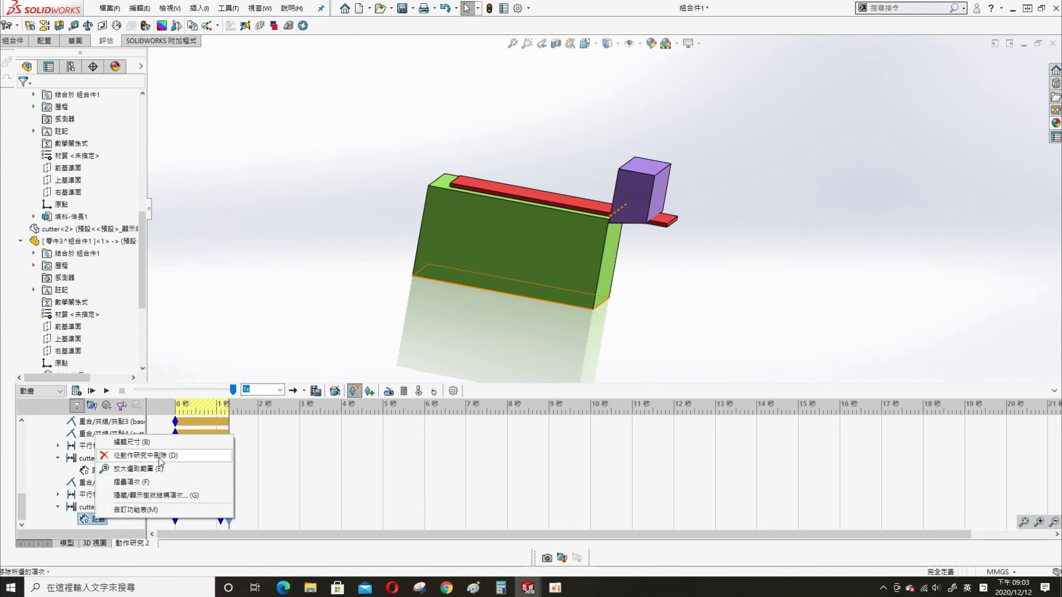
pyautogui.click(133, 442)
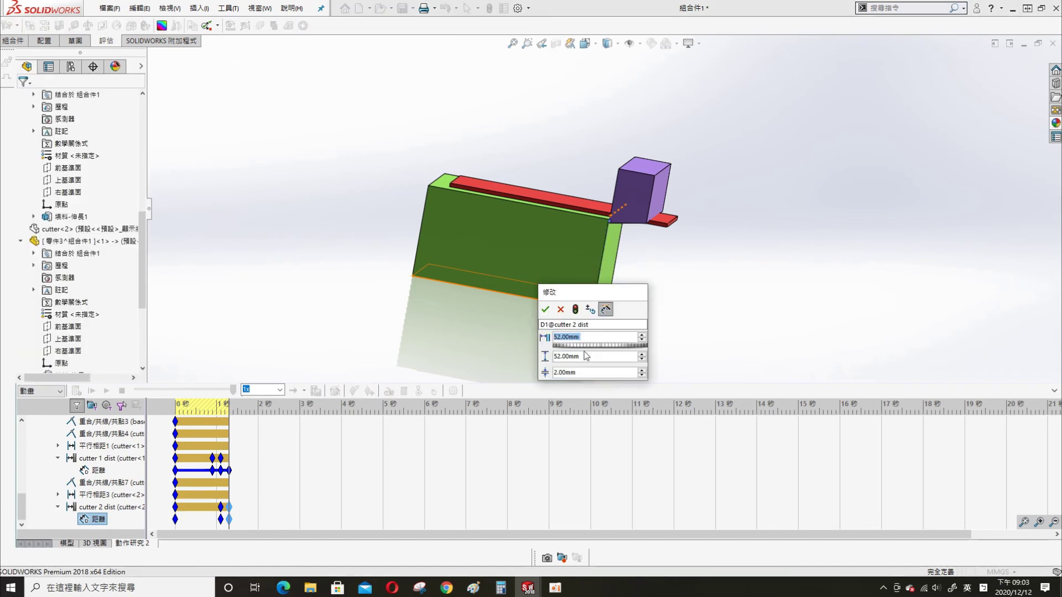
pyautogui.write('48')
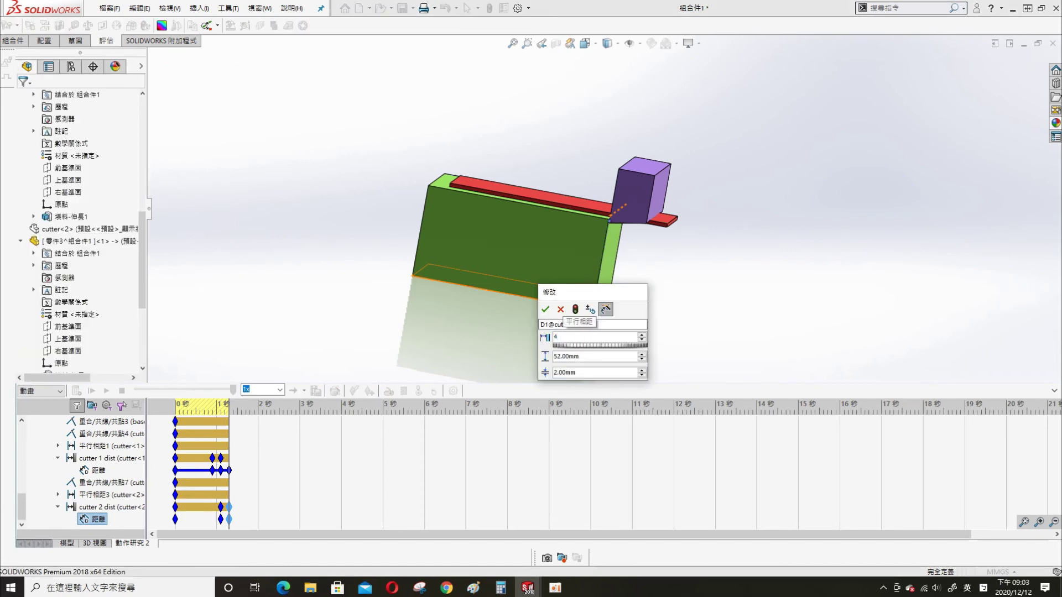
pyautogui.press('Return')
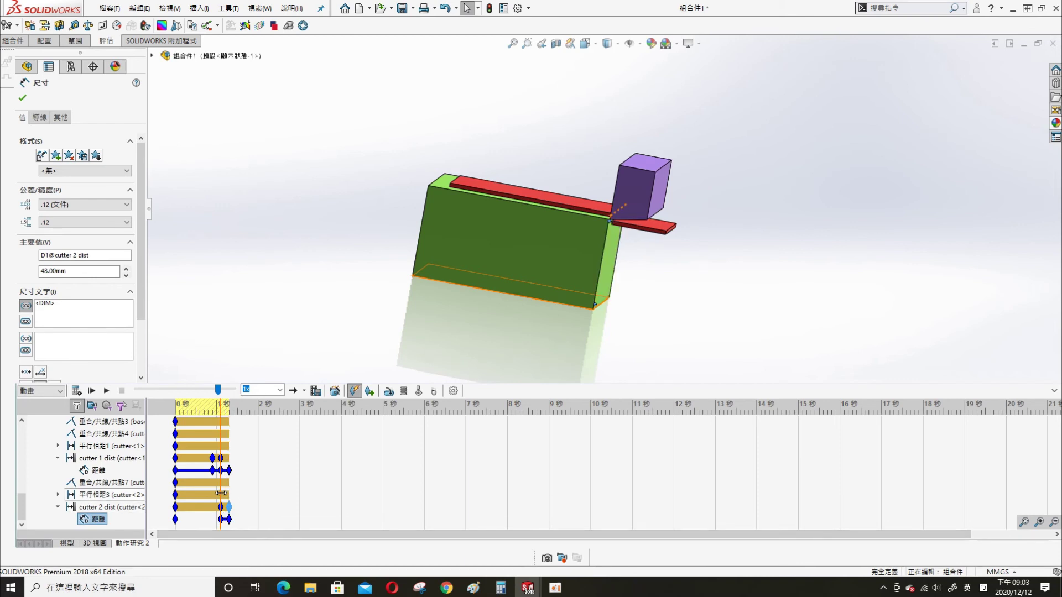
# Step: Close the dimension properties and recalculate the animation
pyautogui.click(220, 518)
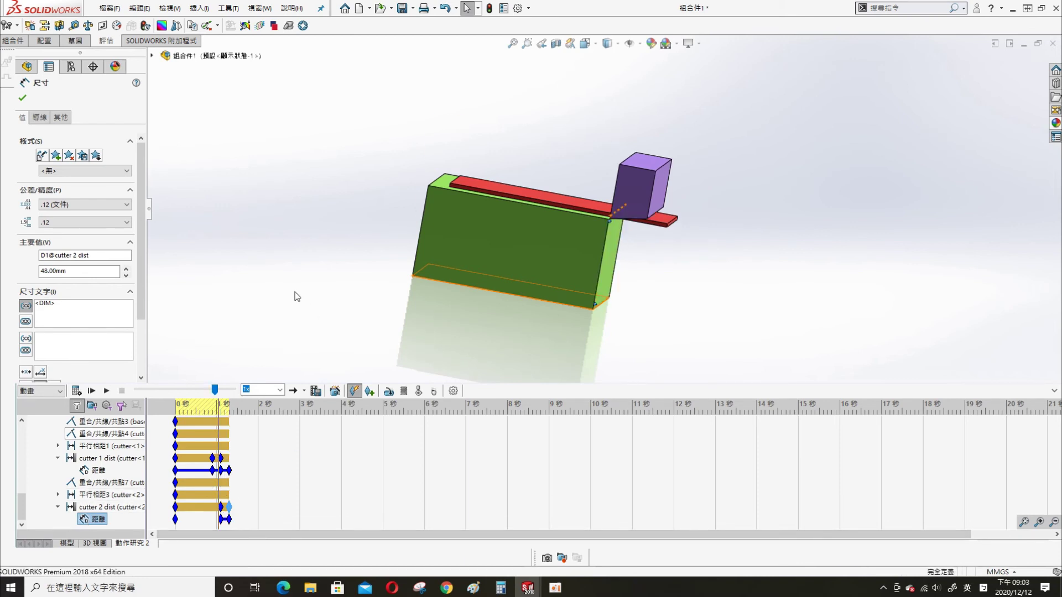
pyautogui.click(252, 284)
pyautogui.click(77, 391)
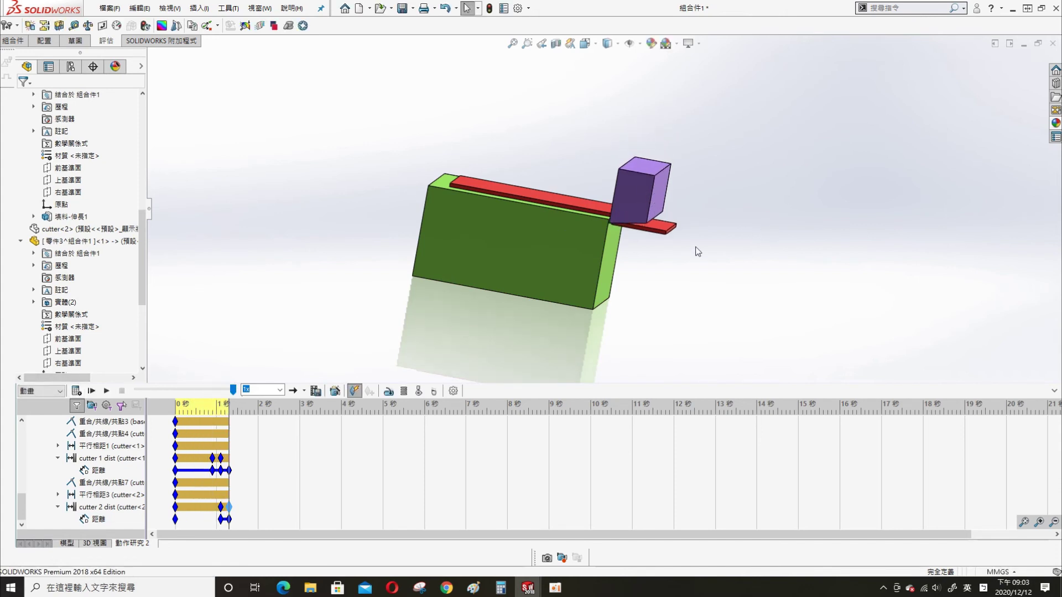
# Step: Orbit the view to show the top of the green base, then scroll the study tree up and back down
pyautogui.moveTo(663, 168)
pyautogui.mouseDown(button='middle')
pyautogui.moveTo(699, 234)
pyautogui.moveTo(694, 249)
pyautogui.mouseUp(button='middle')
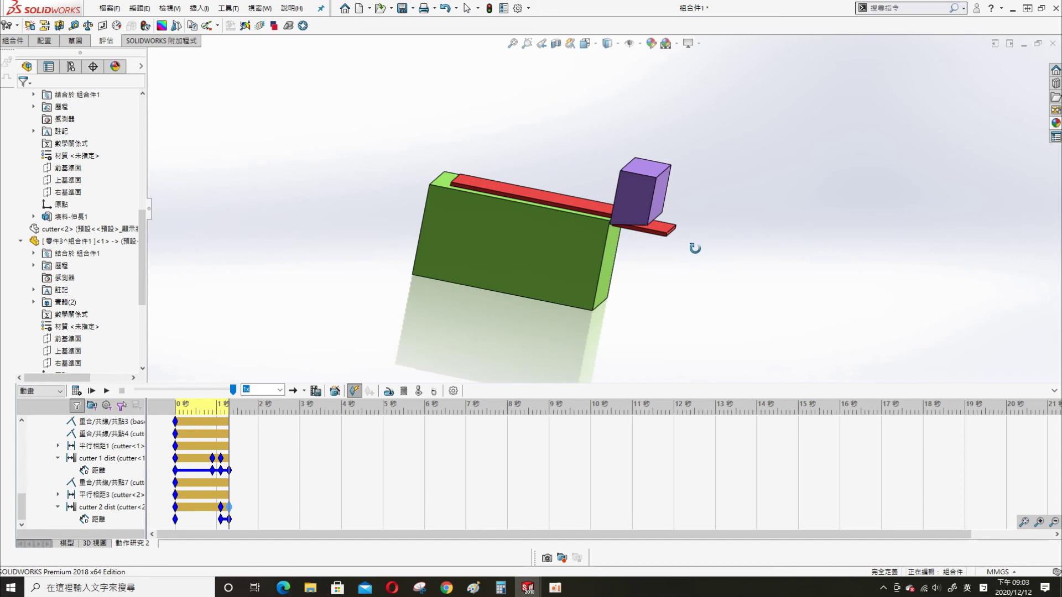
pyautogui.moveTo(695, 248)
pyautogui.mouseDown(button='middle')
pyautogui.moveTo(697, 240)
pyautogui.moveTo(685, 260)
pyautogui.mouseUp(button='middle')
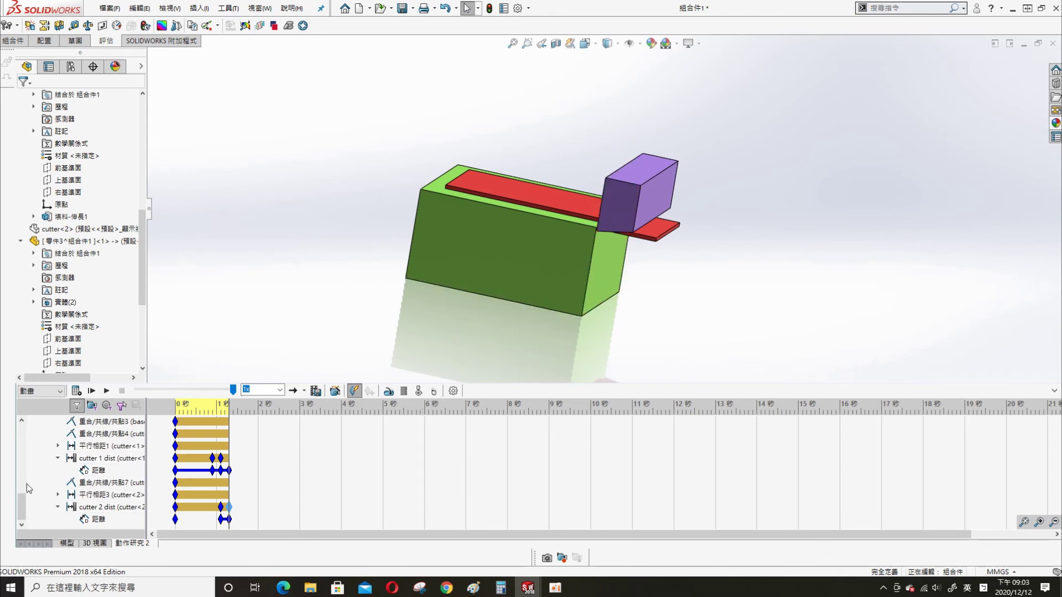
pyautogui.scroll(2, 29, 486)
pyautogui.scroll(2, 33, 474)
pyautogui.scroll(2, 41, 456)
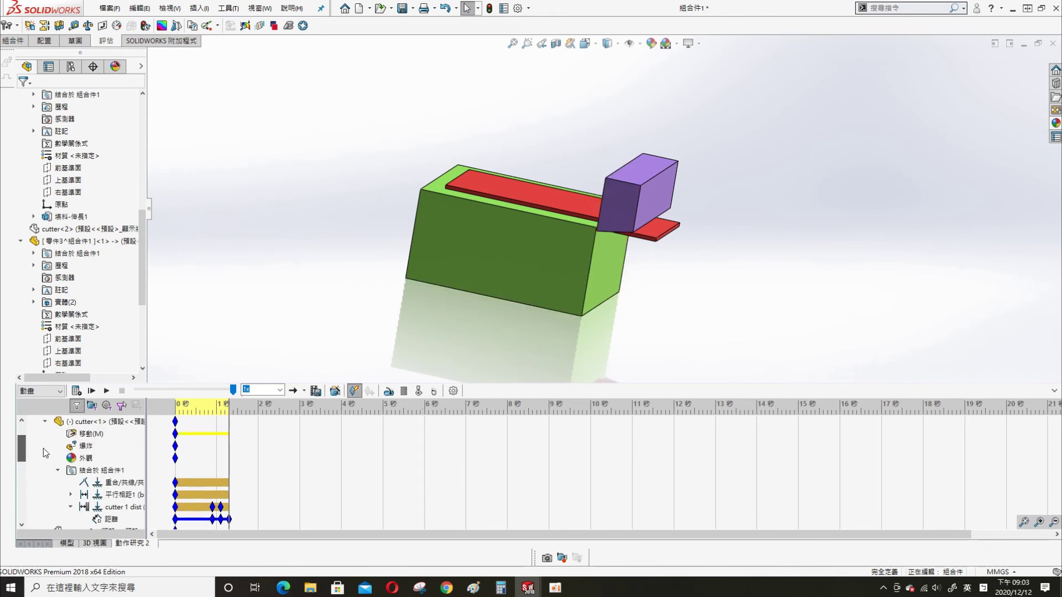
pyautogui.scroll(2, 43, 448)
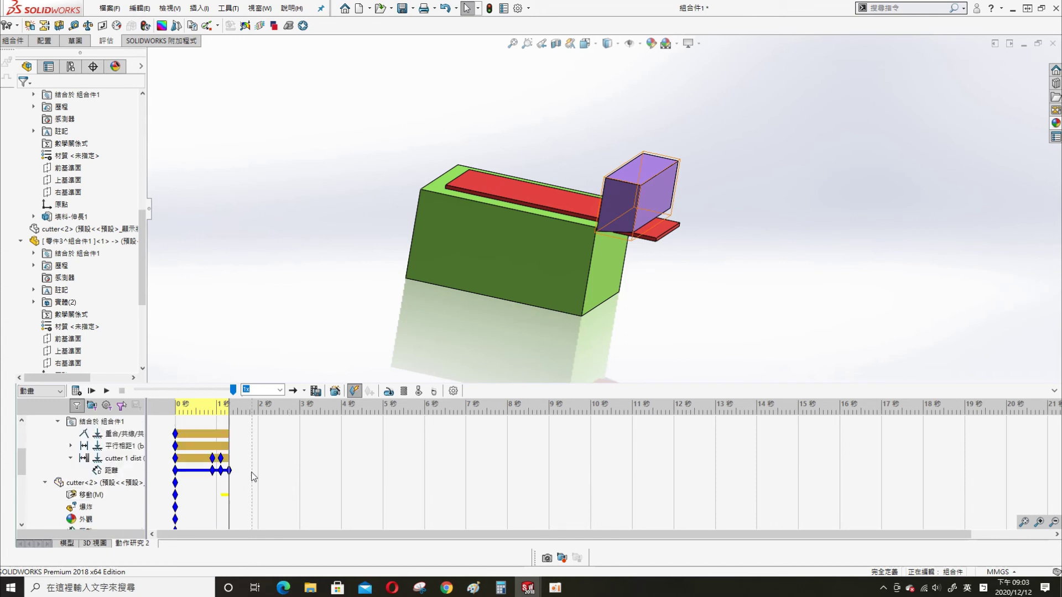
pyautogui.scroll(-3, 251, 477)
pyautogui.scroll(-5, 254, 477)
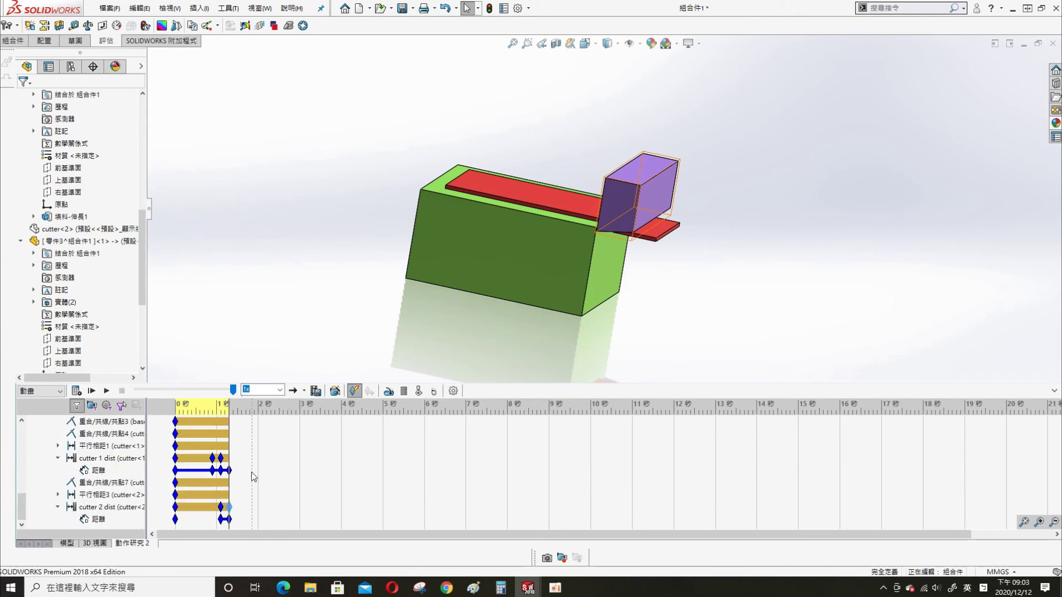
# Step: Place a keyframe at 1.6 s and move the current time to 1.6 s
pyautogui.rightClick(242, 521)
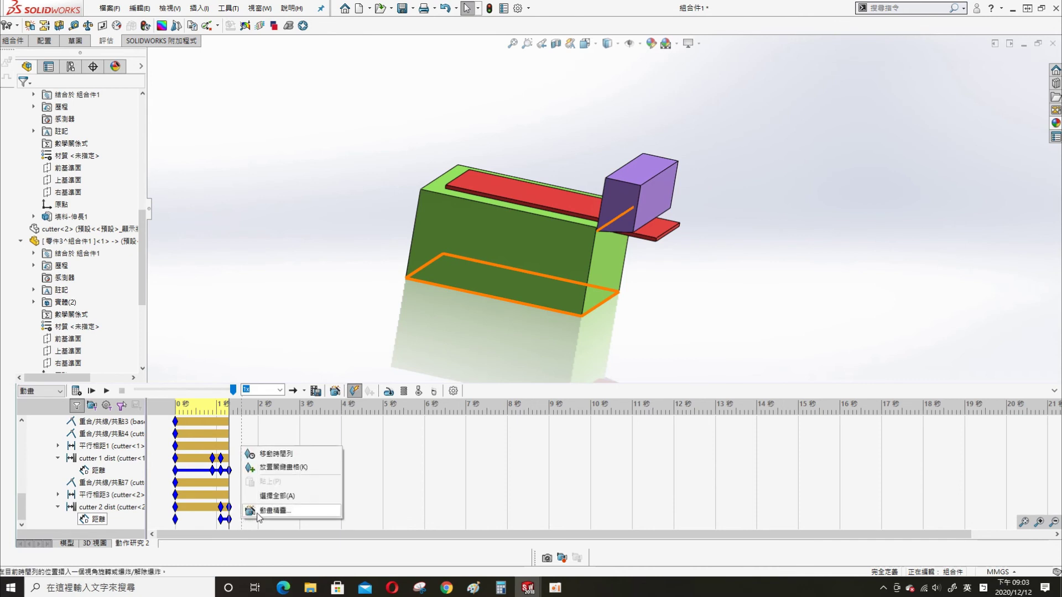
pyautogui.click(281, 468)
pyautogui.rightClick(241, 520)
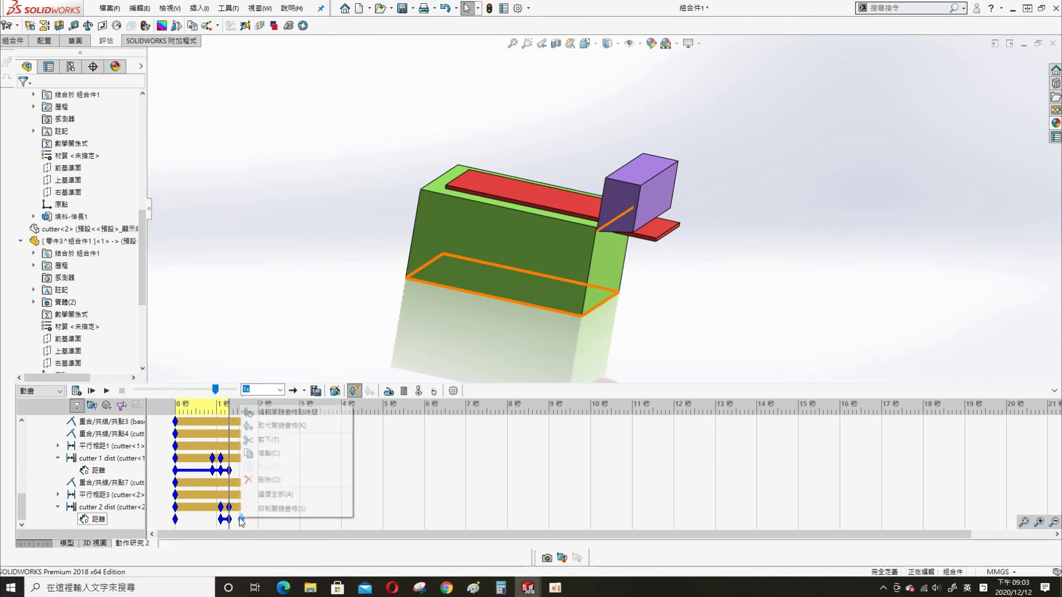
pyautogui.click(292, 415)
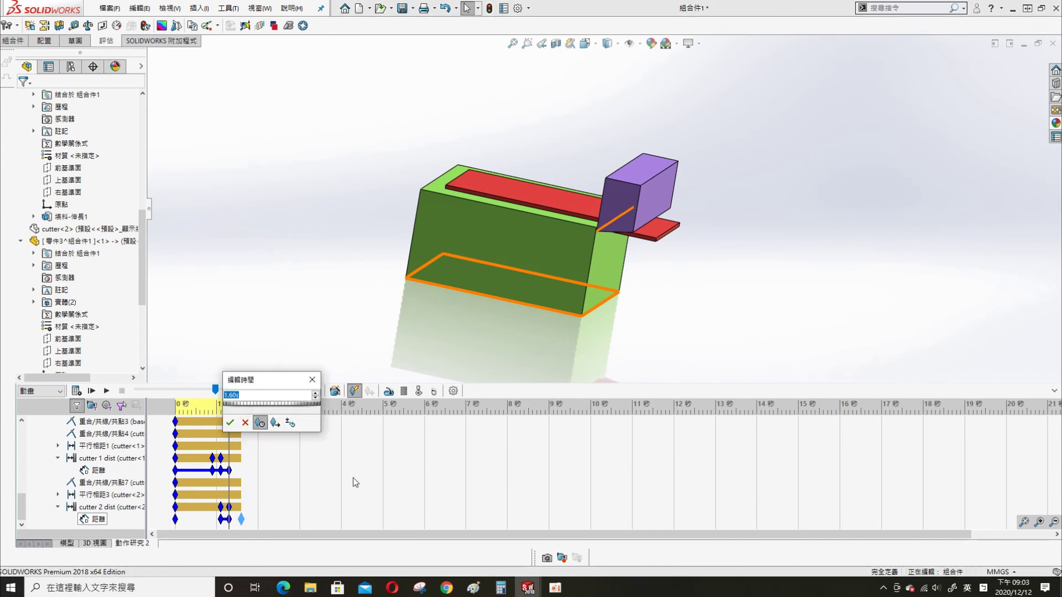
pyautogui.press('Return')
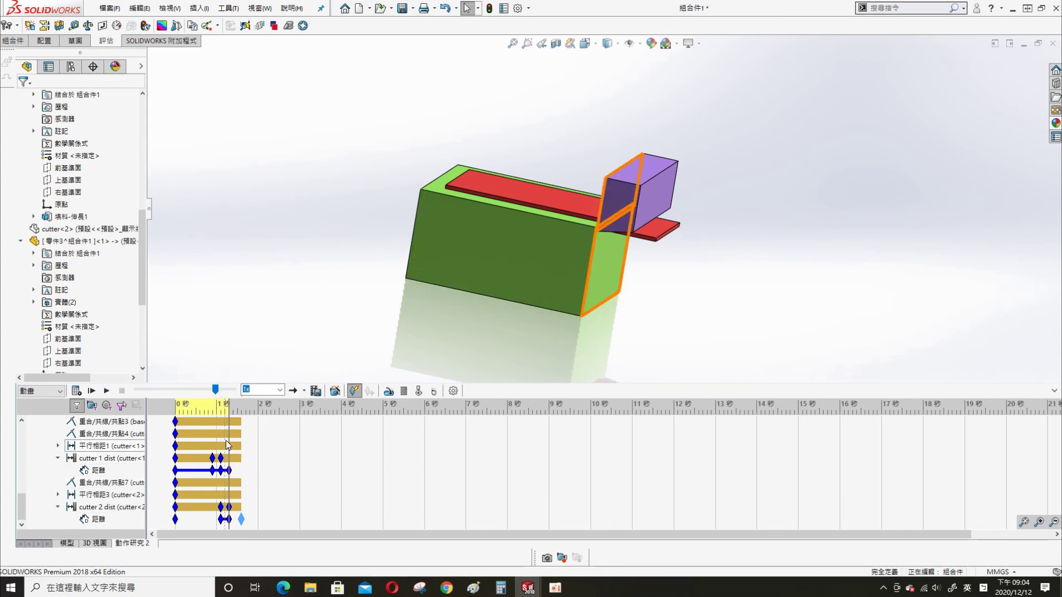
pyautogui.moveTo(228, 440); pyautogui.dragTo(243, 439)
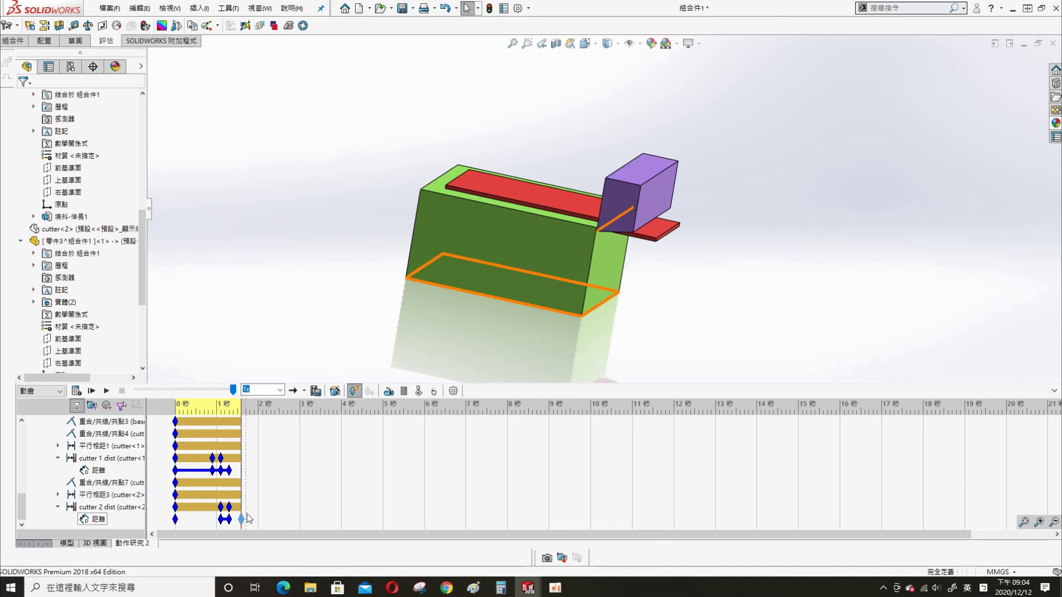
# Step: Set cutter 2 dist's distance to 2.00 mm at 1.6 s
pyautogui.rightClick(92, 520)
pyautogui.click(145, 446)
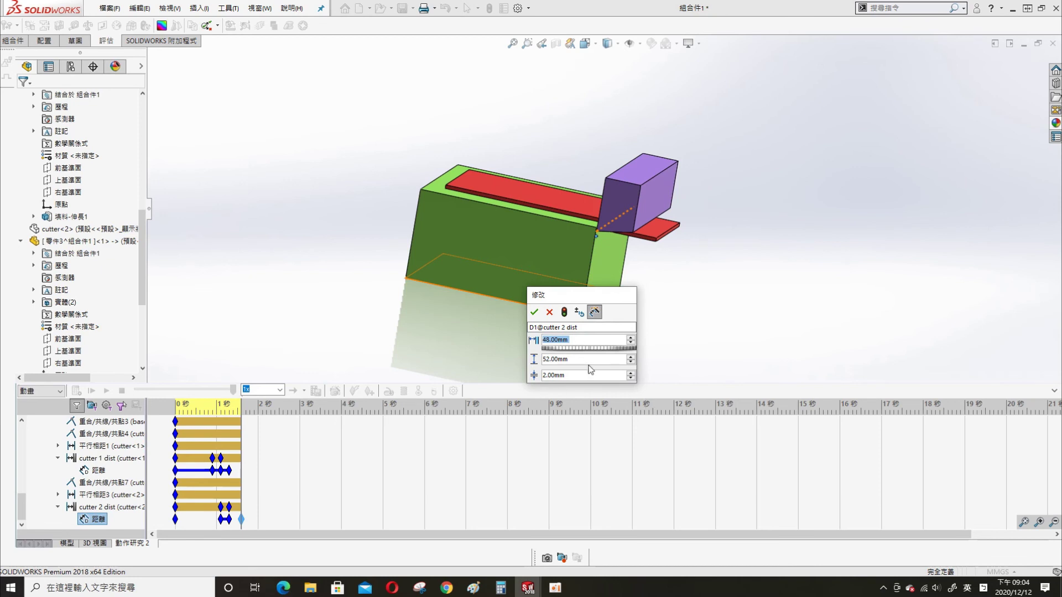
pyautogui.write('2')
pyautogui.press('Return')
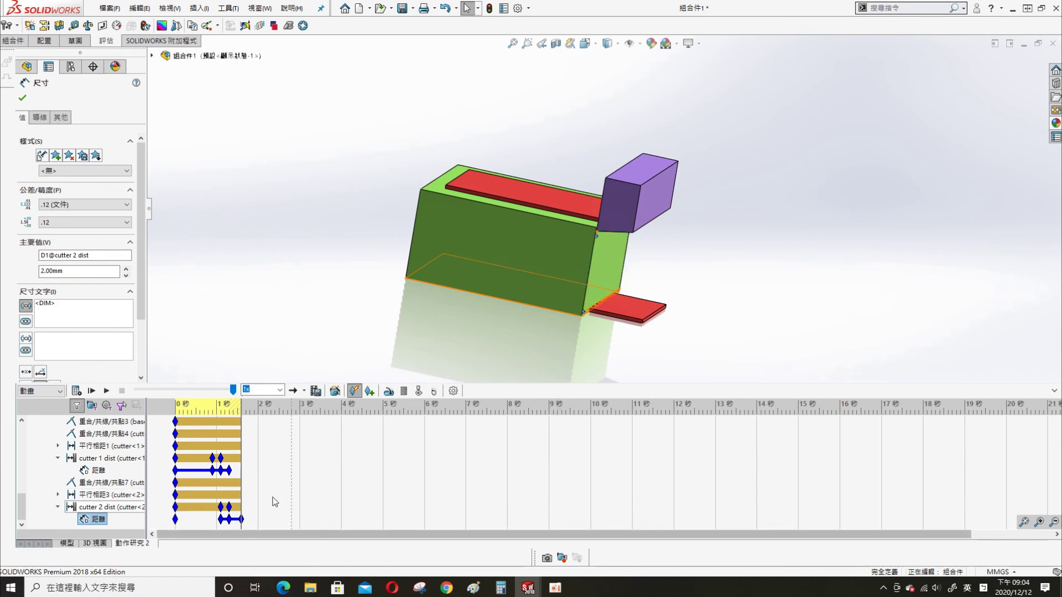
# Step: Key cutter 1 dist's distance to 52 mm at 1.6 s
pyautogui.rightClick(242, 472)
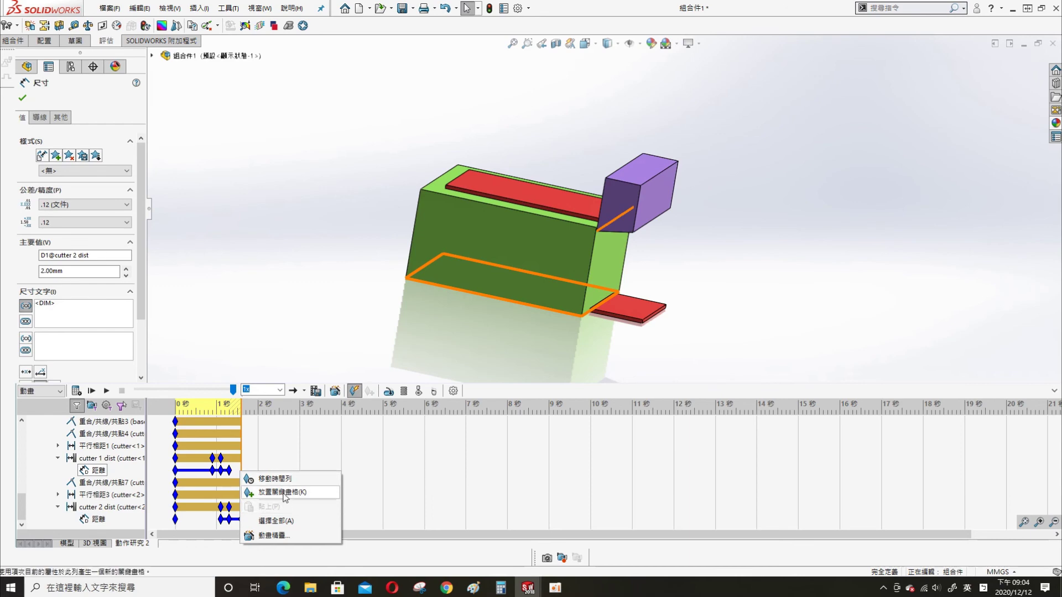
pyautogui.click(284, 493)
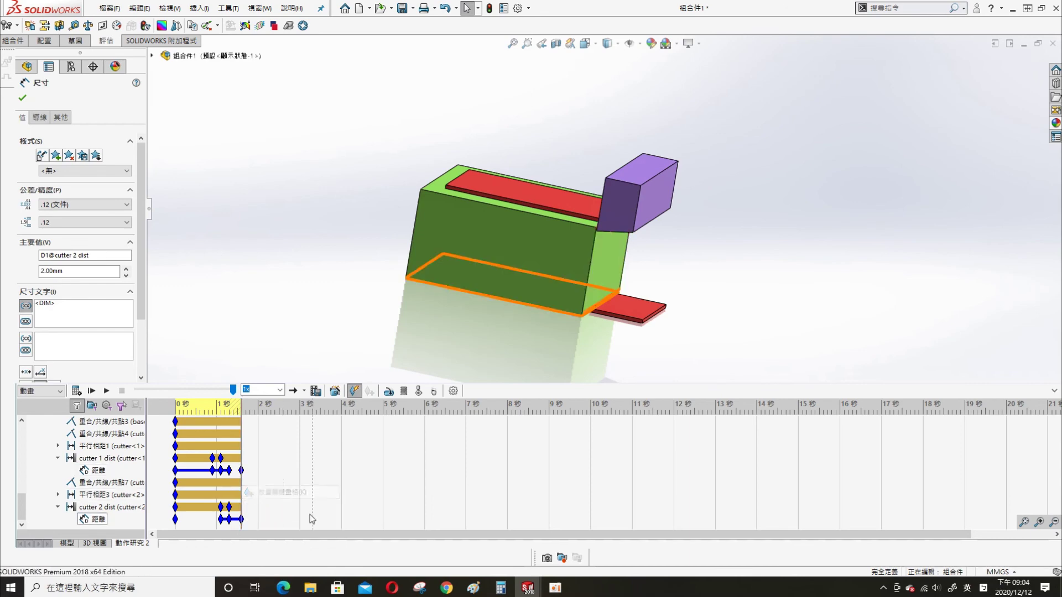
pyautogui.rightClick(85, 471)
pyautogui.click(119, 479)
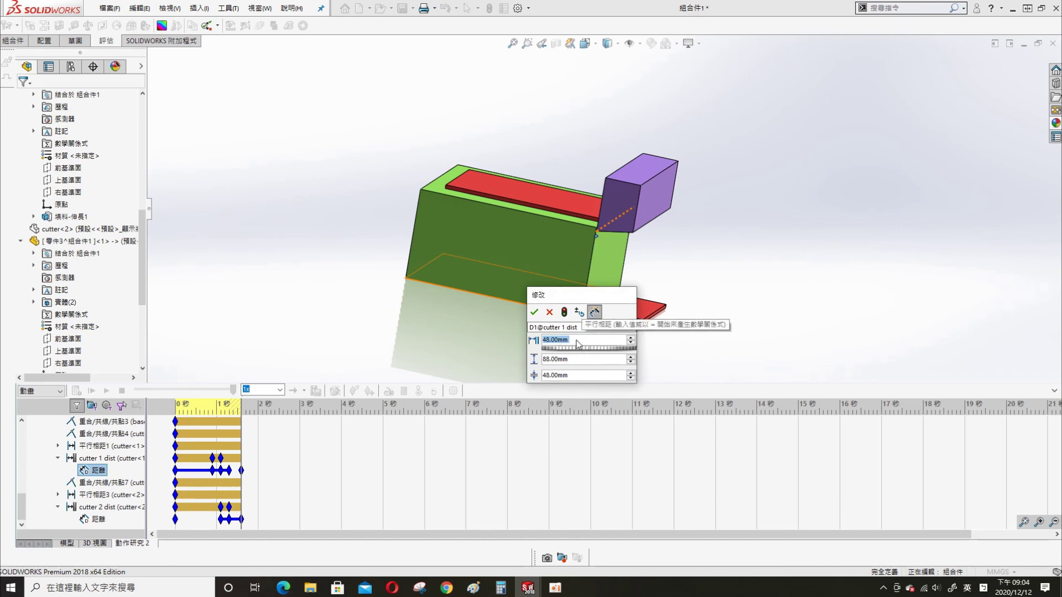
pyautogui.write('52')
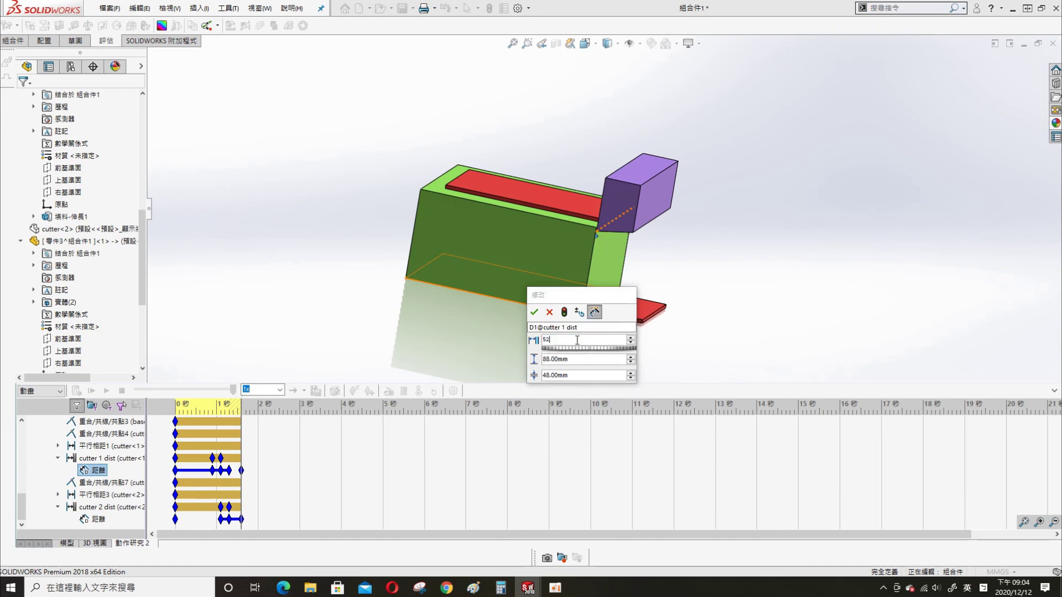
pyautogui.press('Return')
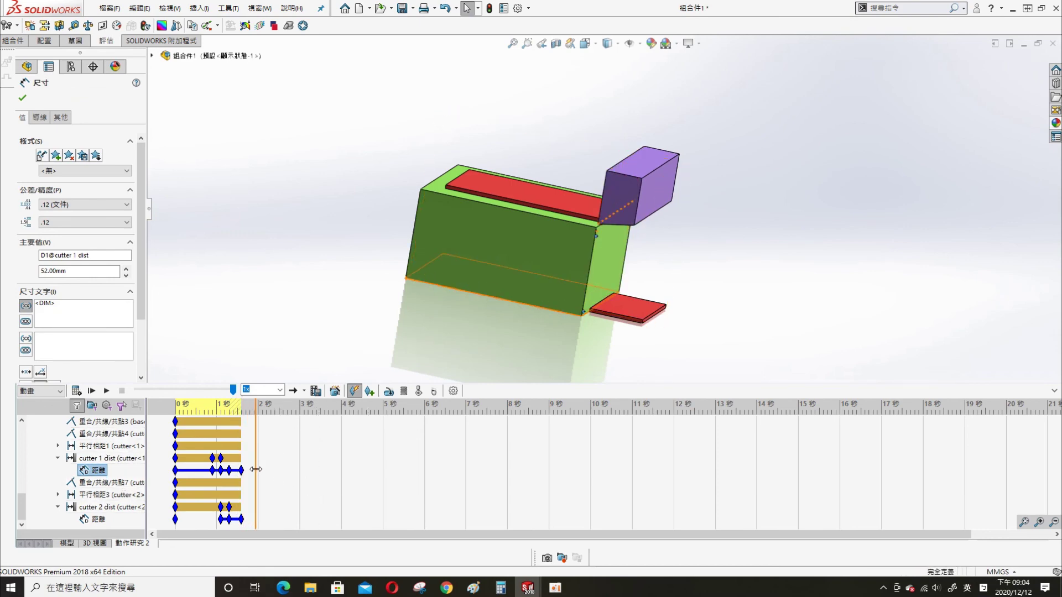
# Step: Place a new keyframe and move it to 2 s
pyautogui.rightClick(254, 472)
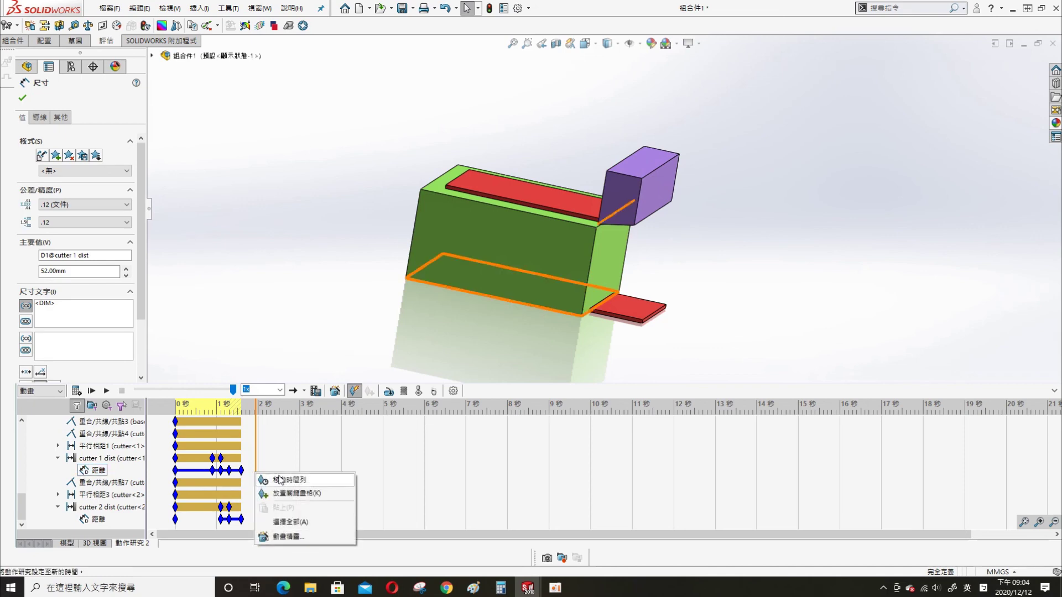
pyautogui.click(286, 493)
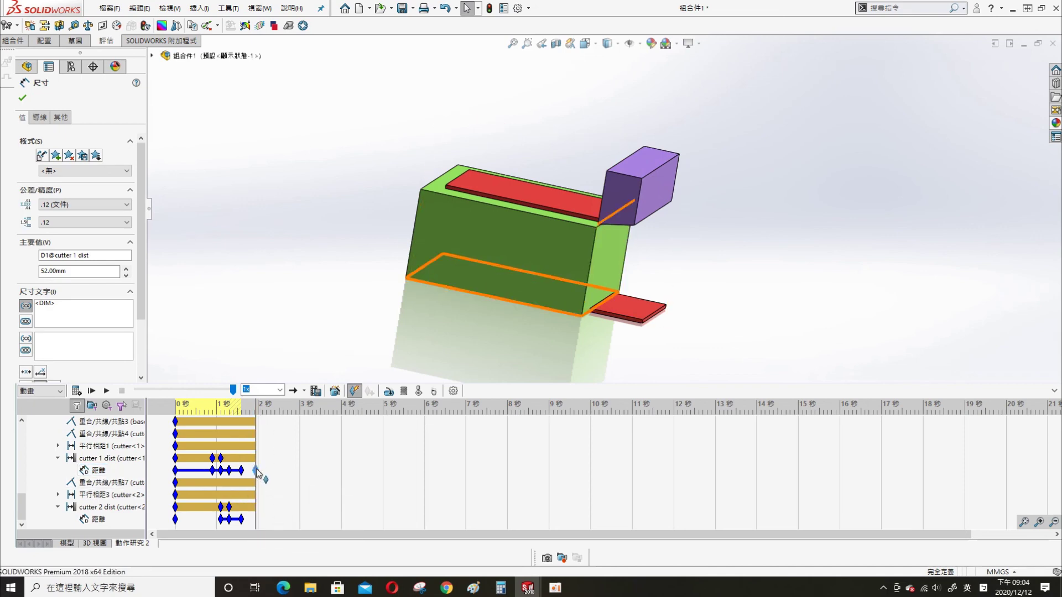
pyautogui.rightClick(256, 470)
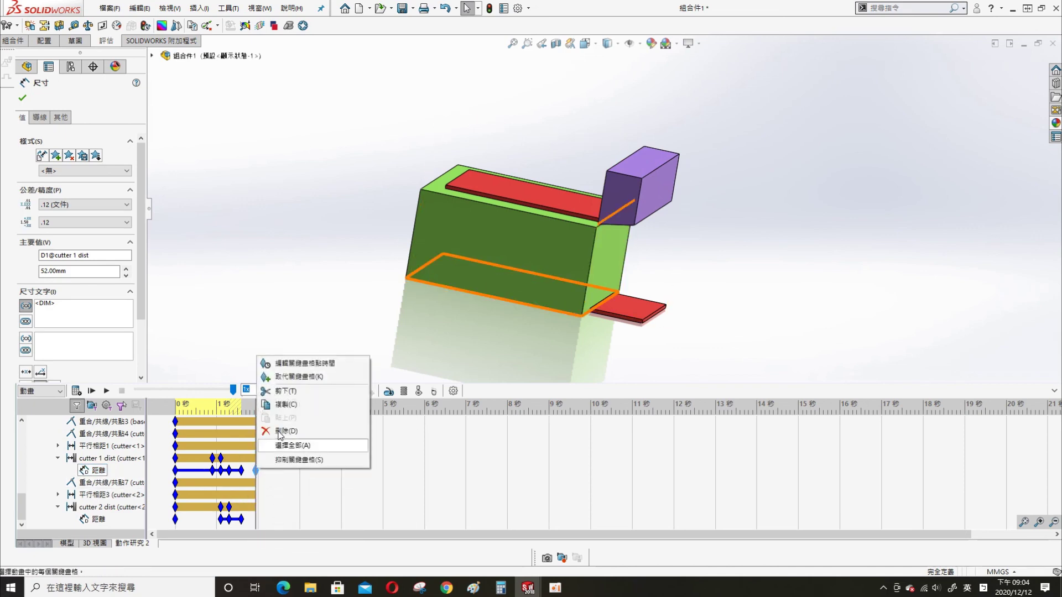
pyautogui.click(316, 363)
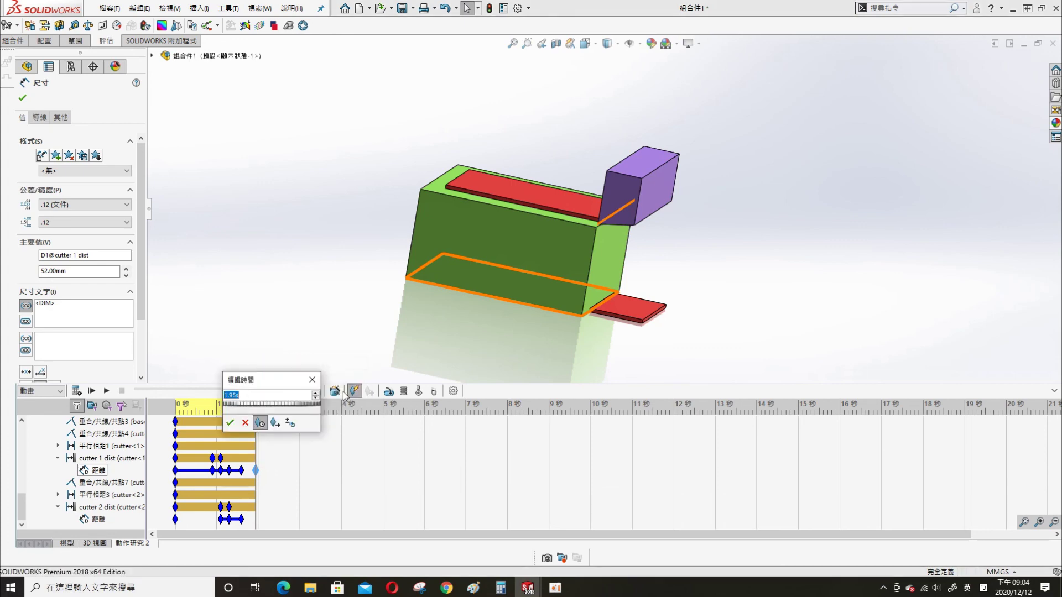
pyautogui.write('2')
pyautogui.click(230, 423)
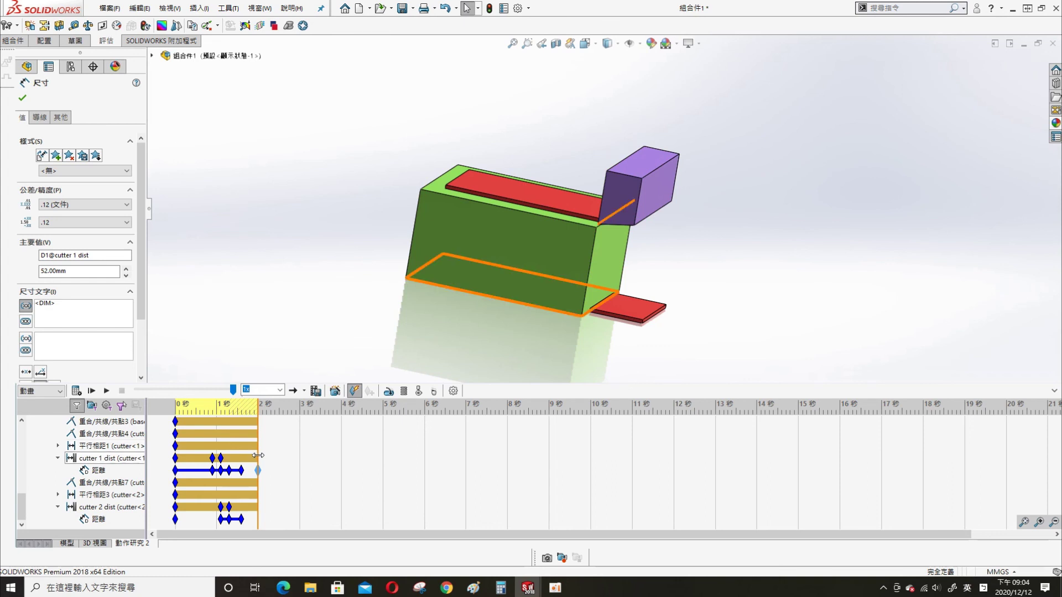
# Step: Set cutter 1 dist's distance to 88 mm at 2 s, lifting the purple cutter clear
pyautogui.rightClick(84, 470)
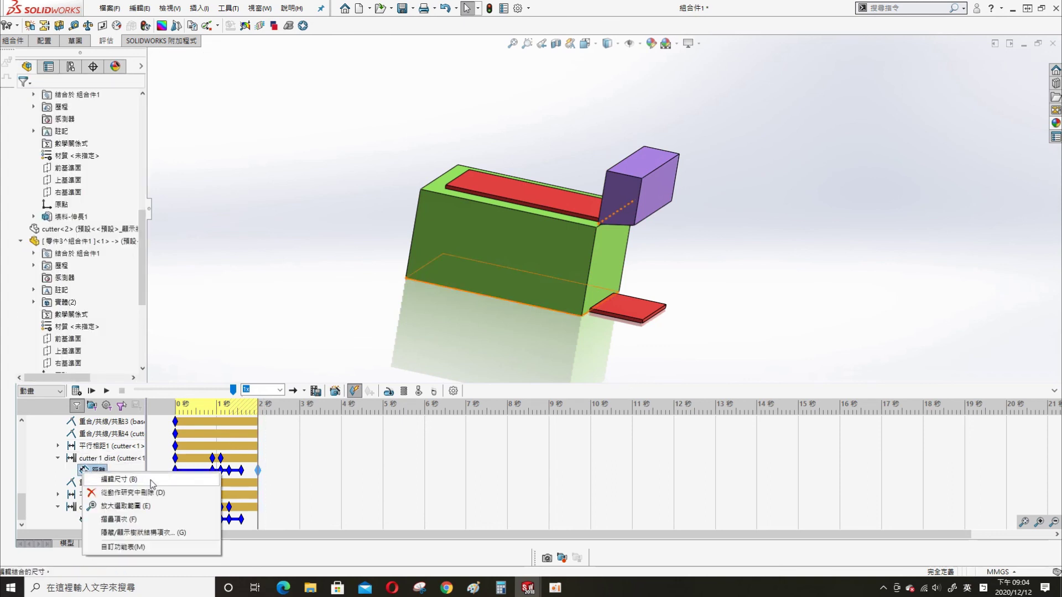
pyautogui.click(125, 481)
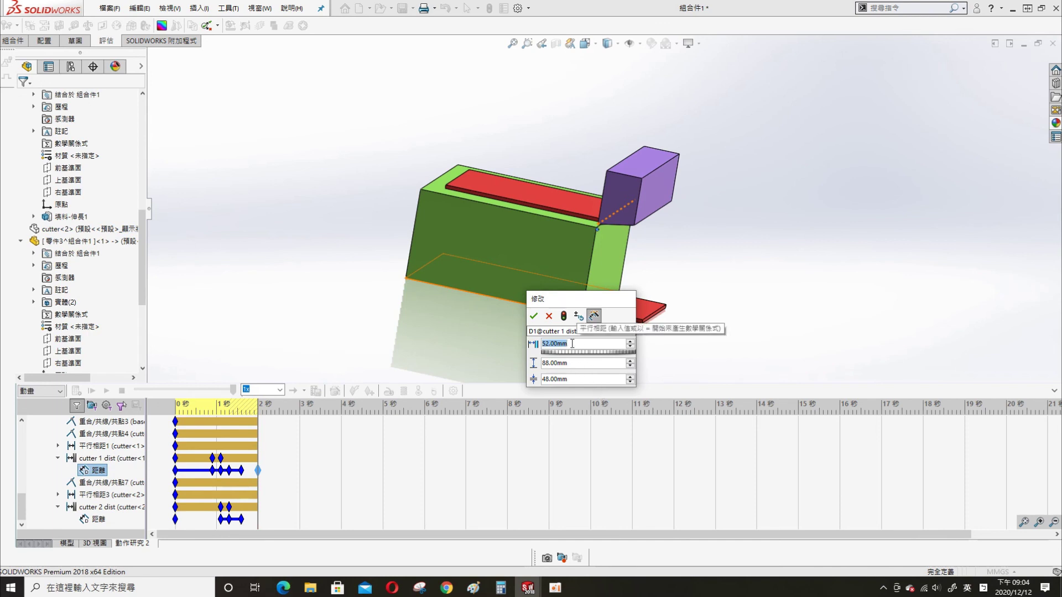
pyautogui.moveTo(549, 343)
pyautogui.mouseDown()
pyautogui.moveTo(531, 354)
pyautogui.moveTo(530, 343)
pyautogui.mouseUp()
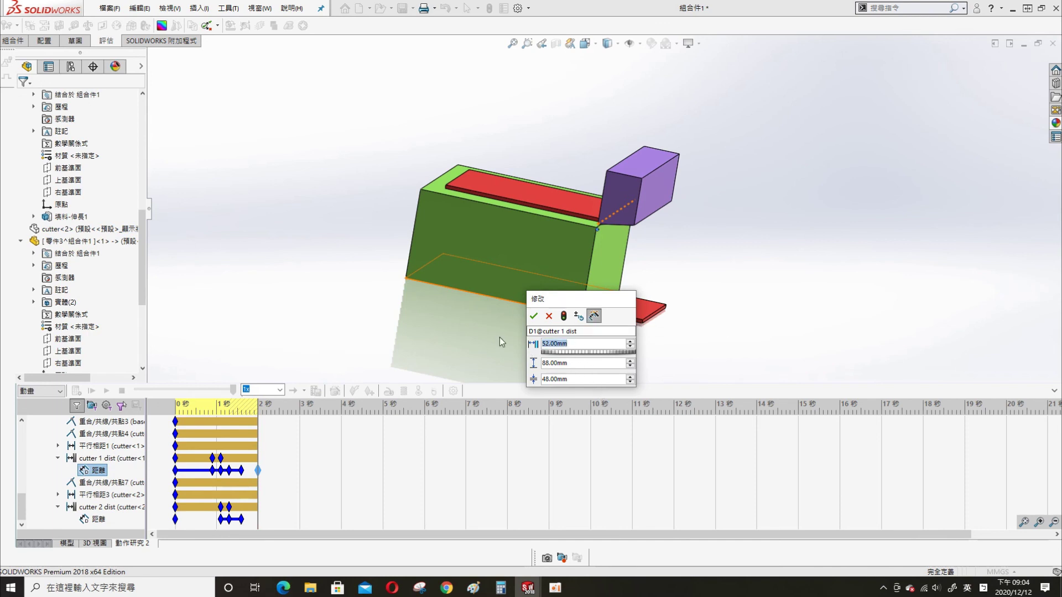
pyautogui.write('88')
pyautogui.press('Return')
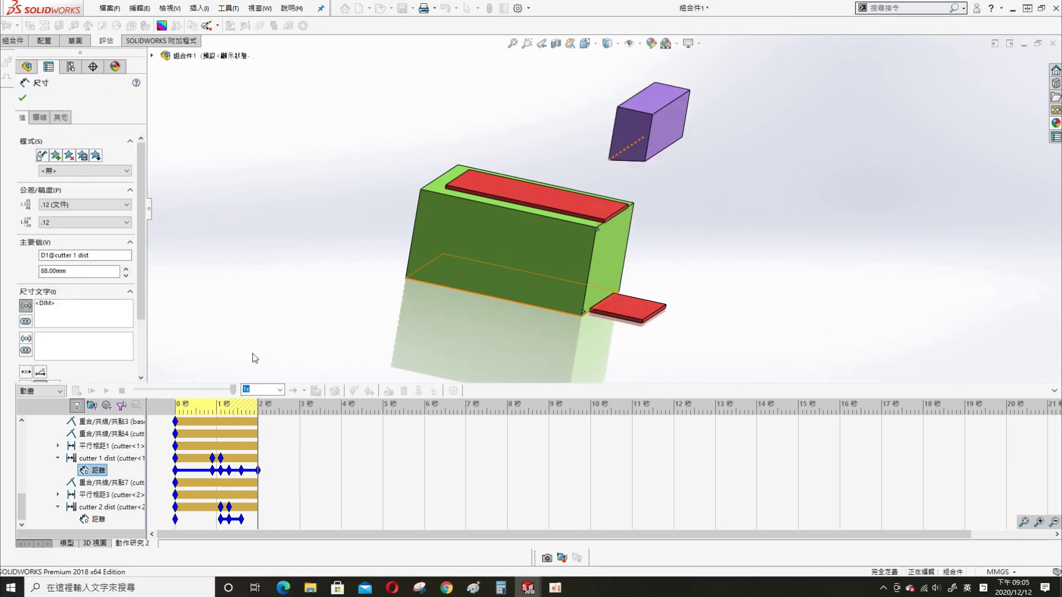
# Step: Recalculate, set 0.1x playback speed, fit the 2-second animation to the timeline, and play
pyautogui.click(76, 391)
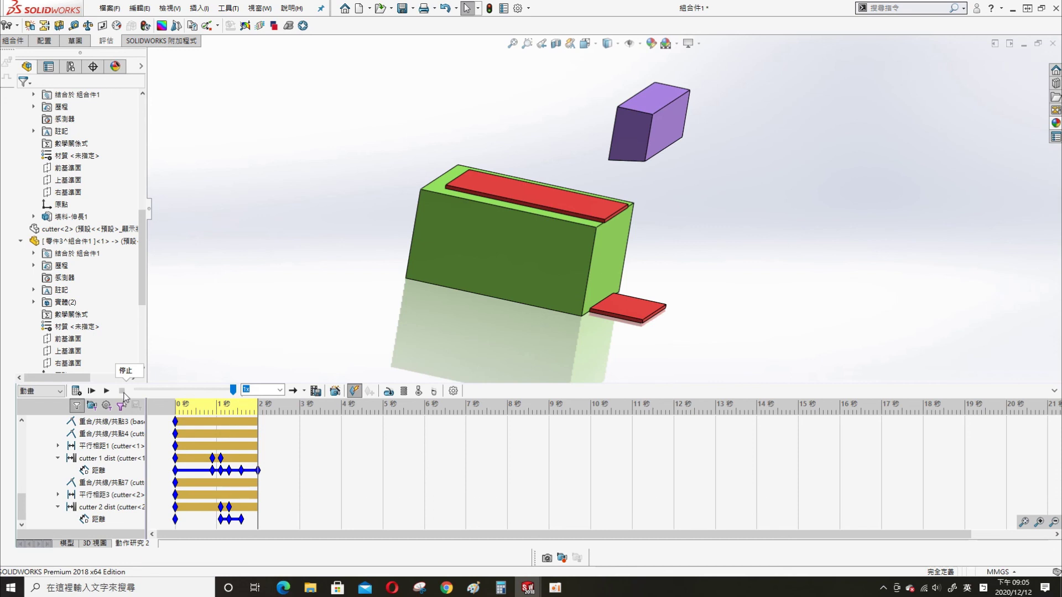
pyautogui.click(280, 389)
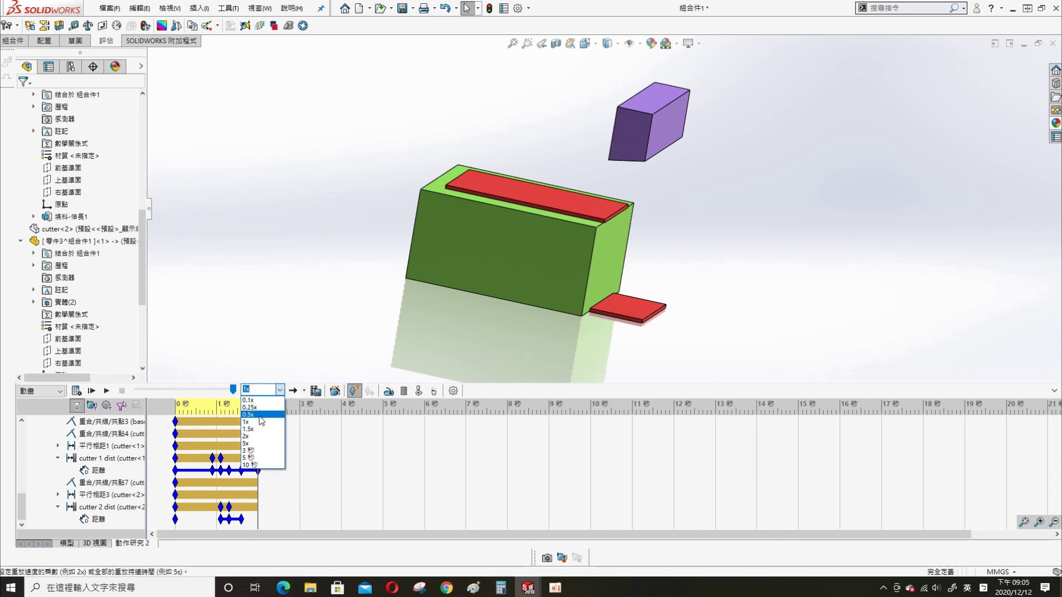
pyautogui.click(249, 399)
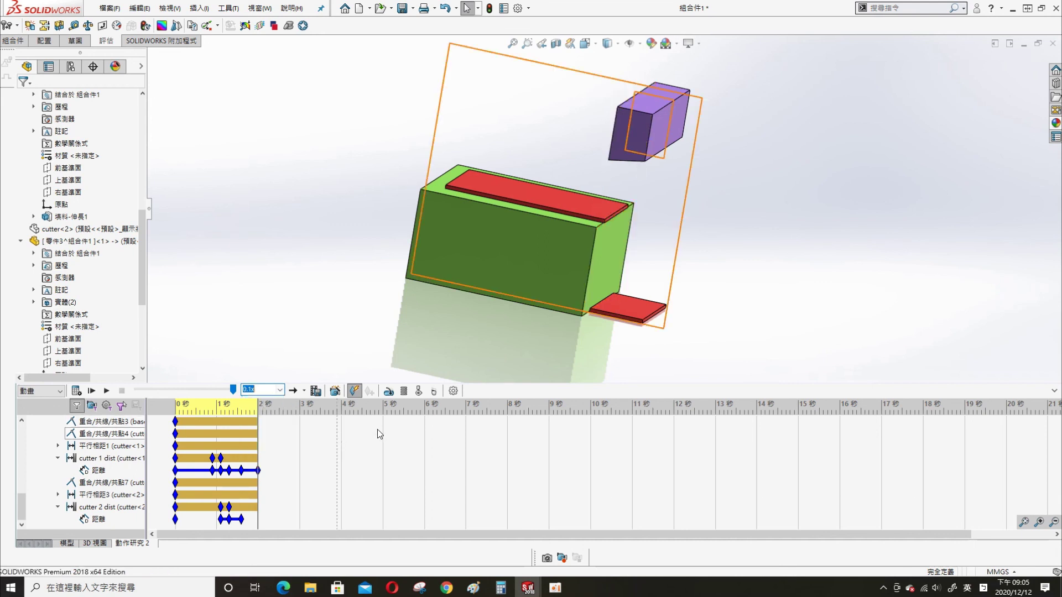
pyautogui.click(1035, 524)
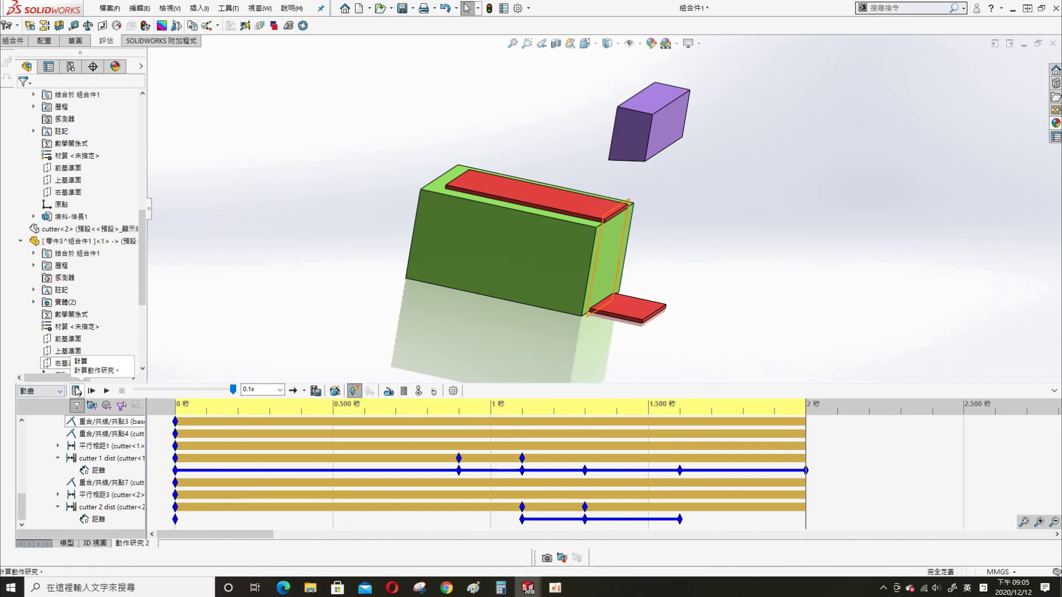
pyautogui.click(77, 391)
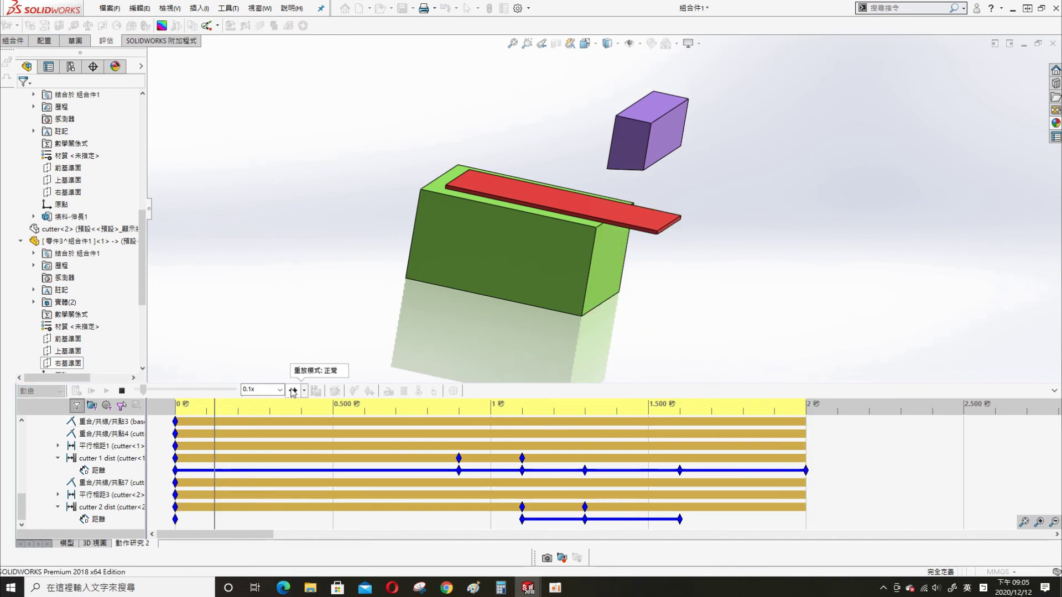